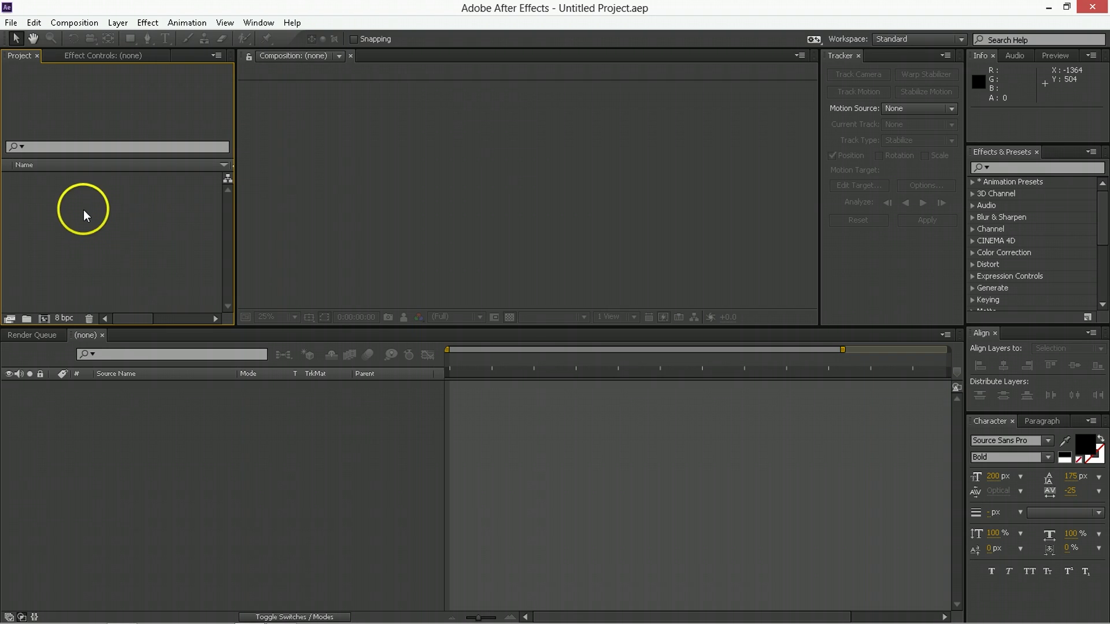
Step: Create a new composition and place MVI_4692.MOV in it as a layer
click(45, 319)
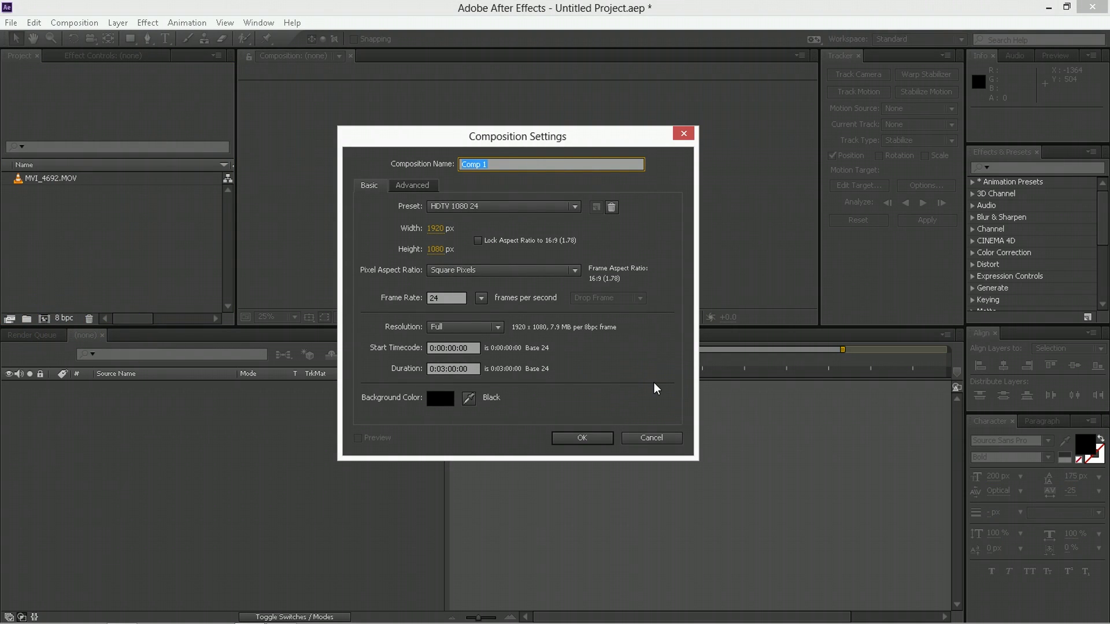
key(Return)
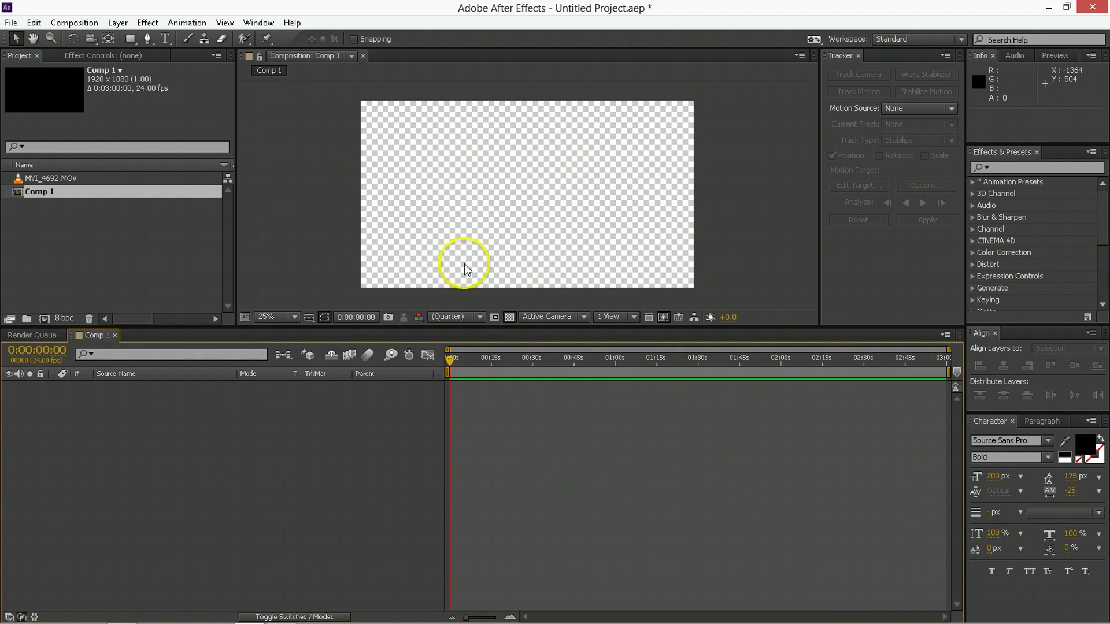
click(62, 176)
drag(61, 176, 131, 449)
Step: Rename Comp 1 to 'Scratches Esport'
click(49, 195)
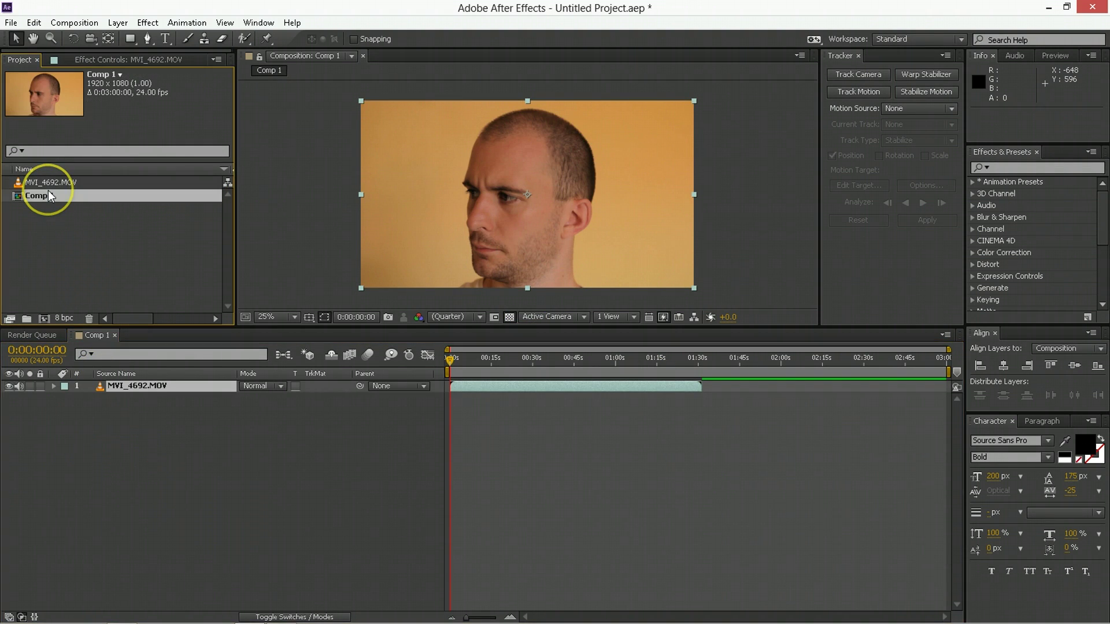
key(Return)
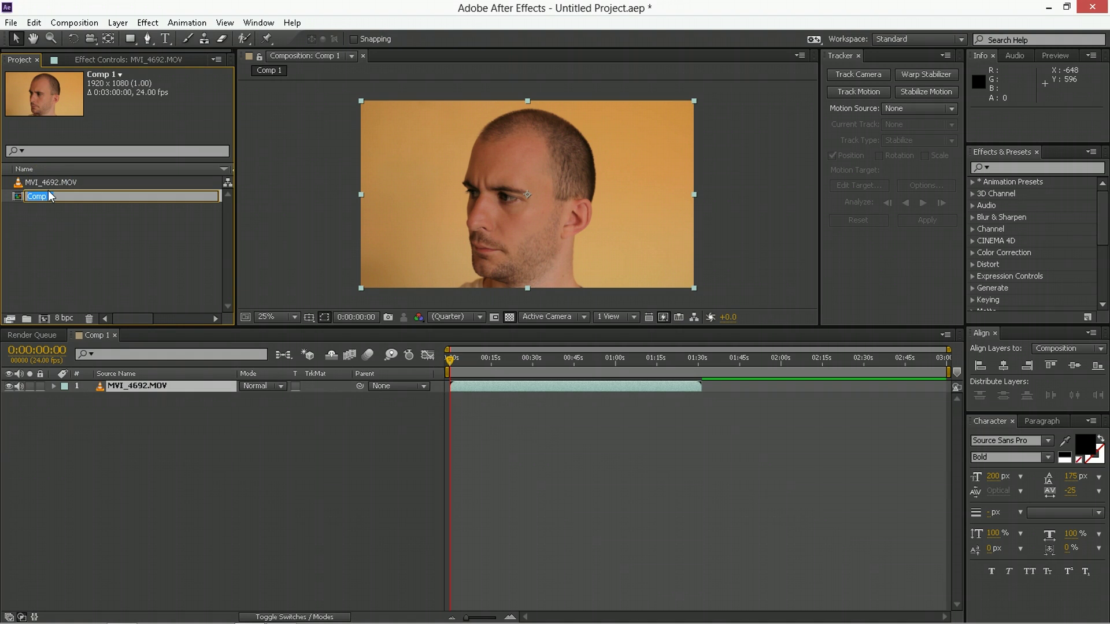
text(Scratches Esport)
key(Return)
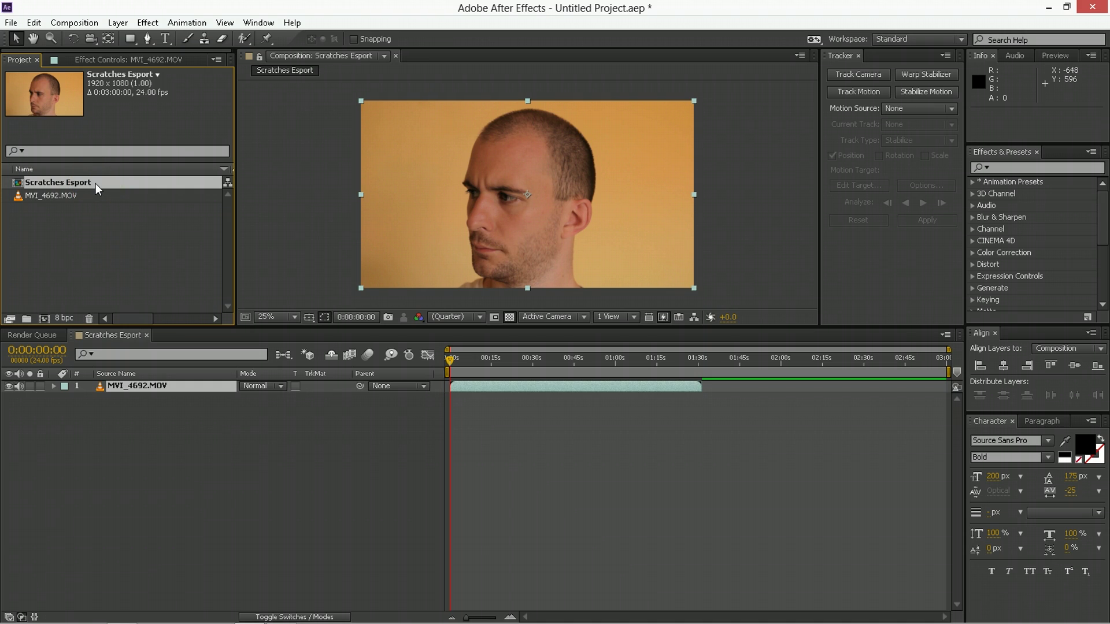
Step: Select the MVI_4692.MOV layer and start pre-composing it with Ctrl+Shift+C
click(182, 467)
click(131, 386)
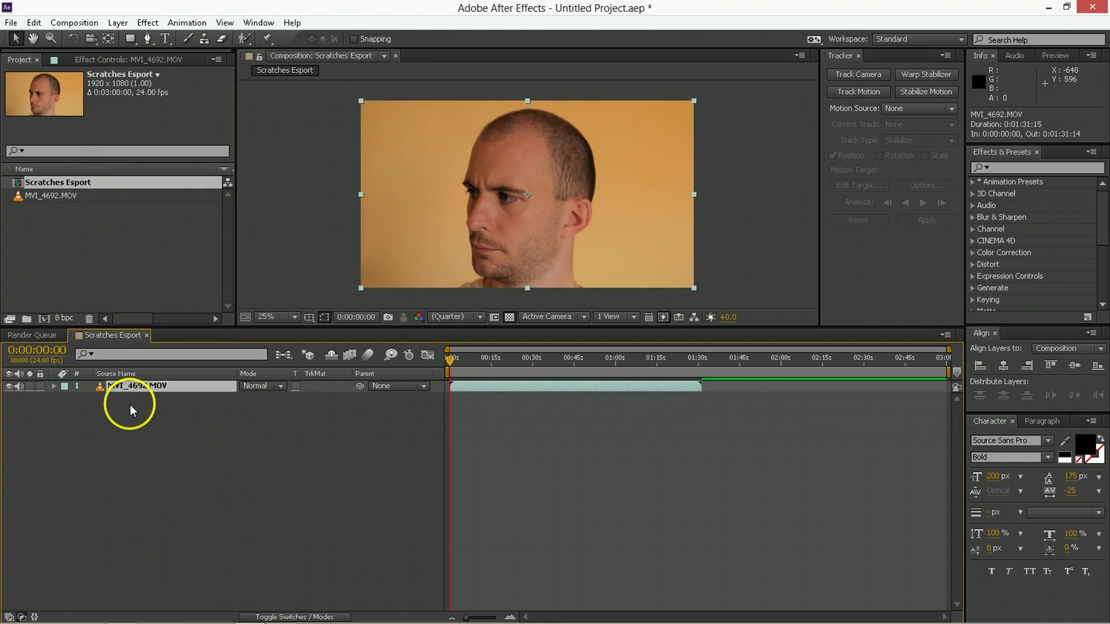
key(ctrl+shift+c)
Step: Name the precomposition 'Footage' and open it to inspect the clip
text(Foot)
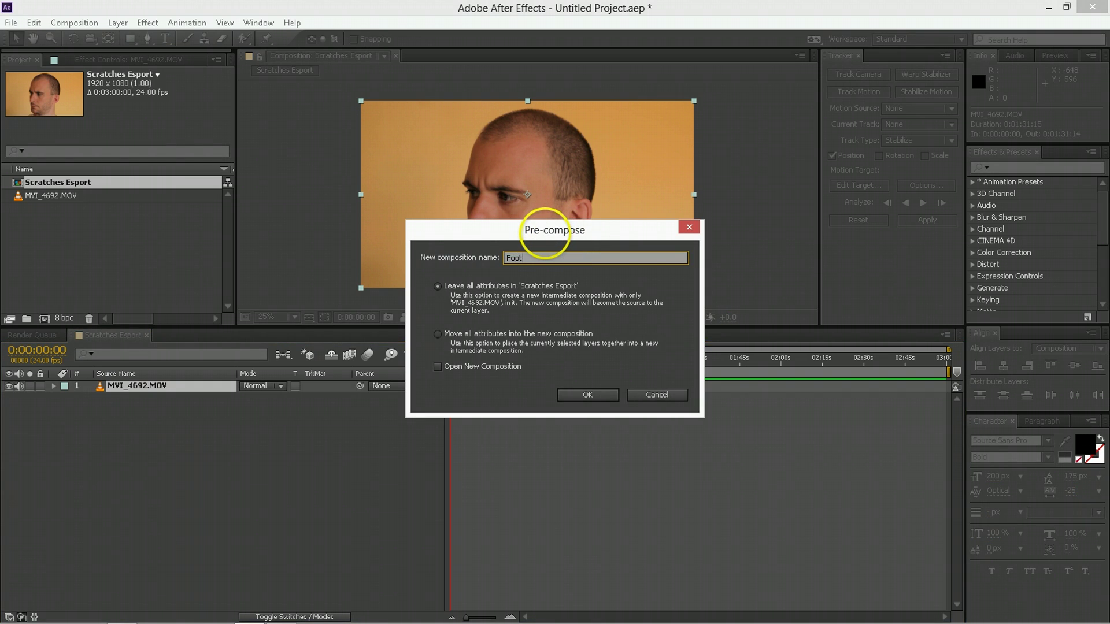
text(age)
key(Return)
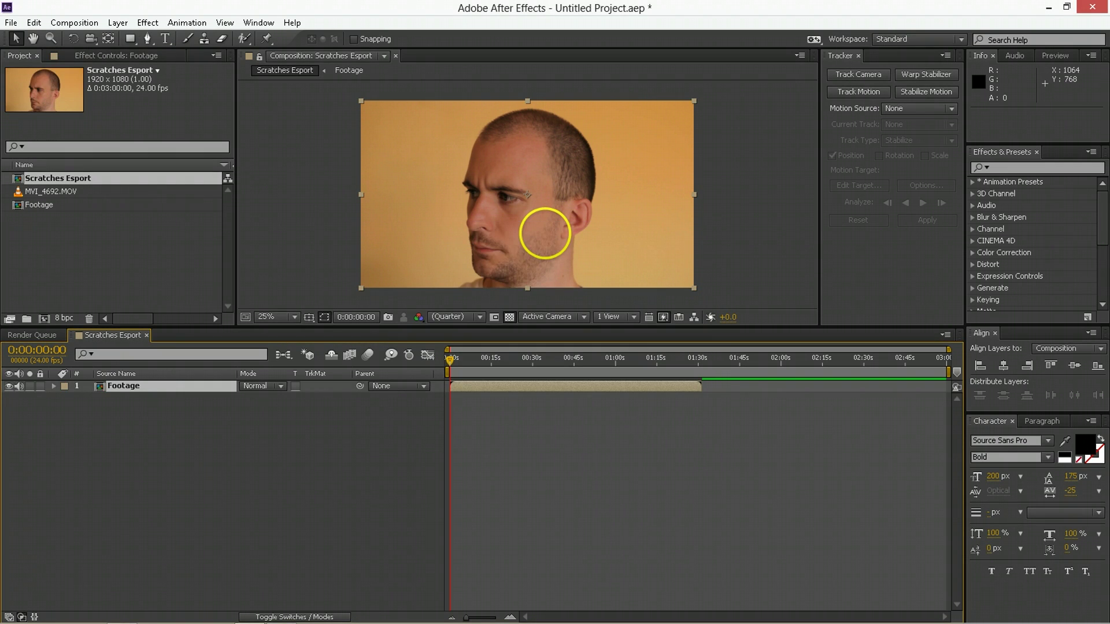
double_click(139, 388)
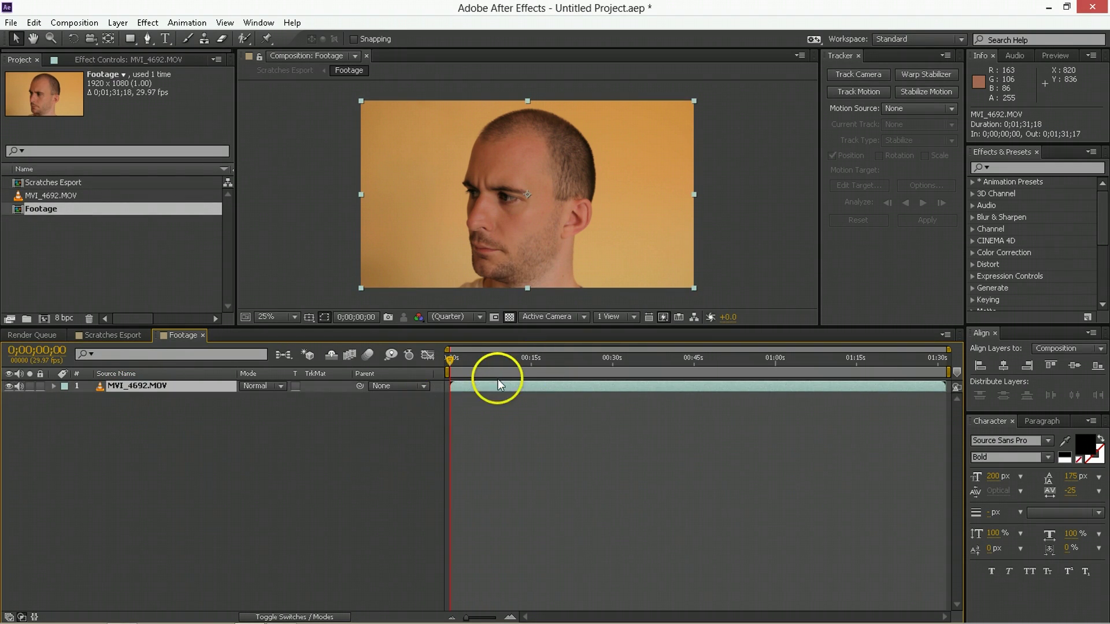
Step: Return to Scratches Esport and set the playhead to 0:00:33:10
click(515, 370)
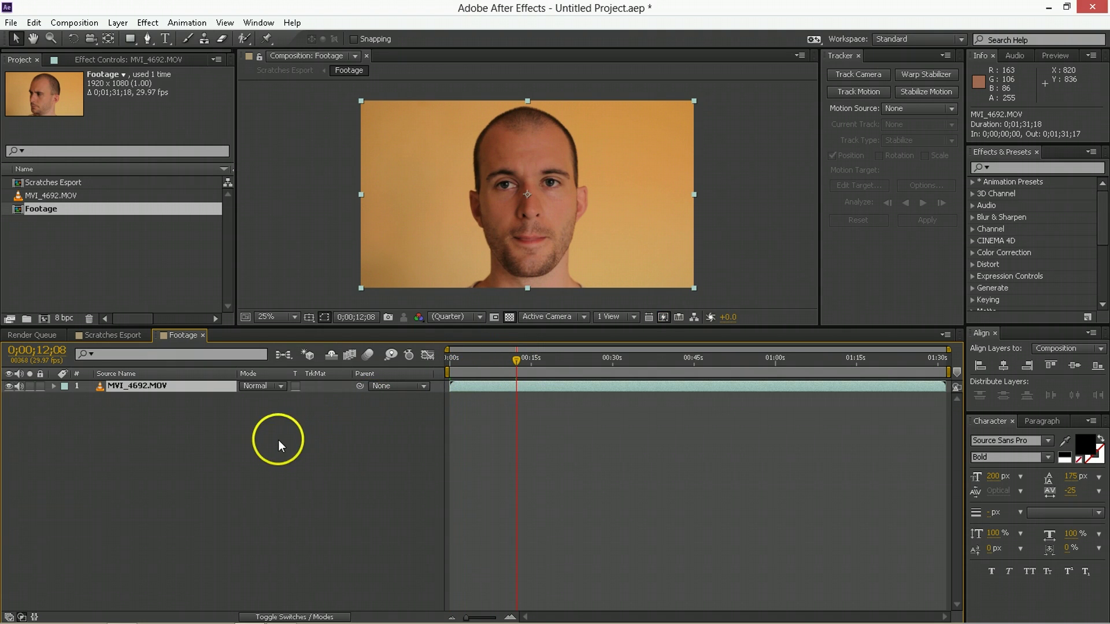
click(187, 417)
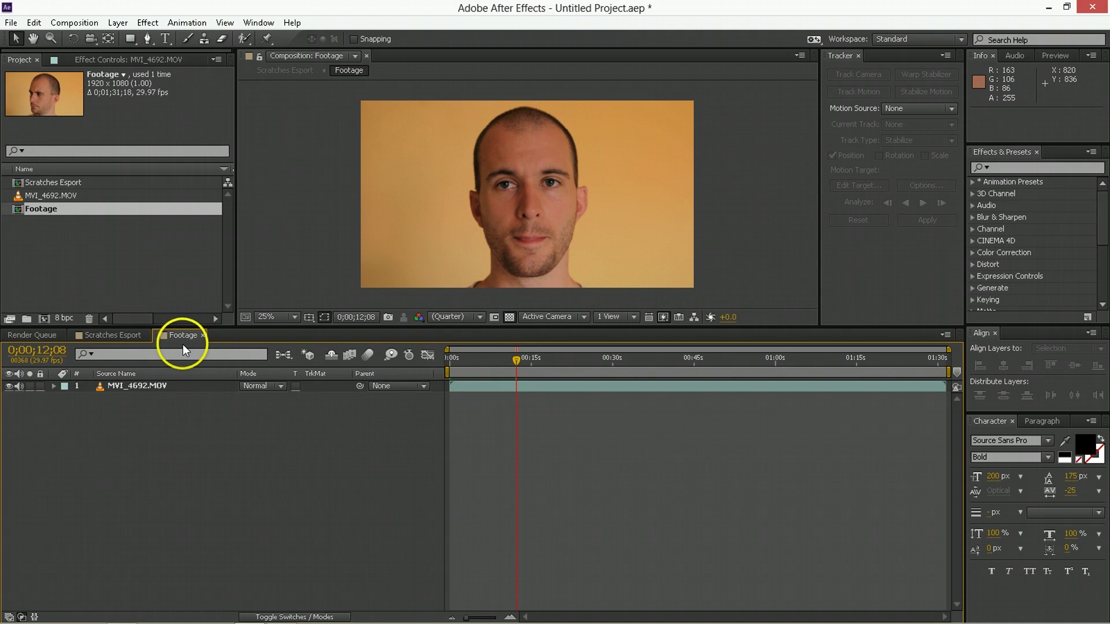
click(202, 335)
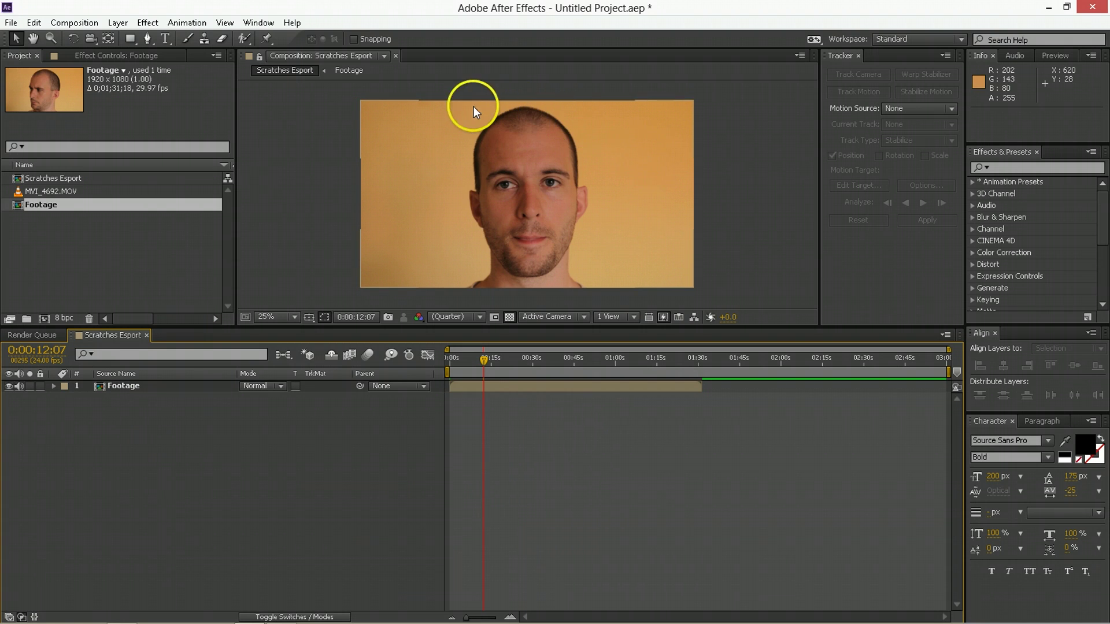
drag(556, 361, 542, 363)
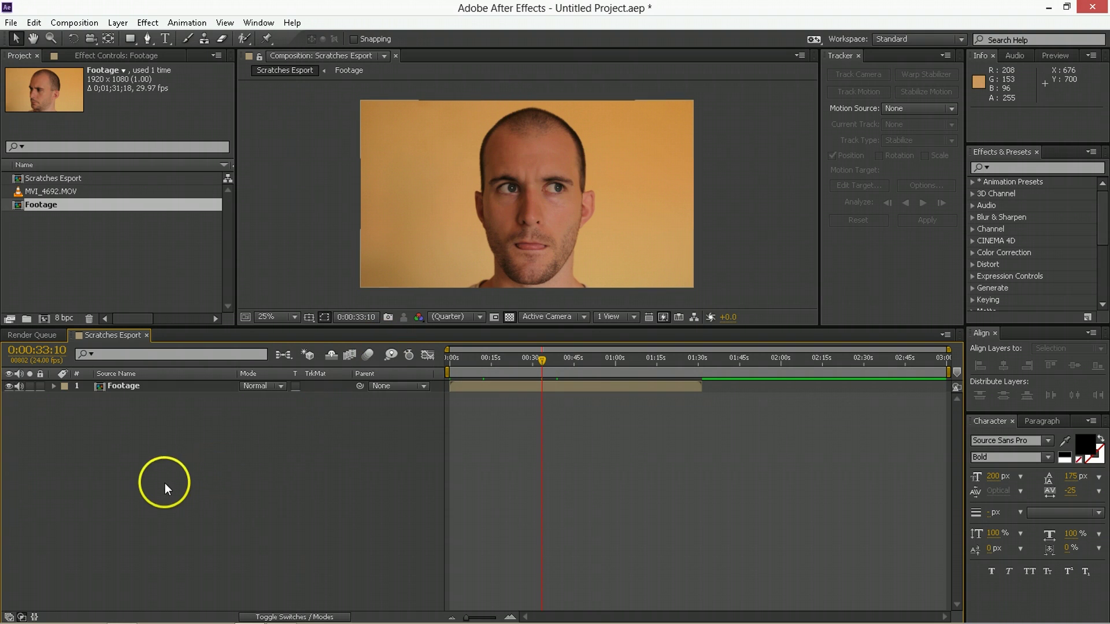
Step: Add a black solid layer through New > Solid
right_click(126, 425)
mouse_move(134, 440)
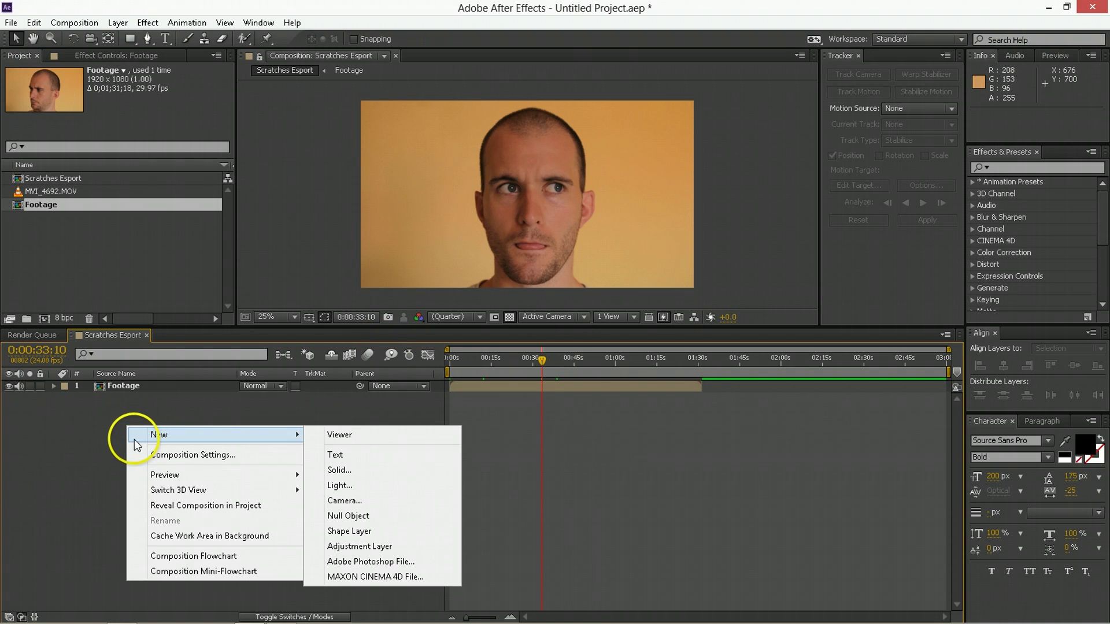
click(89, 422)
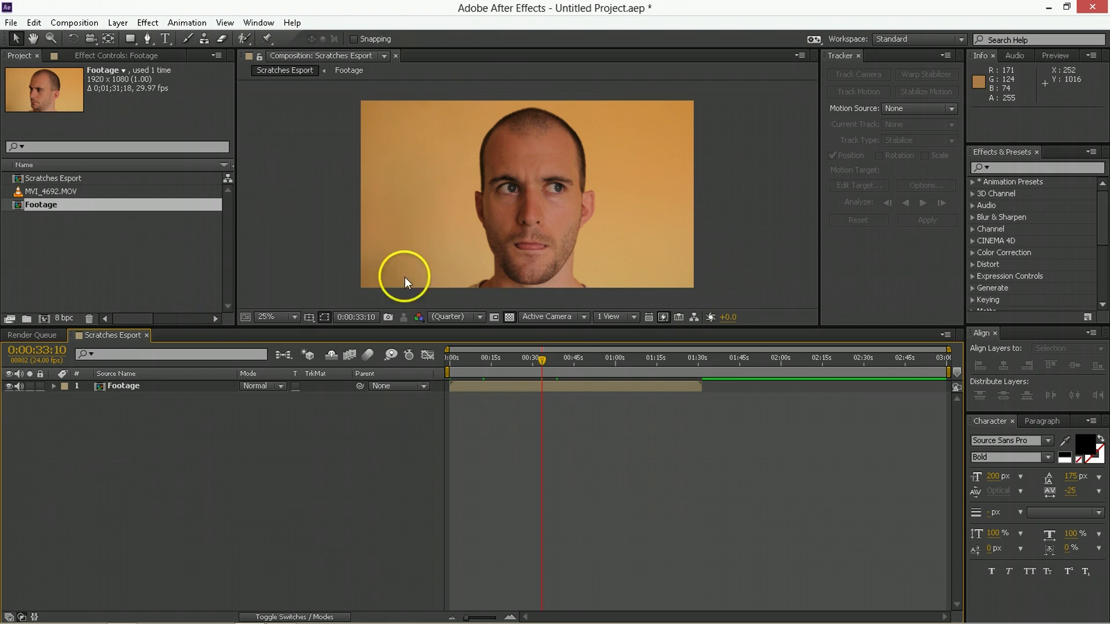
right_click(153, 442)
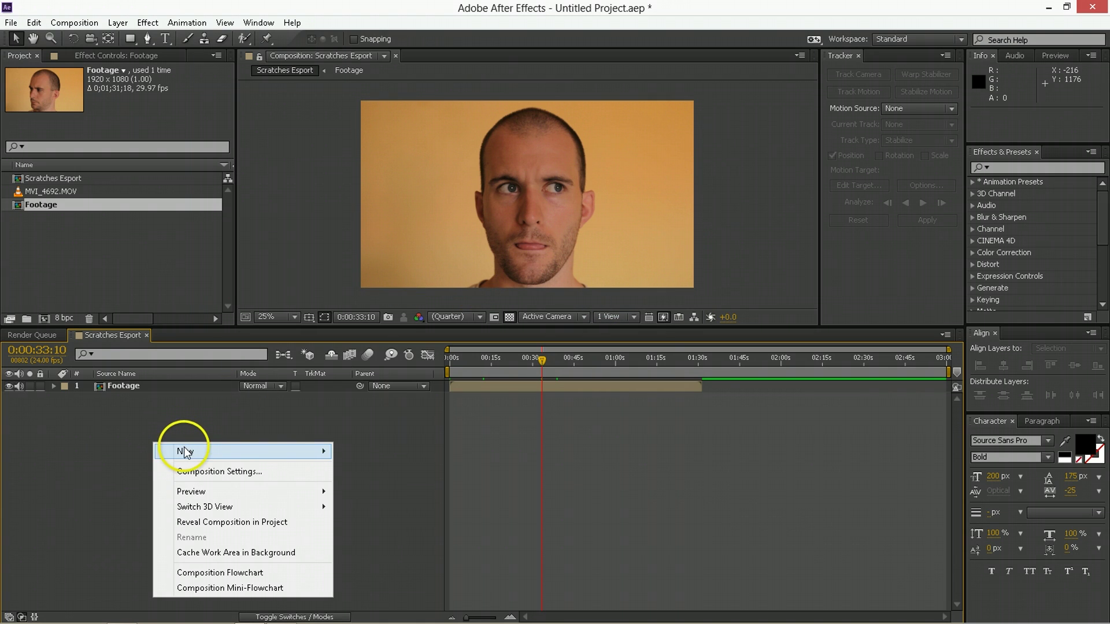
mouse_move(185, 452)
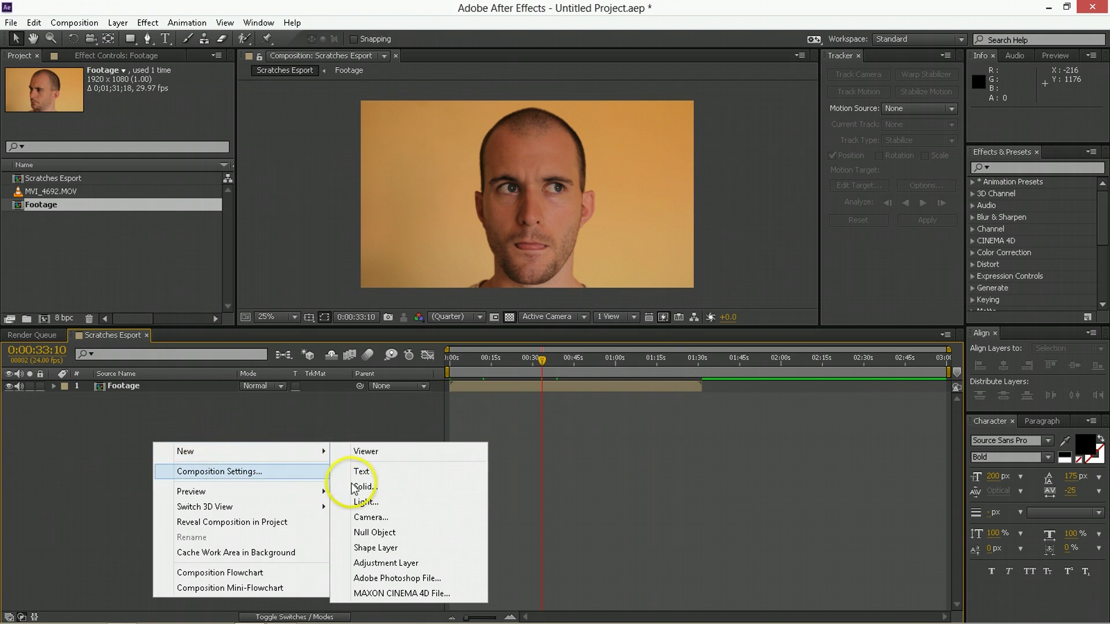
click(354, 487)
click(313, 441)
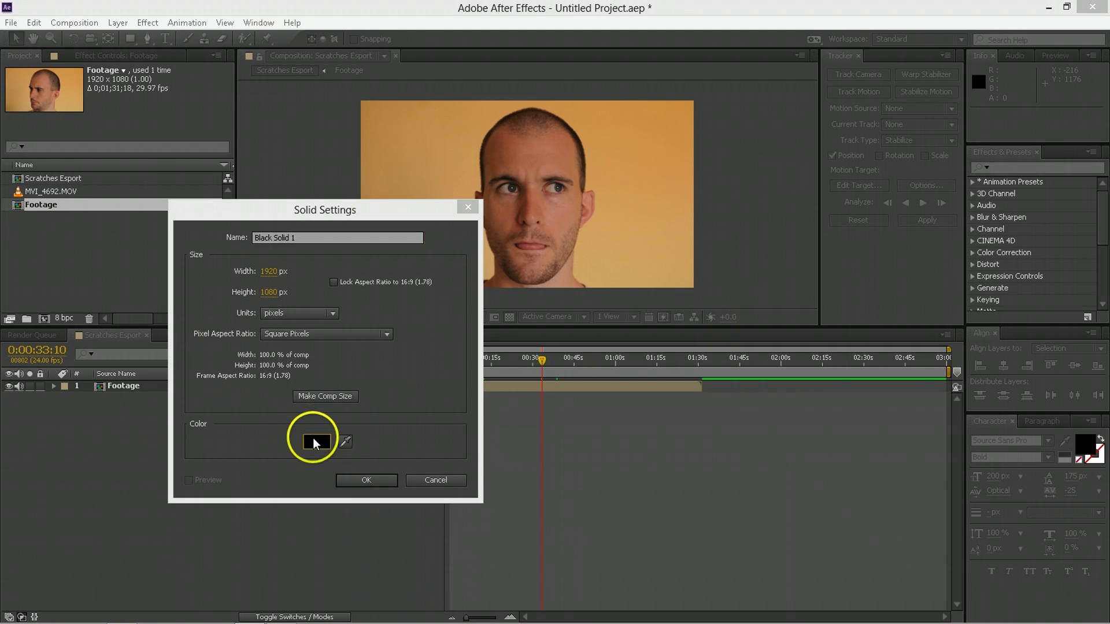
click(391, 481)
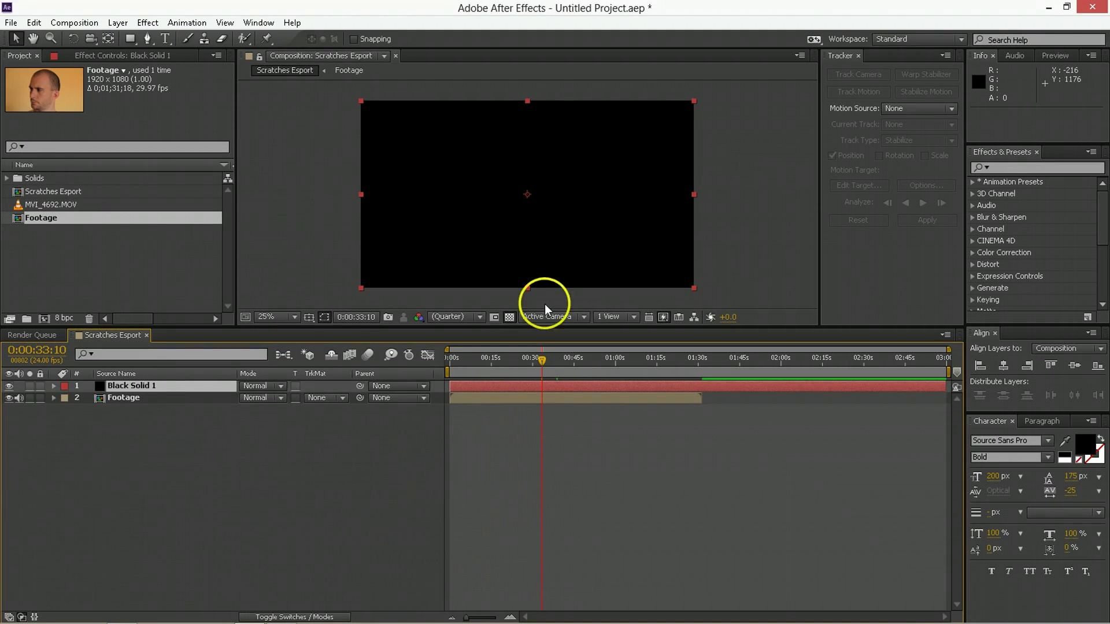
Step: Create a comp-sized rounded rectangle shape layer with the Rounded Rectangle Tool
click(130, 38)
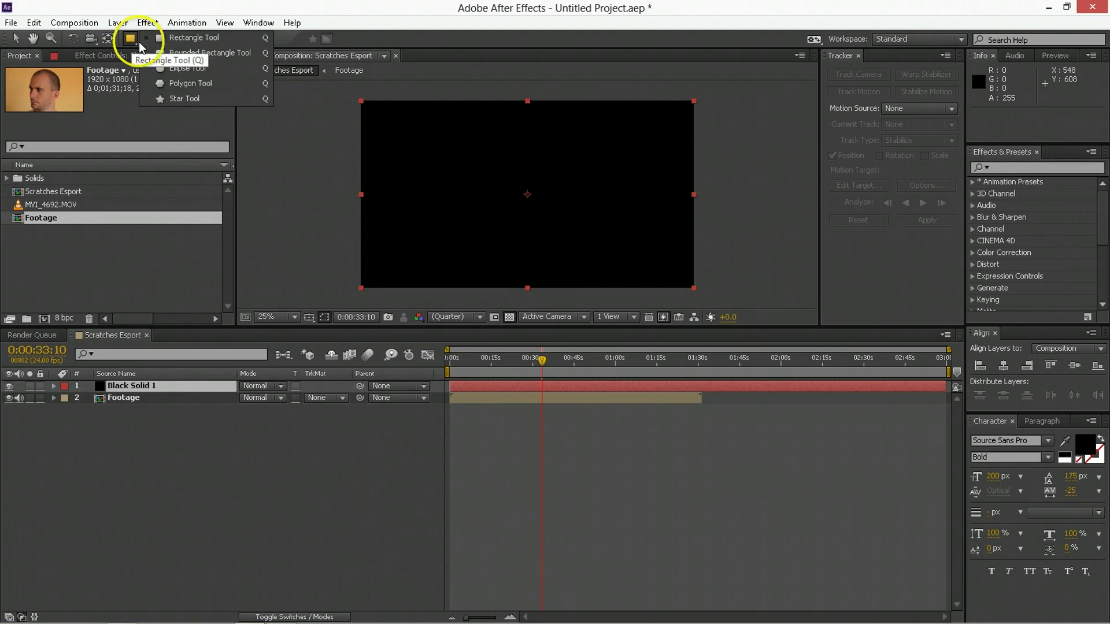
click(163, 54)
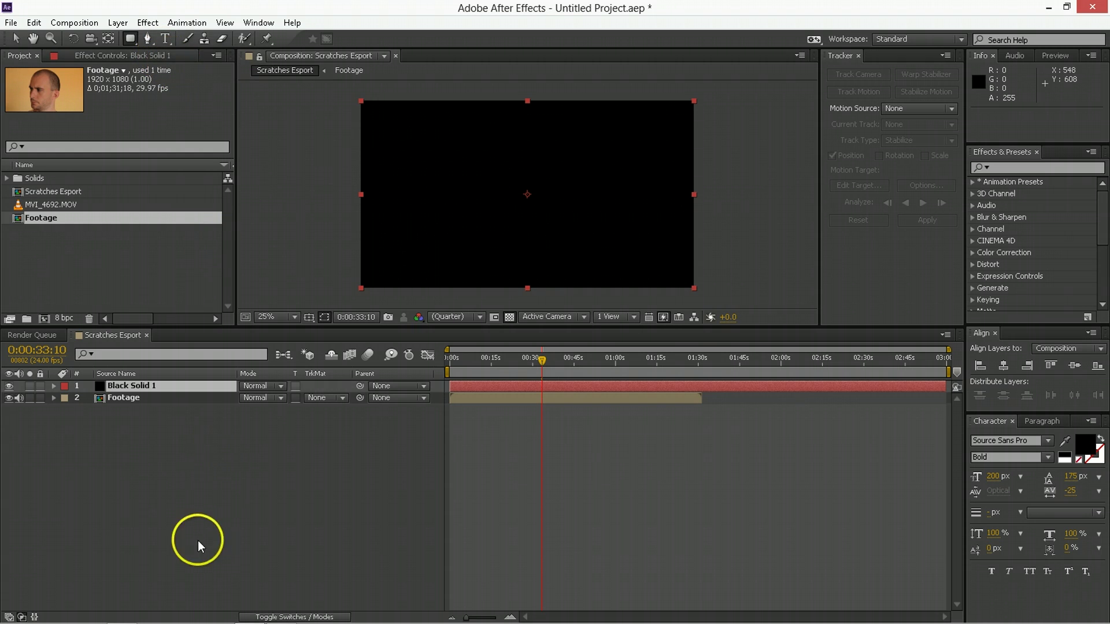
click(150, 456)
double_click(130, 39)
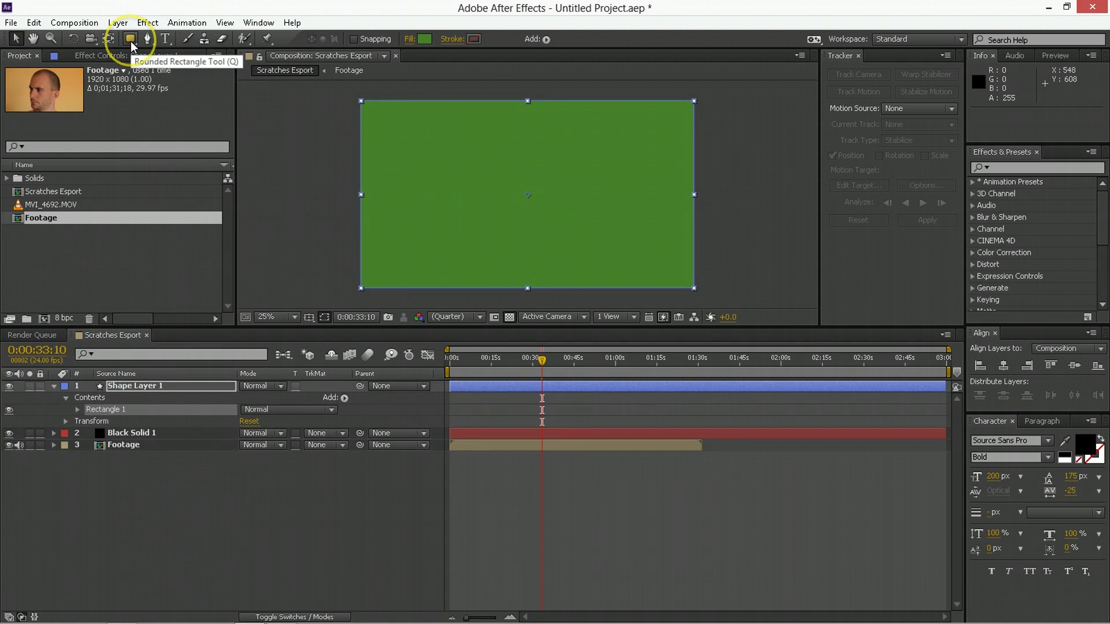
key(v)
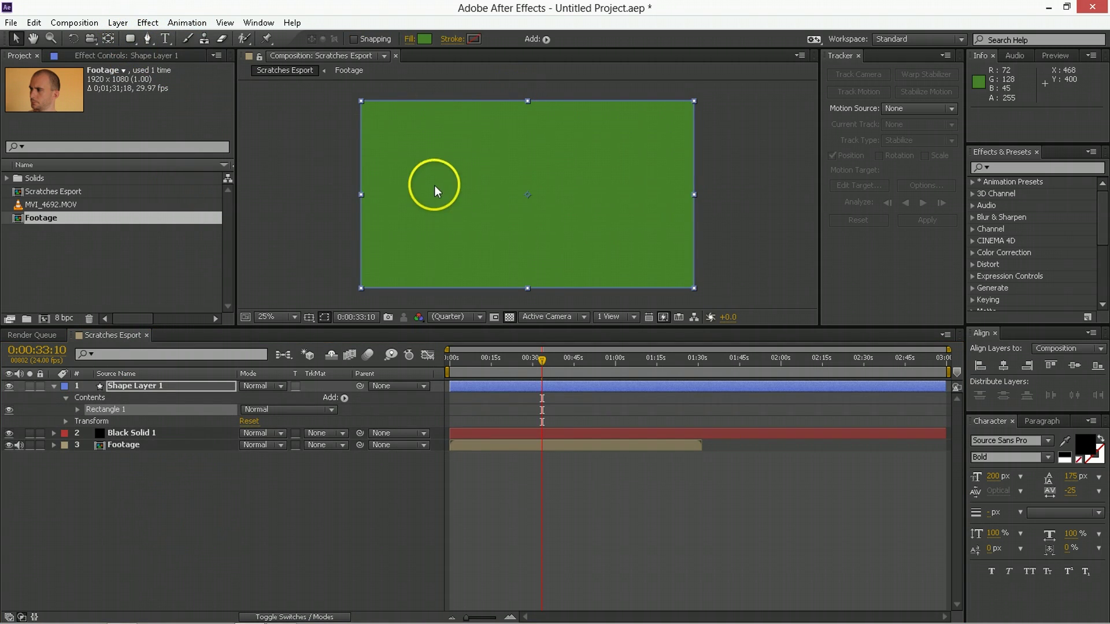
Step: Set the rounded rectangle's path size to 960 x 960
click(78, 410)
click(89, 420)
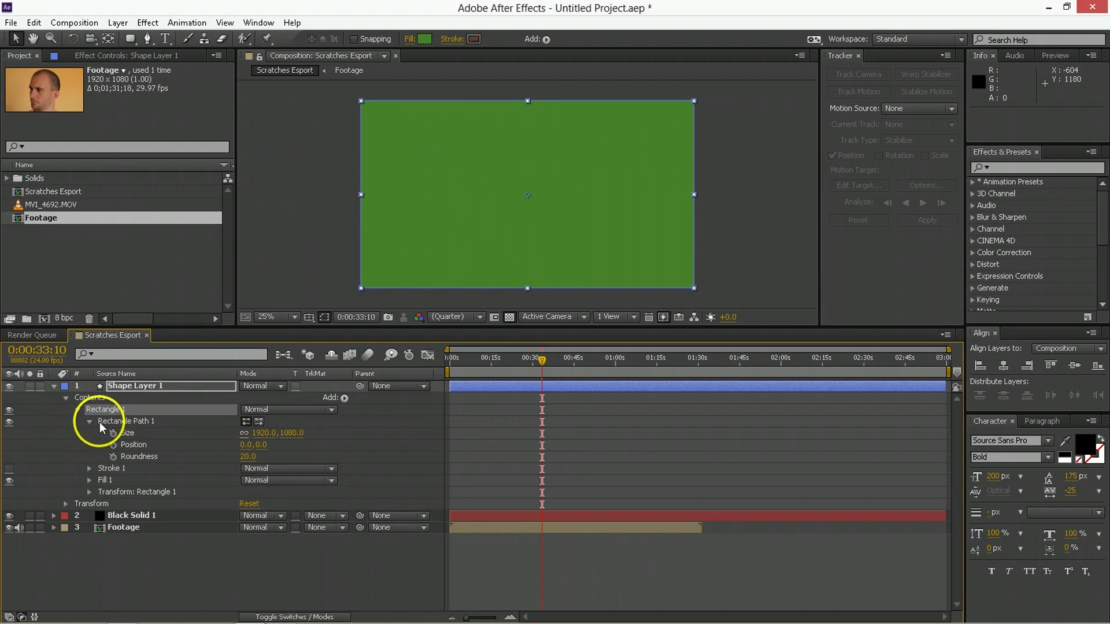
click(244, 432)
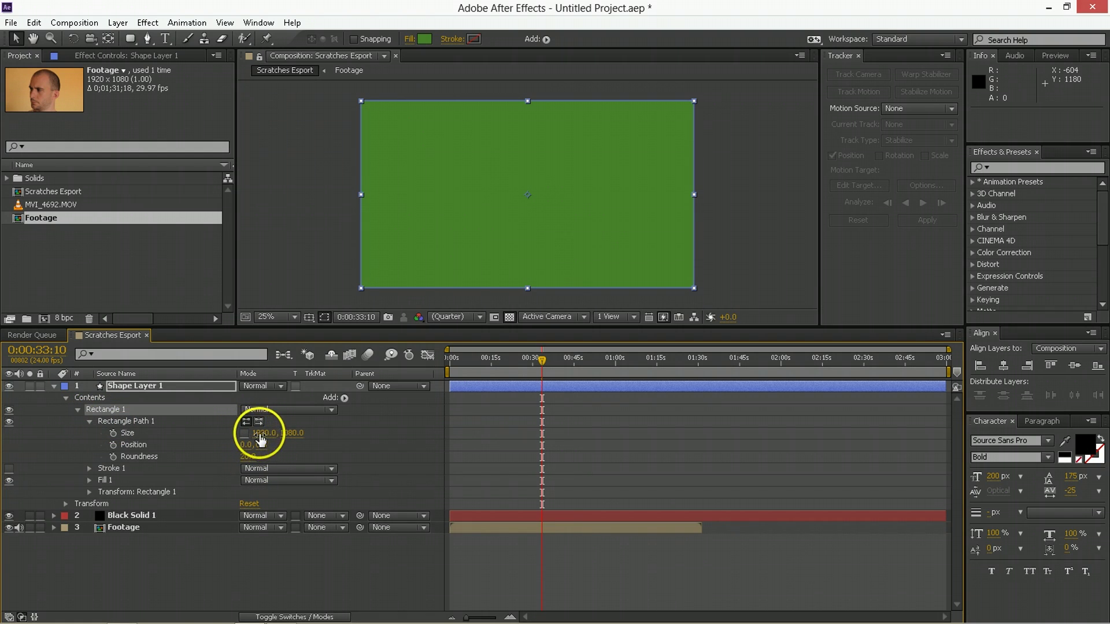
text(960)
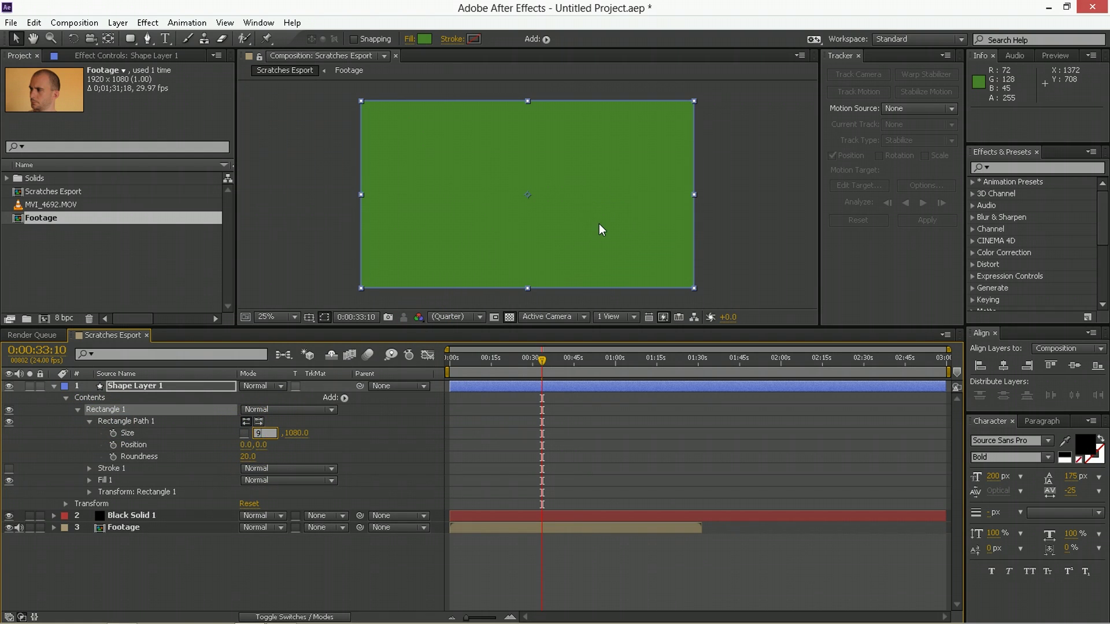
key(Tab)
text(960)
key(Return)
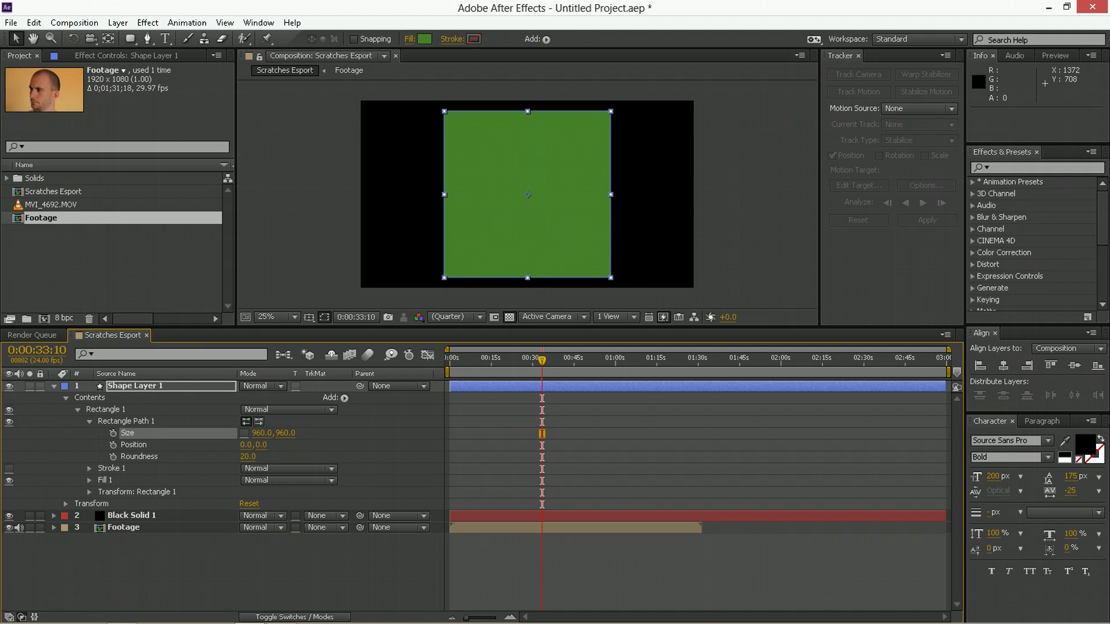
Step: Set the rectangle path's roundness to 100
click(244, 456)
text(96)
key(Return)
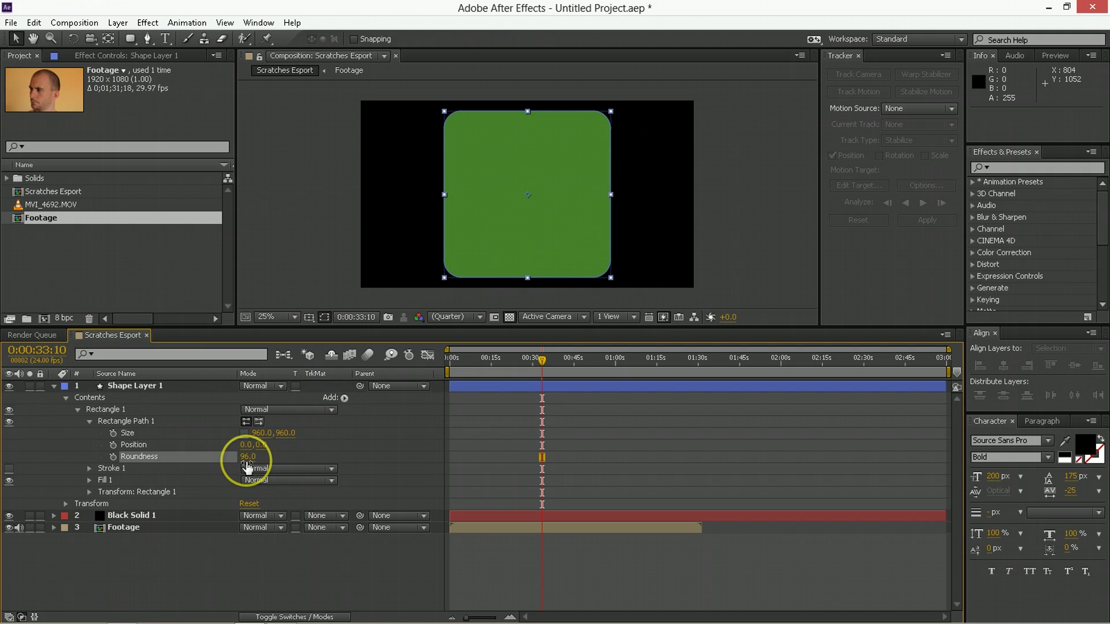
click(249, 457)
text(10)
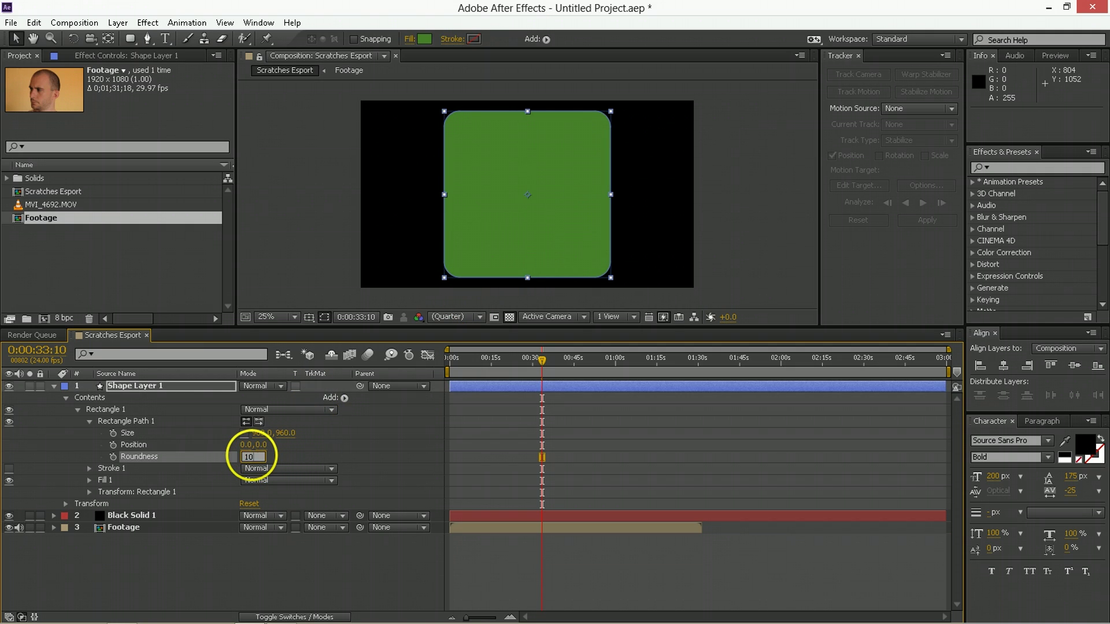
text(0)
key(Return)
key(F2)
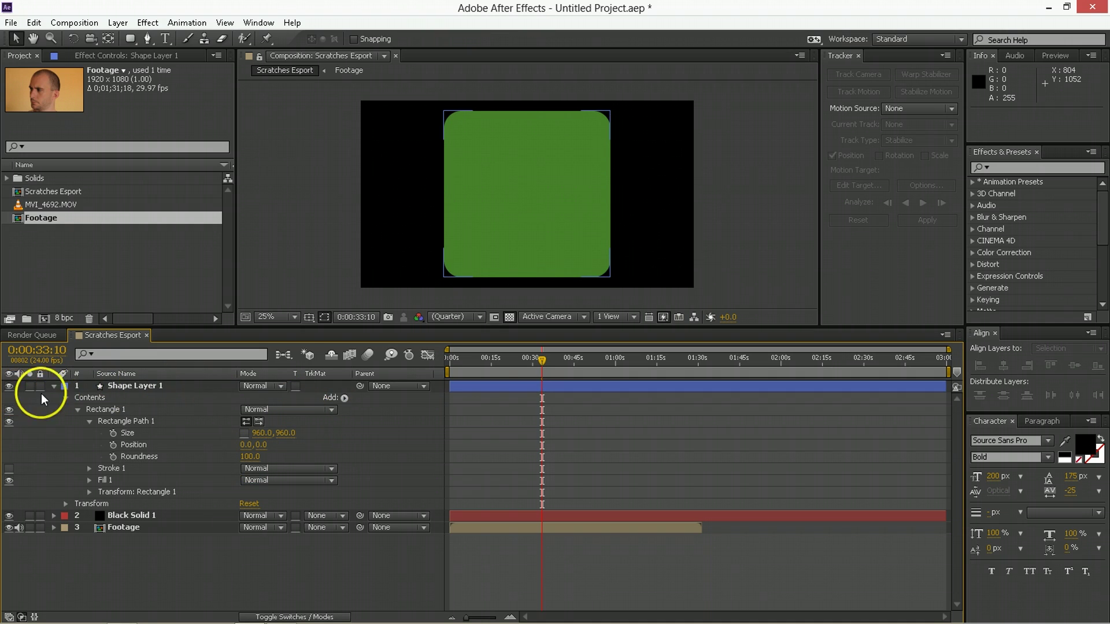
click(54, 385)
Step: Set Black Solid 1's track matte to Alpha Inverted Matte to cut out the rounded shape
click(196, 397)
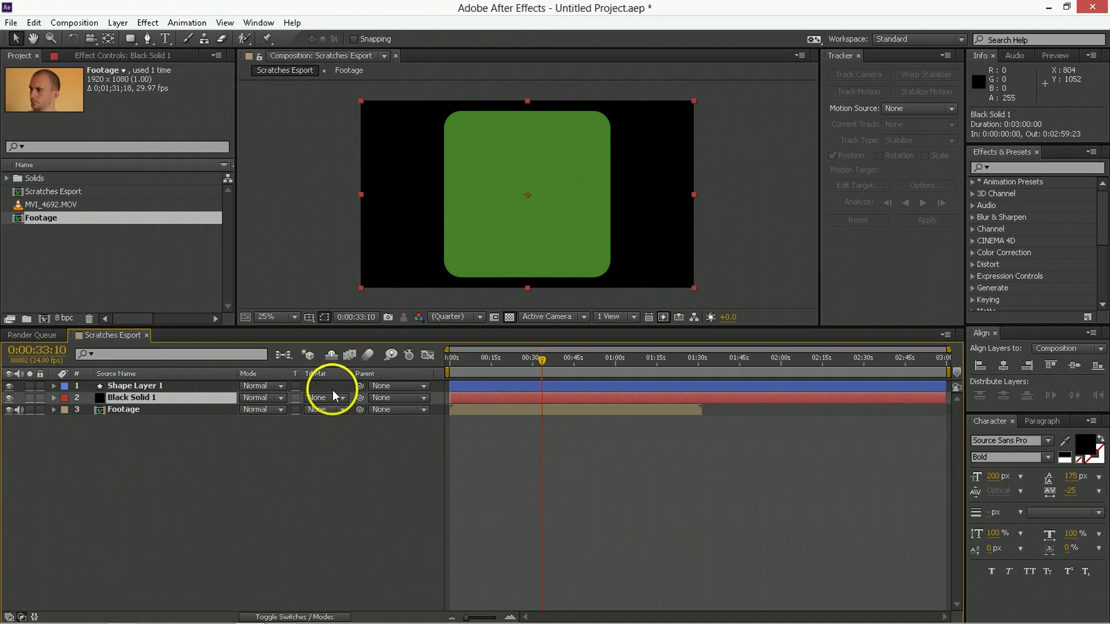
click(334, 398)
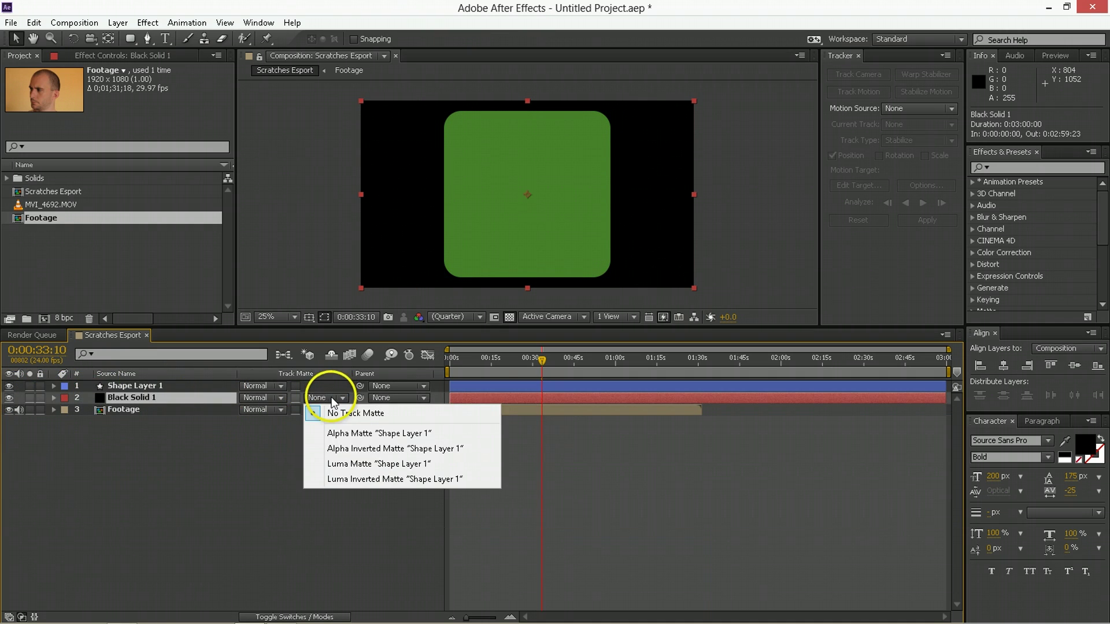
click(354, 450)
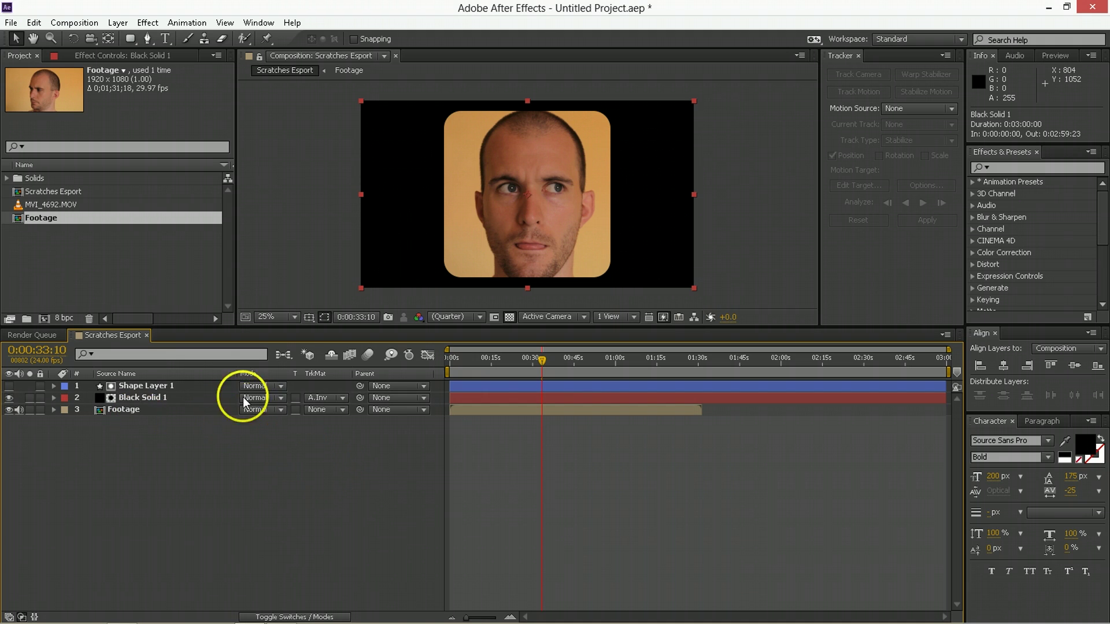
Step: Rename the black solid to 'Frame' and the shape layer to 'Frame coveer'
click(161, 386)
click(142, 399)
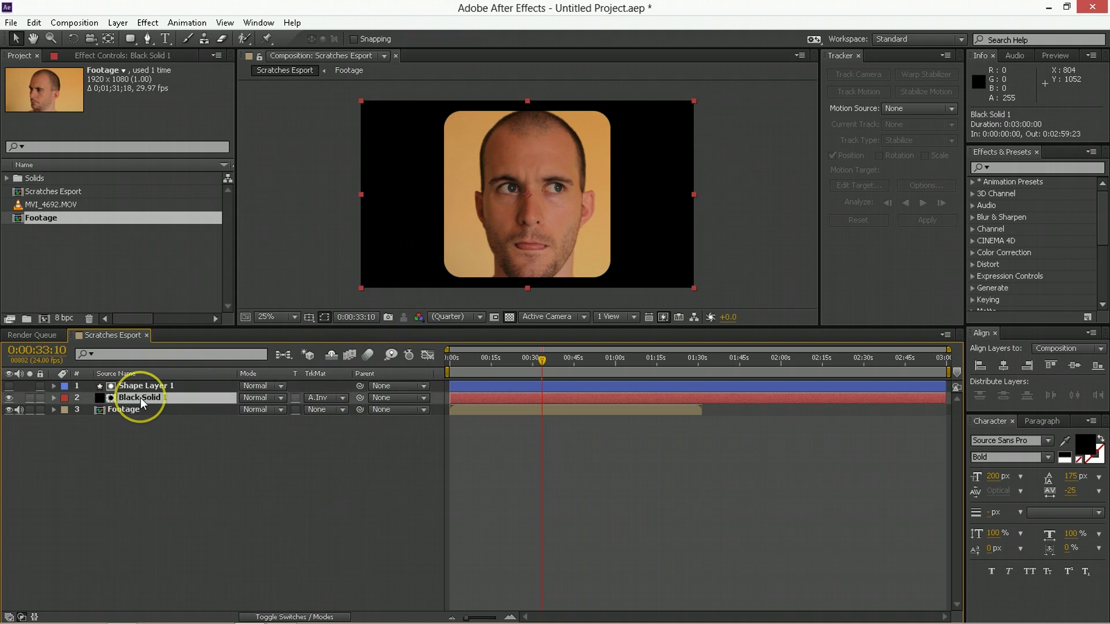
key(Return)
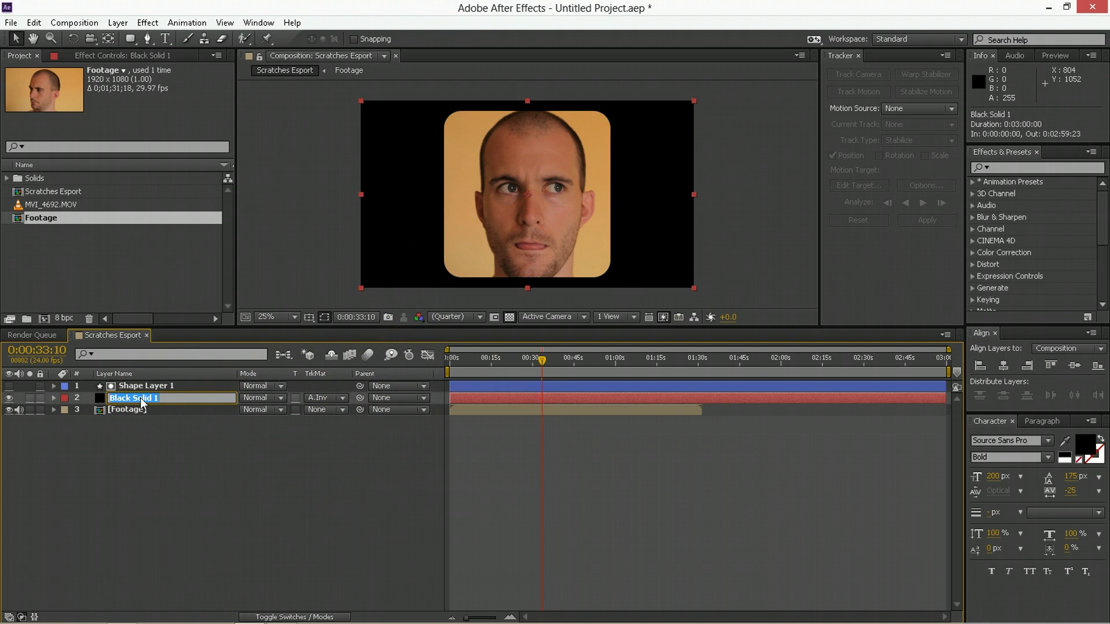
text(Frame)
key(Return)
click(143, 392)
click(595, 151)
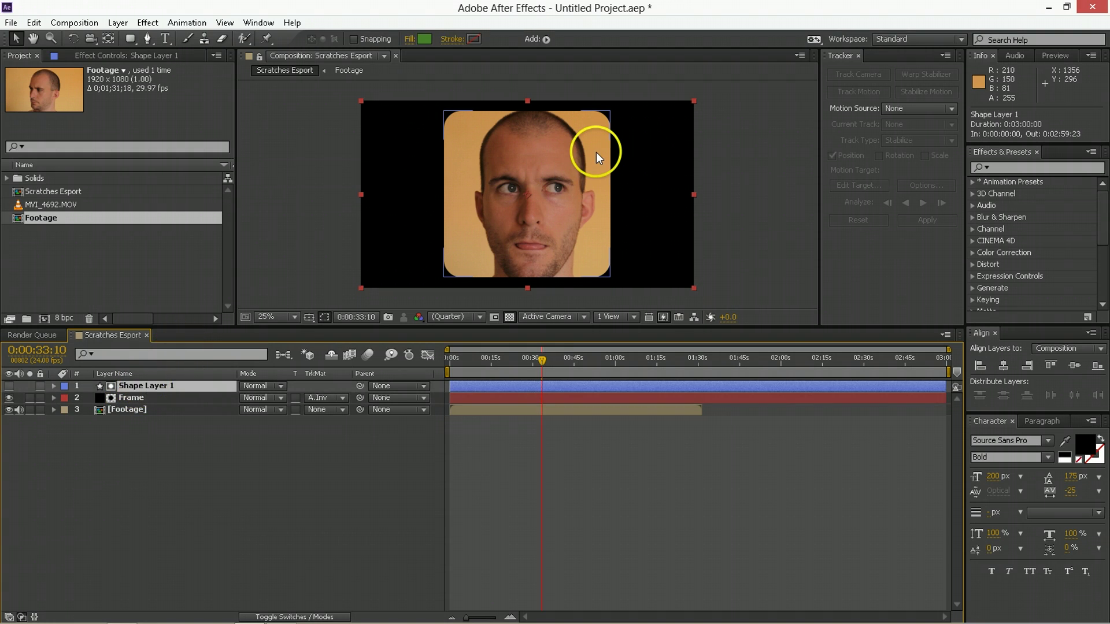
key(Return)
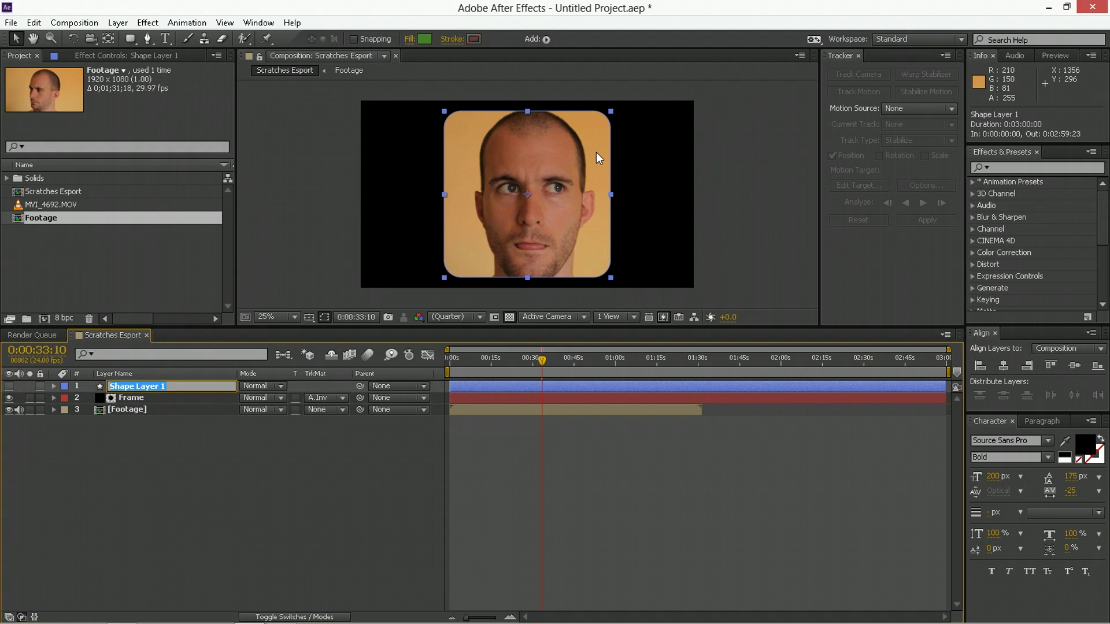
text(Frame coveer)
key(Return)
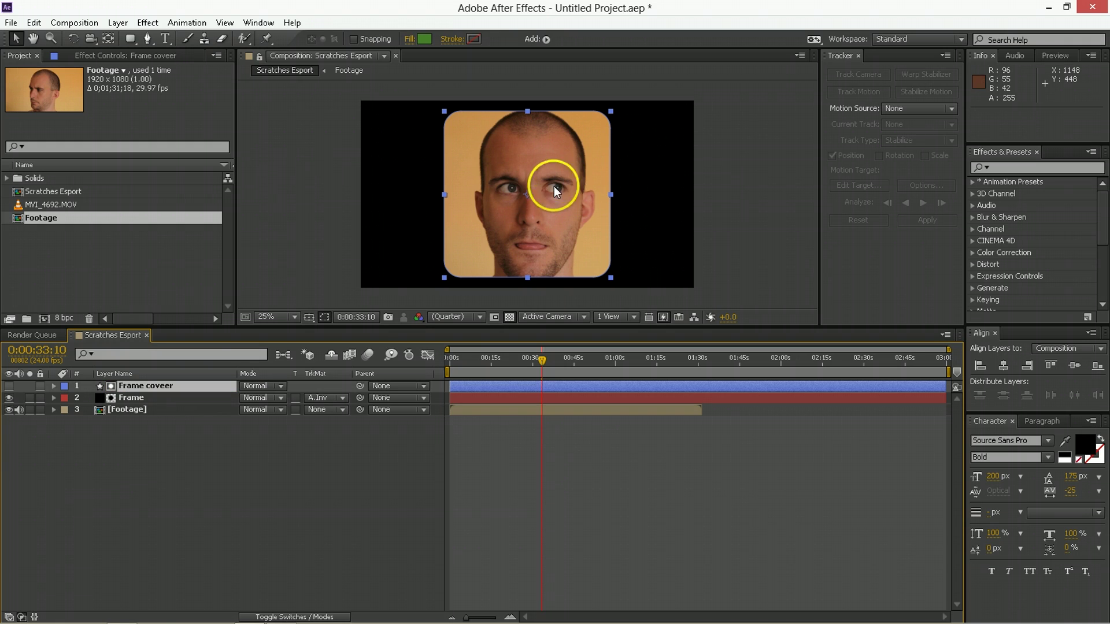
Step: Pre-compose Frame and Frame coveer together as 'Fraem precomp'
shift+click(162, 399)
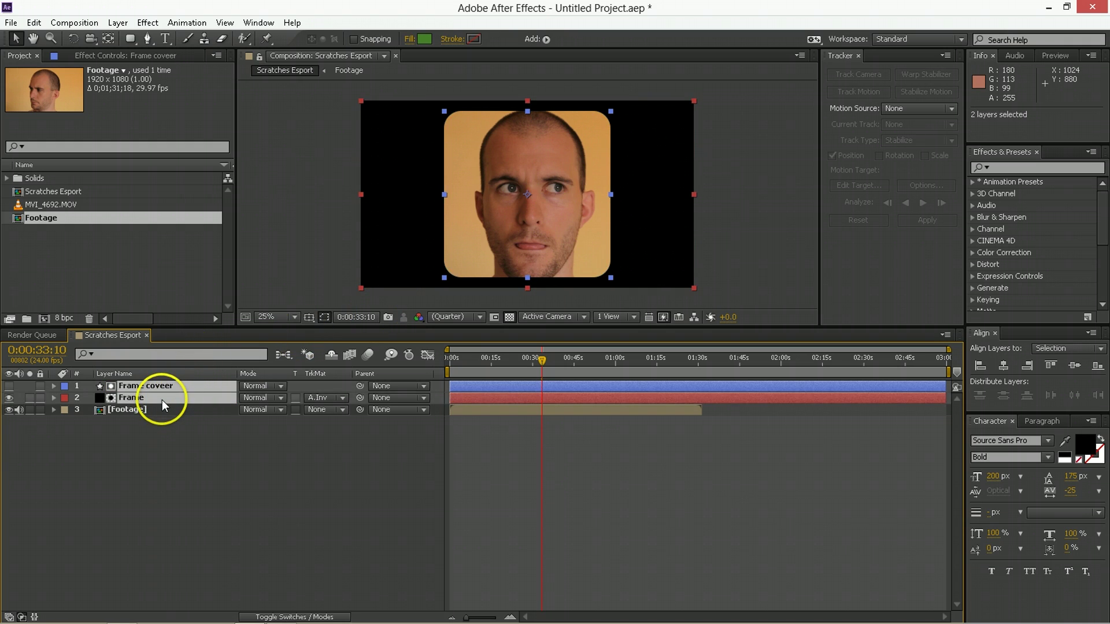
key(ctrl+shift+c)
text(Fraem precomp)
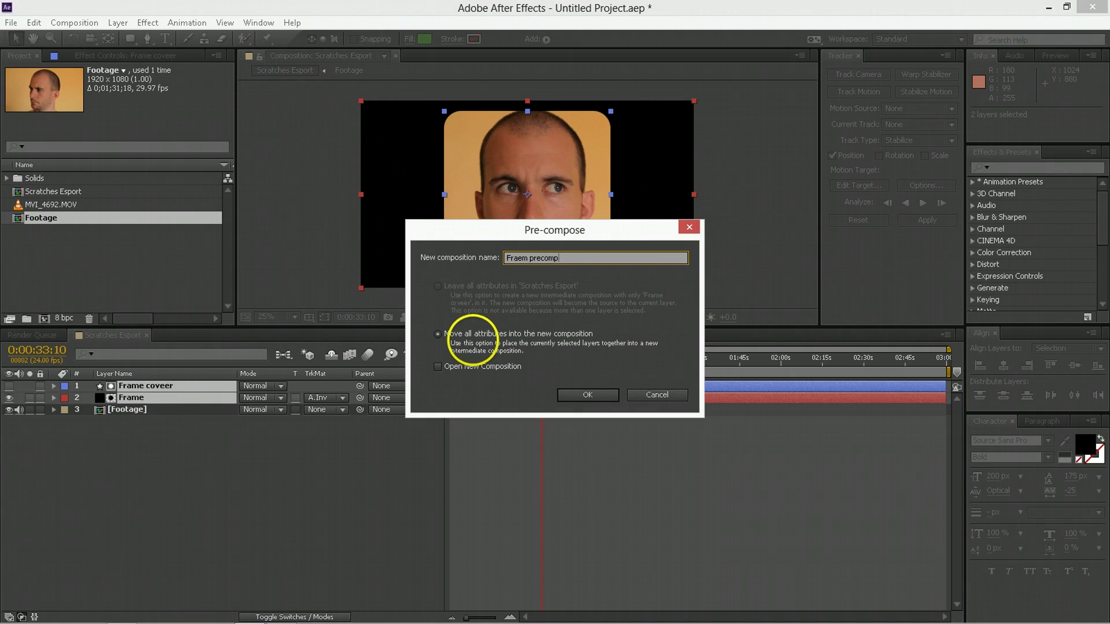
key(Return)
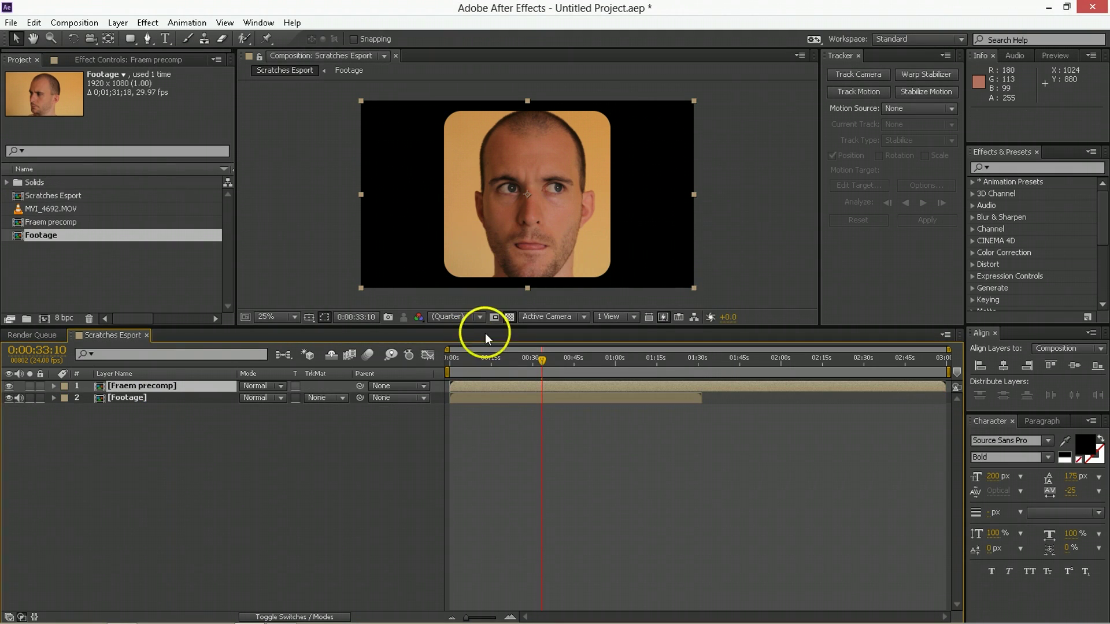
Step: Inspect Fraem precomp, then select its layer back in Scratches Esport
double_click(544, 389)
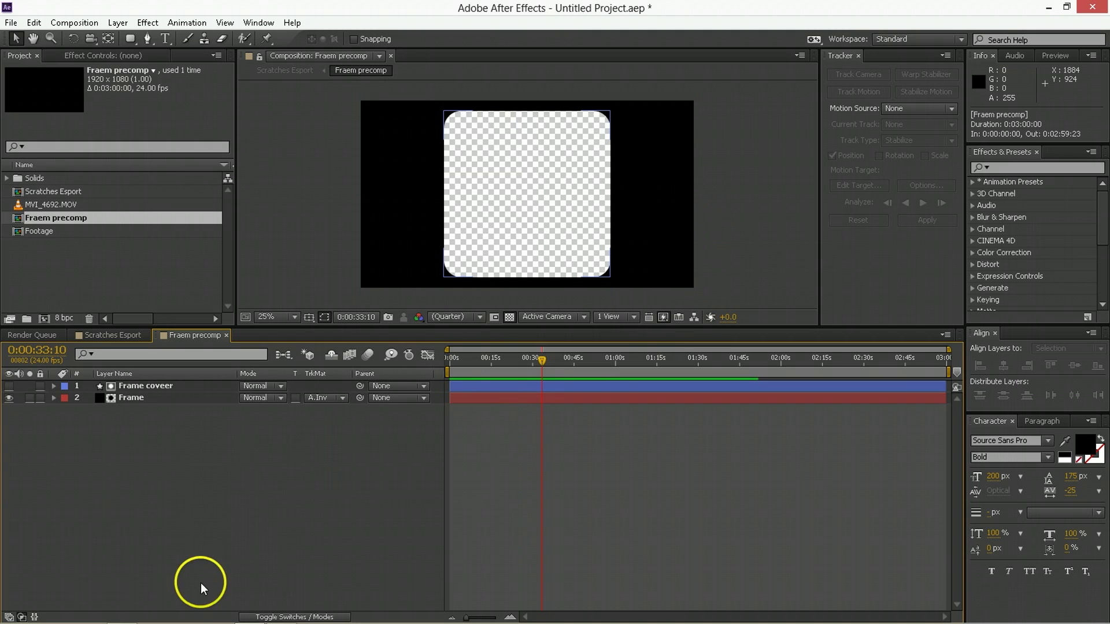
key(ctrl+w)
click(220, 444)
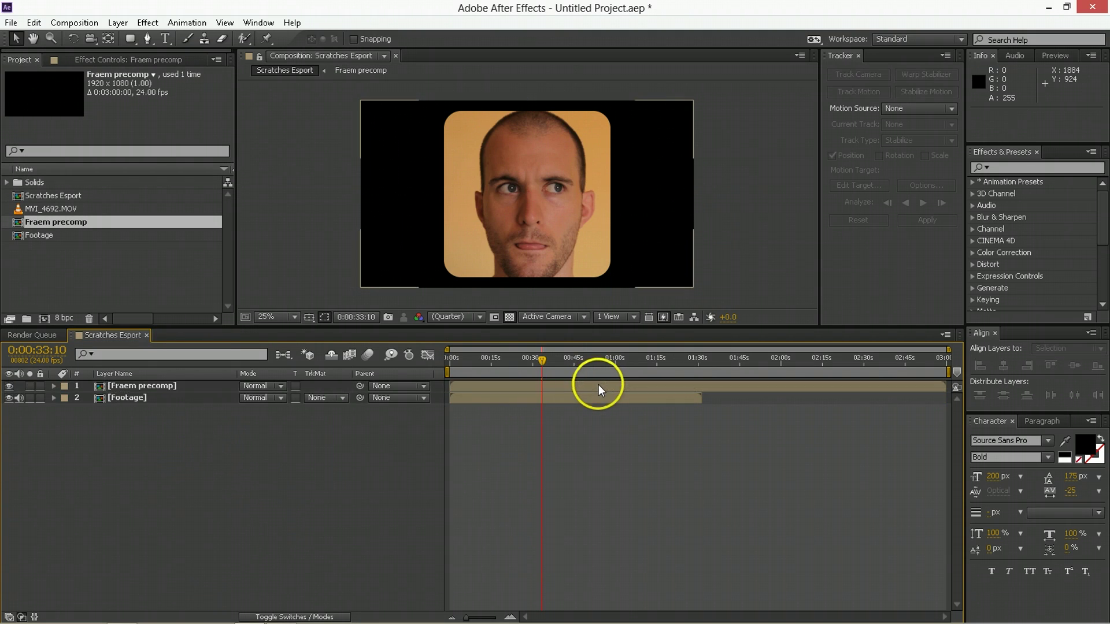
click(599, 384)
Step: Apply Fast Blur to Fraem precomp with Blurriness 5 and Repeat Edge Pixels on
click(1020, 169)
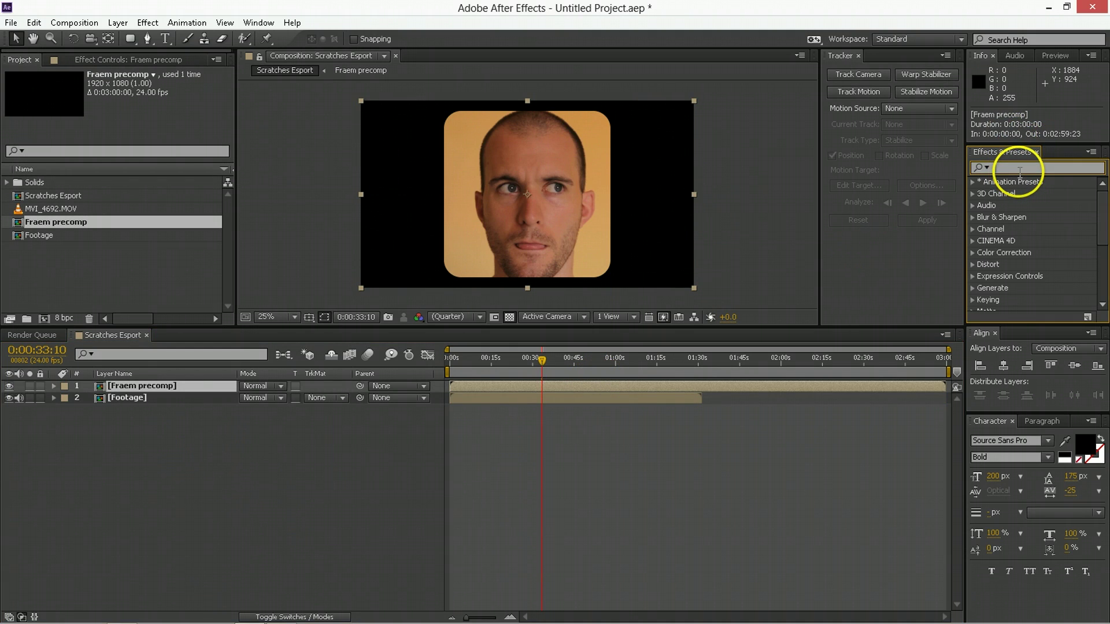
text(fast)
double_click(1018, 253)
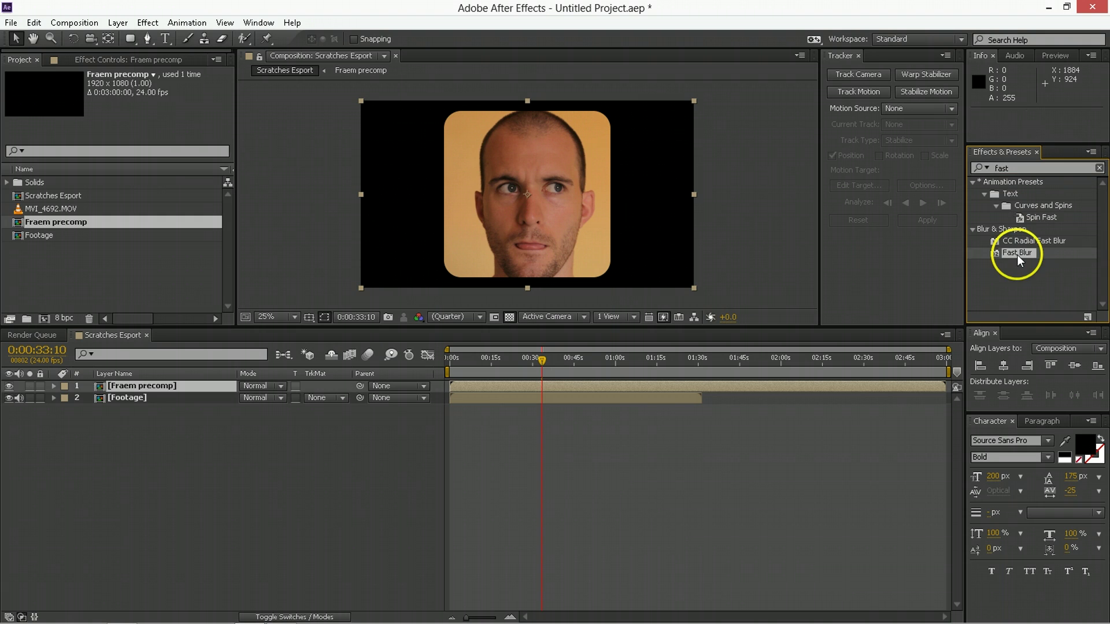
drag(133, 104, 142, 100)
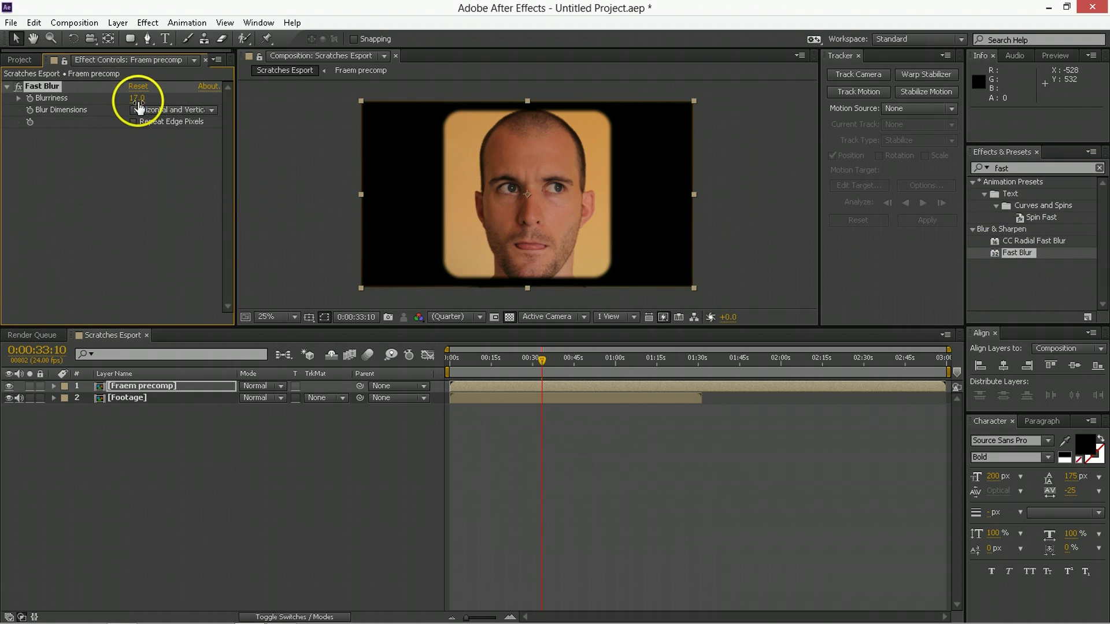
click(138, 99)
text(5)
key(Return)
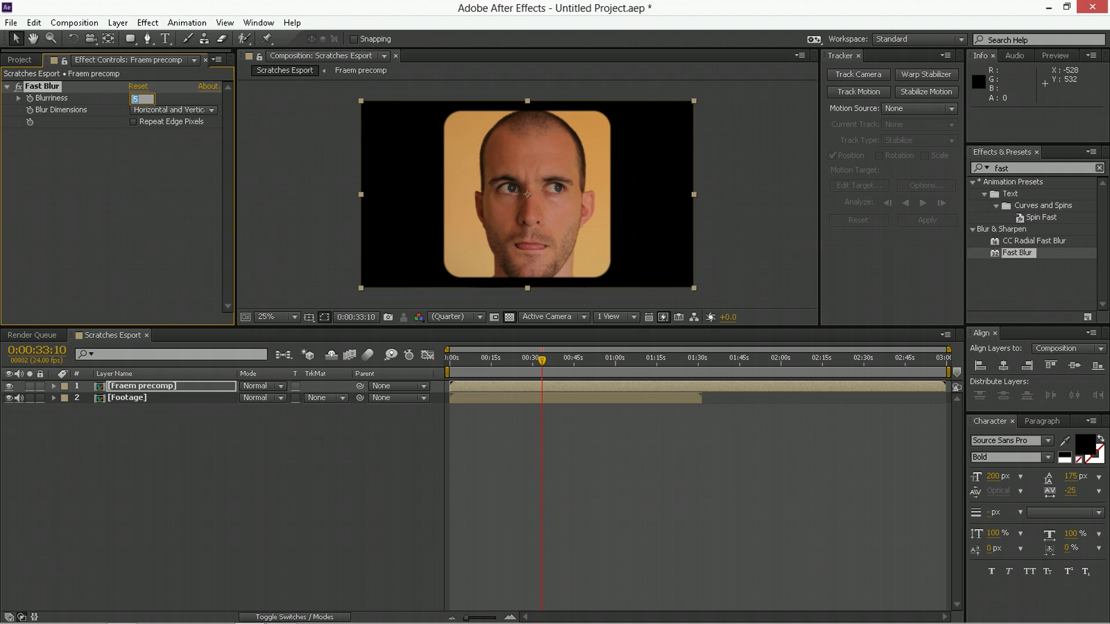
click(133, 121)
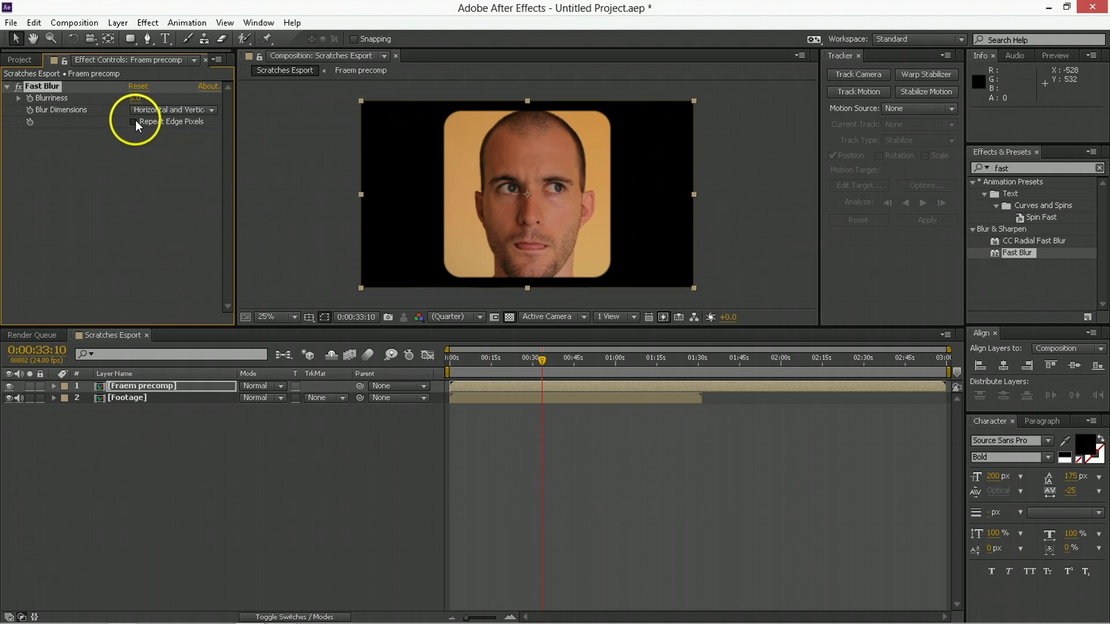
Step: Set the Fraem precomp layer's label colour to green
drag(223, 453, 260, 510)
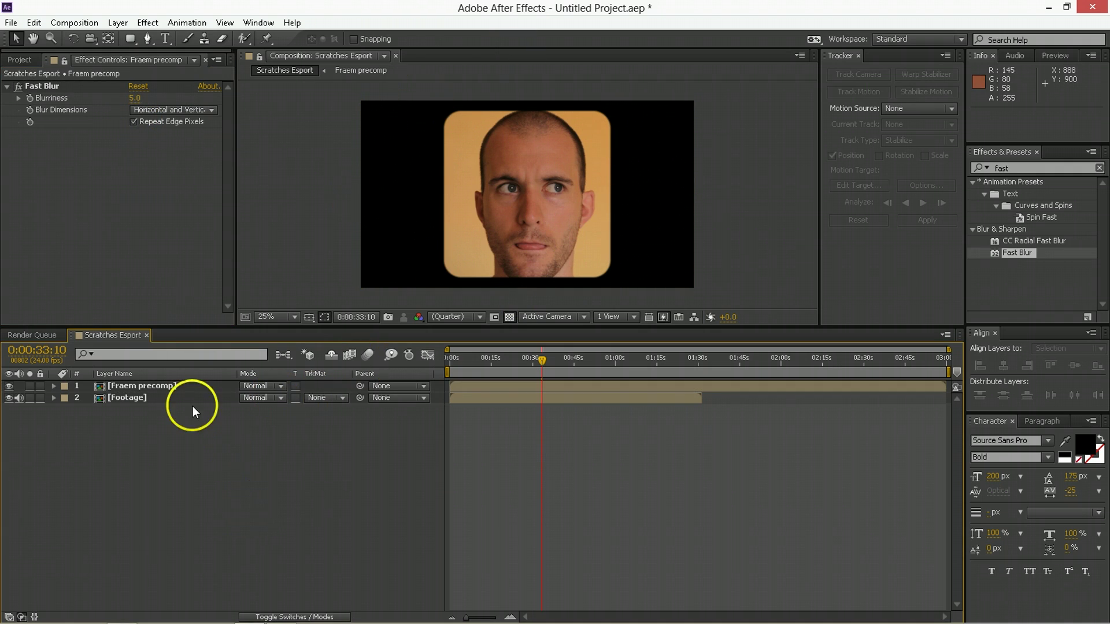
click(66, 386)
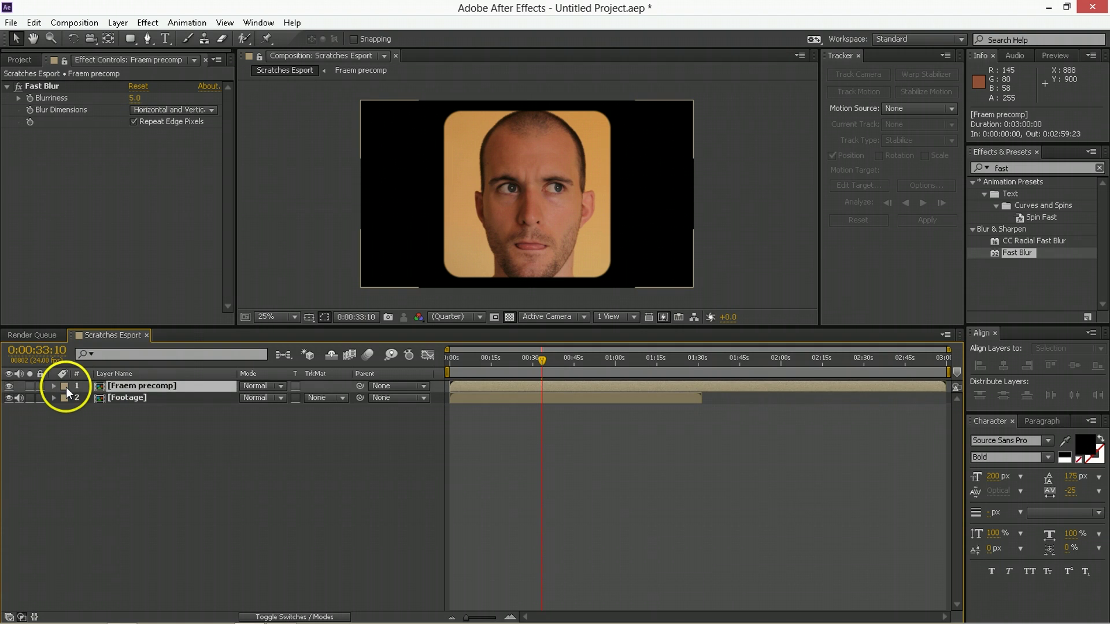
click(65, 386)
key(Escape)
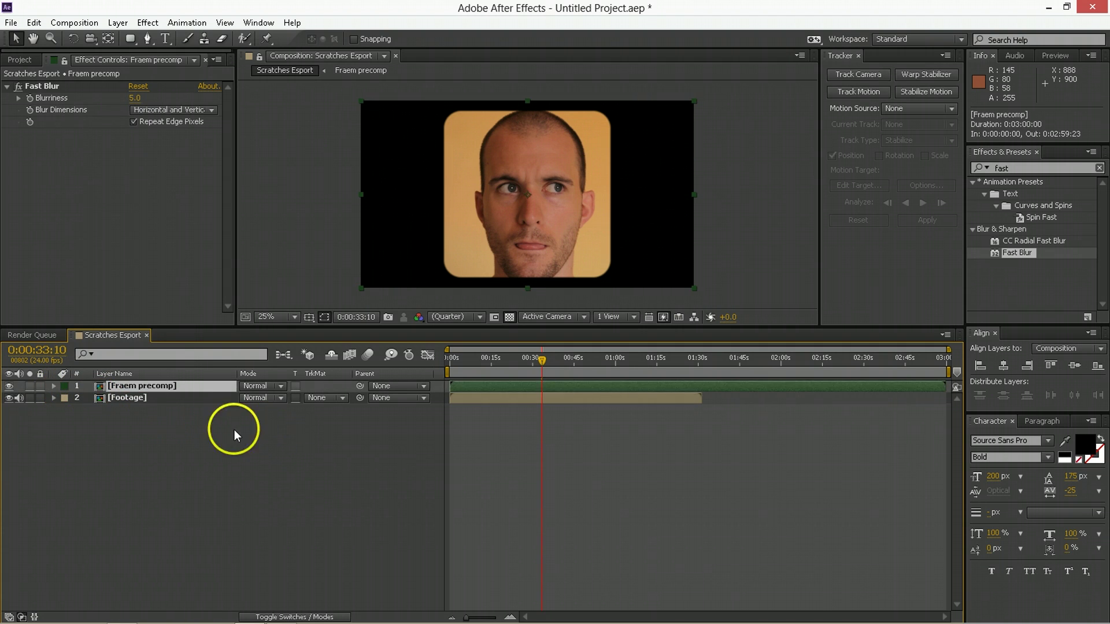
click(234, 429)
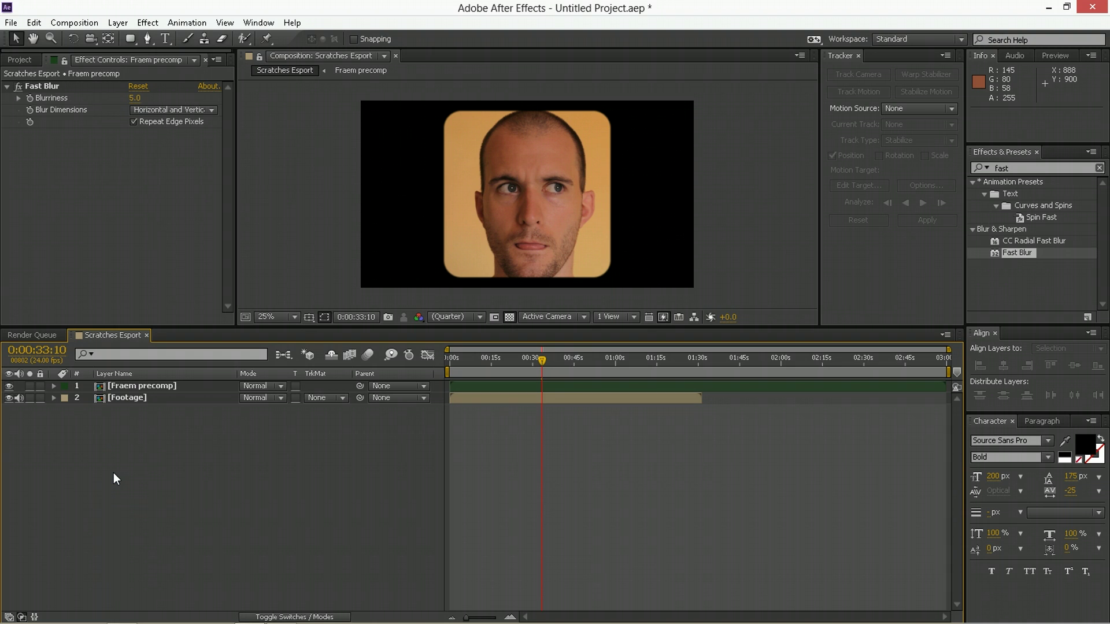
right_click(128, 440)
Step: Add a new black solid layer and name it 'Grain'
mouse_move(130, 444)
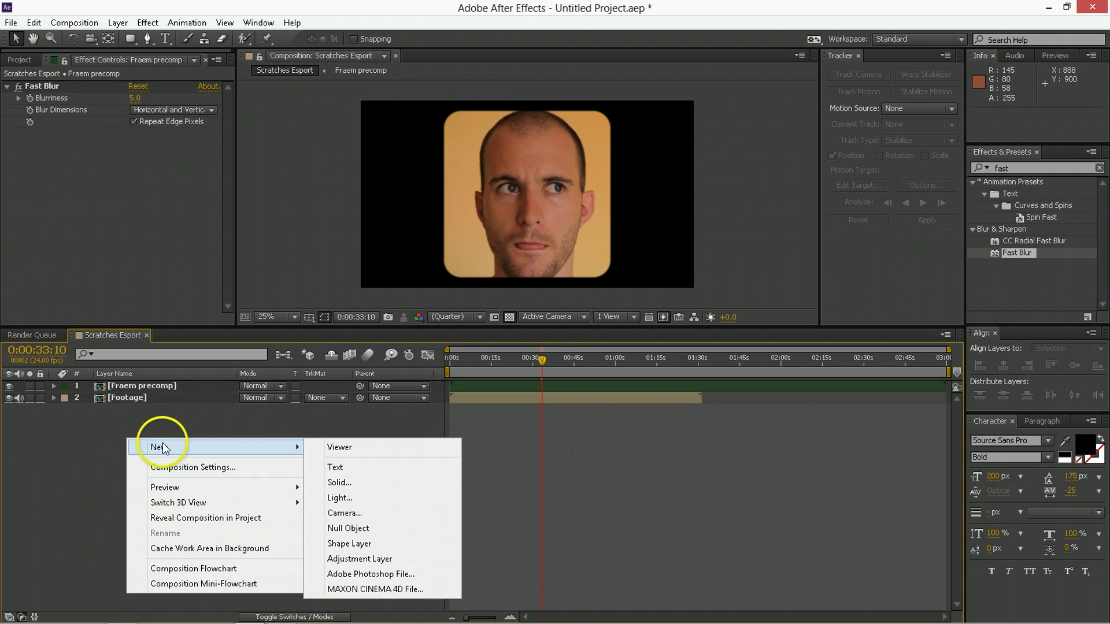
click(358, 482)
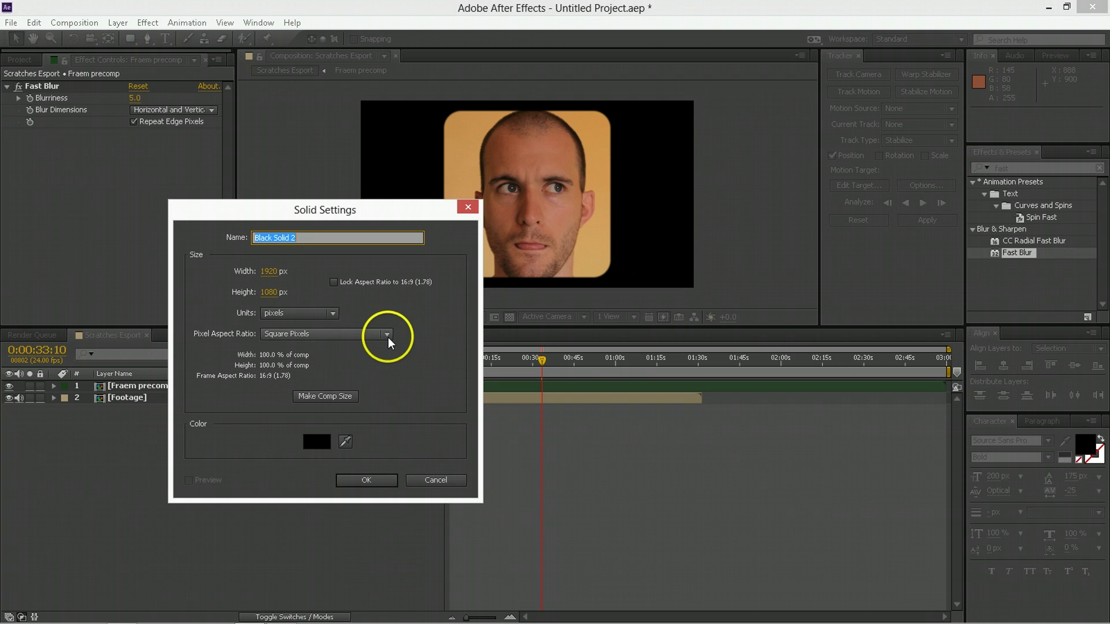
key(Return)
key(Return)
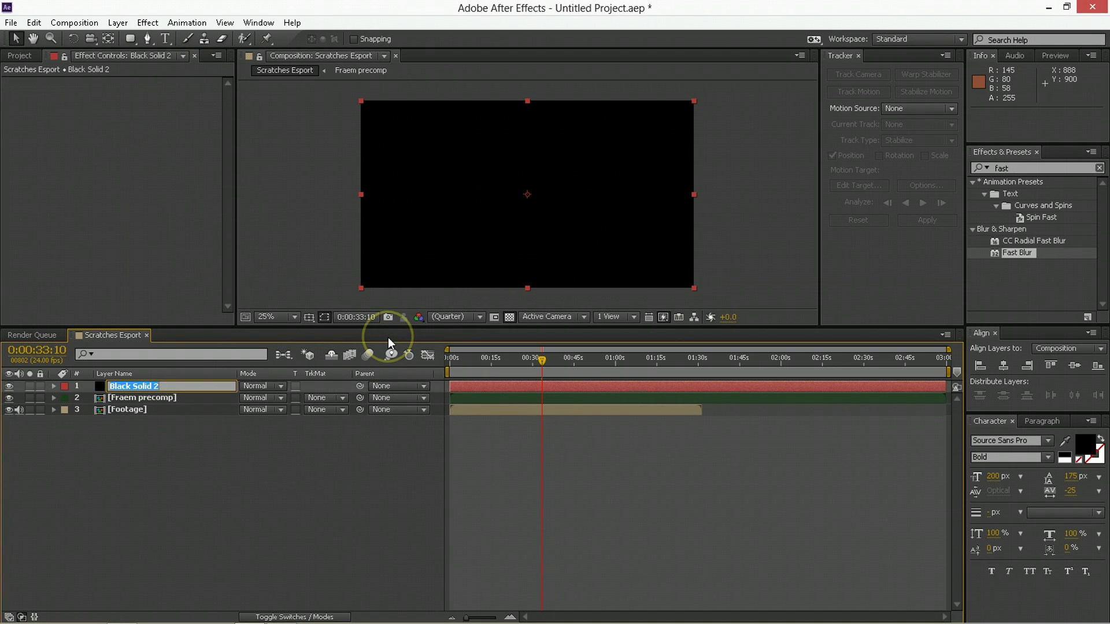
text(Grain)
key(Return)
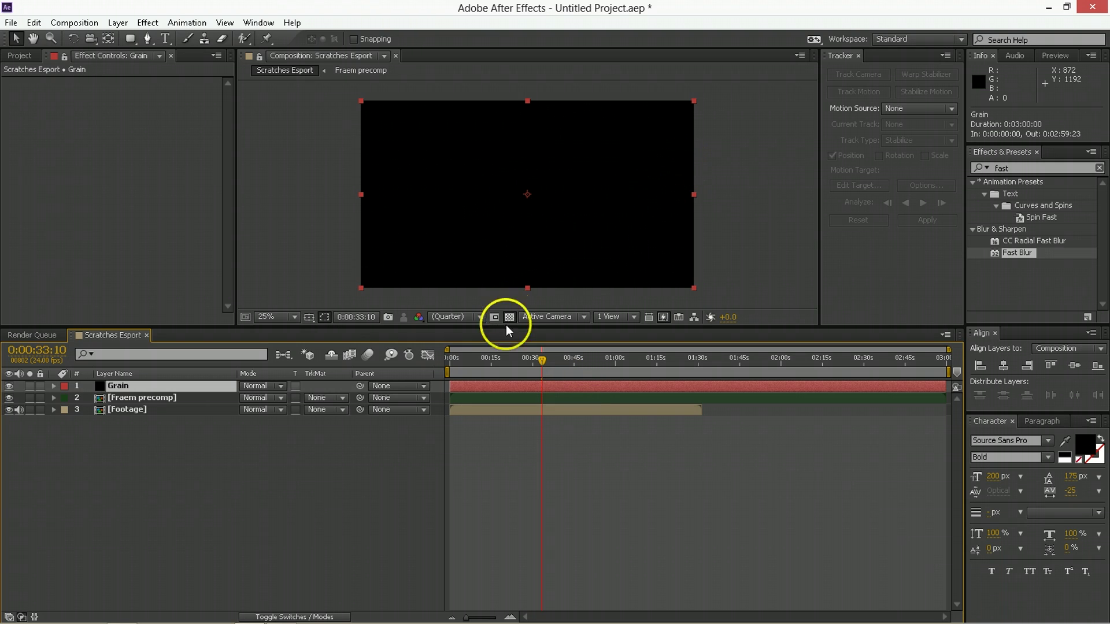
Step: Apply Fractal Noise to the Grain layer after searching effects for 'fract'
click(1019, 168)
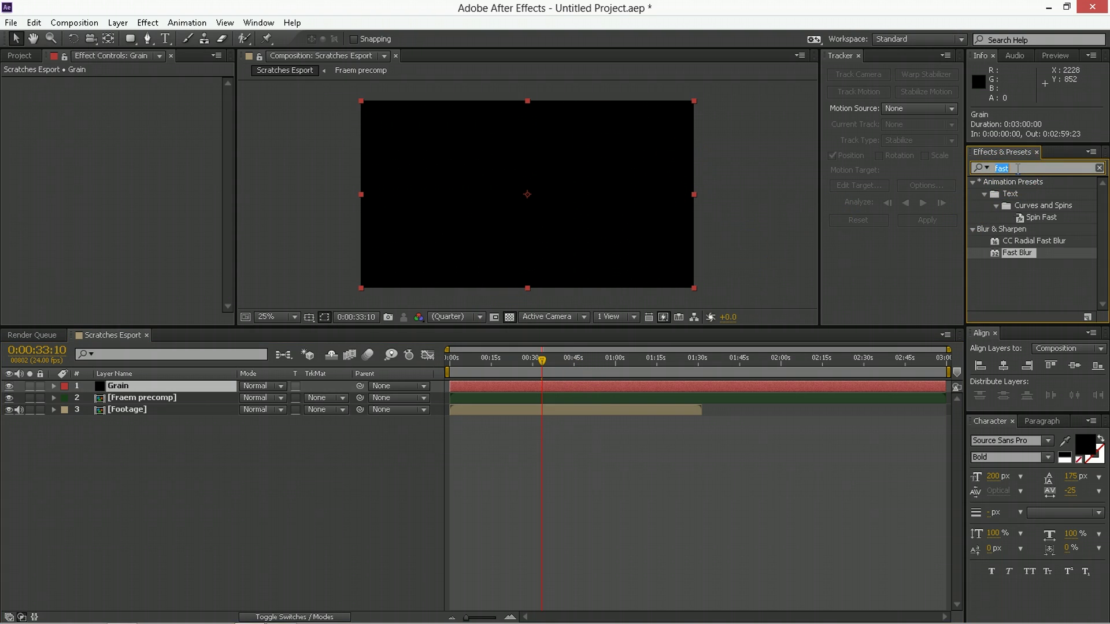
text(fract)
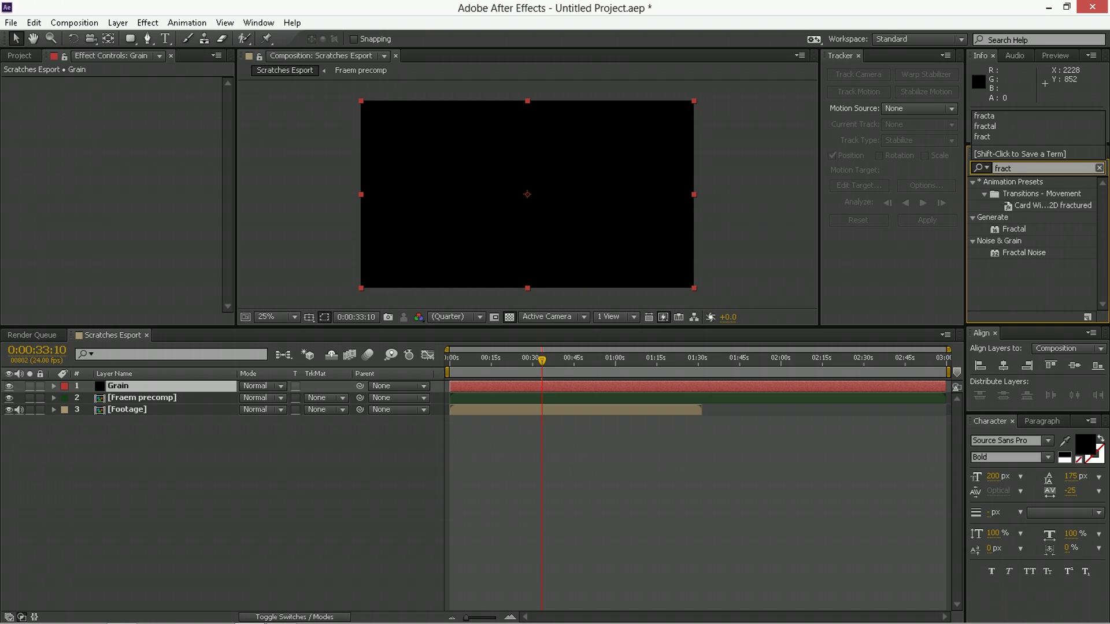
double_click(1032, 253)
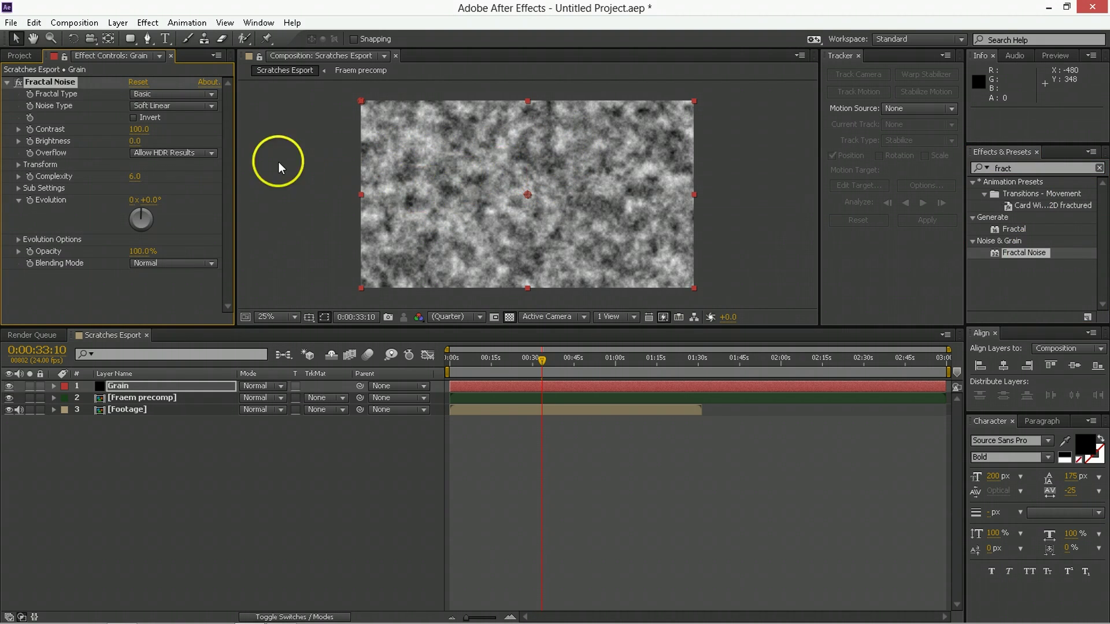
Step: Set the Fractal Noise Contrast to 640 and zoom in to examine the noise
drag(139, 124, 137, 136)
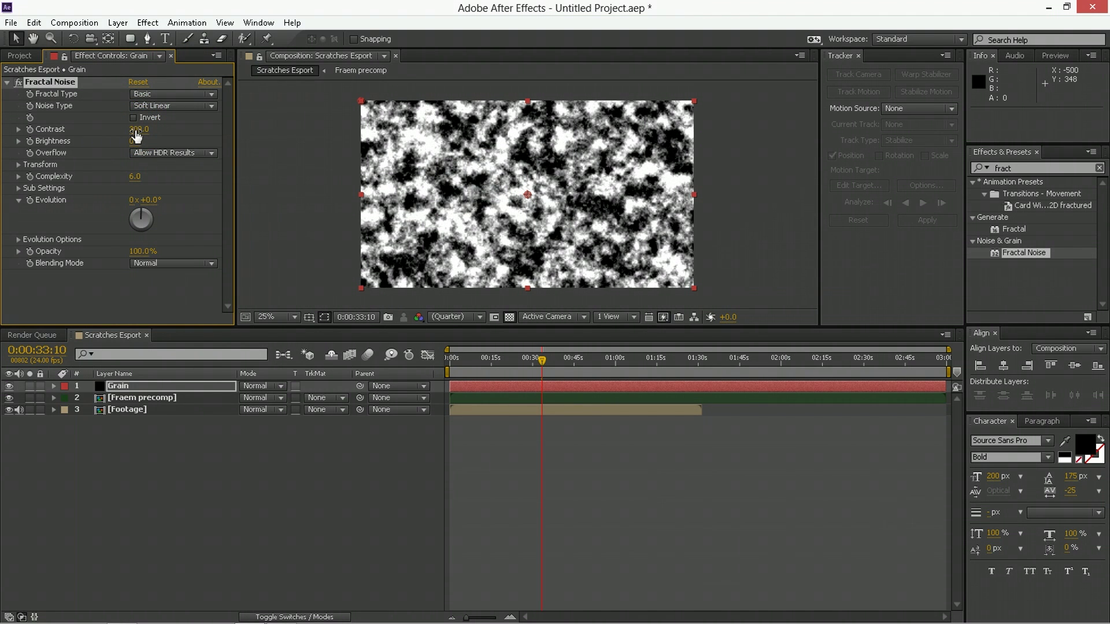
click(138, 130)
text(340)
key(Return)
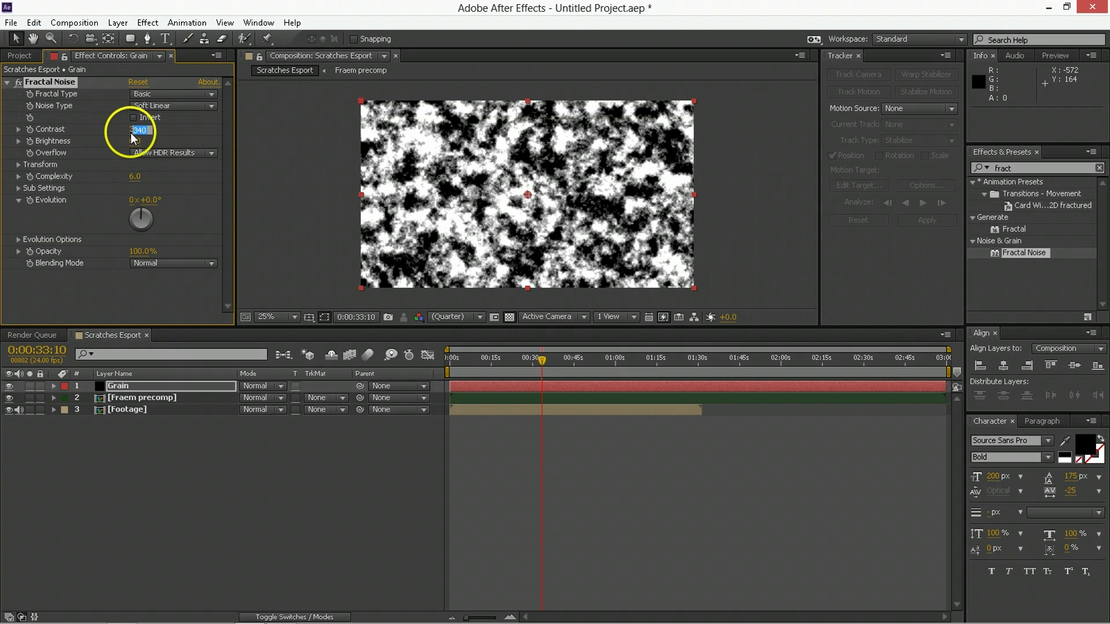
text(640)
key(Return)
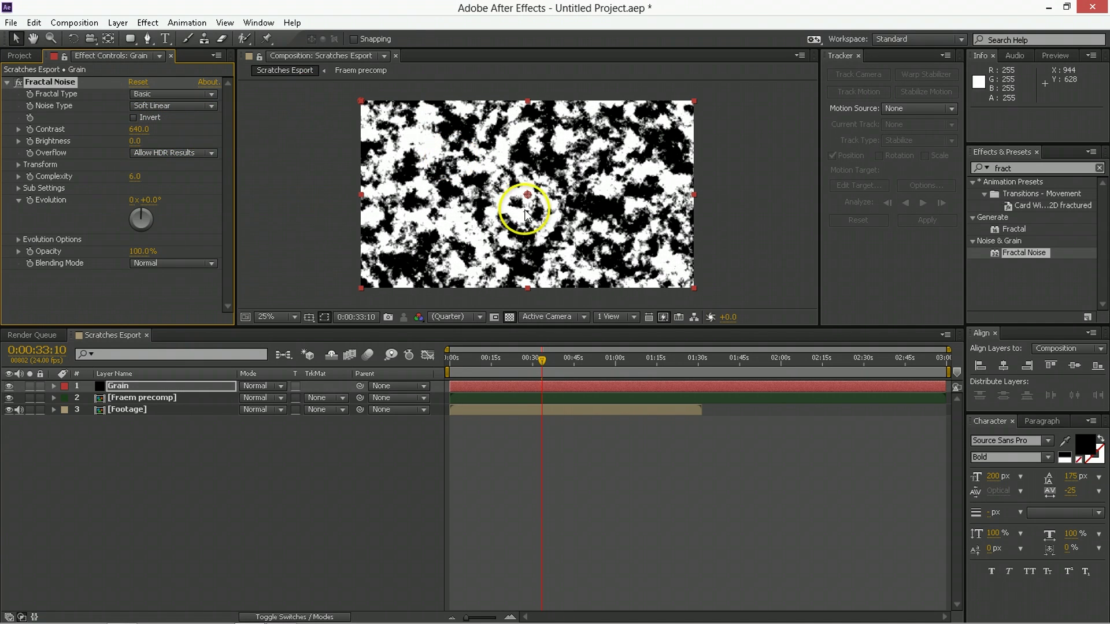
key(period)
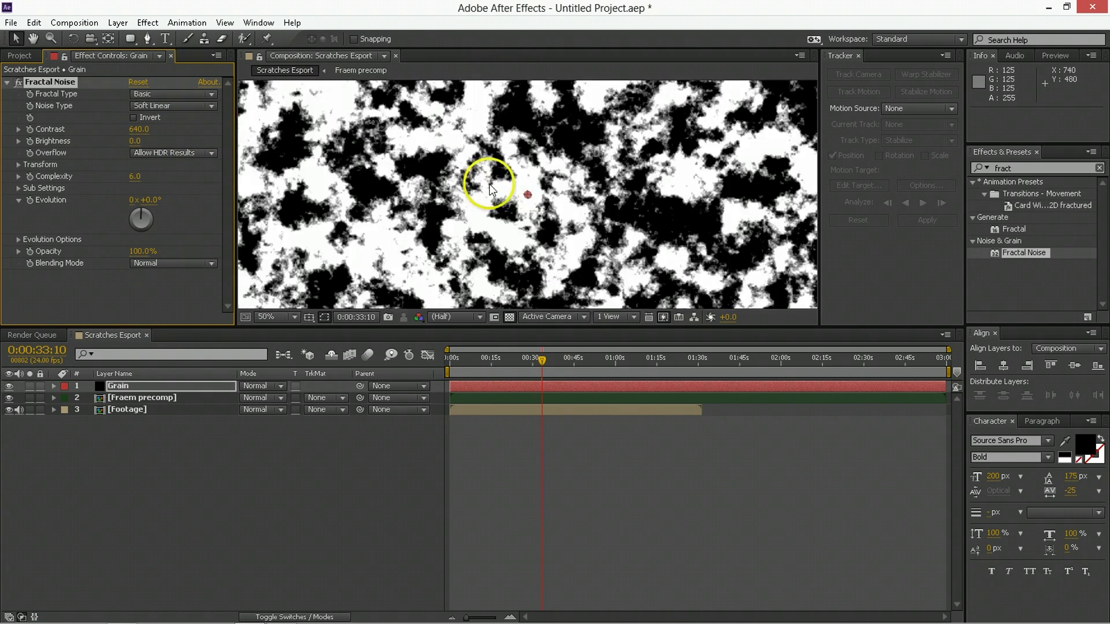
key(period)
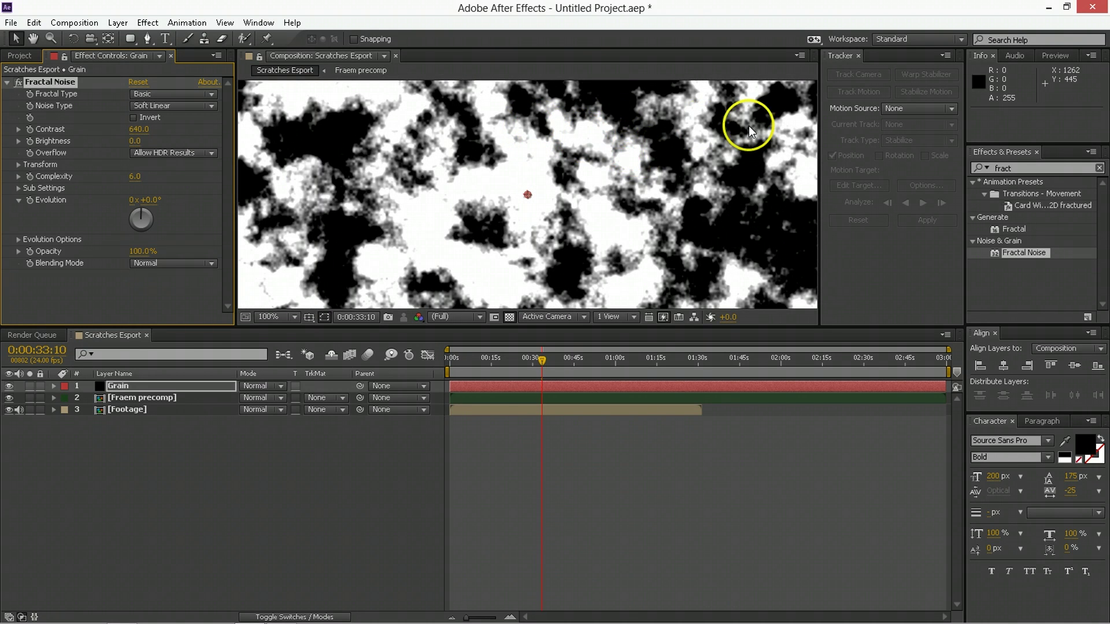
Step: Set the Fractal Noise Brightness to -300, leaving sparse white specks
drag(134, 140, 98, 136)
click(135, 142)
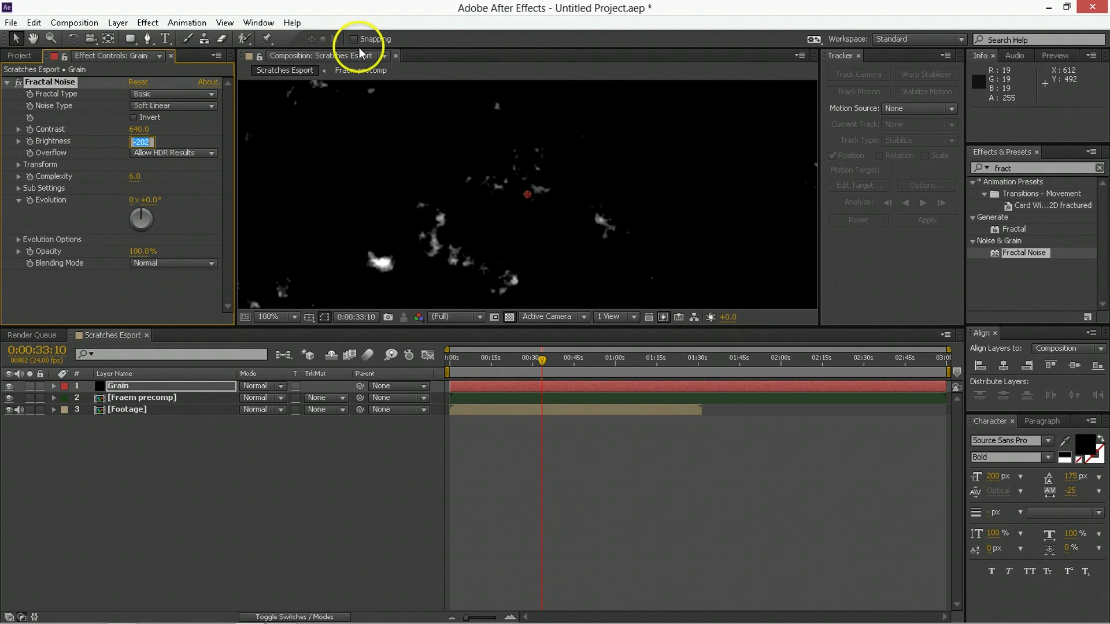
text(-300)
key(Return)
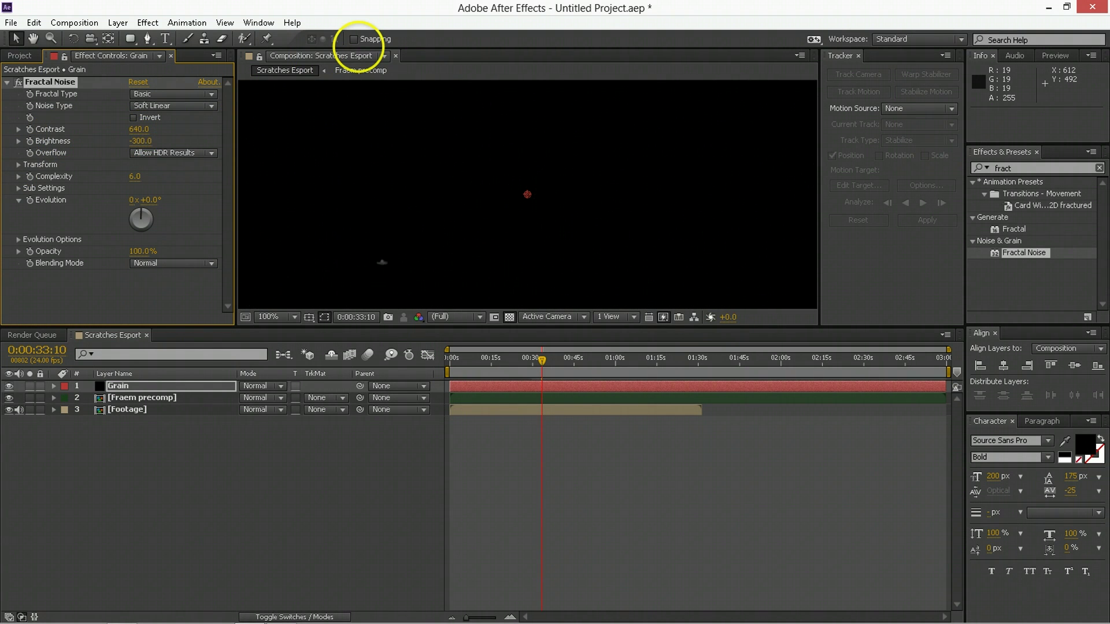
scroll(659, 194, down, 4)
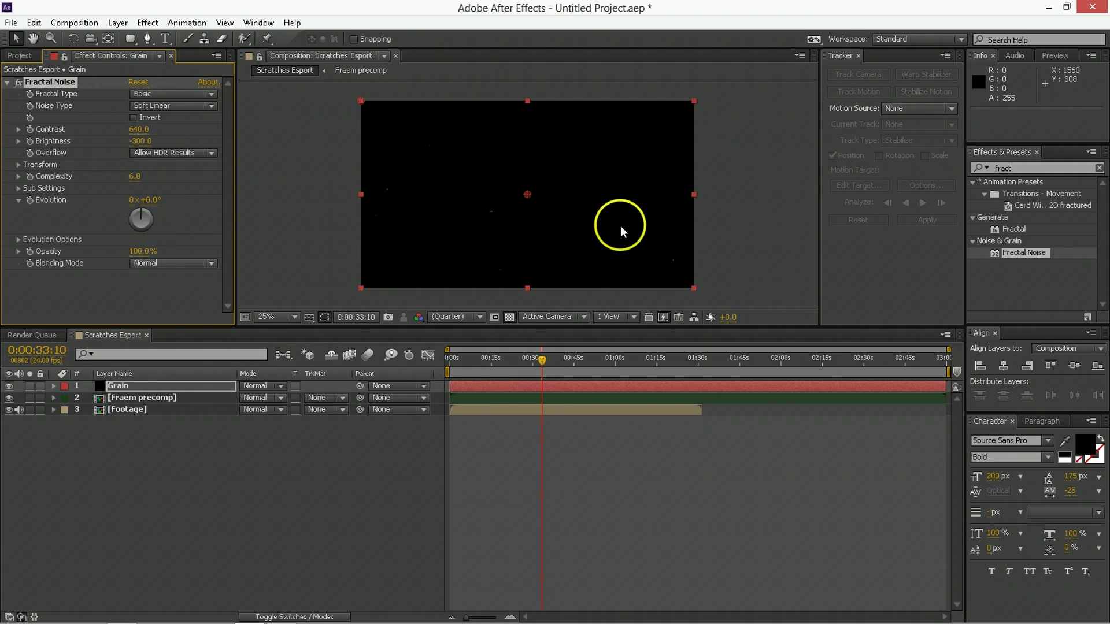
click(560, 290)
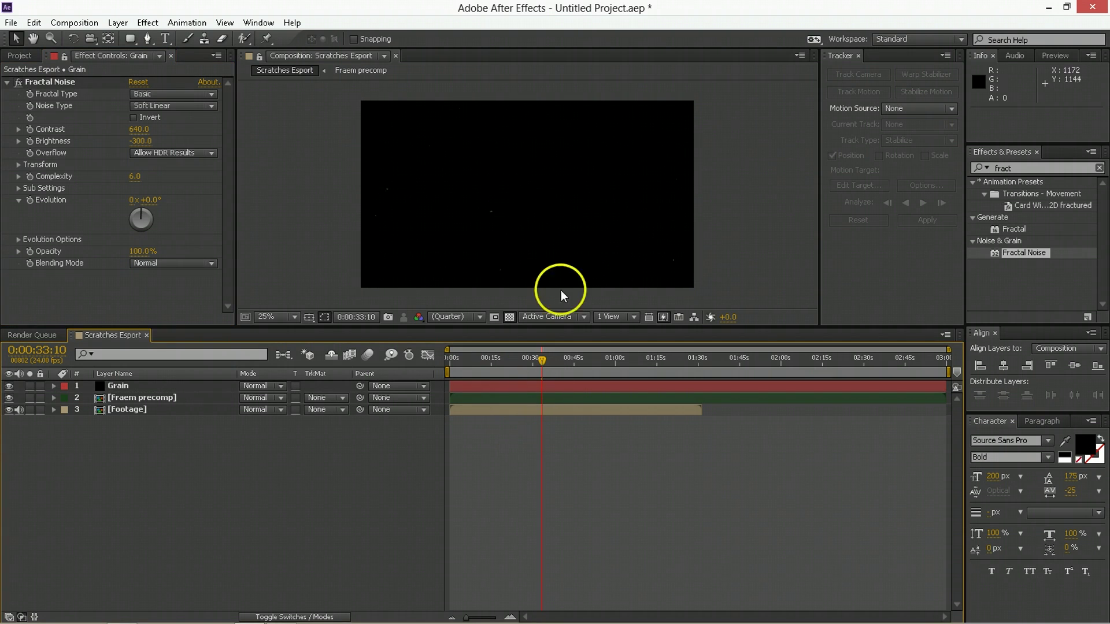
drag(136, 149, 139, 148)
click(139, 145)
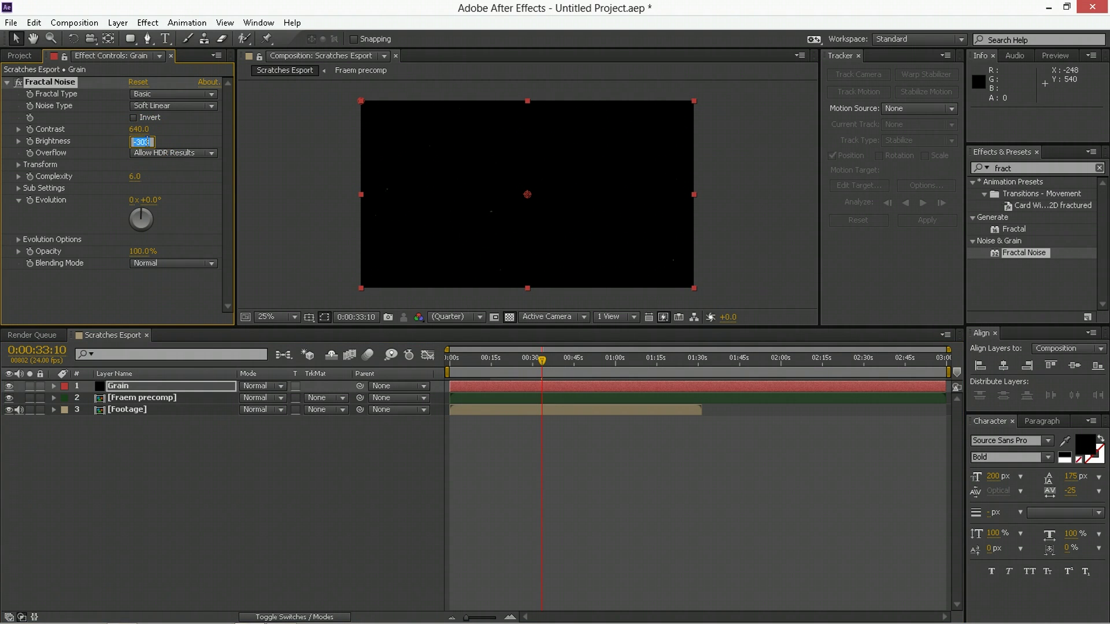
text(-300)
key(Return)
click(492, 502)
key(slash)
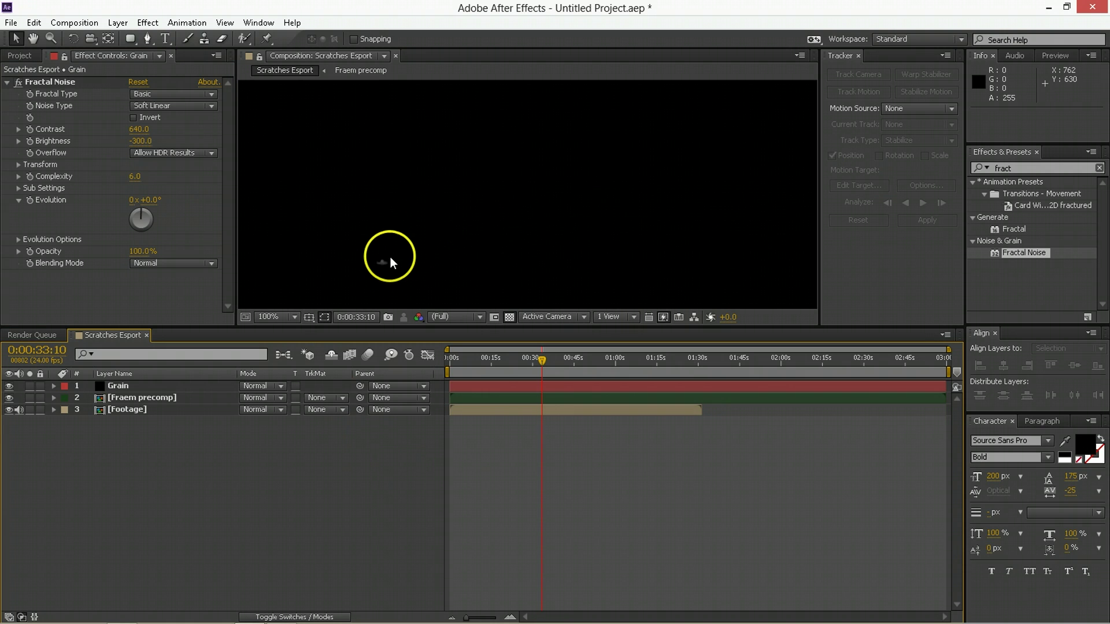
click(1058, 168)
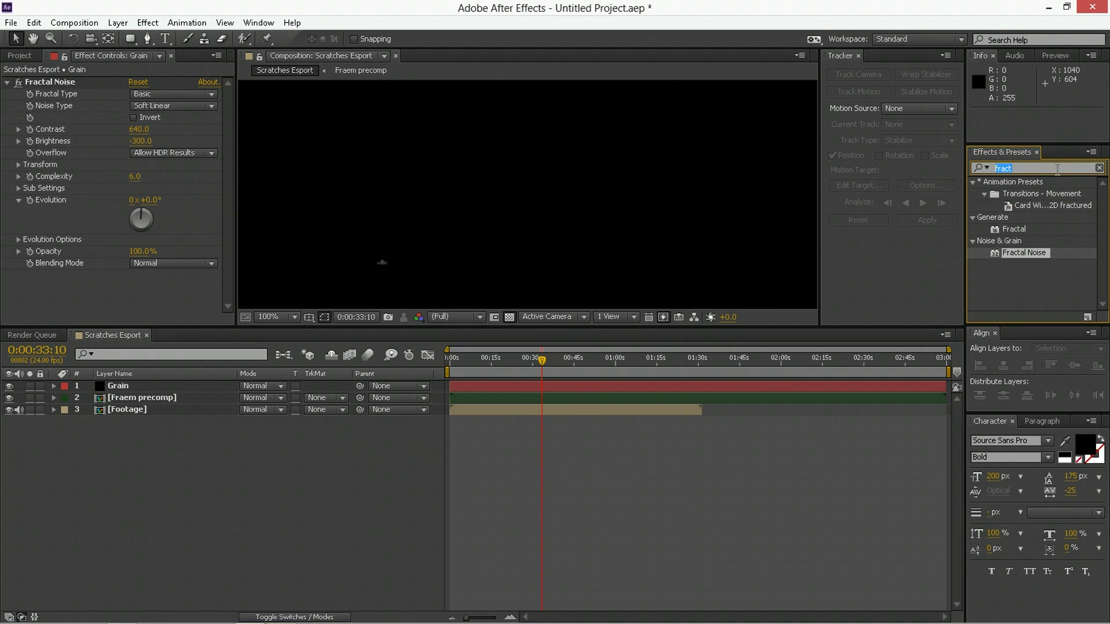
Step: Apply Curves to the Grain layer and bend its RGB curve upward to brighten the specks
text(curve)
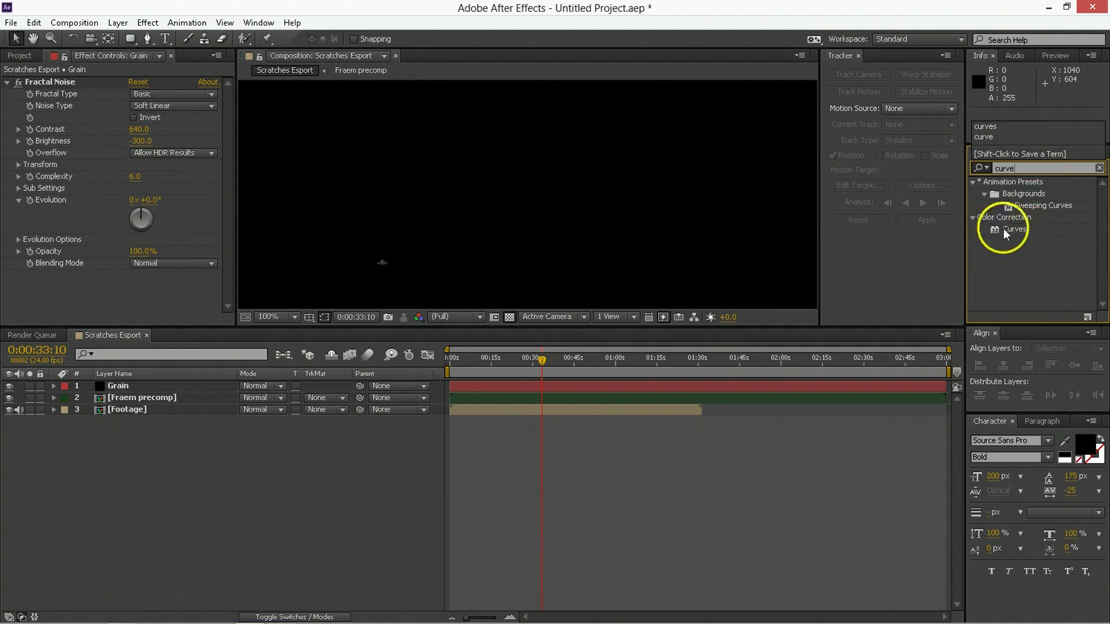
drag(1006, 233, 109, 290)
drag(109, 229, 120, 212)
mouse_move(60, 284)
mouse_down()
mouse_move(56, 273)
mouse_move(57, 296)
mouse_up()
mouse_move(105, 224)
mouse_down()
mouse_move(116, 217)
mouse_move(121, 231)
mouse_move(75, 258)
mouse_move(92, 228)
mouse_move(59, 265)
mouse_move(104, 217)
mouse_up()
click(169, 287)
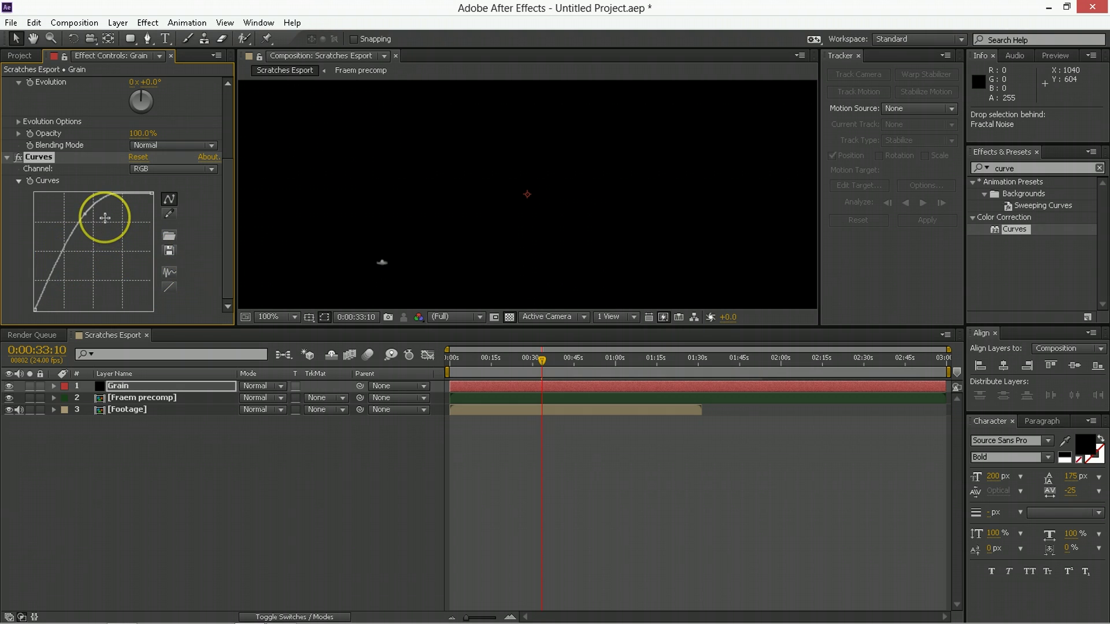
Step: Review the layers and move the time indicator to 0:00:21:03
scroll(399, 174, down, 1)
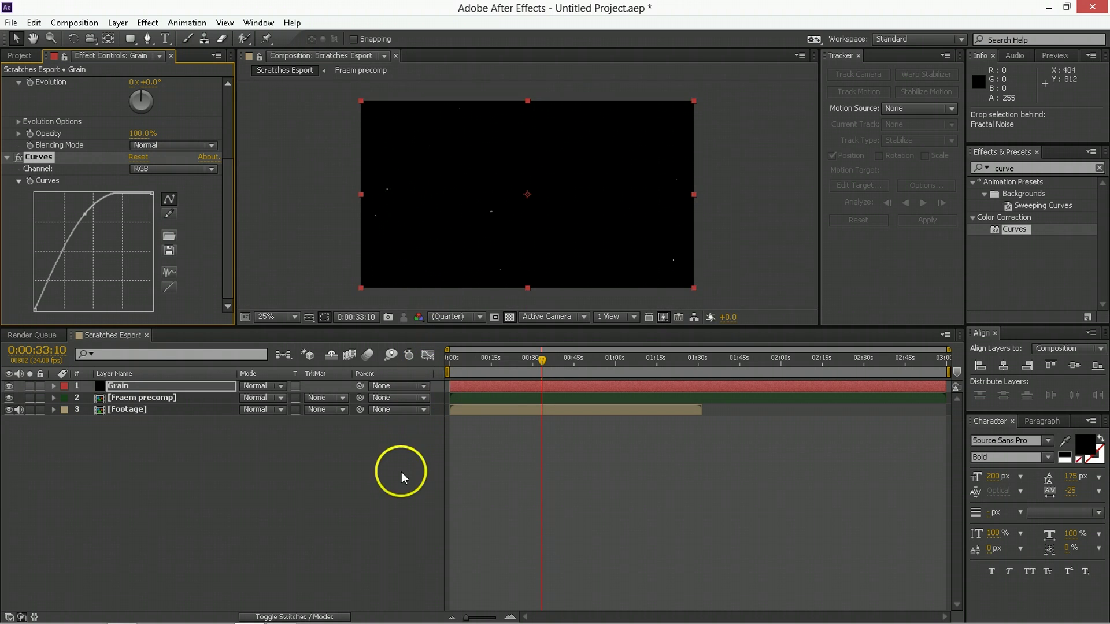
click(401, 471)
scroll(446, 231, down, 1)
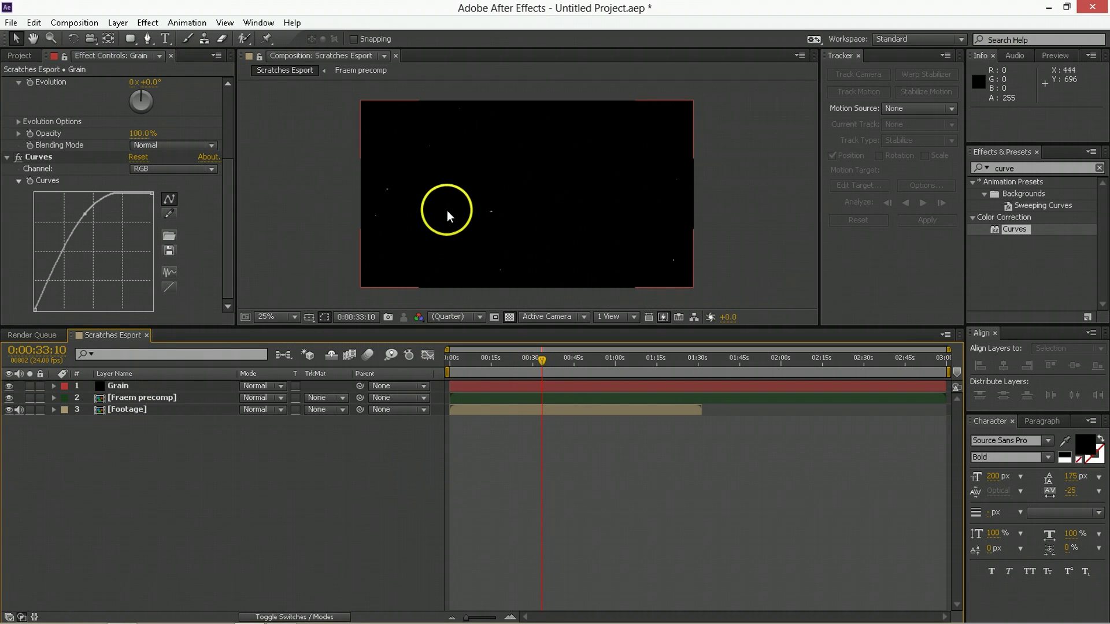
scroll(26, 93, up, 3)
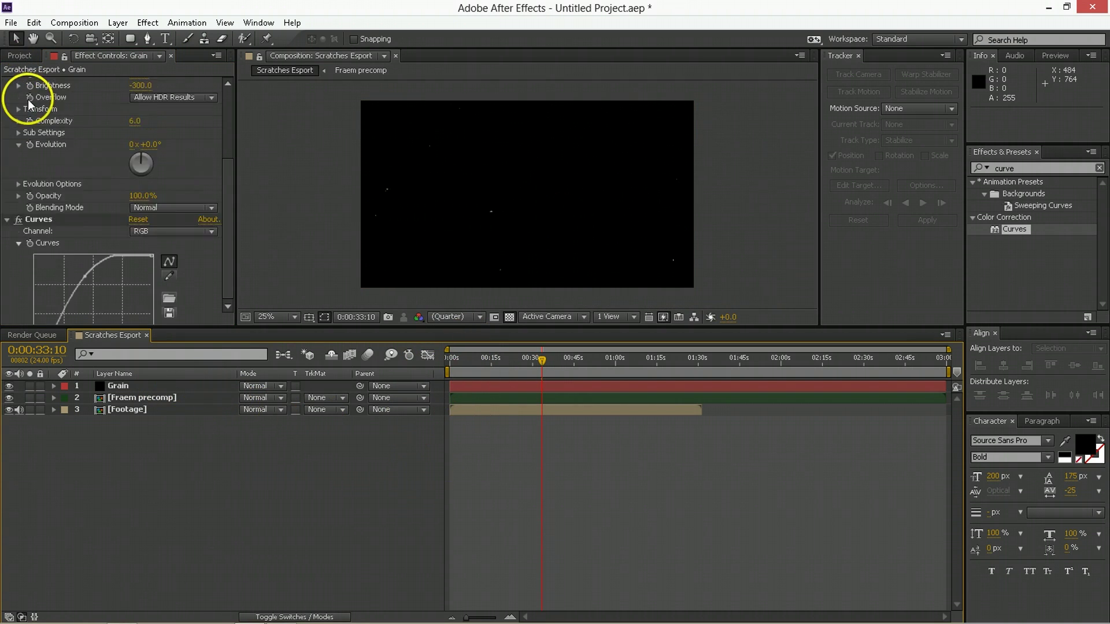
scroll(12, 85, up, 1)
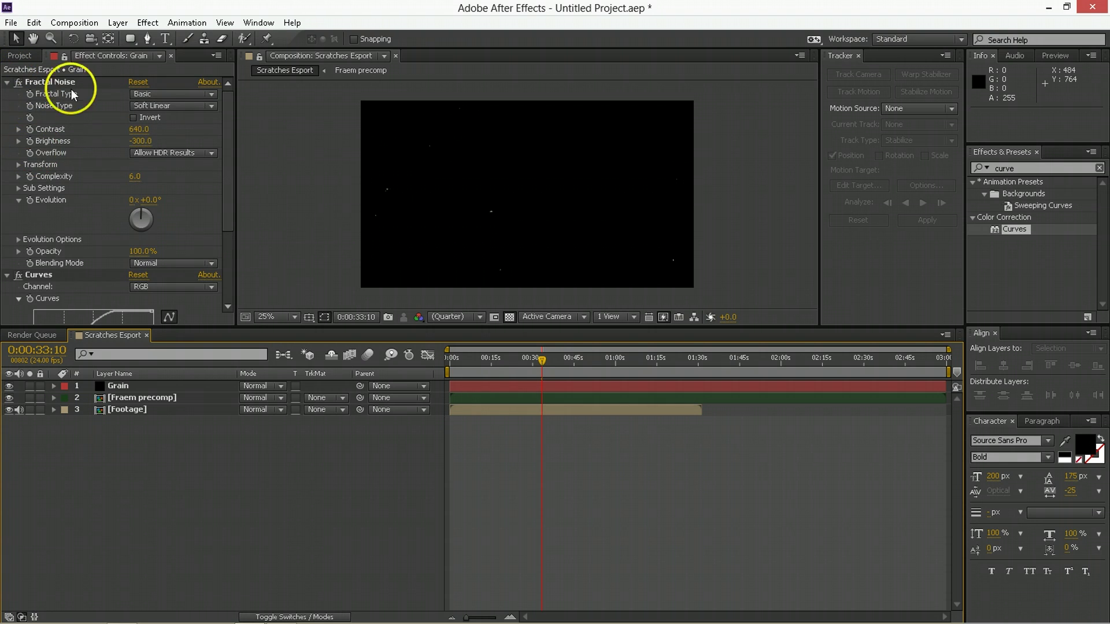
click(507, 362)
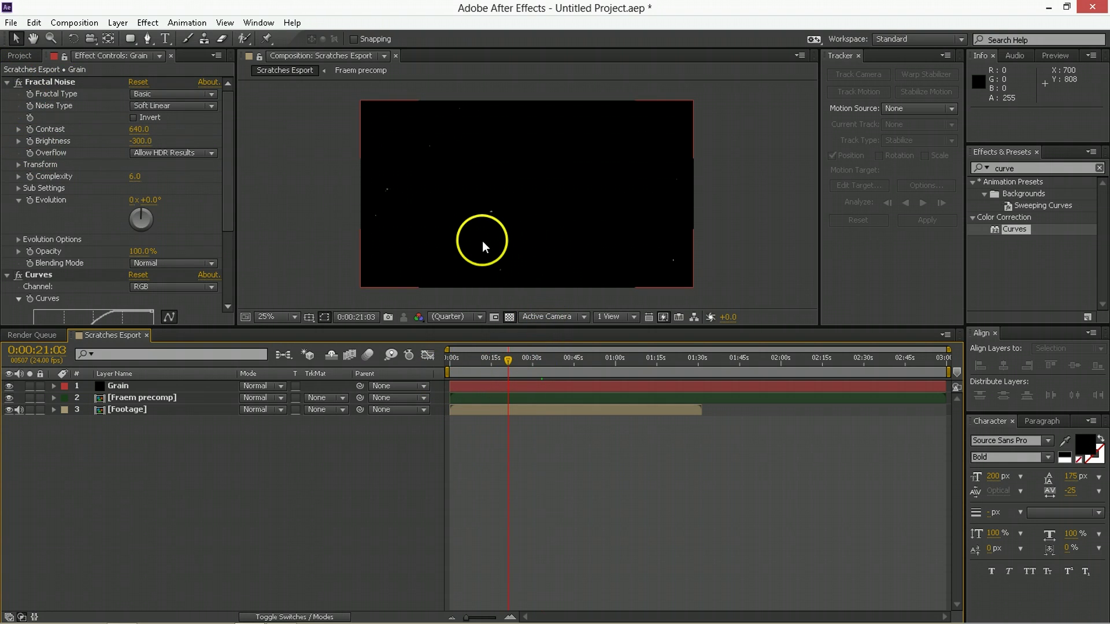
Step: Give Fractal Noise's Random Seed the expression random()*100
click(19, 240)
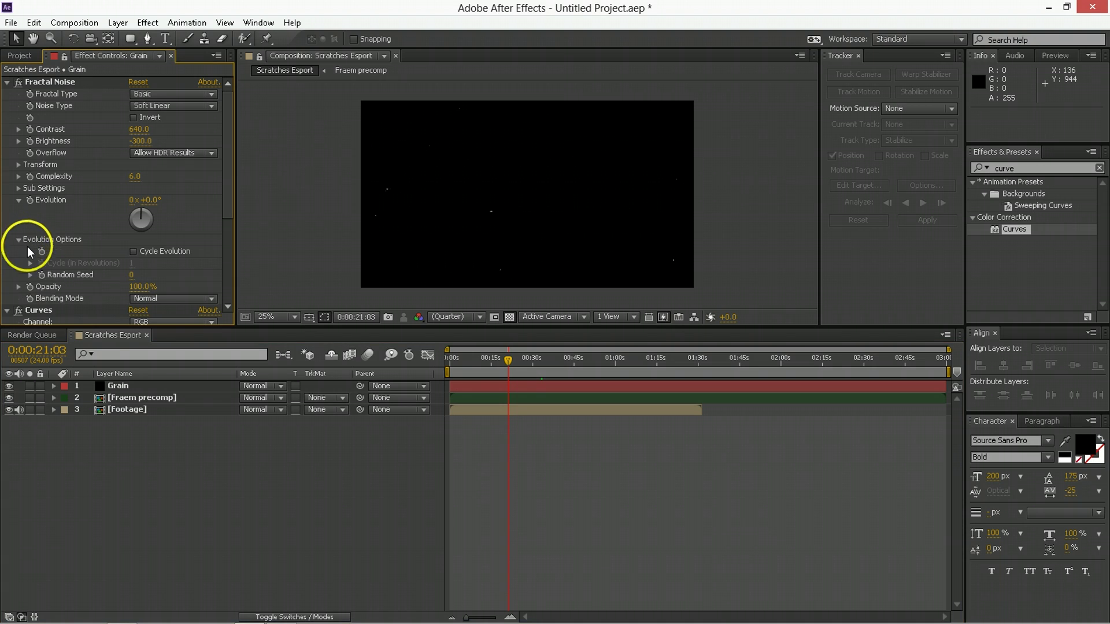
alt+click(44, 275)
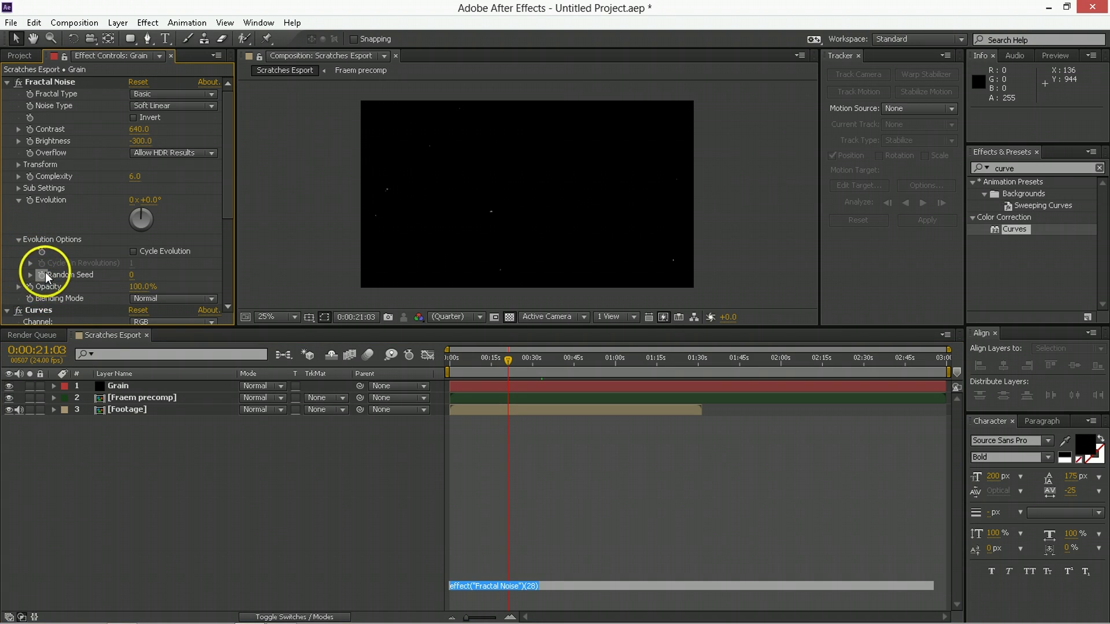
text(random)
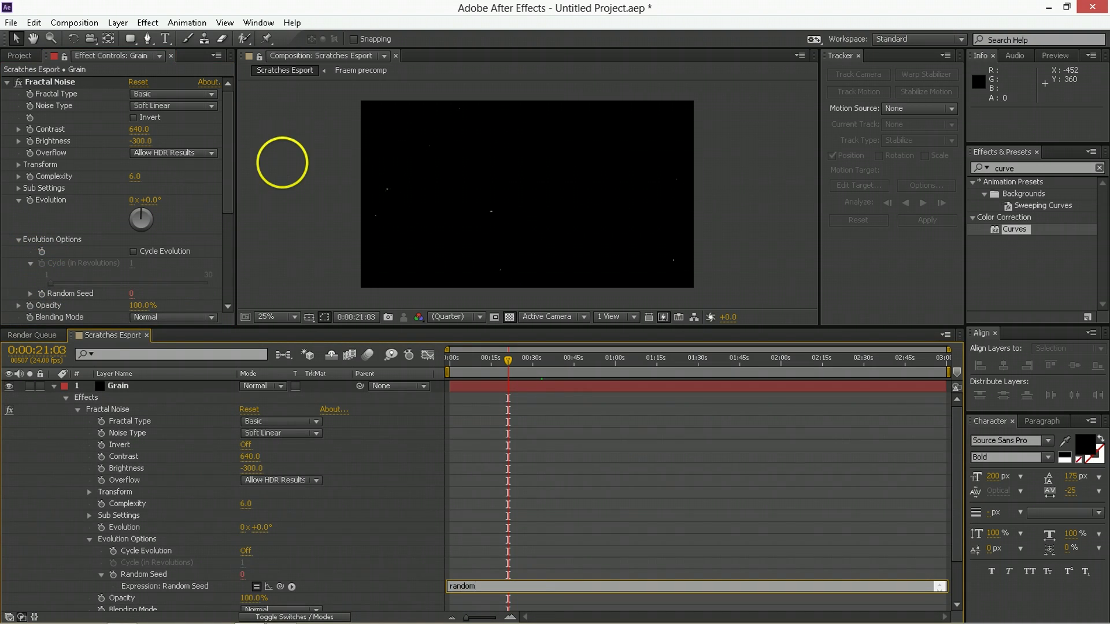
text(())
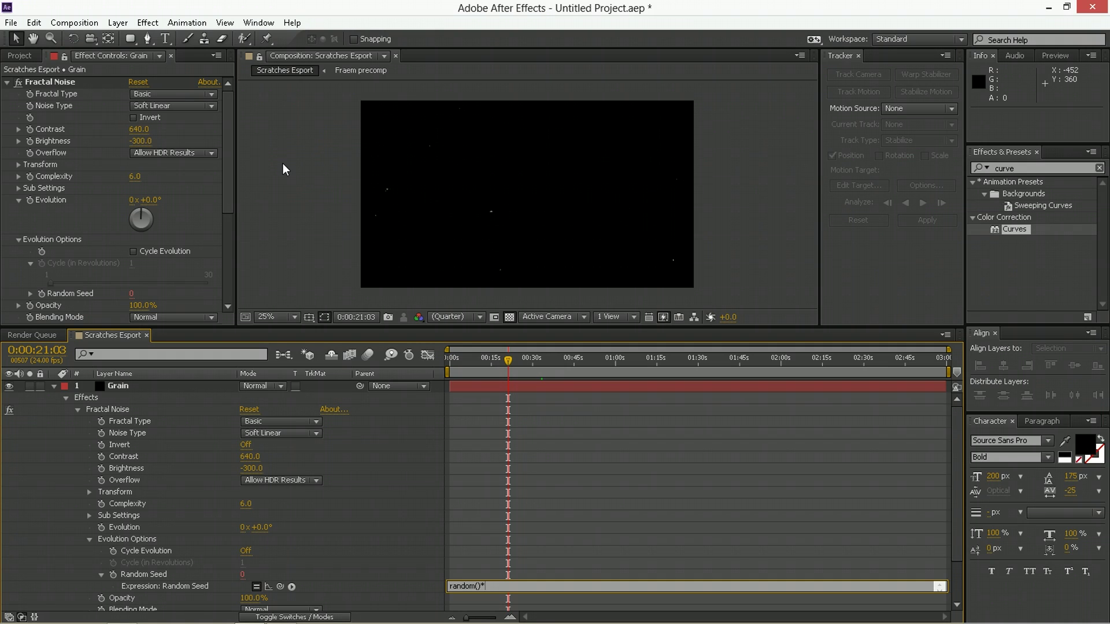
text(*100)
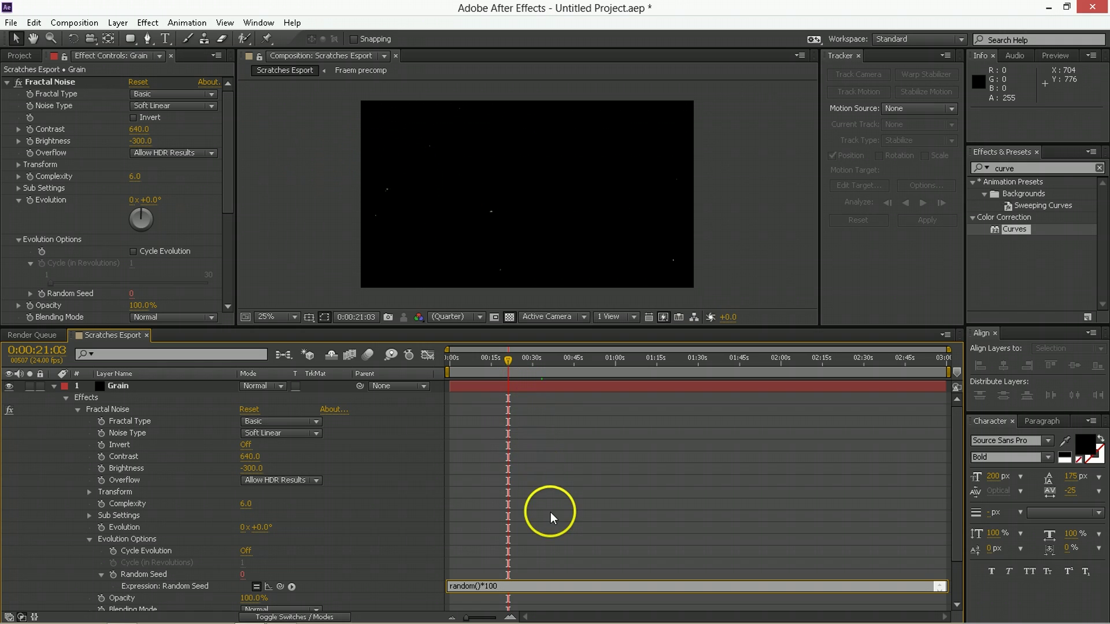
click(501, 573)
Step: Preview at 0:00:30:10 to check the seed, then collapse the Grain layer's properties
click(533, 369)
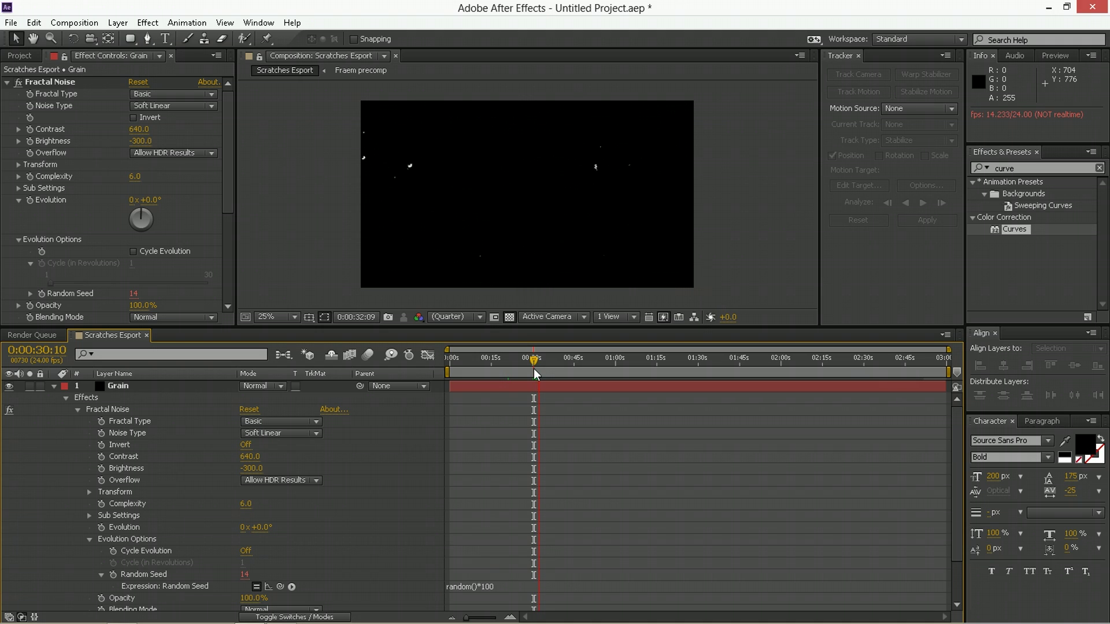
click(57, 383)
click(55, 386)
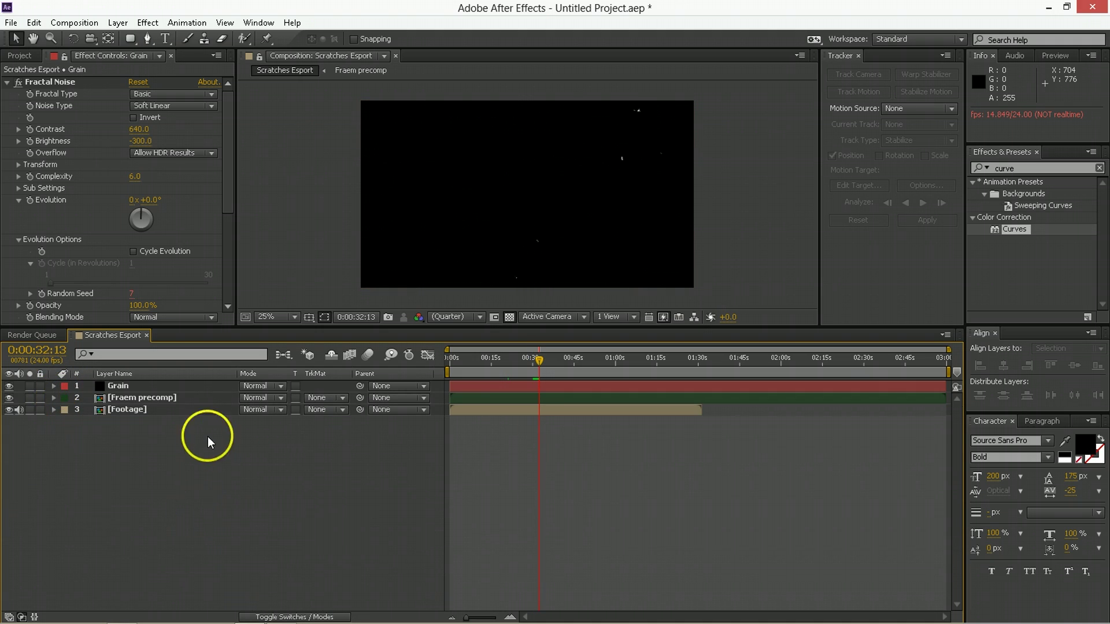
click(148, 378)
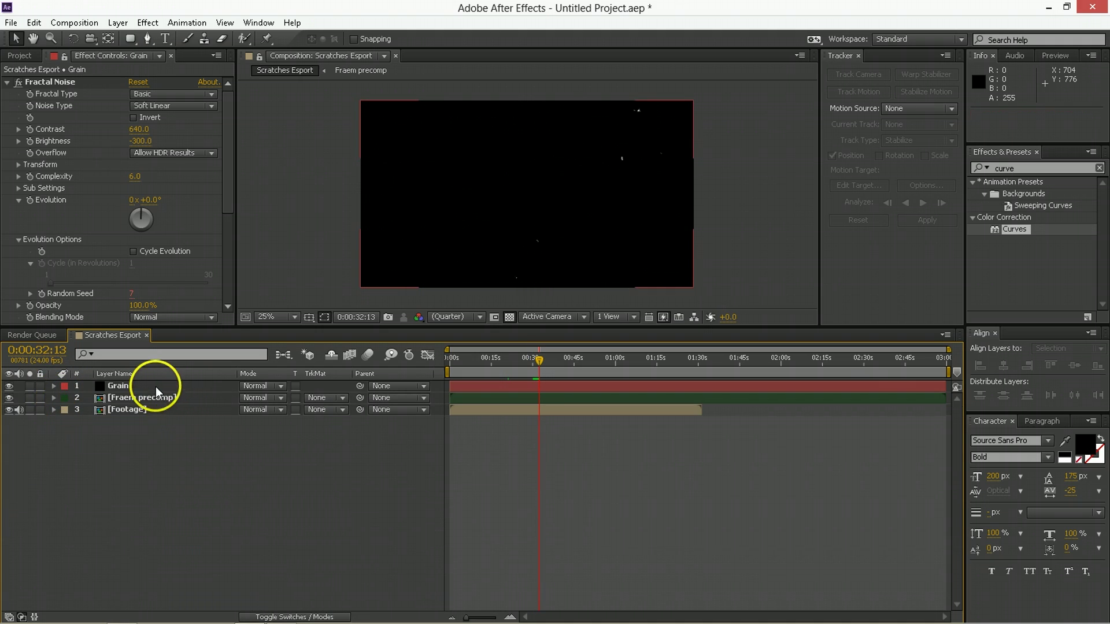
click(110, 446)
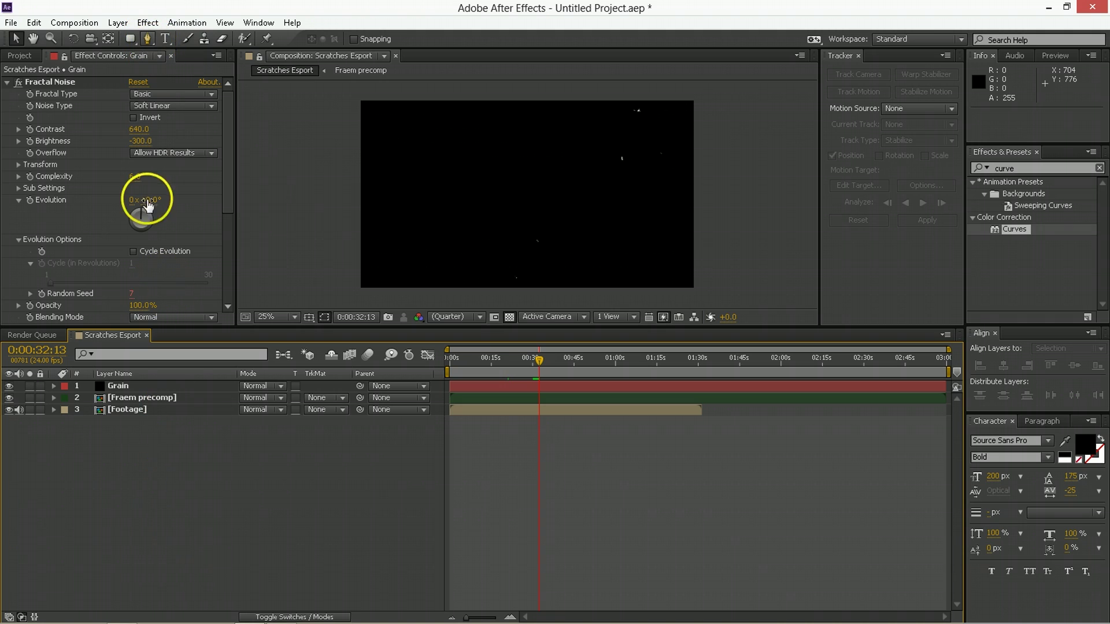
Step: Draw a vertical line from the top to the bottom of the frame
click(145, 38)
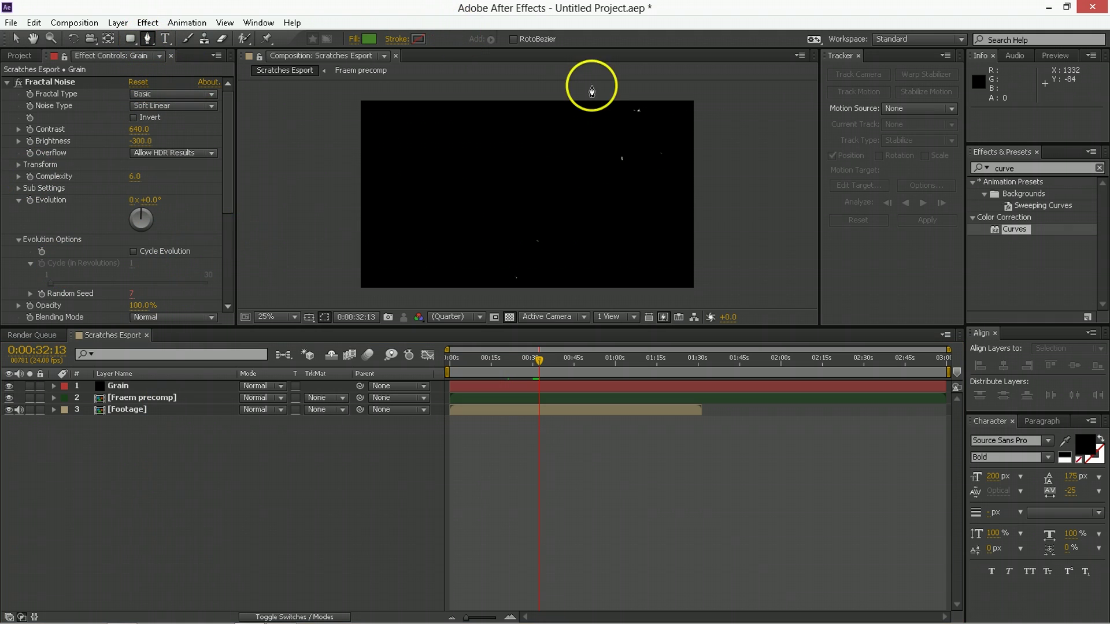
click(530, 95)
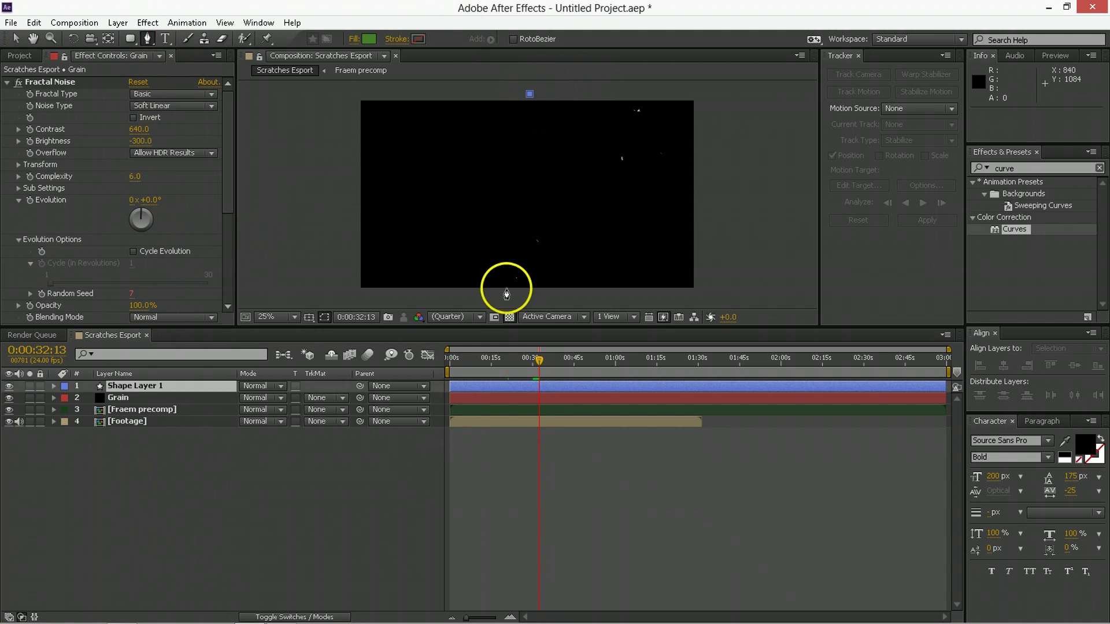
click(529, 297)
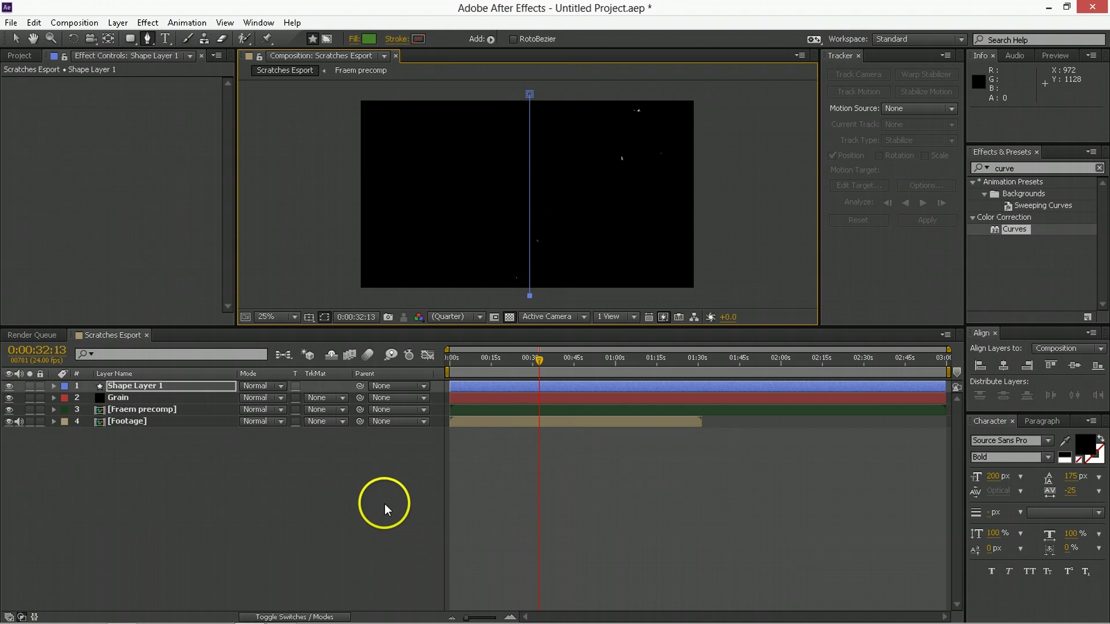
Step: Set the new shape to no fill and a solid colour stroke
click(356, 39)
click(485, 287)
click(526, 368)
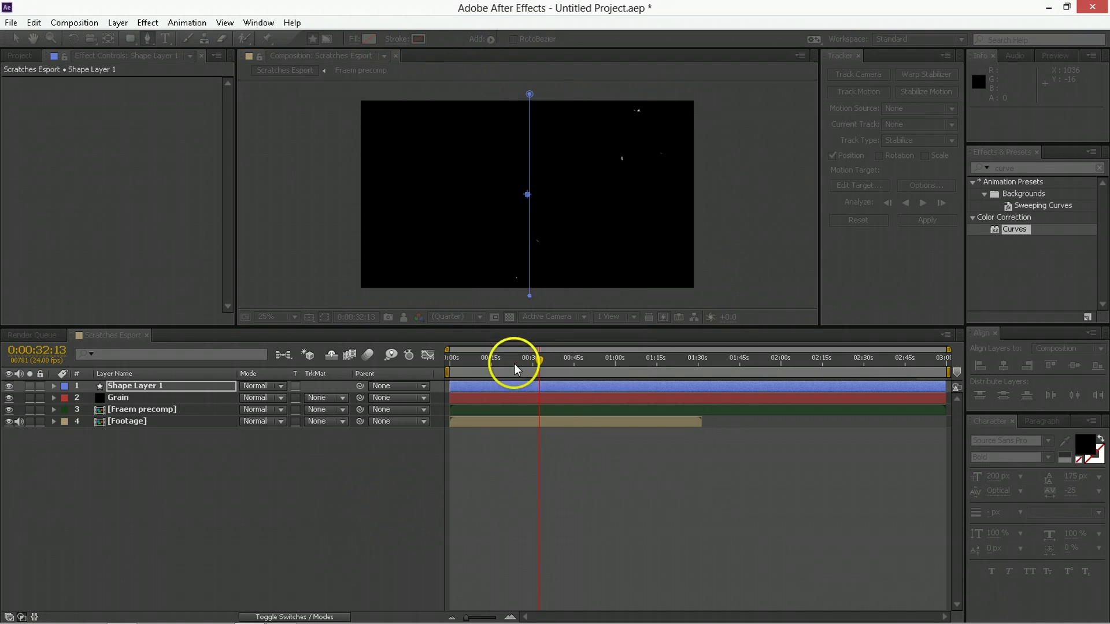
click(399, 39)
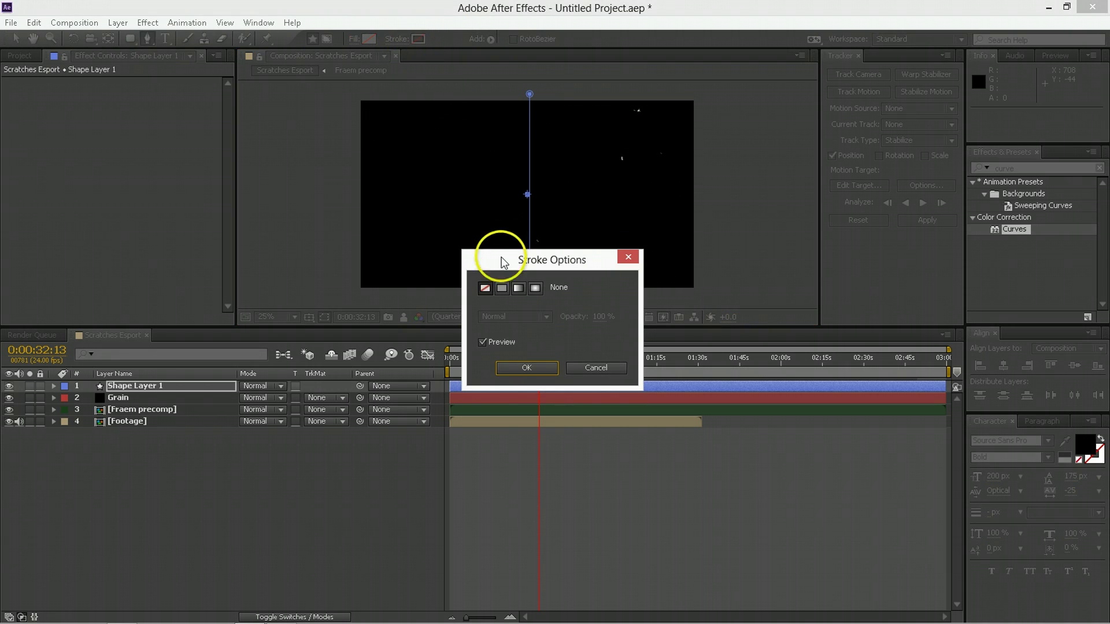
click(502, 287)
click(528, 367)
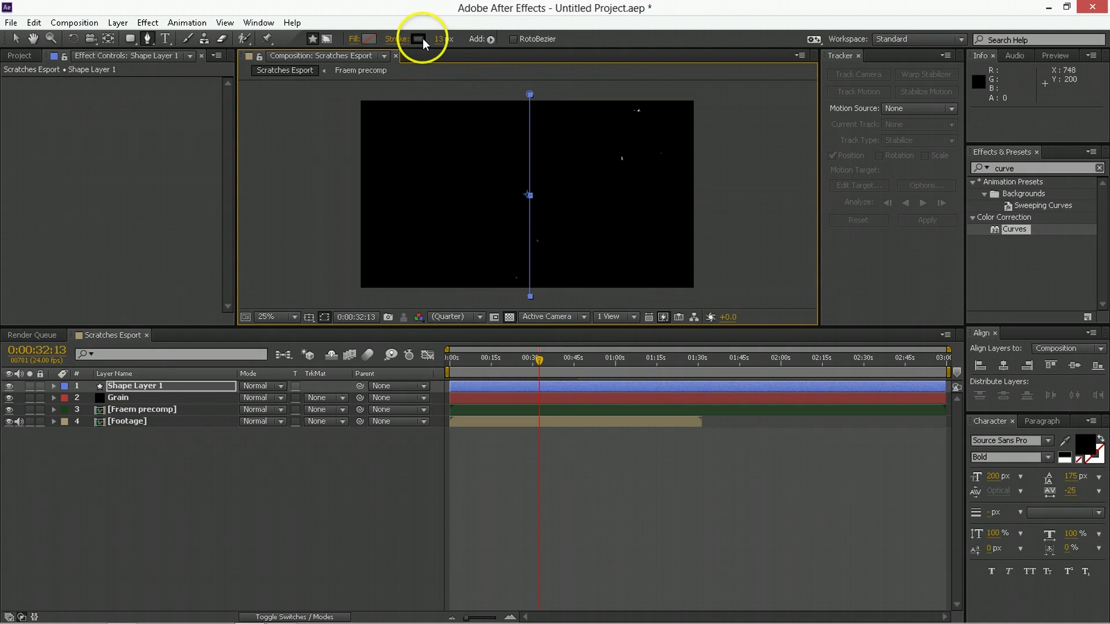
Step: Make the stroke white and 10 px wide
click(421, 39)
key(Escape)
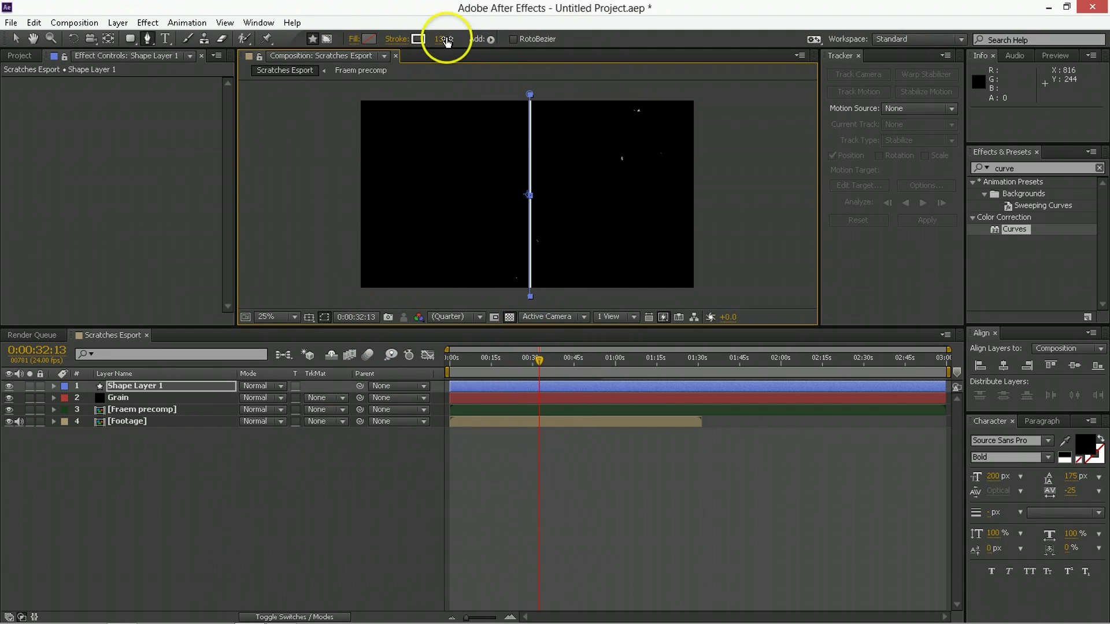
click(441, 39)
text(10)
key(Return)
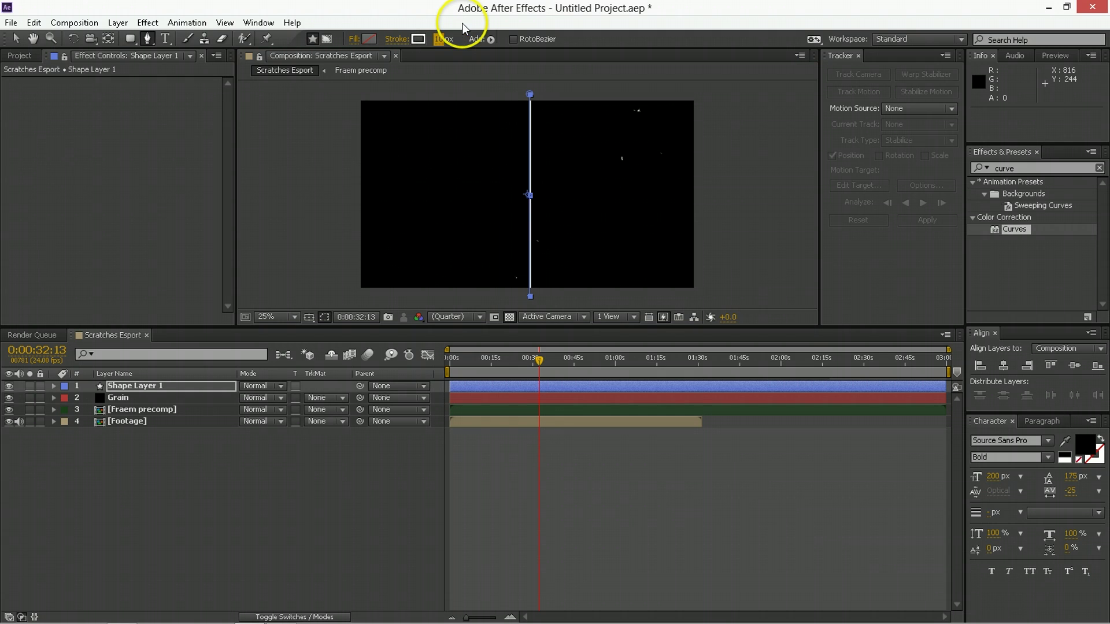
Step: Reselect Shape Layer 1, return to the Selection tool (V), and expand its properties
click(610, 515)
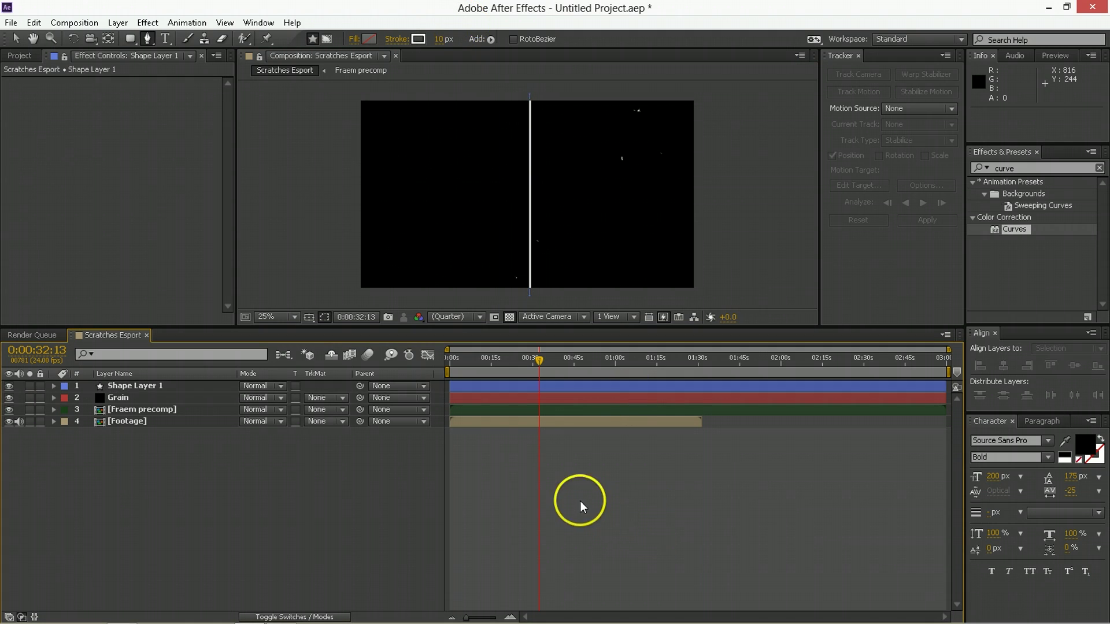
click(545, 387)
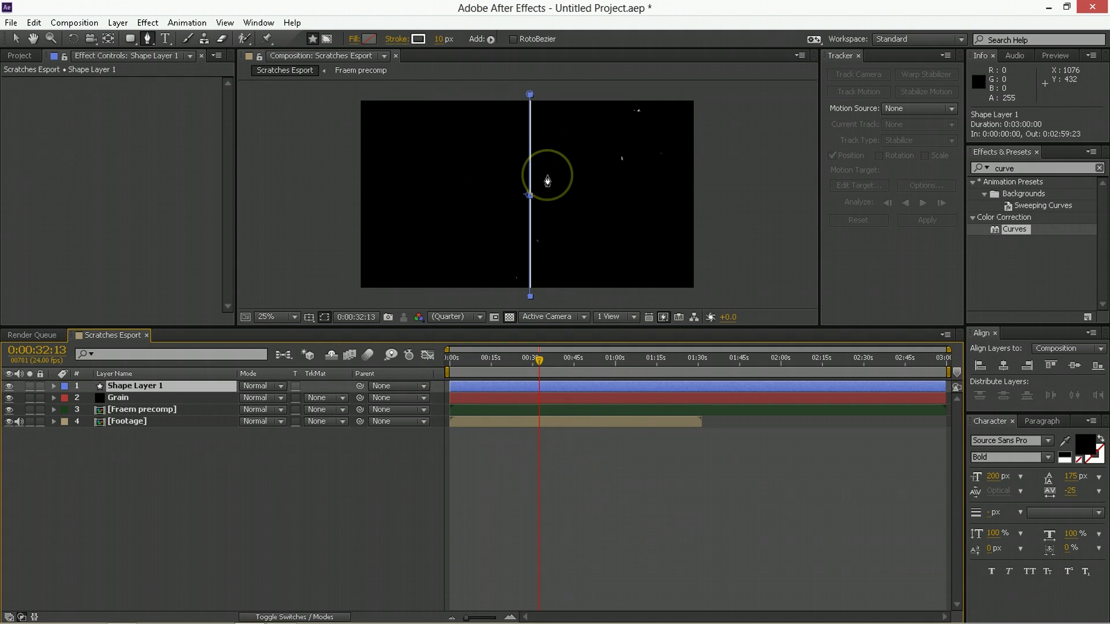
key(v)
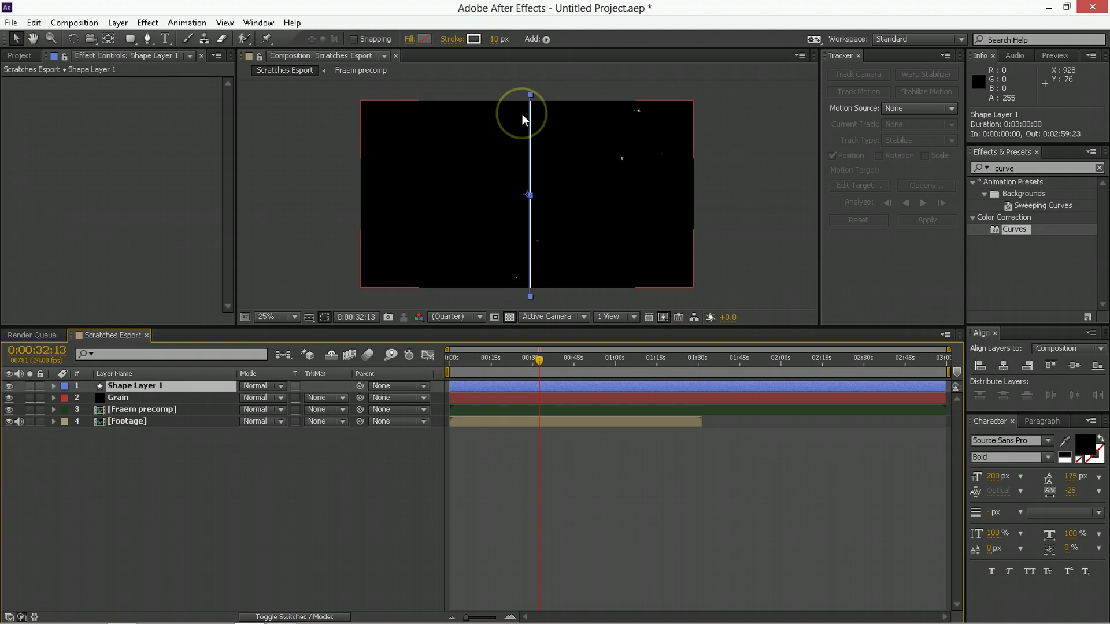
click(54, 385)
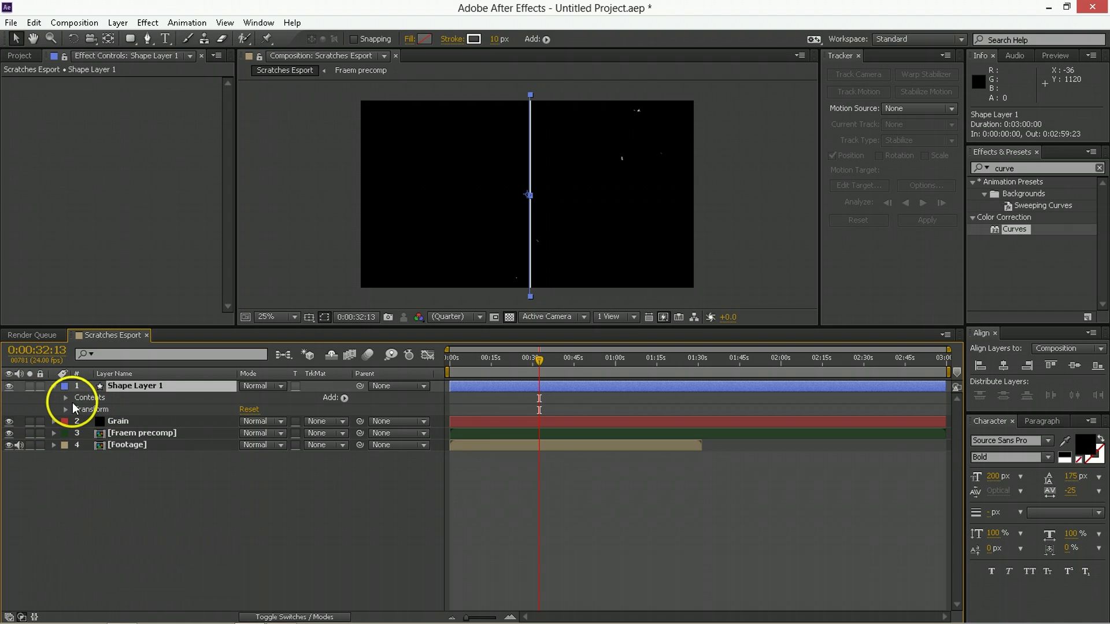
Step: Twirl open Shape Layer 1's Contents down to the Path property of Path 1
click(65, 398)
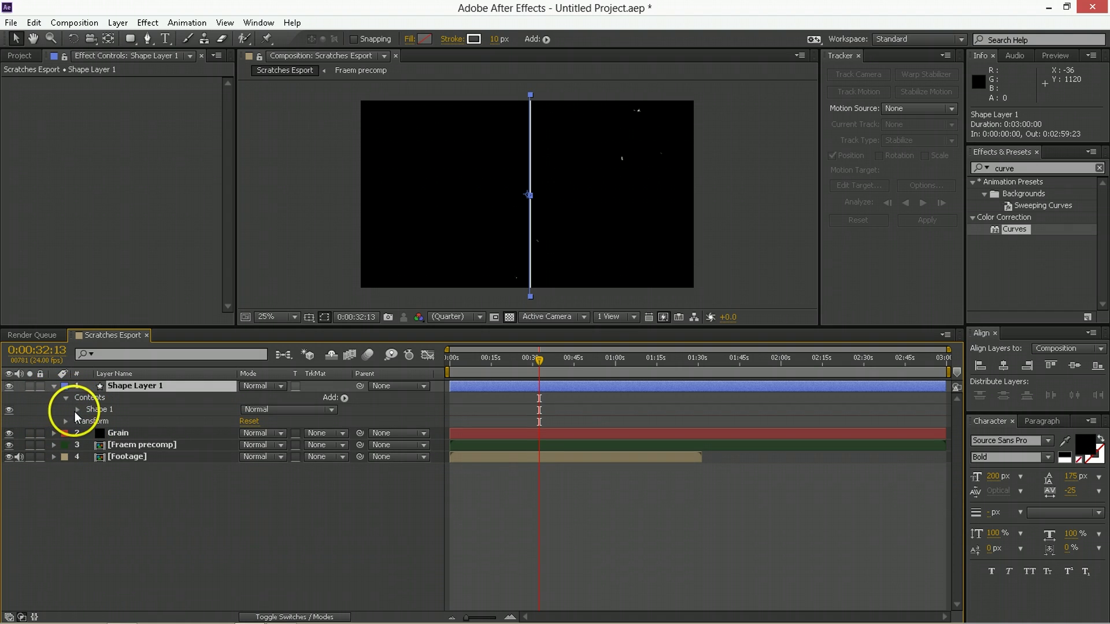
click(76, 410)
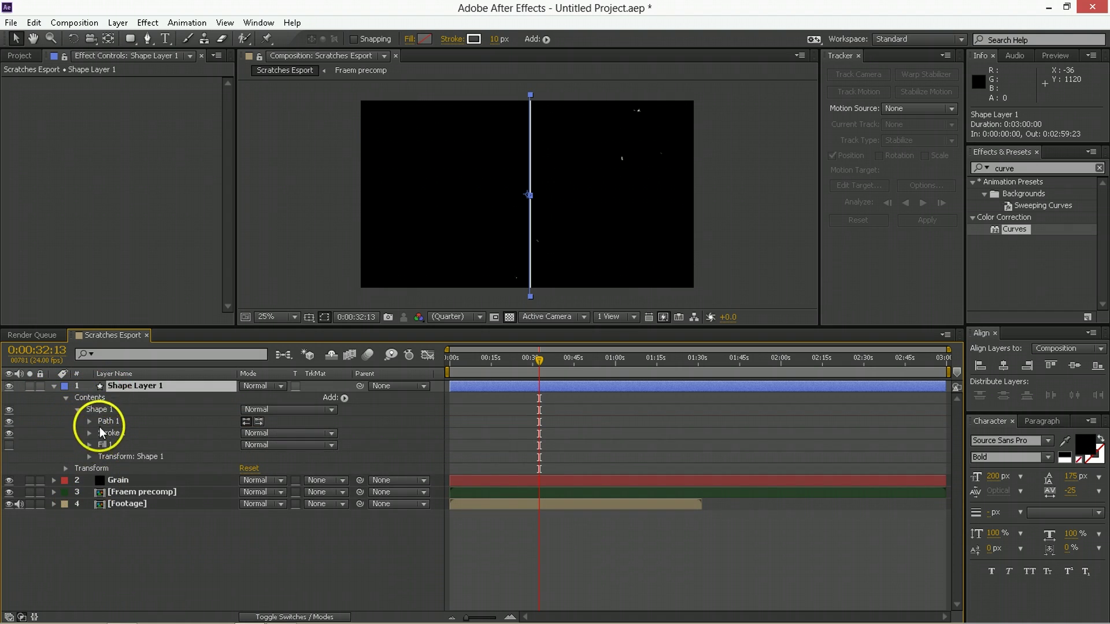
click(98, 421)
click(90, 421)
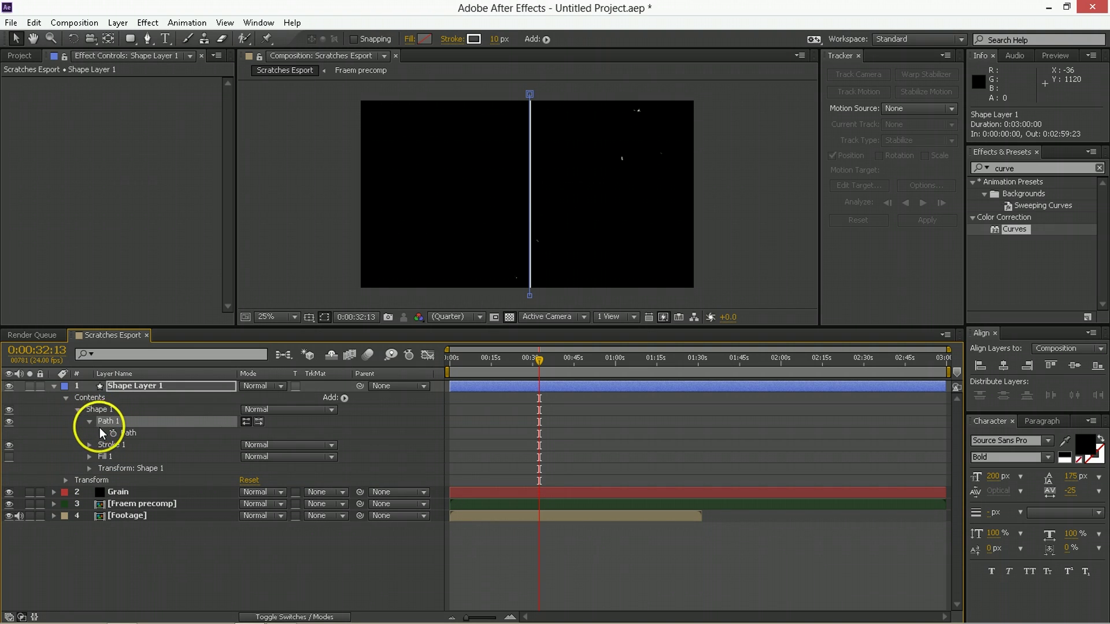
Step: Show Title/Action Safe guides and zoom the composition view to 100%
click(324, 321)
click(327, 327)
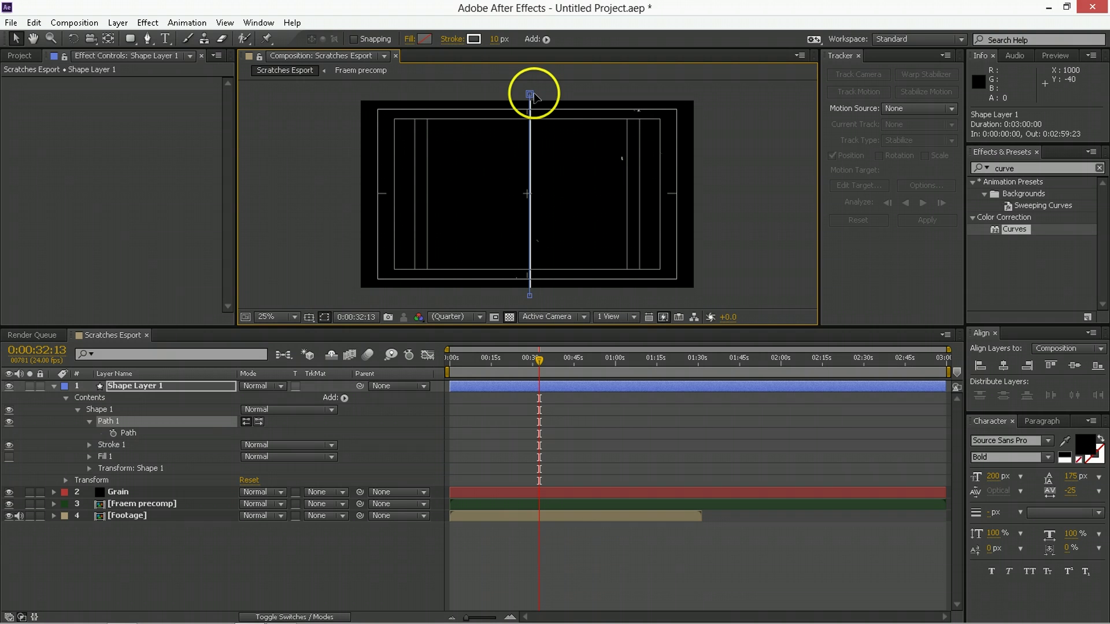
key(period)
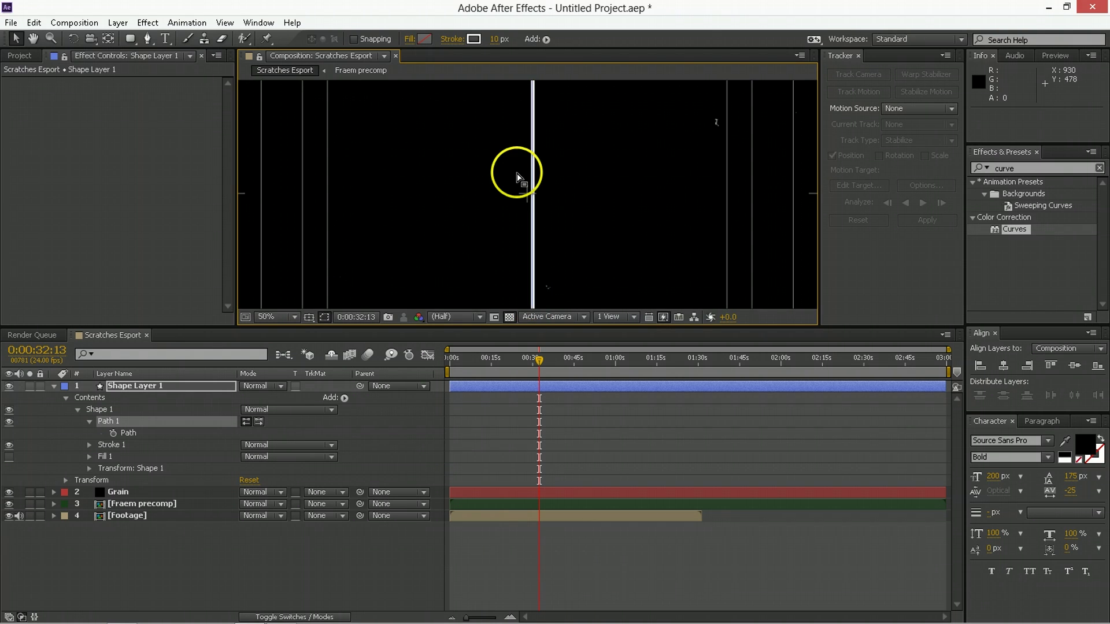
key(period)
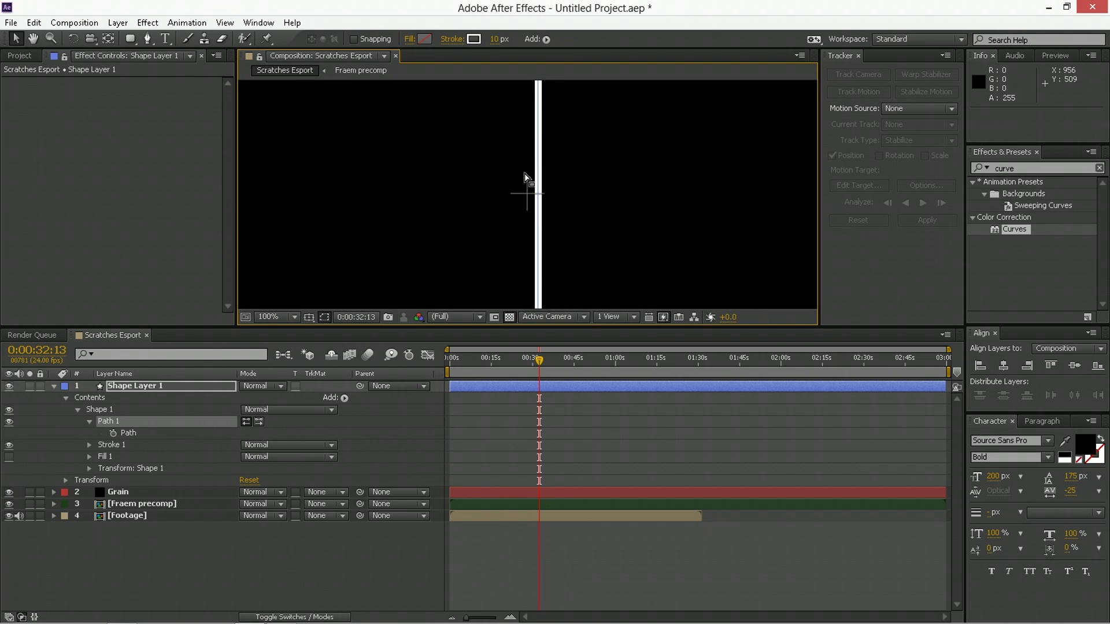
Step: Shift-nudge the white line twice to the left, then collapse Path 1
key(shift+Left)
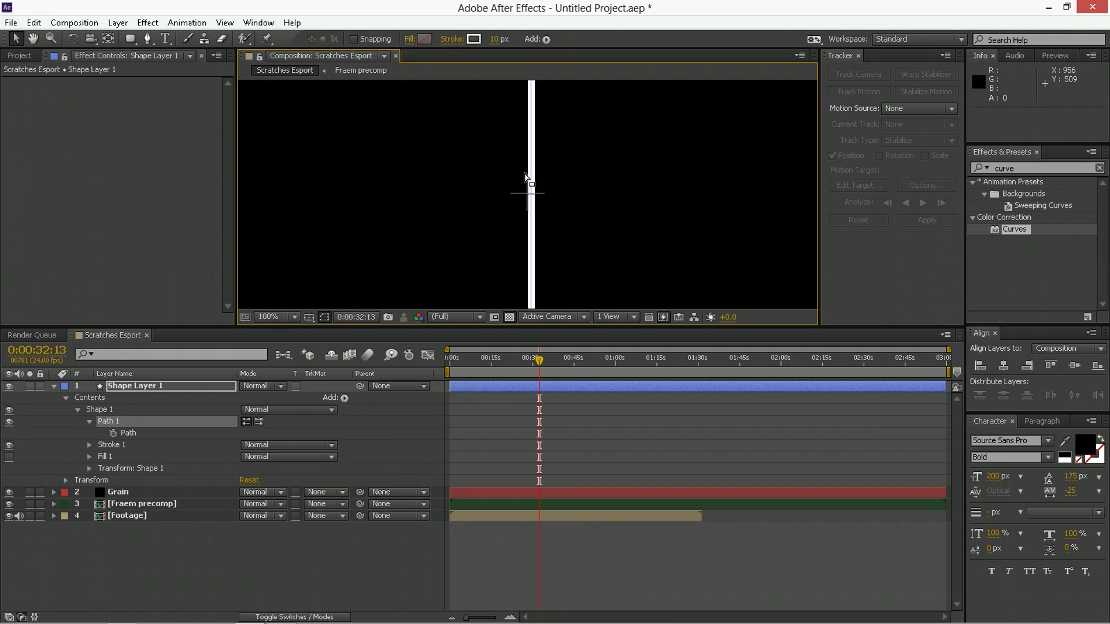
key(shift+Left)
click(105, 444)
click(89, 421)
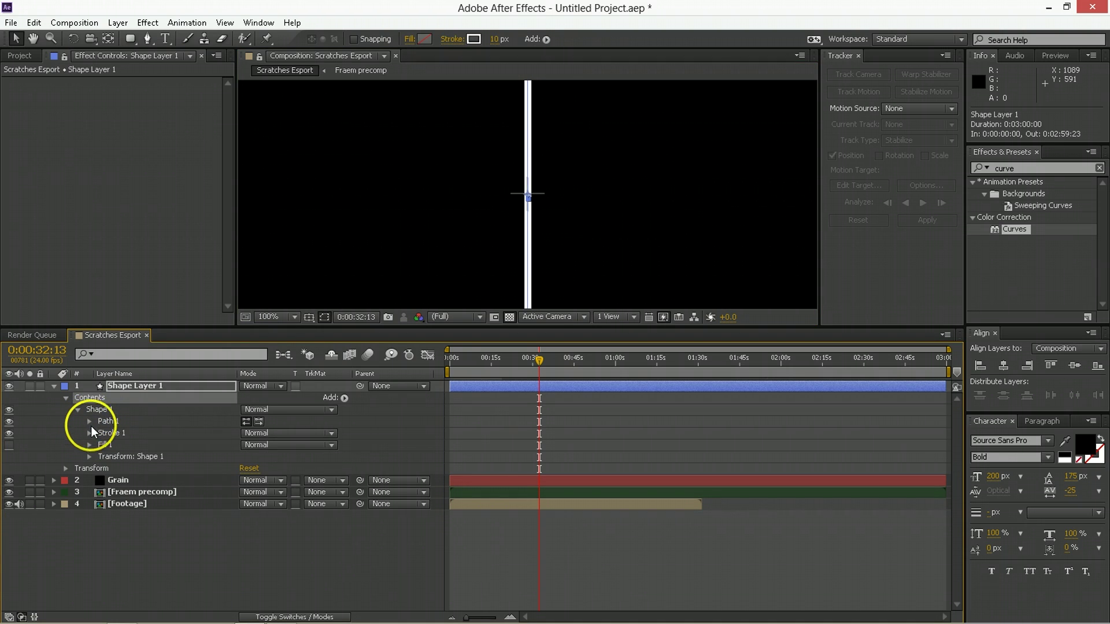
Step: Set Stroke 1's Stroke Width to 10
click(90, 433)
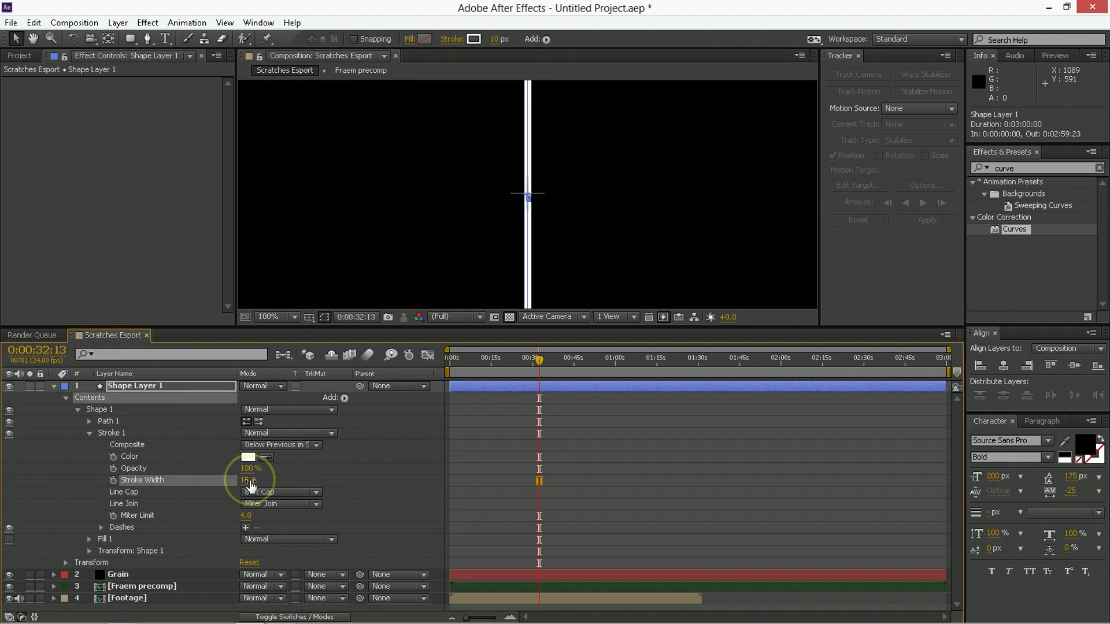
drag(247, 485, 250, 486)
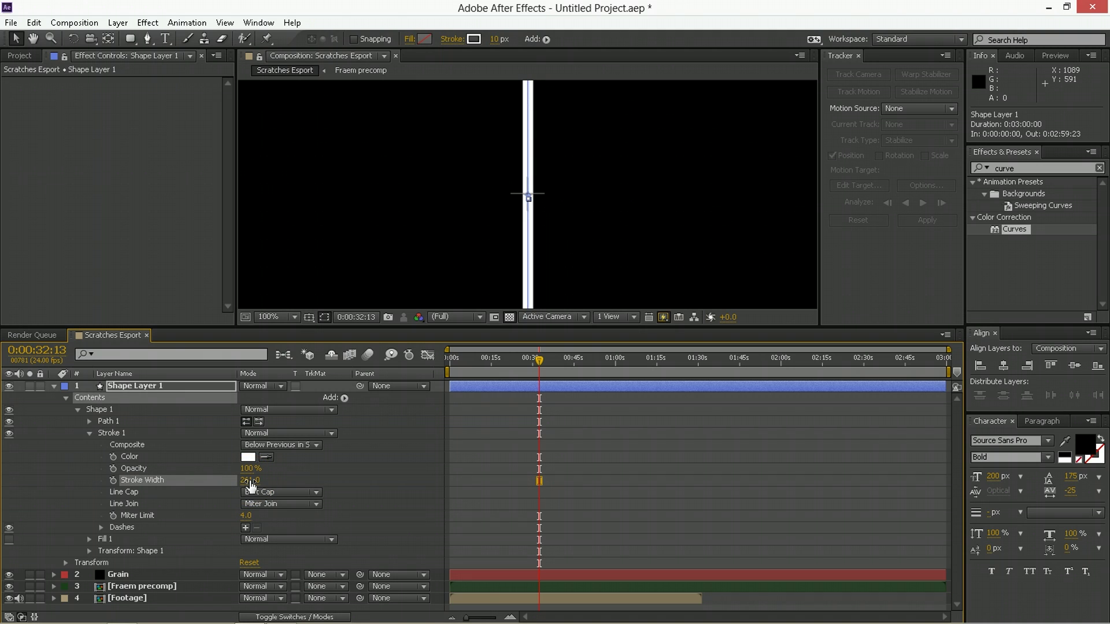
mouse_move(249, 486)
mouse_down()
mouse_move(290, 478)
mouse_move(247, 477)
mouse_move(266, 489)
mouse_up()
click(254, 480)
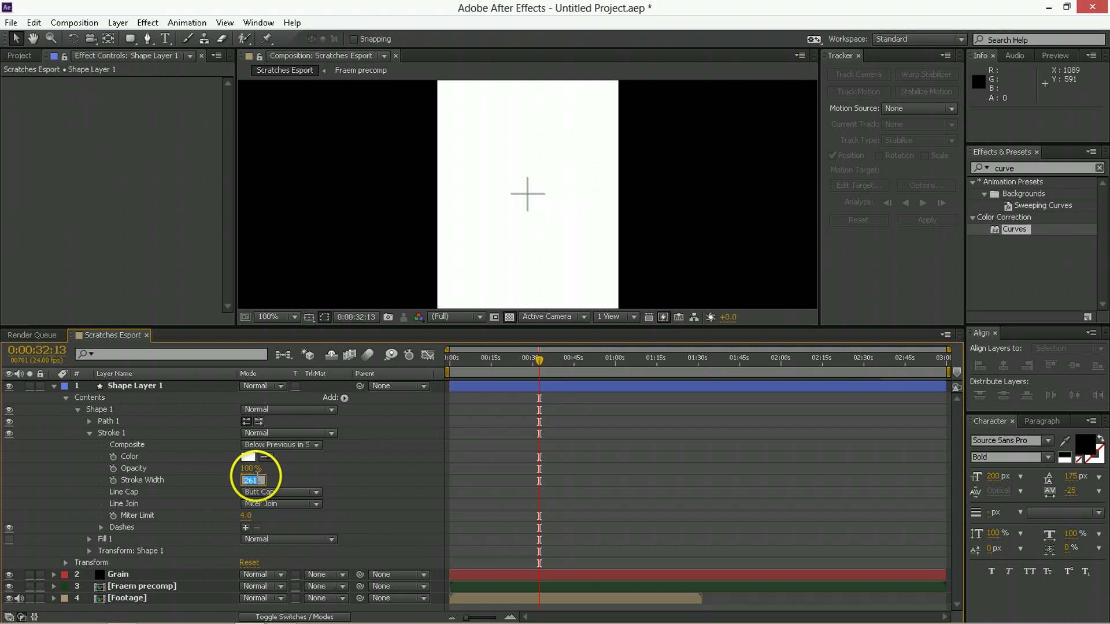
text(10)
key(Return)
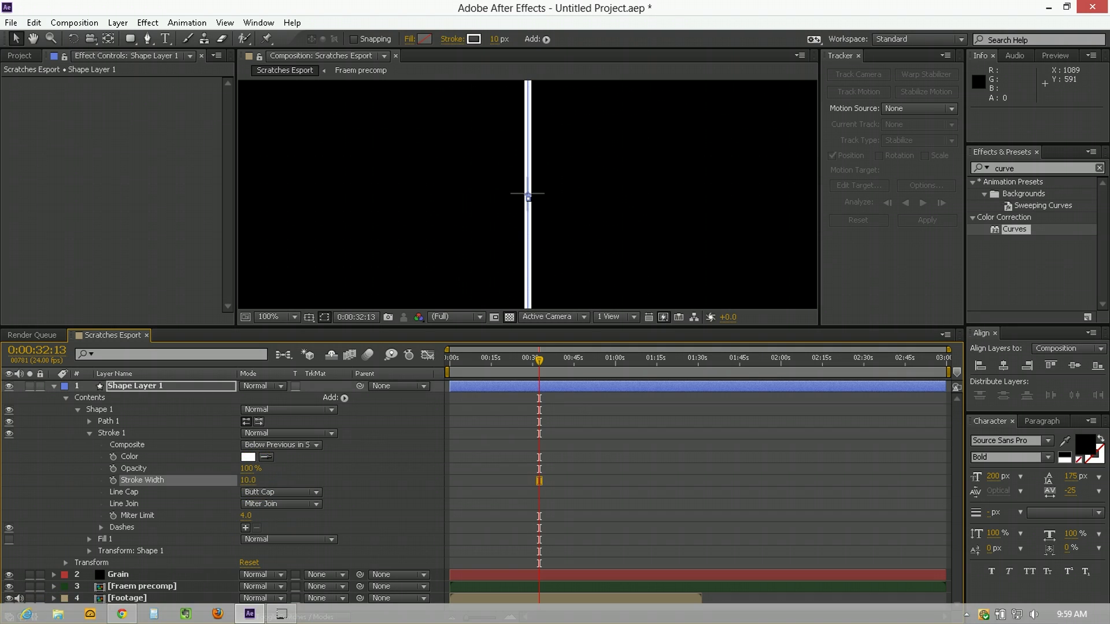
Step: Add a wiggle(6, …) expression to Stroke Width, pick-whipping the amount to Stroke Width
alt+click(112, 479)
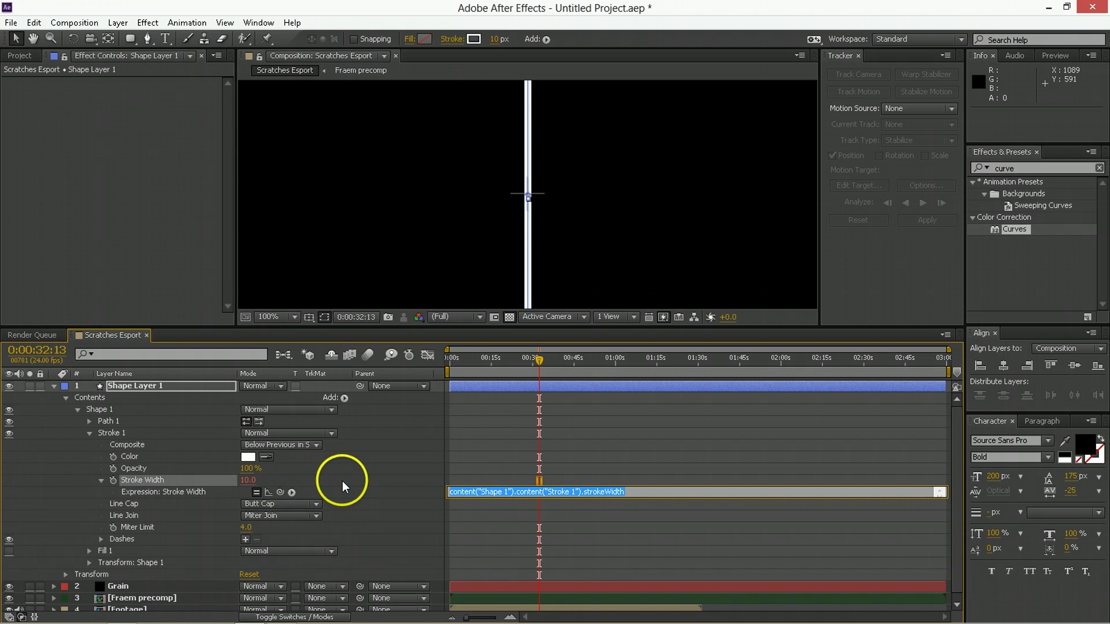
text(wiggle()
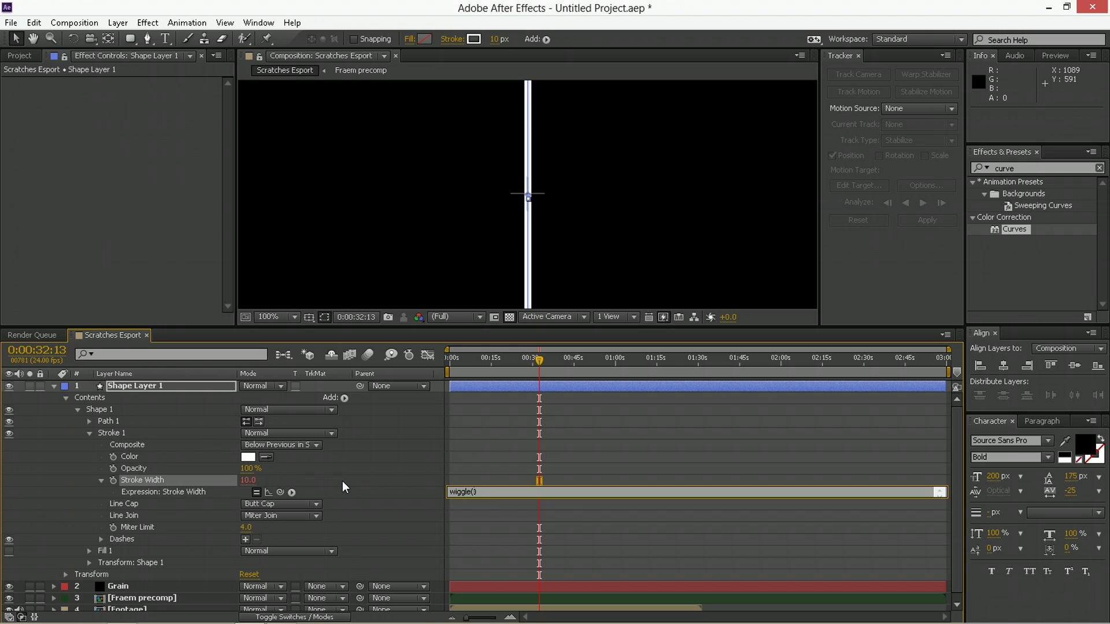
text(6)
text(,)
text(10)
key(shift+Left)
key(shift+Left)
drag(280, 492, 242, 481)
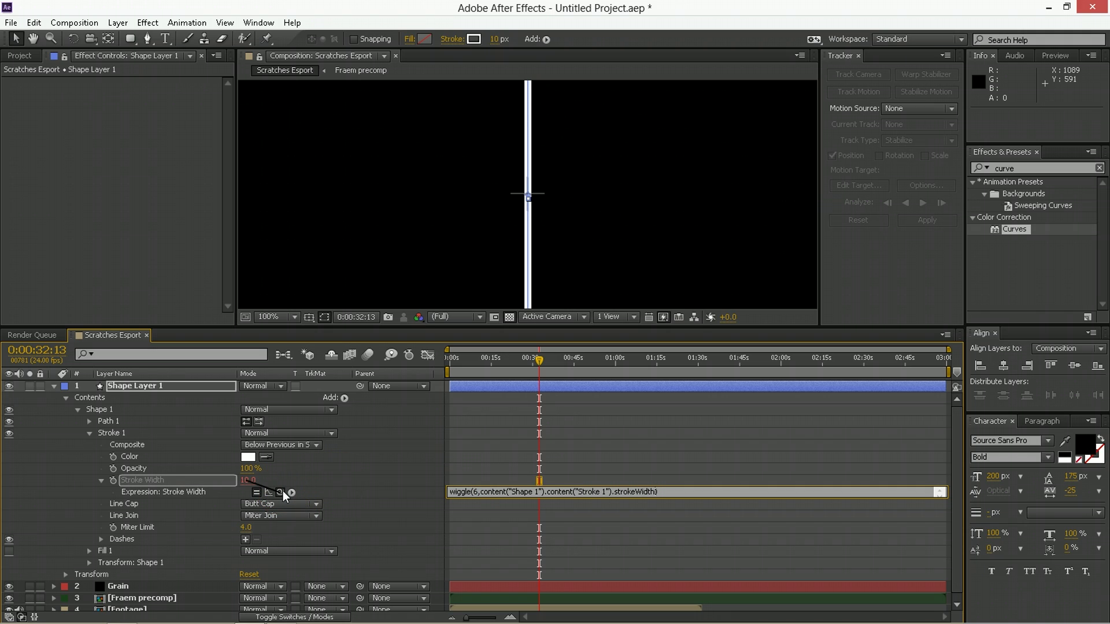
click(481, 476)
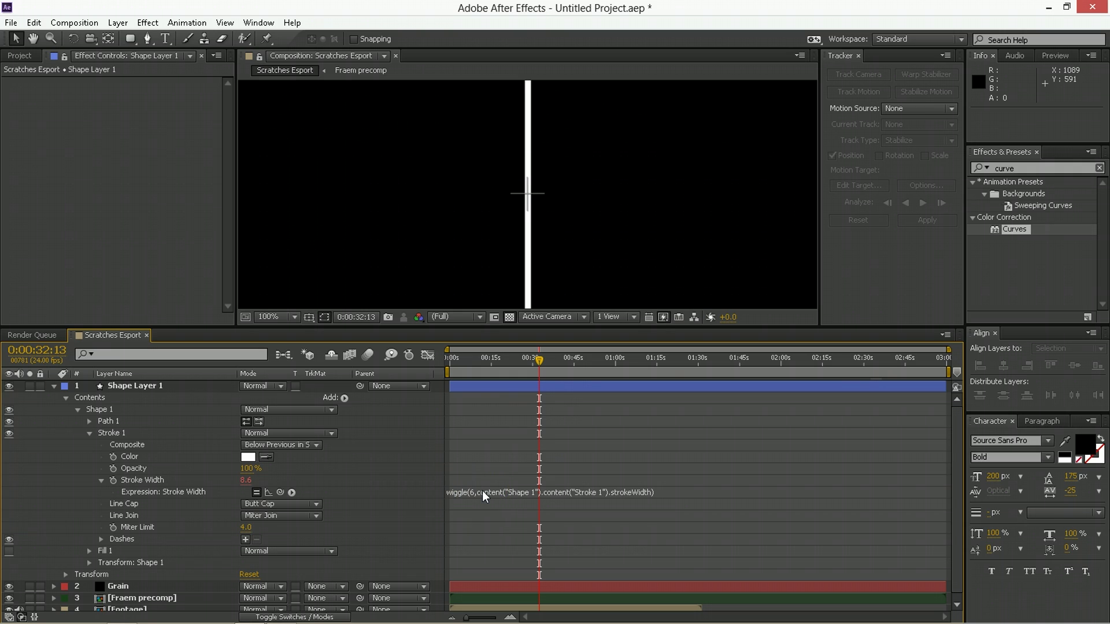
Step: Scrub the timeline to check the flicker and lower the base Stroke Width to about 1.3
click(558, 373)
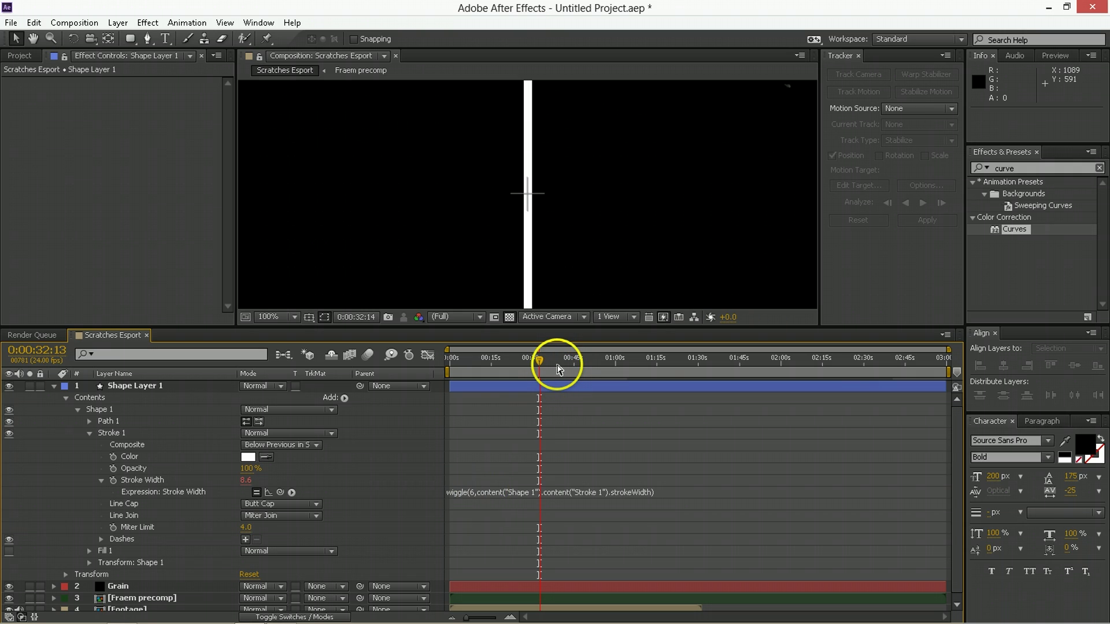
drag(557, 365, 560, 364)
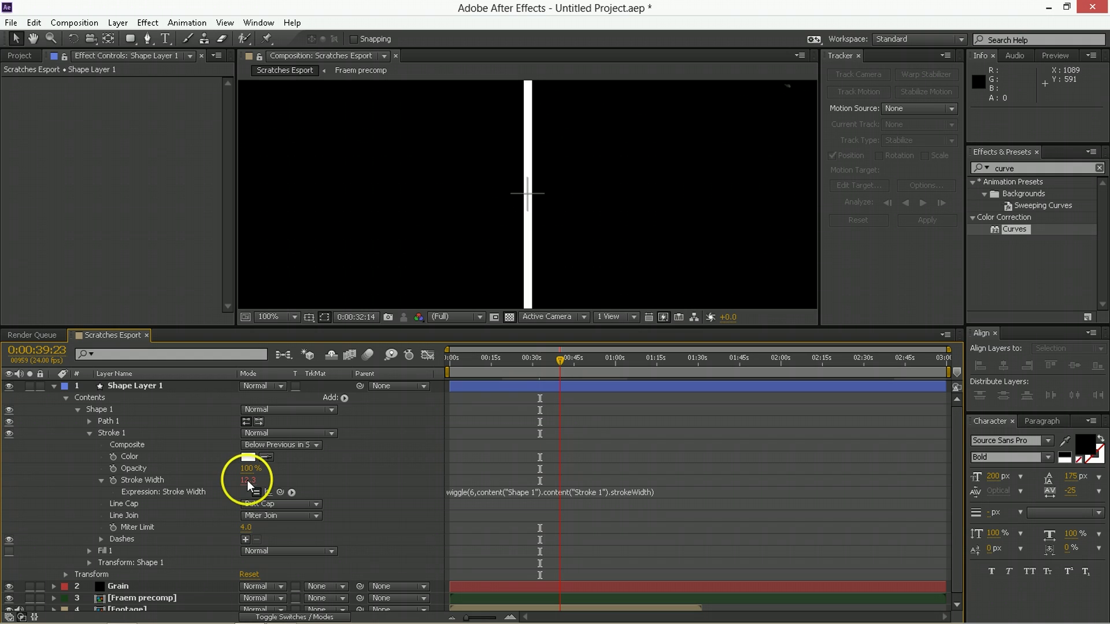
drag(247, 479, 250, 480)
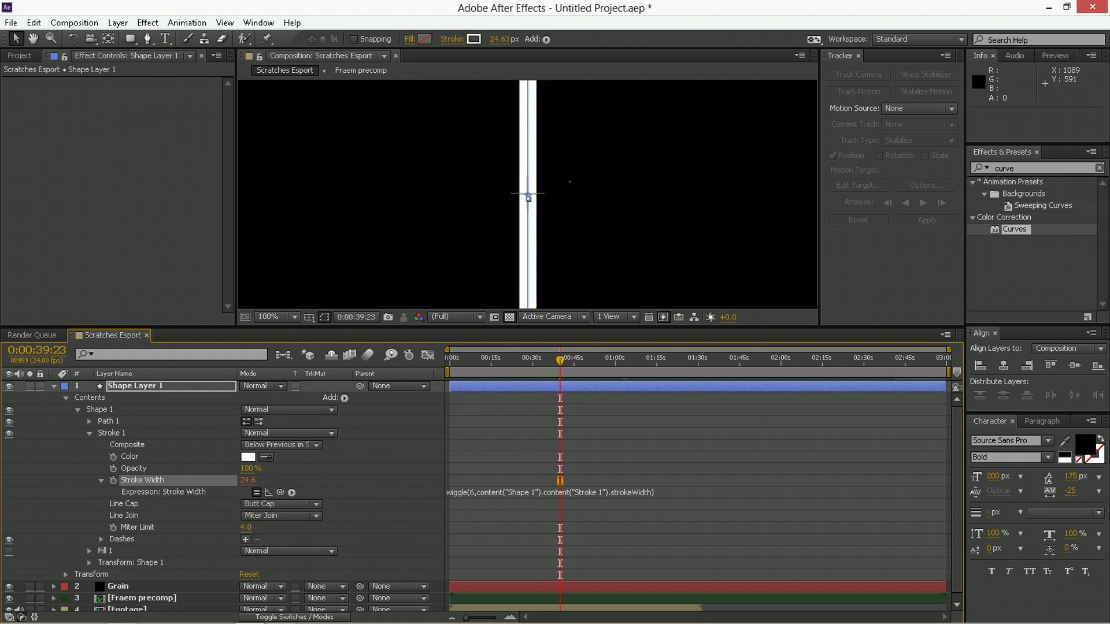
click(491, 368)
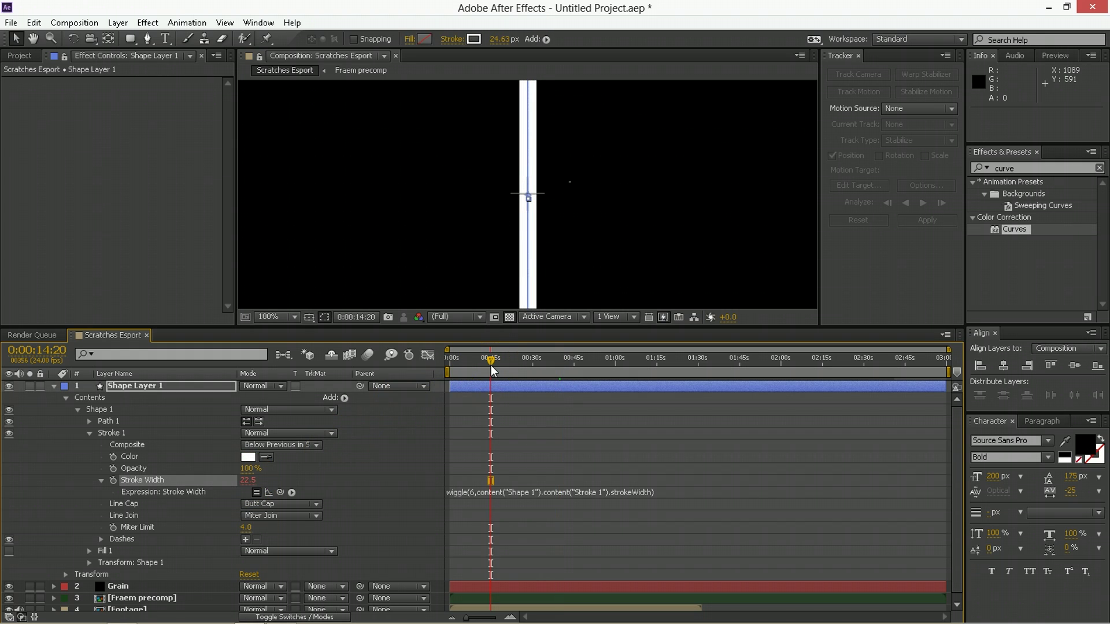
mouse_move(491, 365)
mouse_down()
mouse_move(455, 365)
mouse_move(618, 369)
mouse_up()
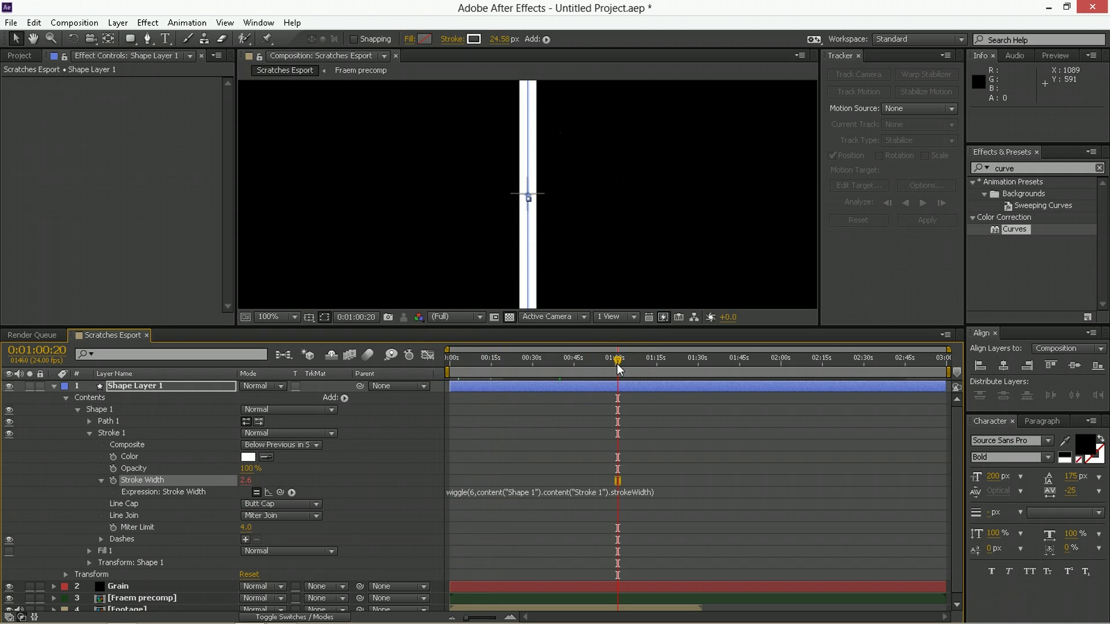
click(599, 370)
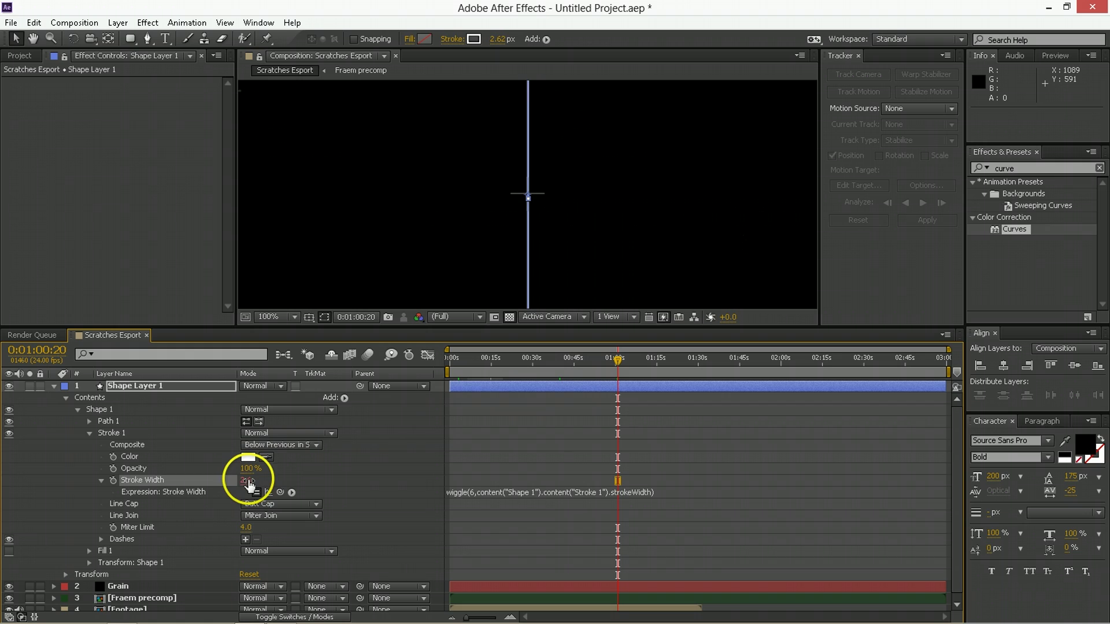
drag(250, 486, 268, 471)
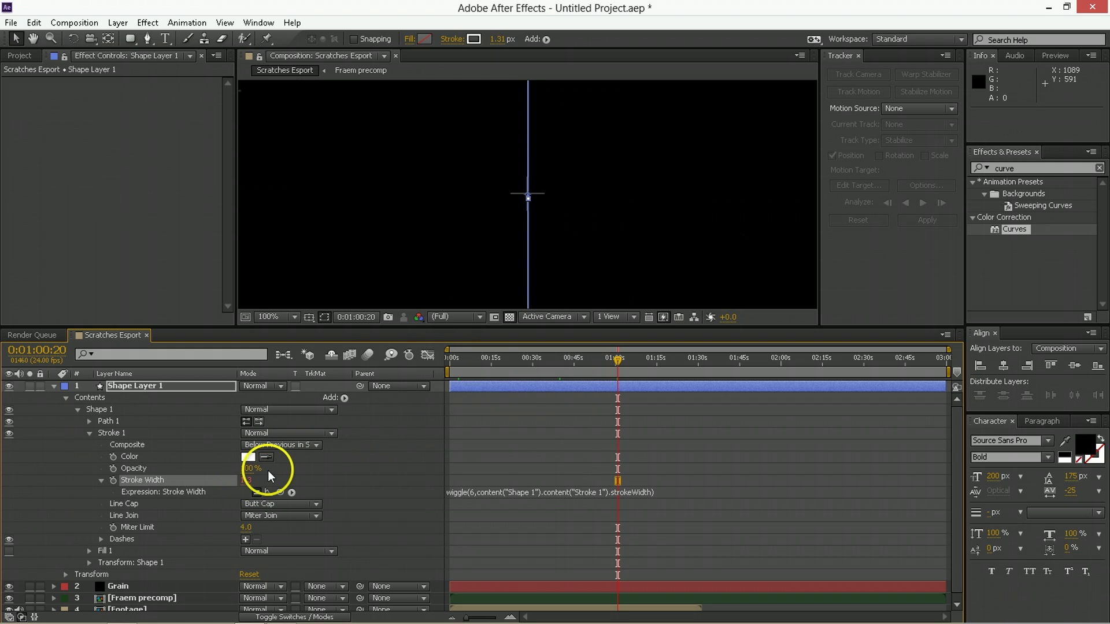
click(558, 463)
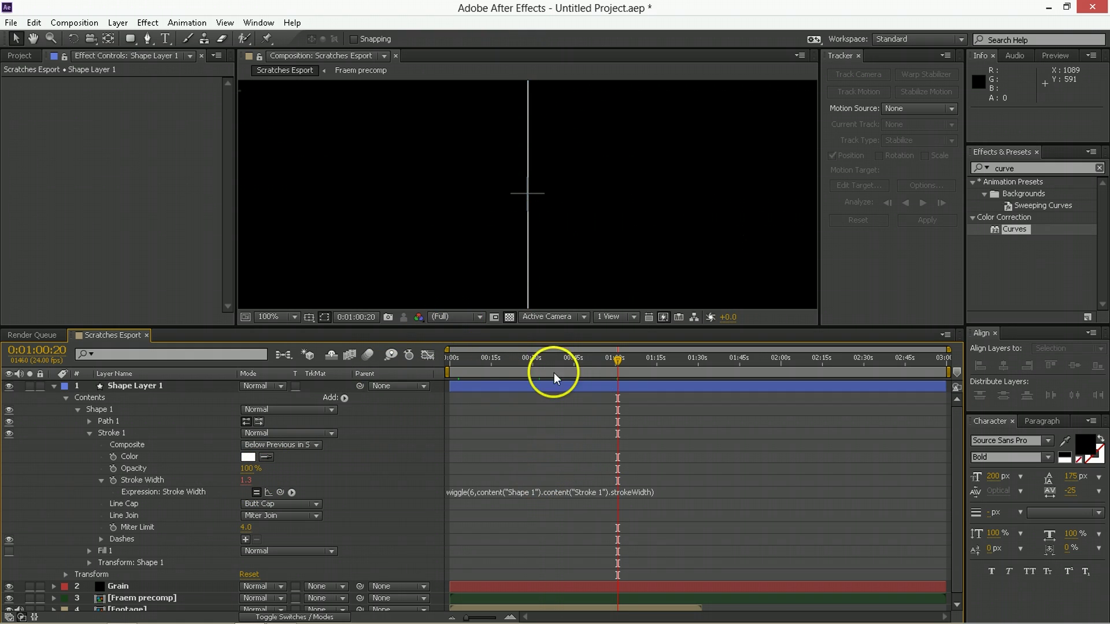
click(554, 363)
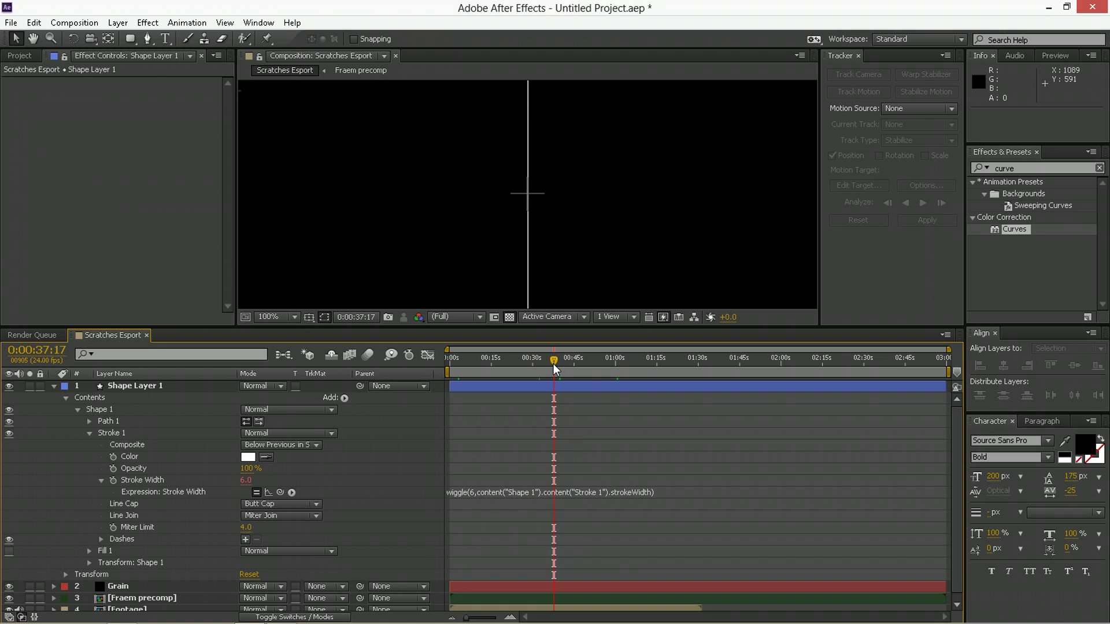
scroll(547, 234, down, 2)
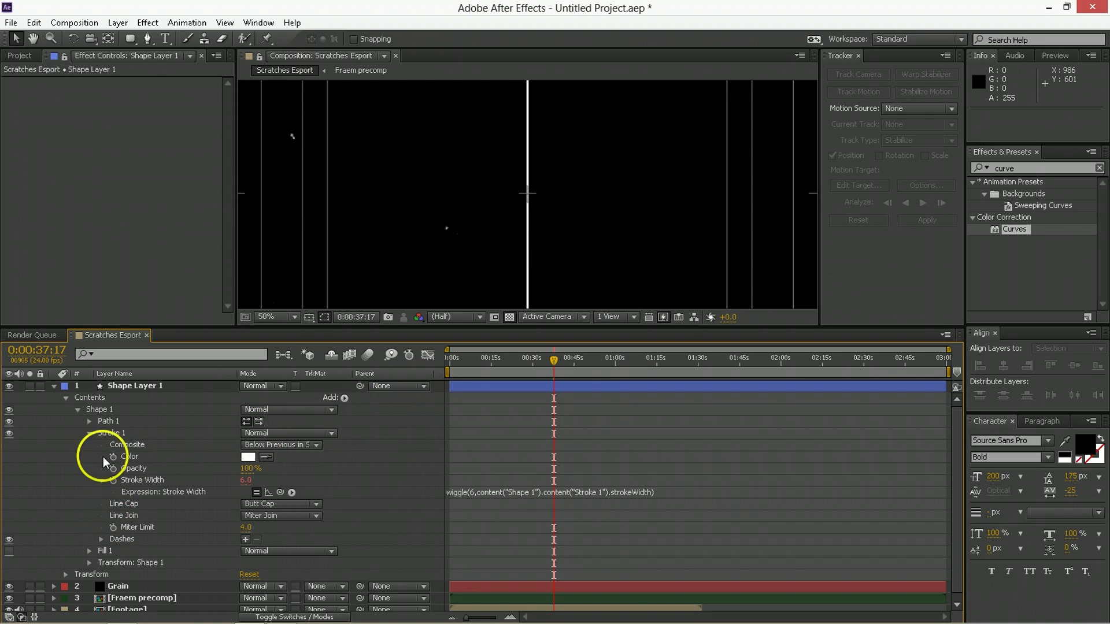
Step: Add a Wiggle Paths operation to Shape Layer 1's contents
click(90, 434)
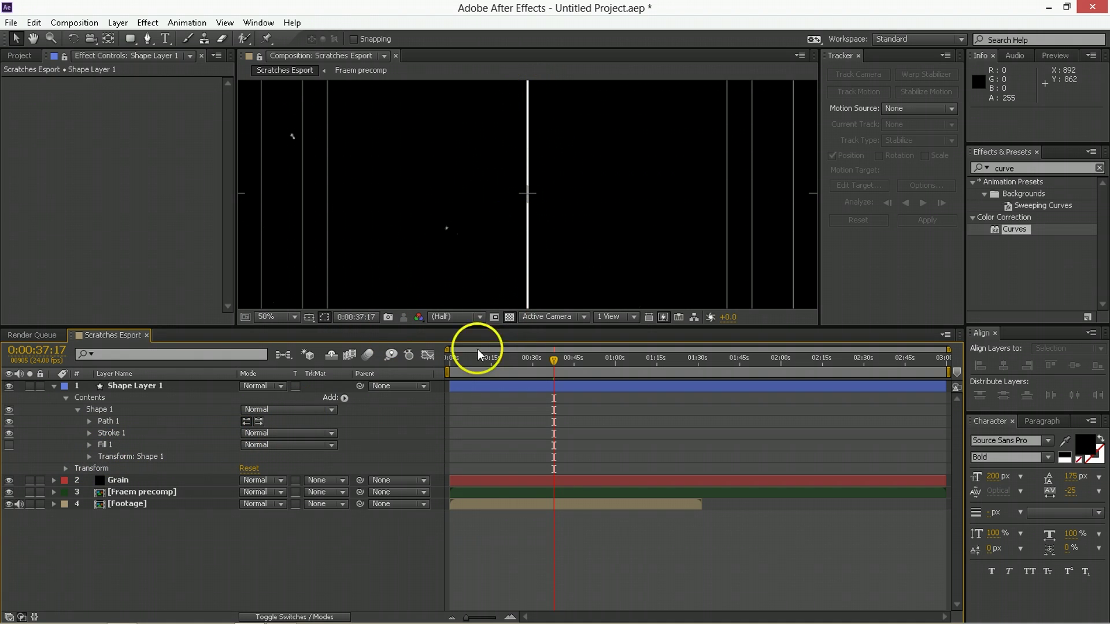
click(344, 398)
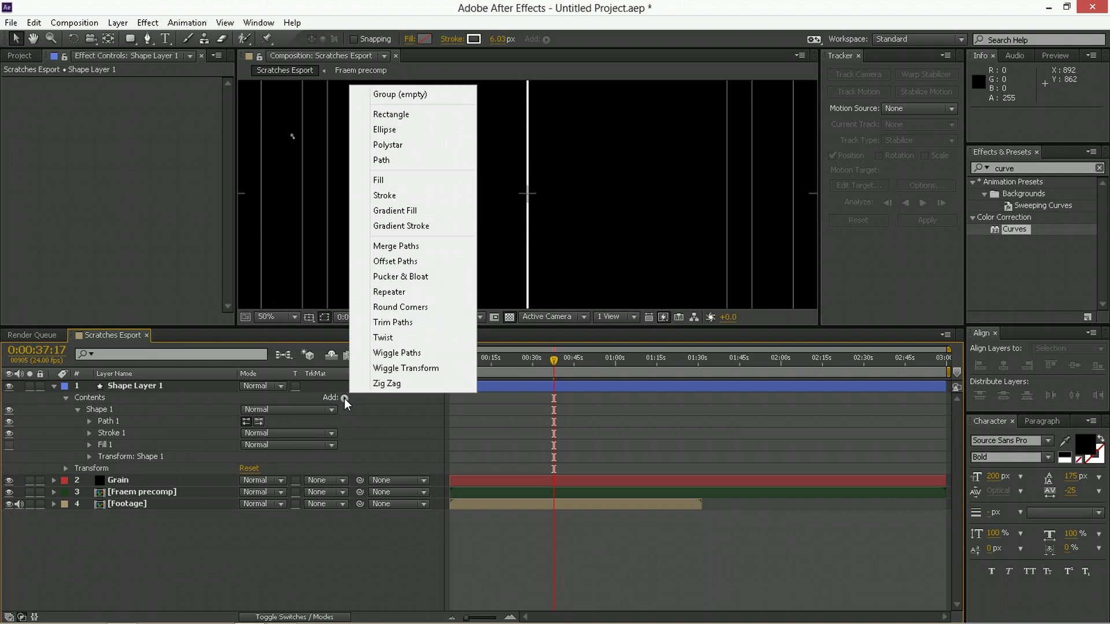
click(414, 357)
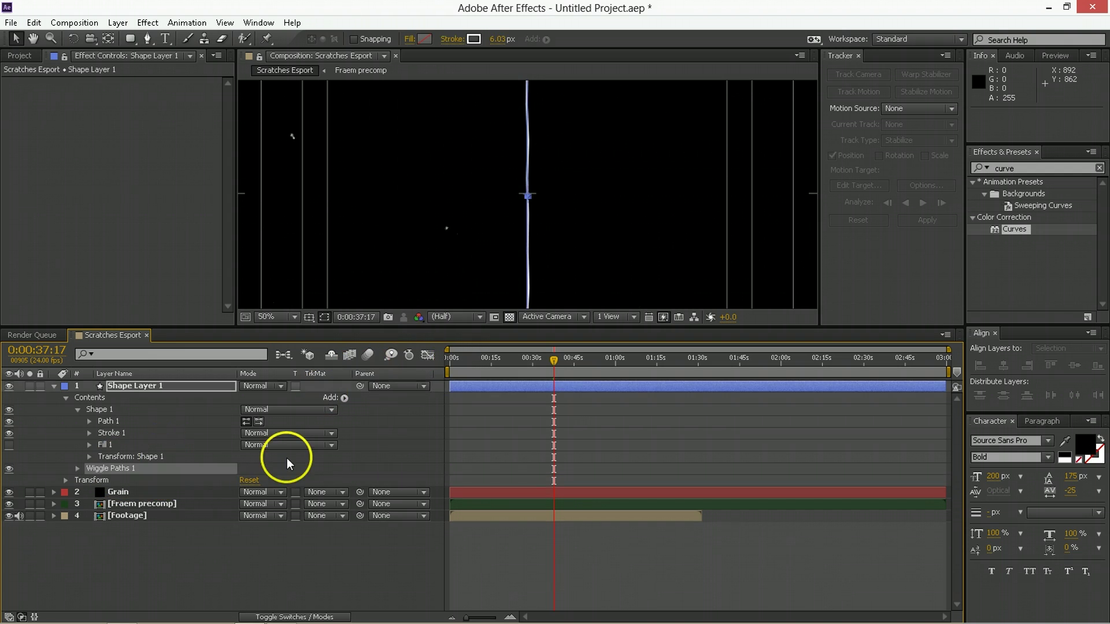
click(618, 412)
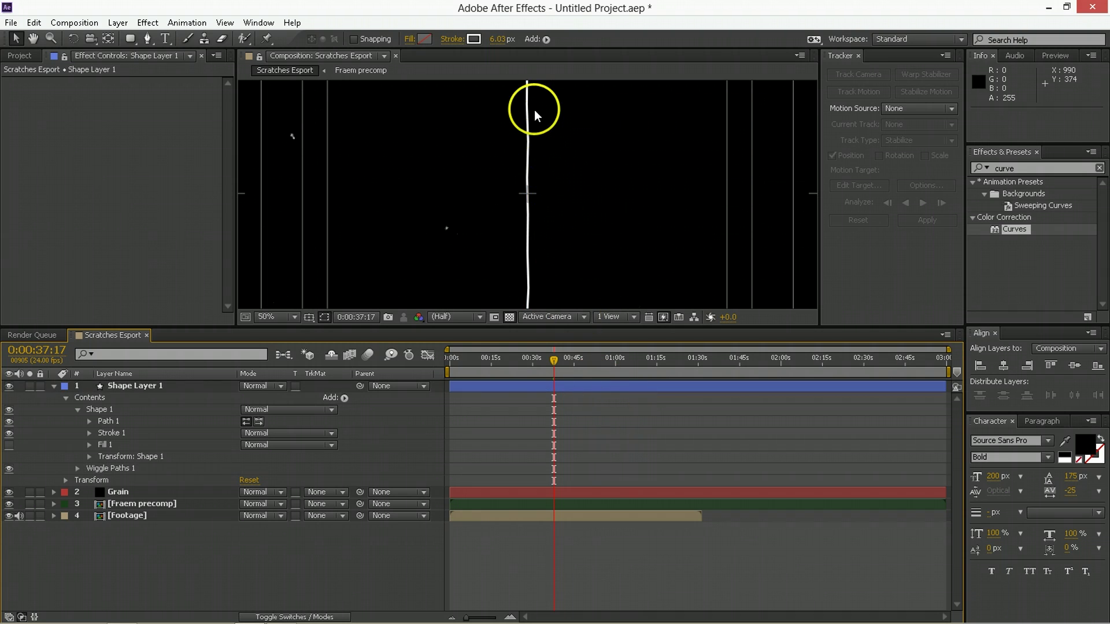
Step: Start a wiggle(6,10) expression on Wiggle Paths 1's Size
click(77, 468)
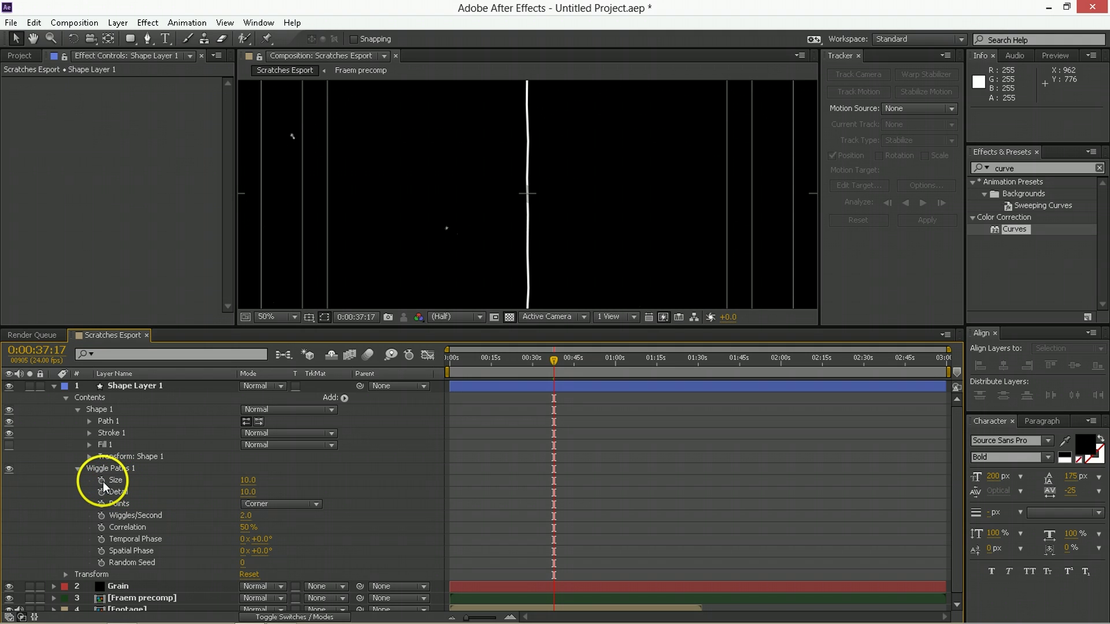
alt+click(103, 481)
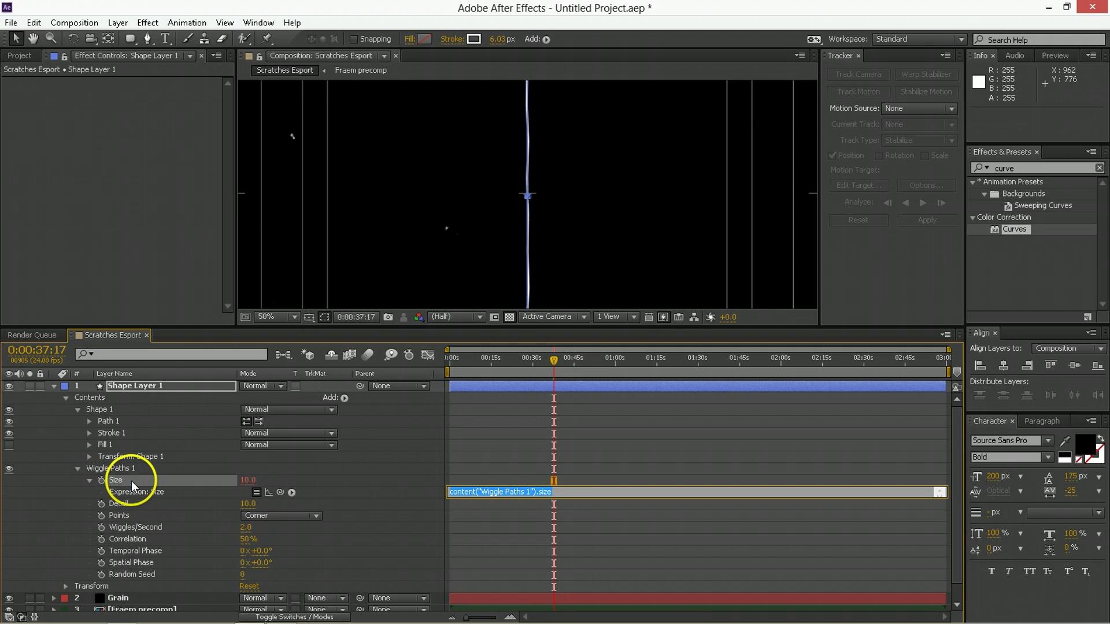
text(wiggle)
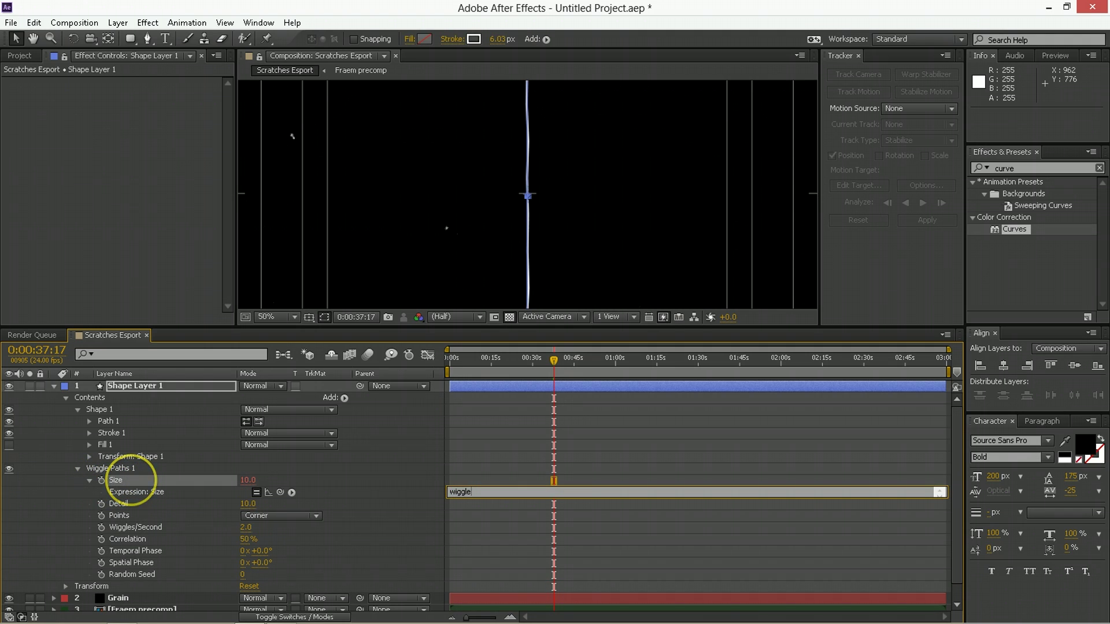
text((6,10)
Step: Commit wiggle(6,10) on Size and paste the same expression into Detail
key(ctrl+a)
key(ctrl+c)
key(KP_Enter)
click(248, 560)
alt+click(105, 505)
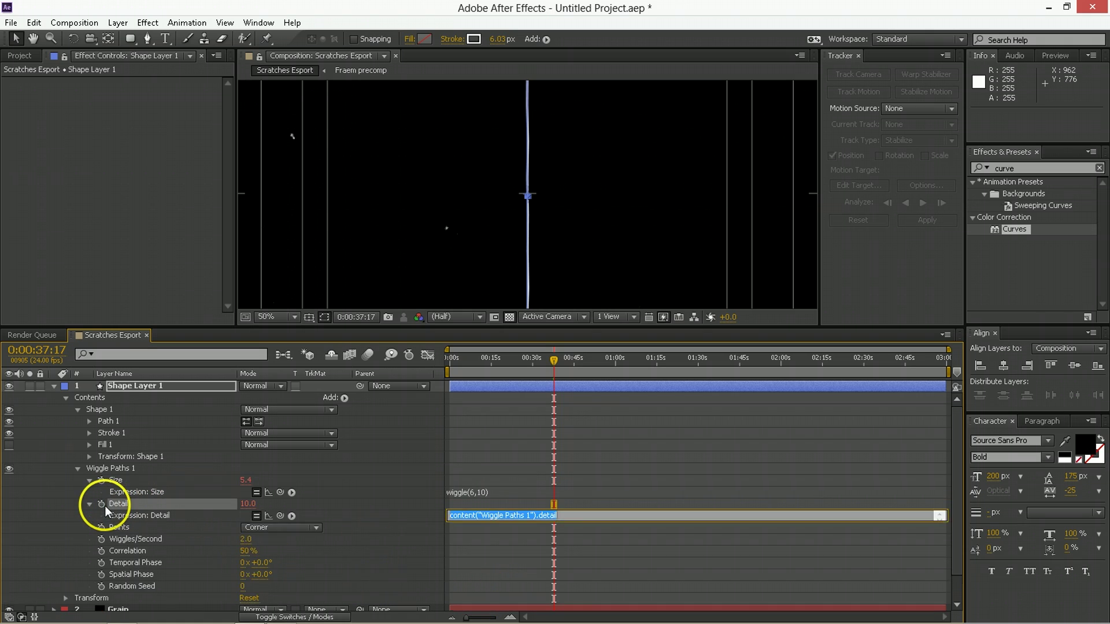
key(ctrl+v)
click(519, 502)
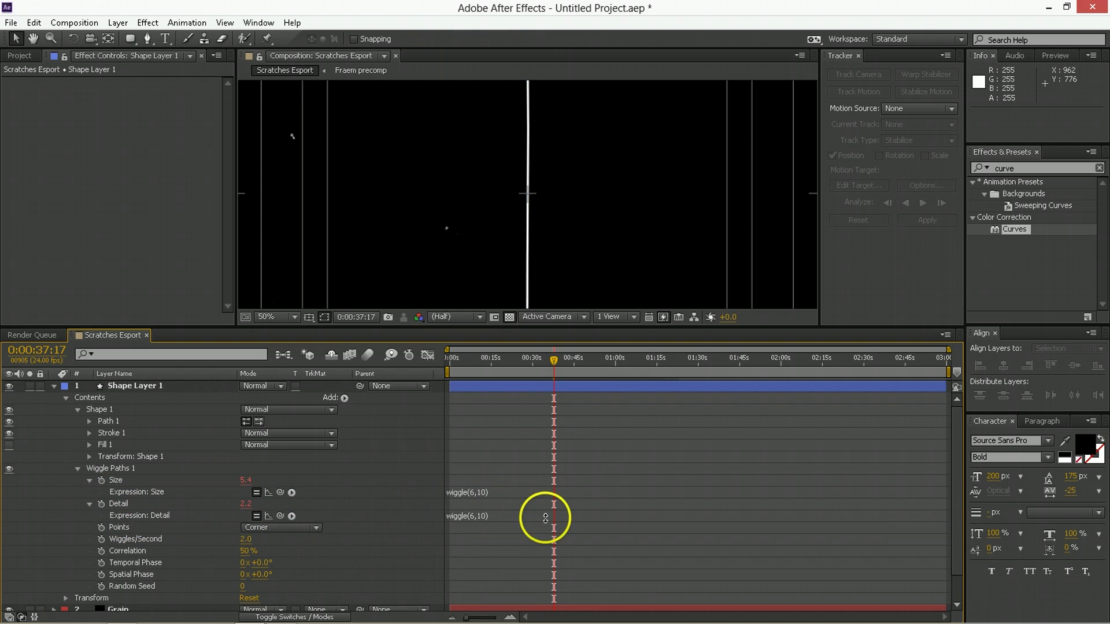
Step: Set Wiggle Paths' Wiggles/Second to 24
drag(549, 370, 529, 366)
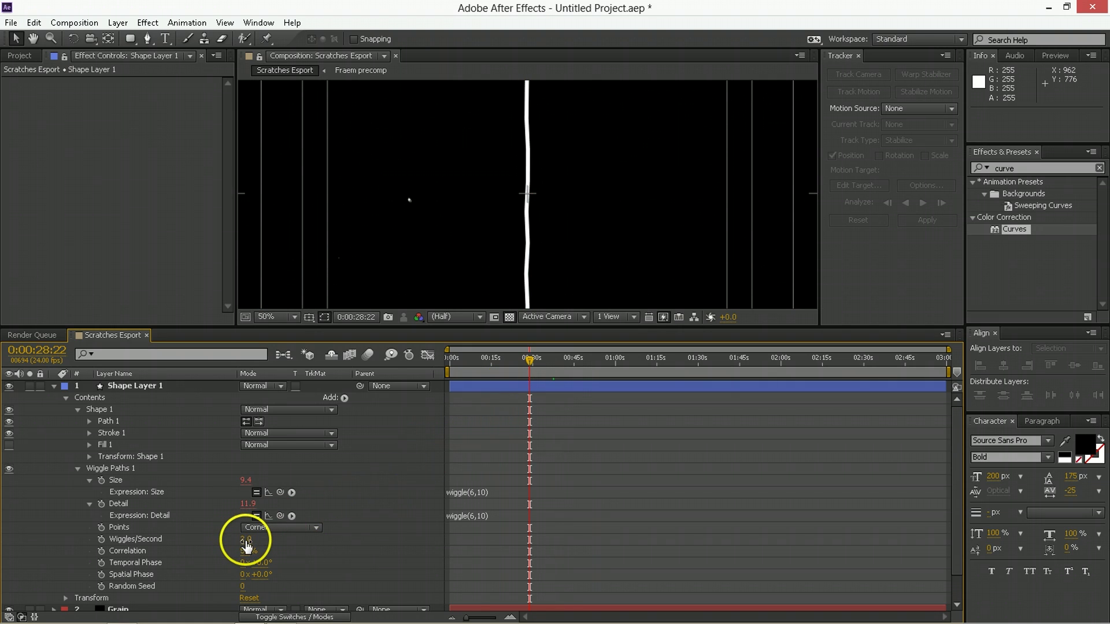
click(246, 540)
text(24)
key(Return)
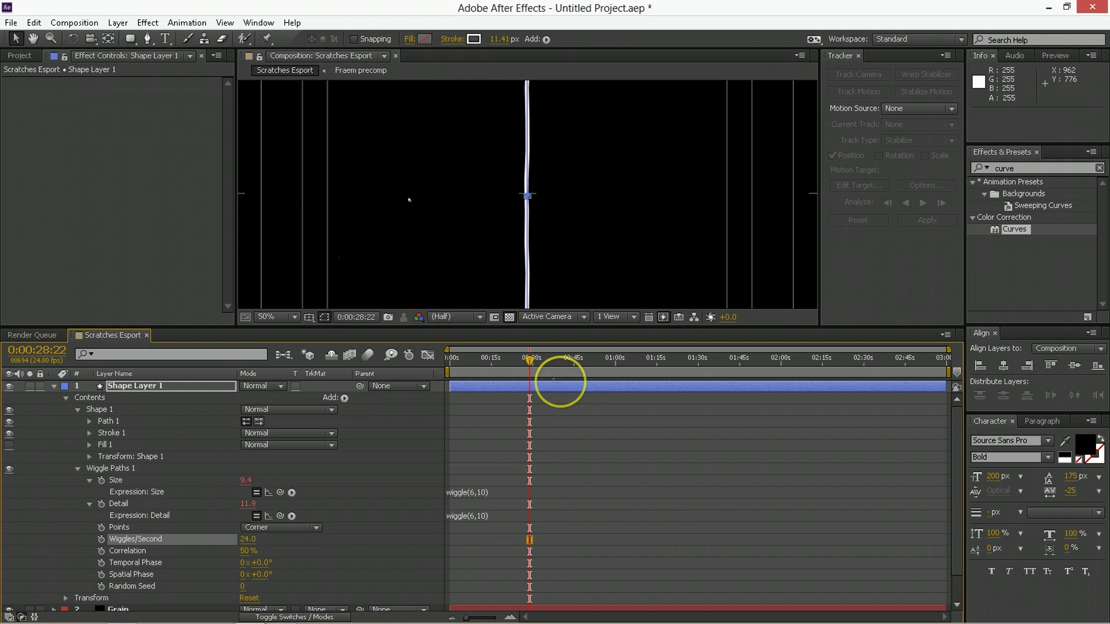
click(580, 493)
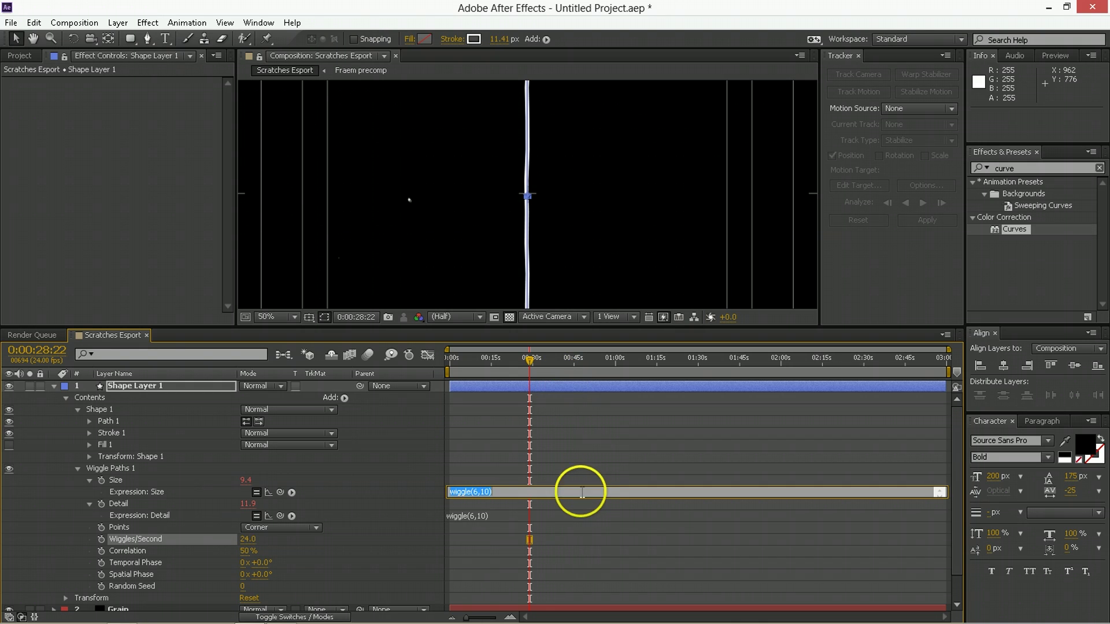
click(582, 450)
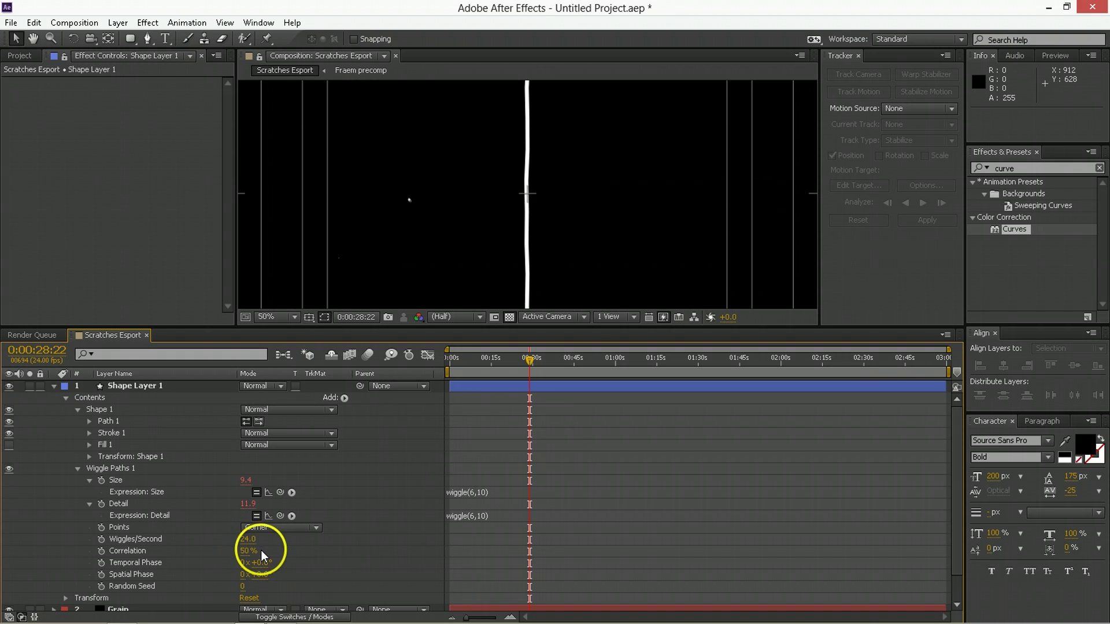
Step: Preview the jittering scratch, then collapse Shape Layer 1's contents
scroll(565, 407, down, 2)
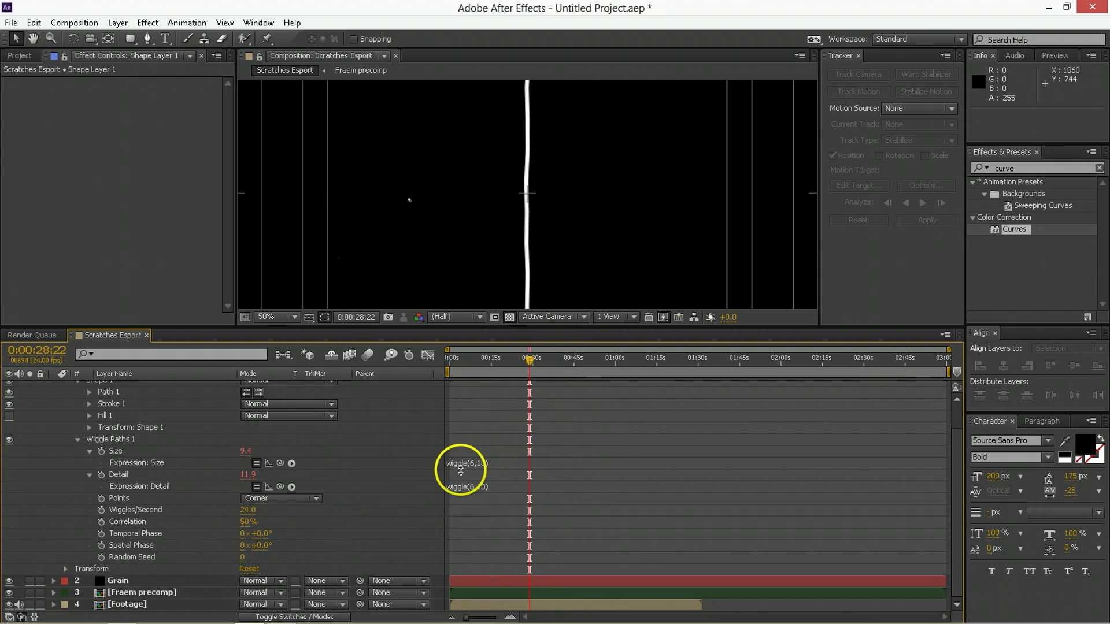
click(133, 450)
click(124, 477)
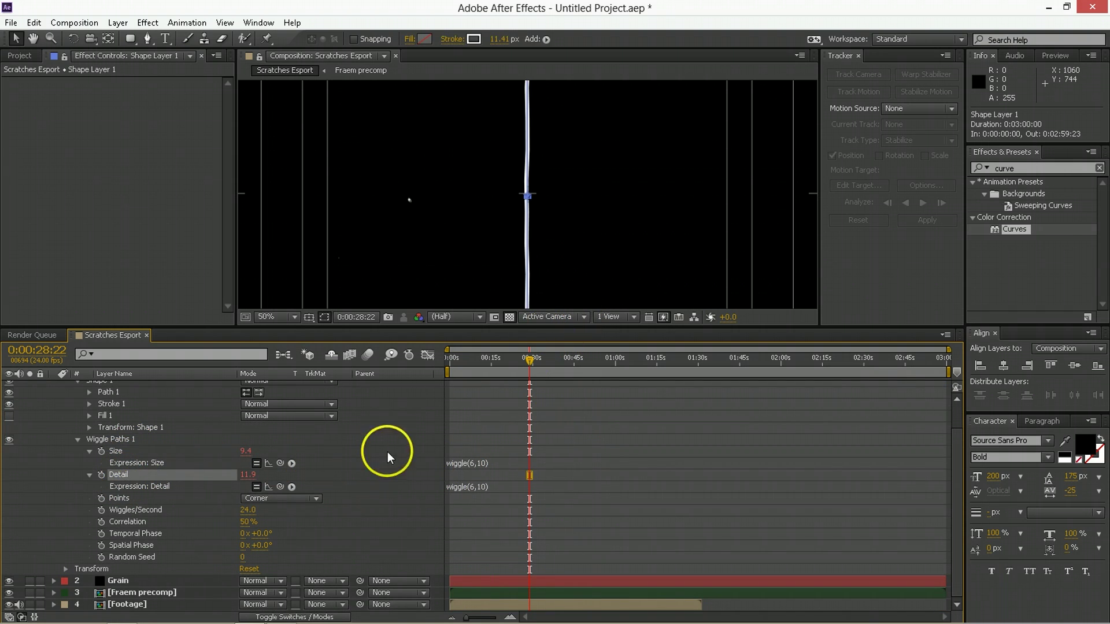
scroll(451, 283, down, 2)
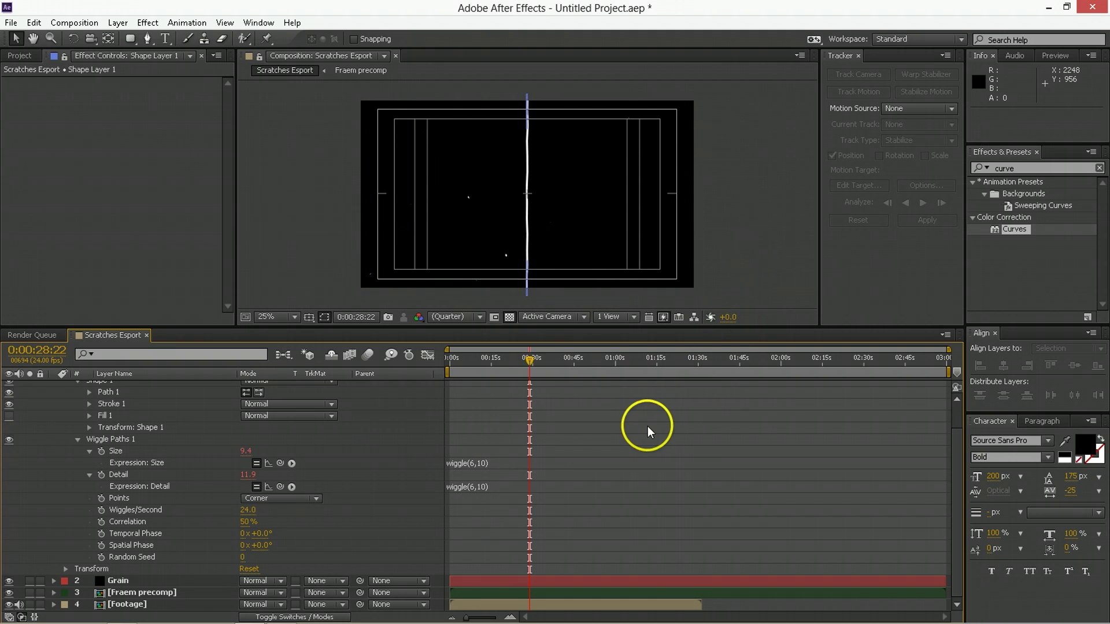
key(space)
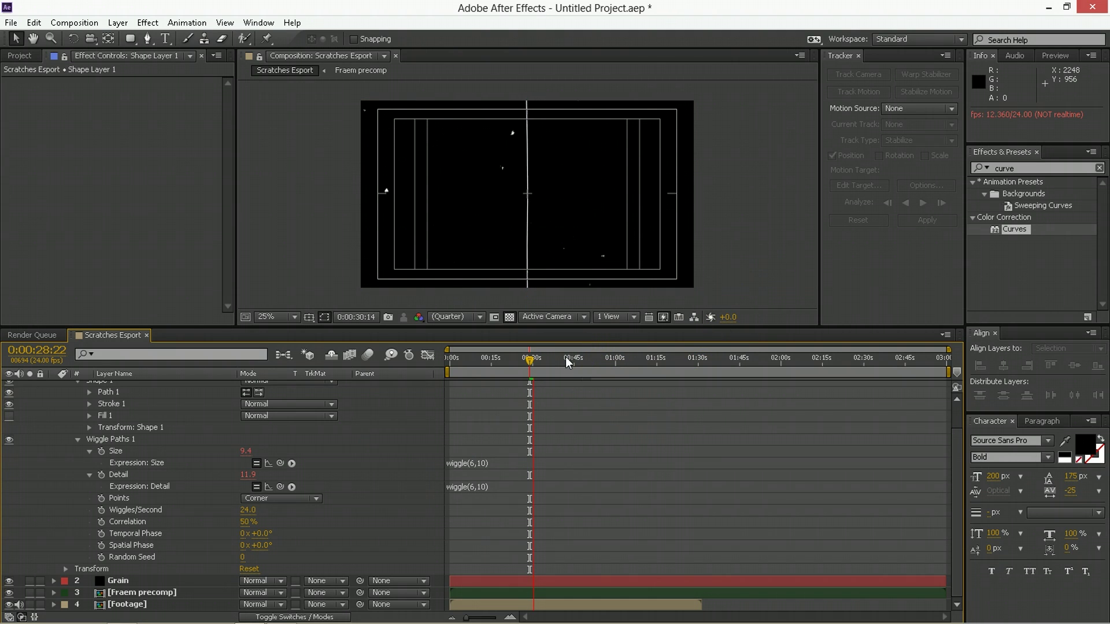
click(555, 366)
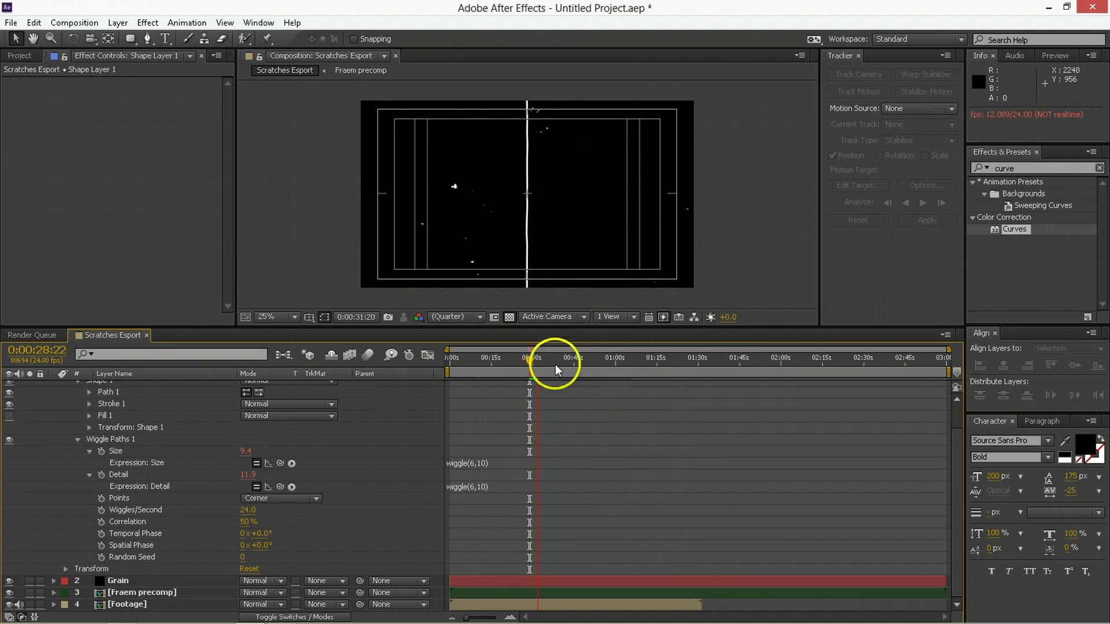
scroll(381, 454, up, 2)
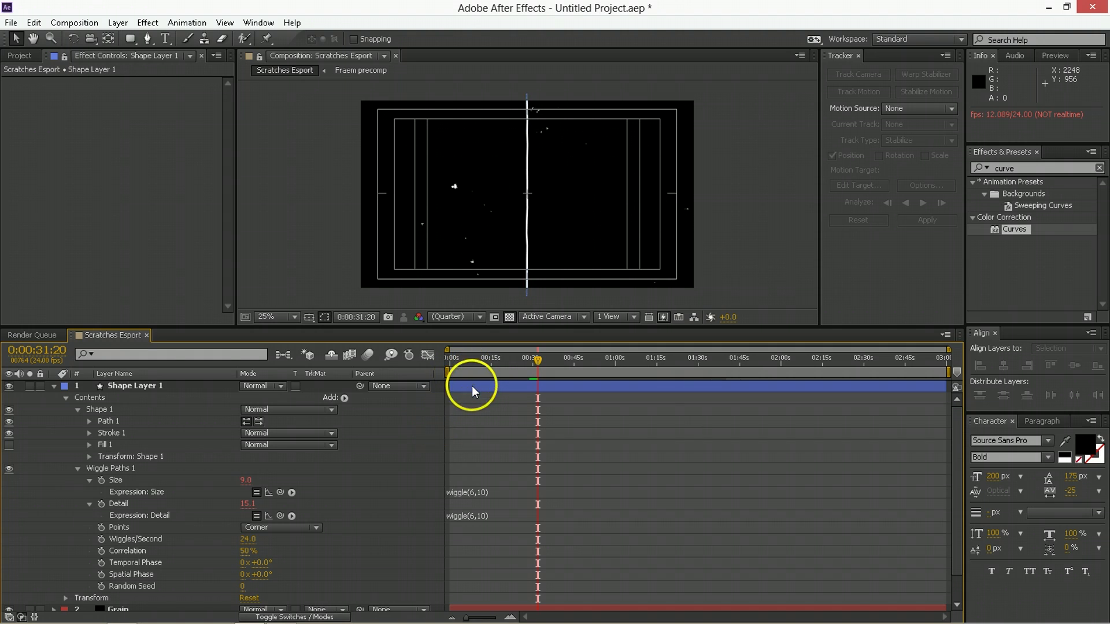
click(132, 386)
click(74, 389)
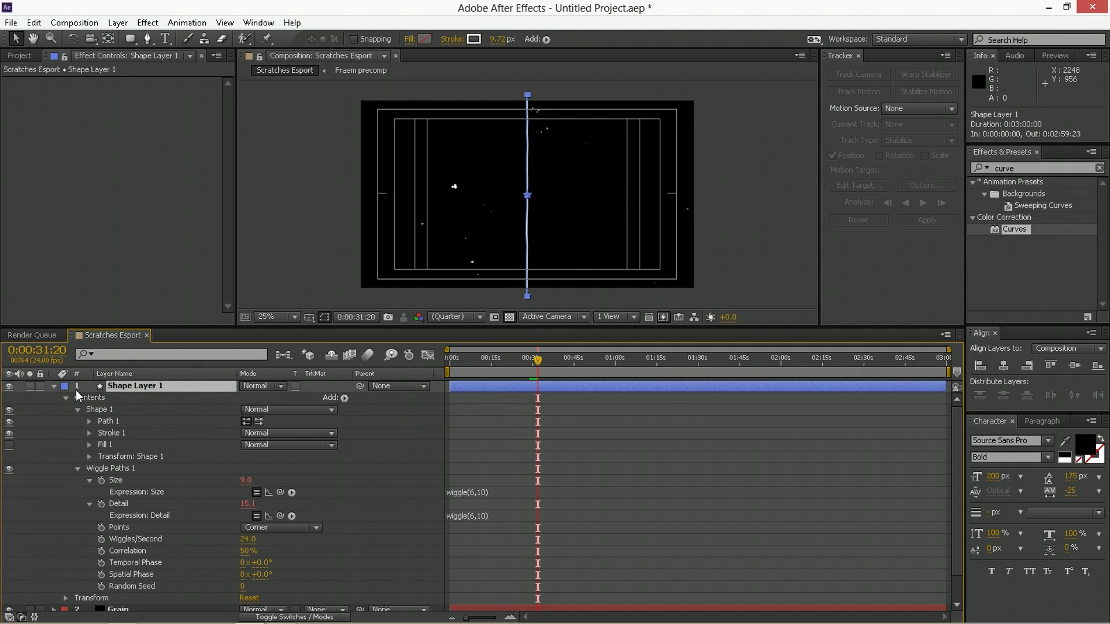
click(134, 390)
Step: Add an expression to Position and enlarge its field to fit several lines
key(p)
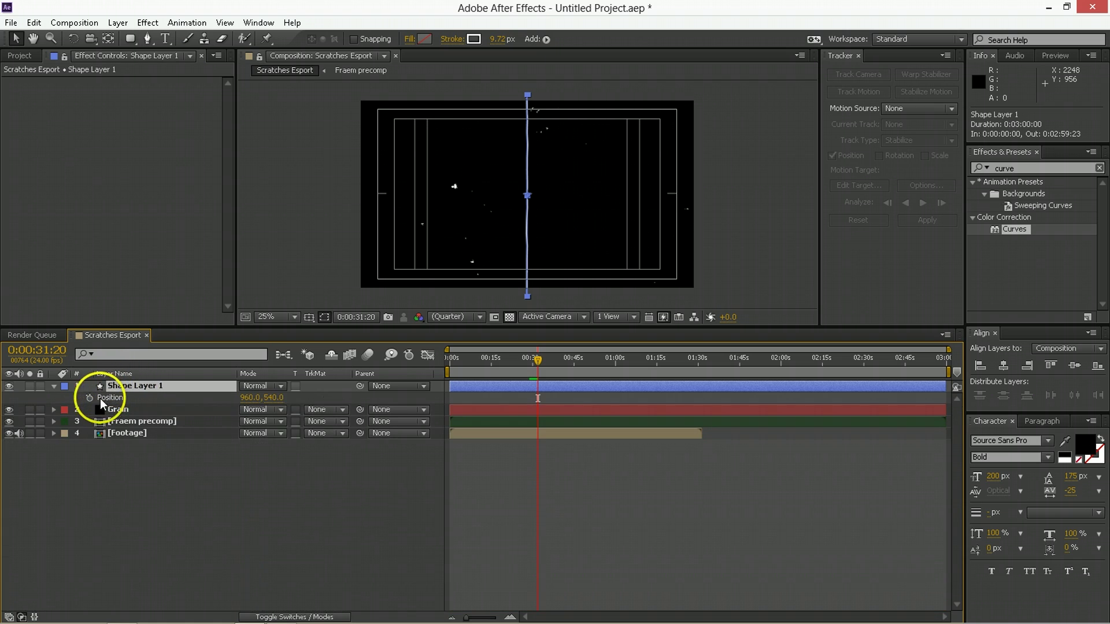
alt+click(89, 398)
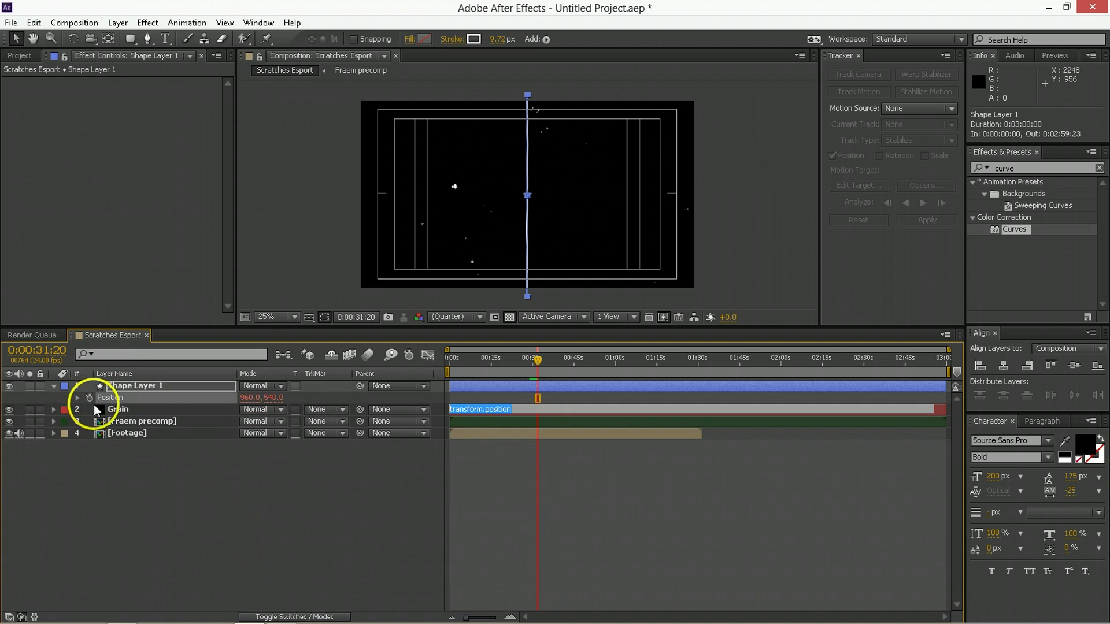
click(97, 421)
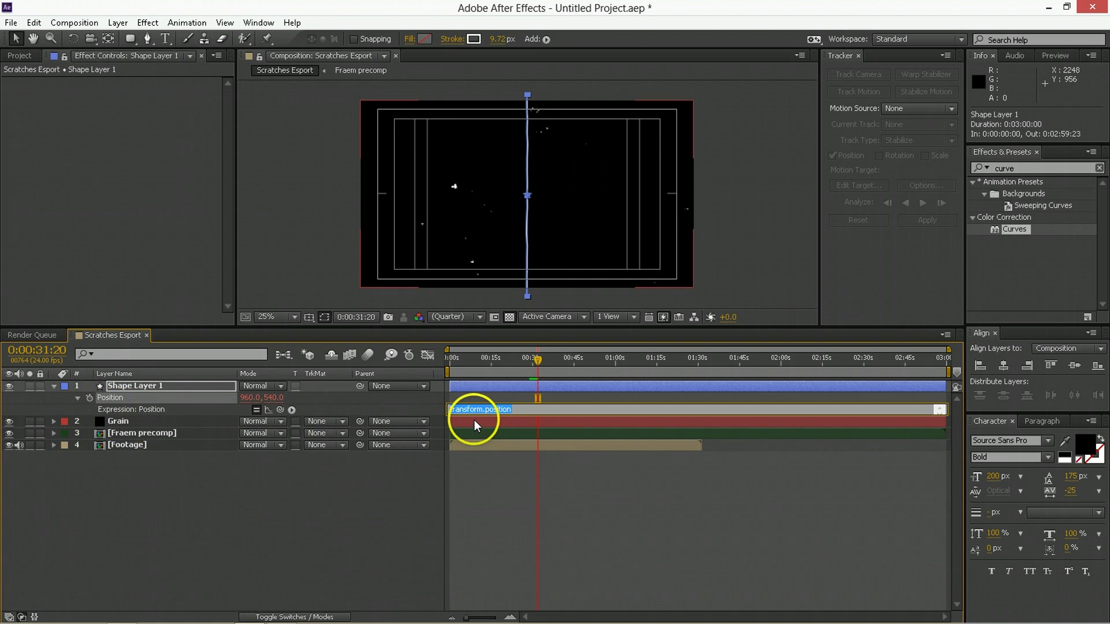
drag(474, 415, 586, 527)
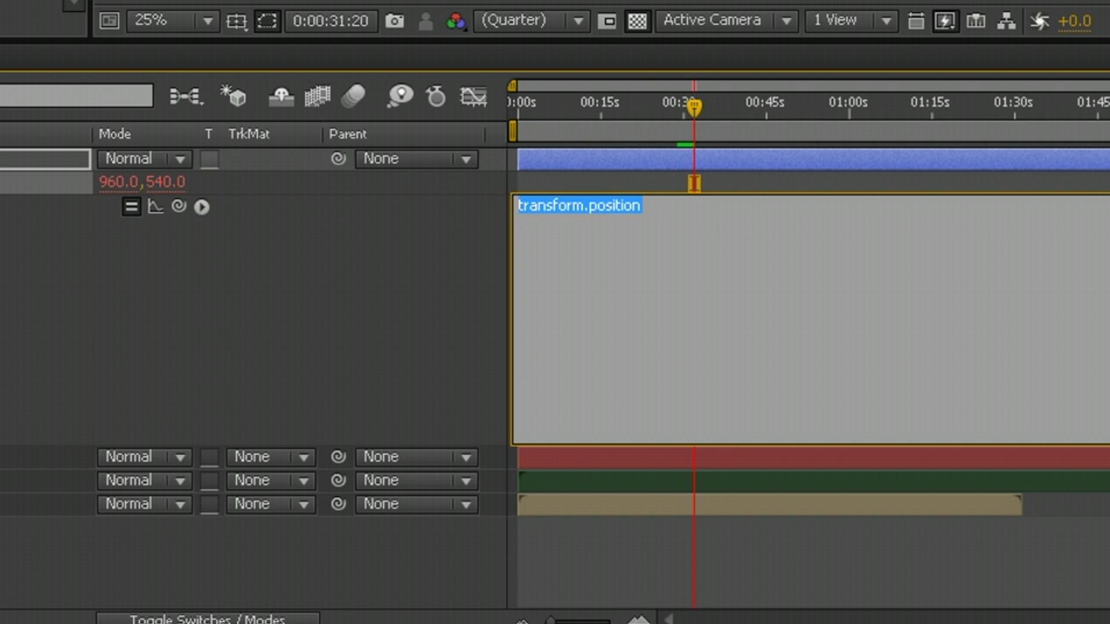
Step: Rewrite the Position expression as [x,y] with x=wiggle(24,250)[0];
key(BackSpace)
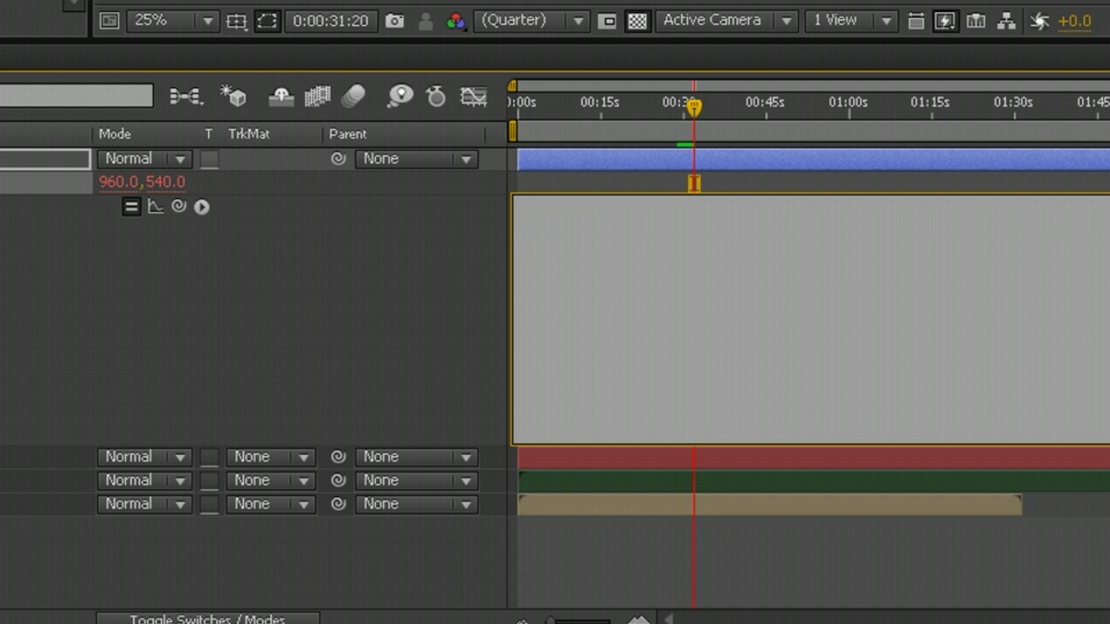
text([)
text(x,)
text(y)
text(x=)
text(y=)
key(Return)
text(wig)
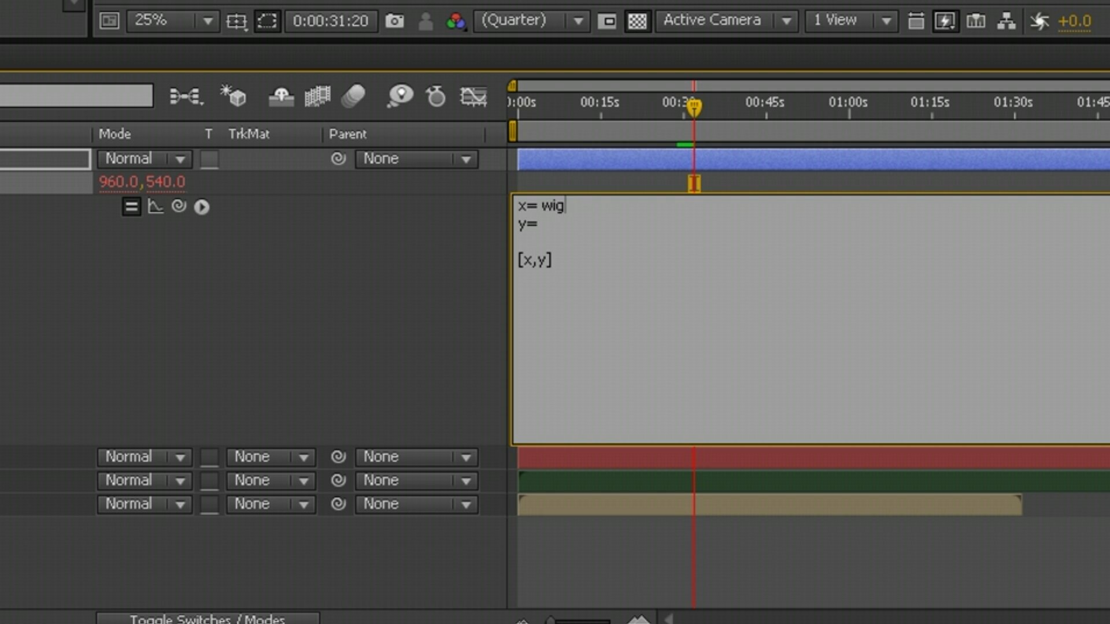
text(gle())
text(24,)
text(250)
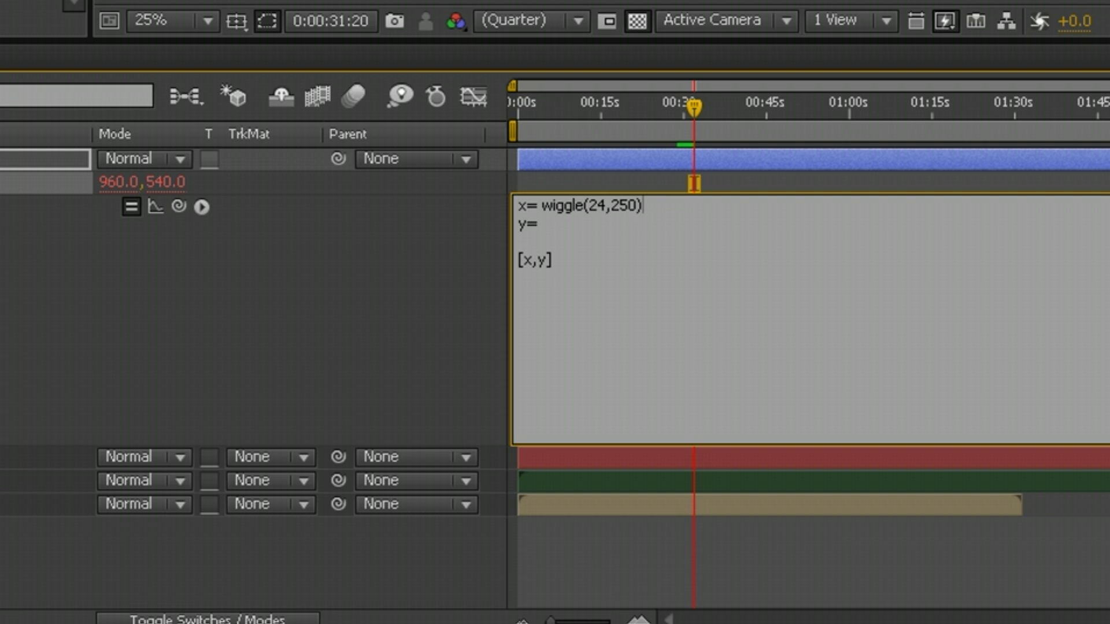
click(598, 208)
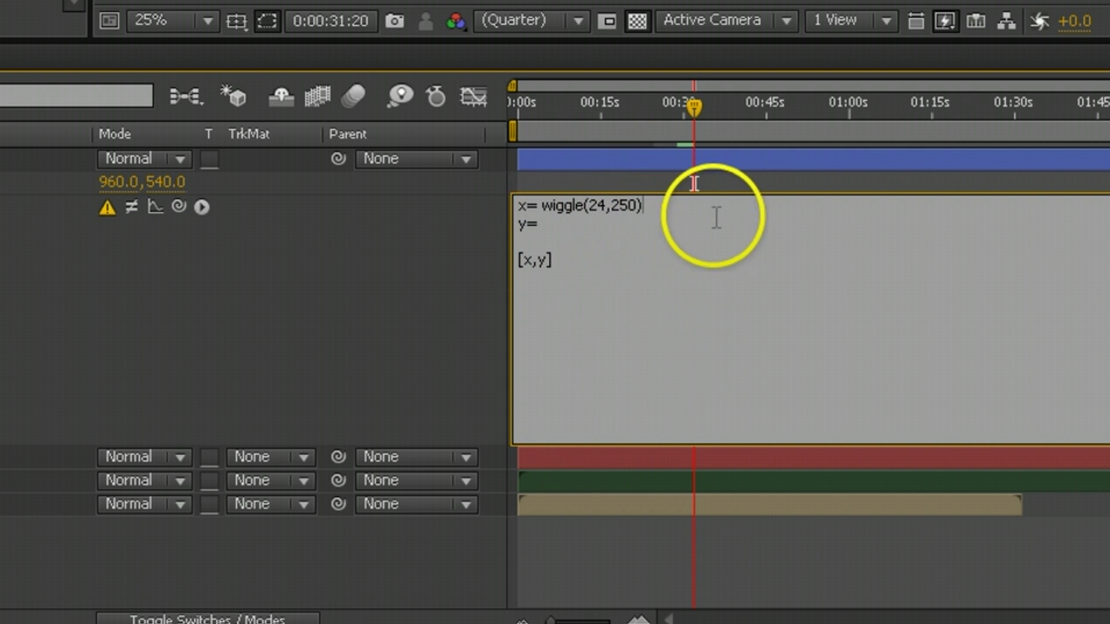
text([])
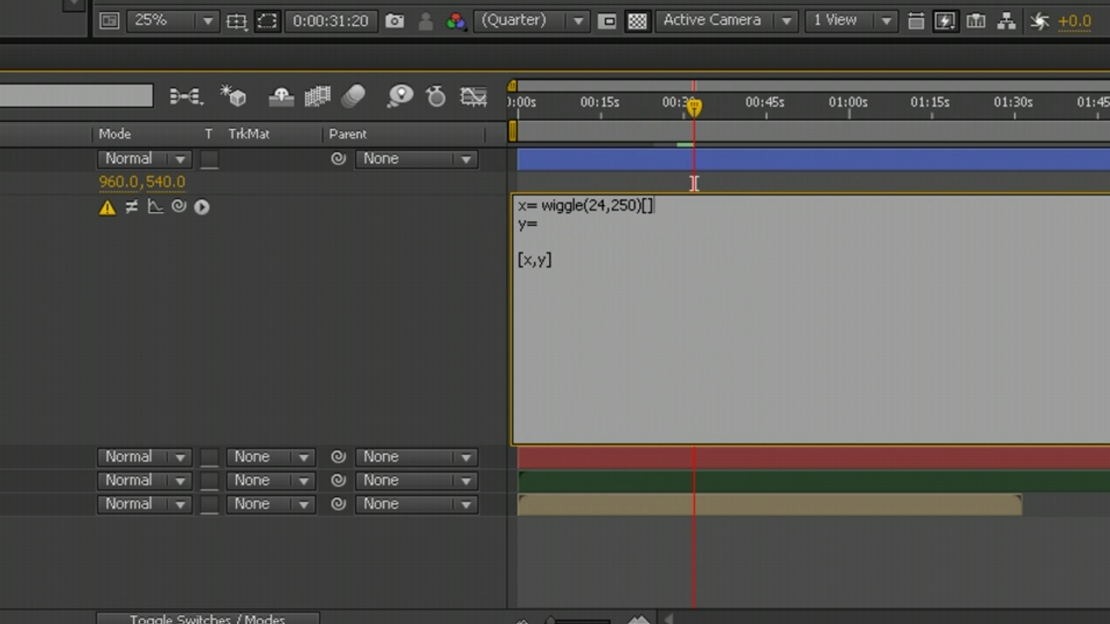
key(Left)
text(0)
key(Right)
text(;)
Step: Add y=position[1] to the expression and commit it
key(Down)
text(poaition)
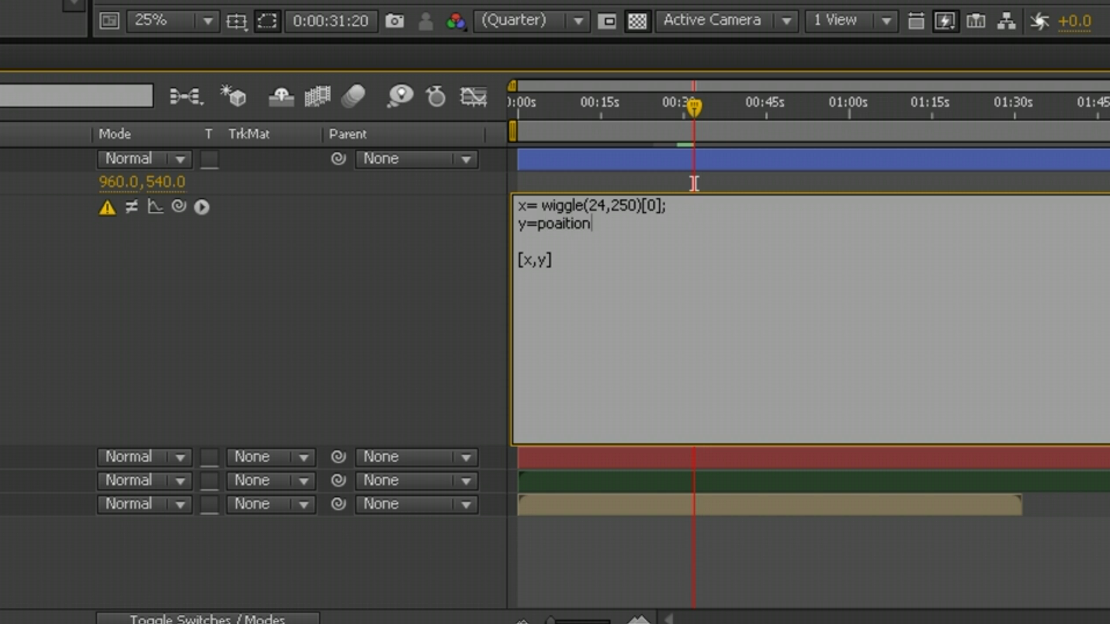
text([])
key(Left)
text(1)
key(Right)
key(KP_Enter)
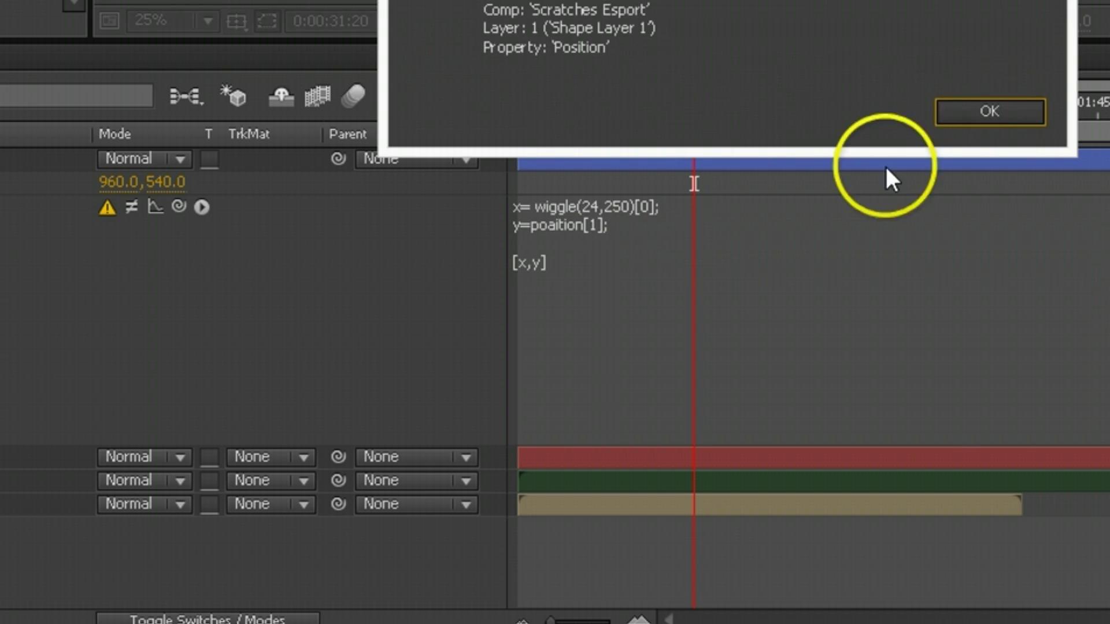
Step: Dismiss the error, correct 'poaition' to 'position', recommit, and preview the sideways jitter
click(986, 110)
click(544, 227)
double_click(555, 226)
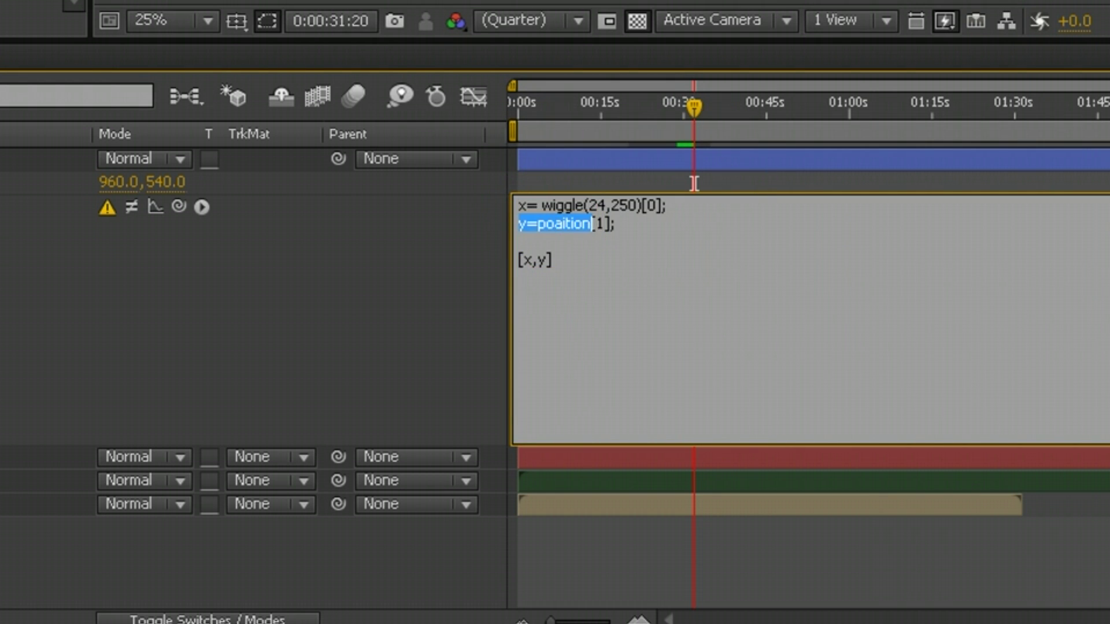
click(591, 225)
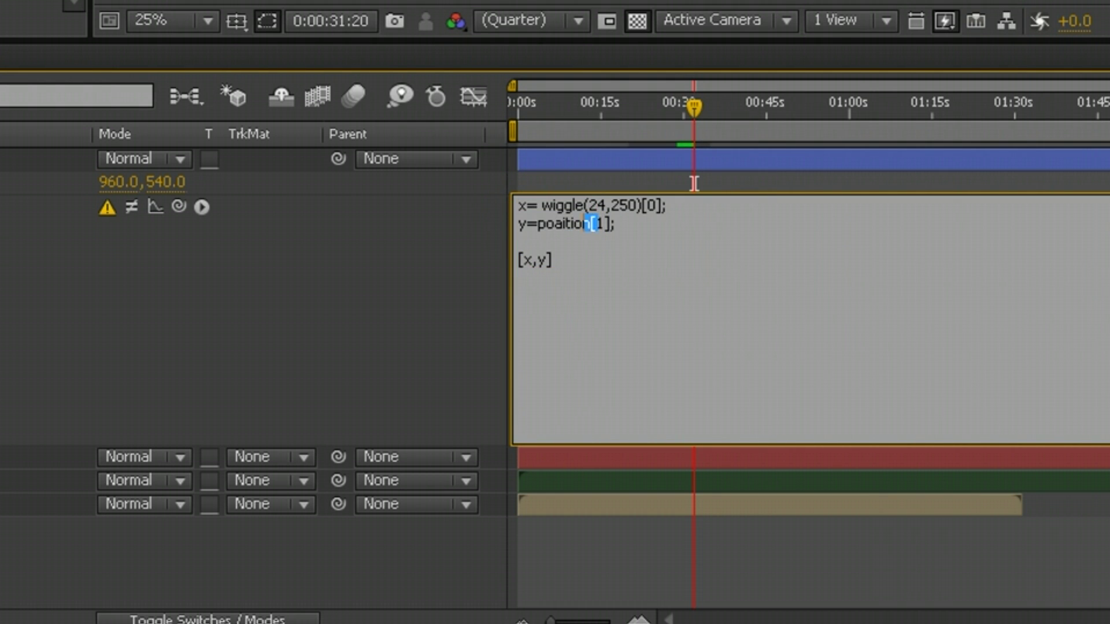
key(BackSpace)
key(BackSpace)
key(BackSpace)
key(BackSpace)
key(BackSpace)
key(BackSpace)
text(sition)
key(KP_Enter)
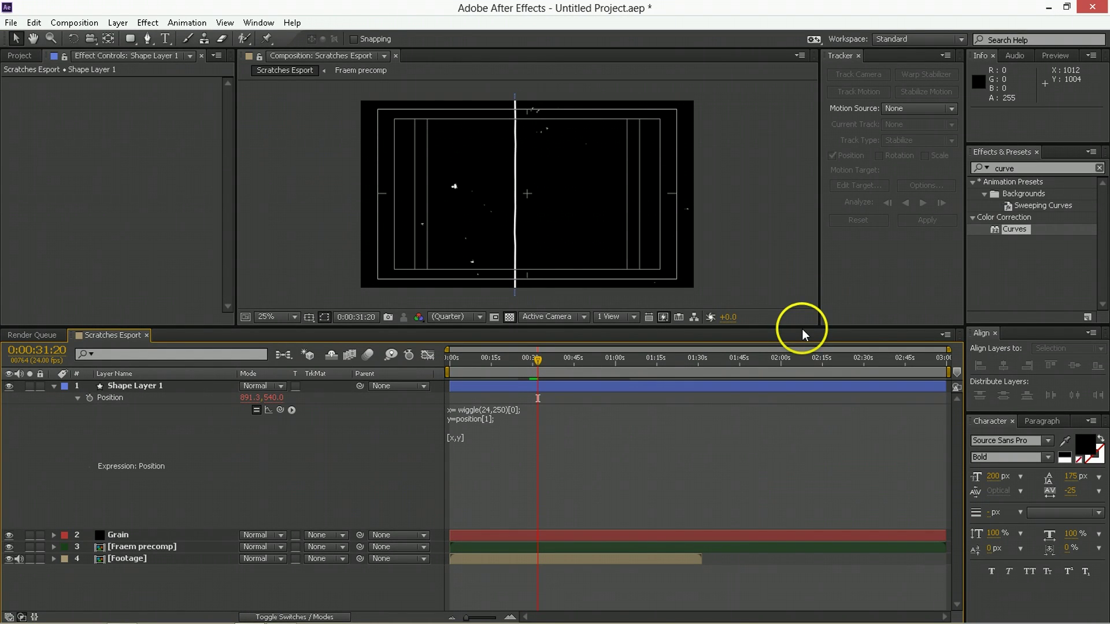
key(space)
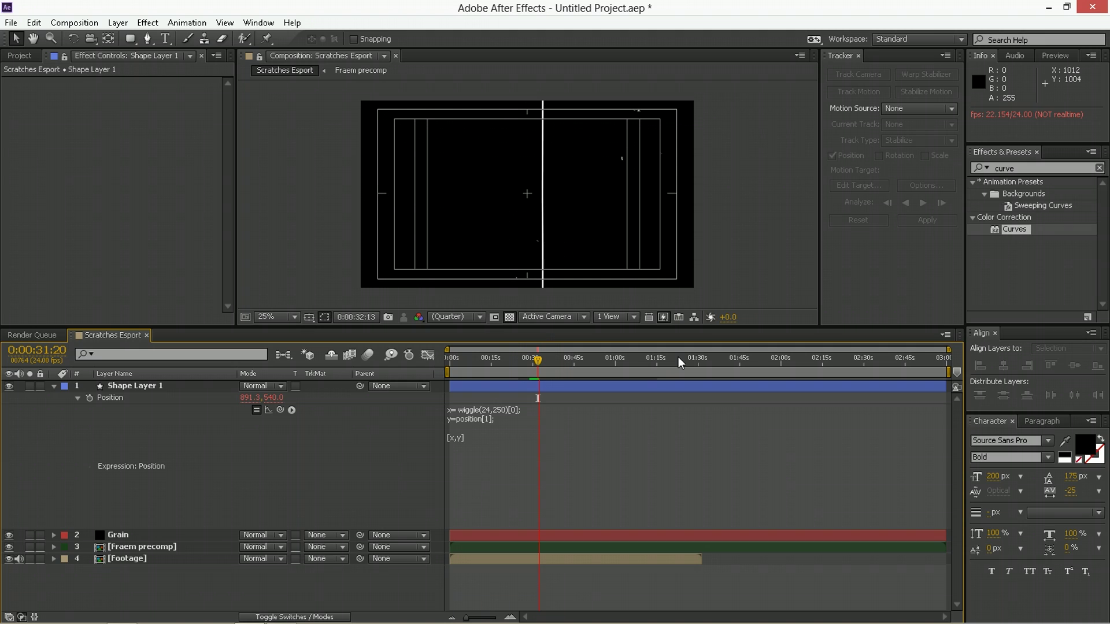
Step: Stop the preview and show only Shape Layer 1's Rotation property
click(534, 362)
click(502, 408)
click(137, 387)
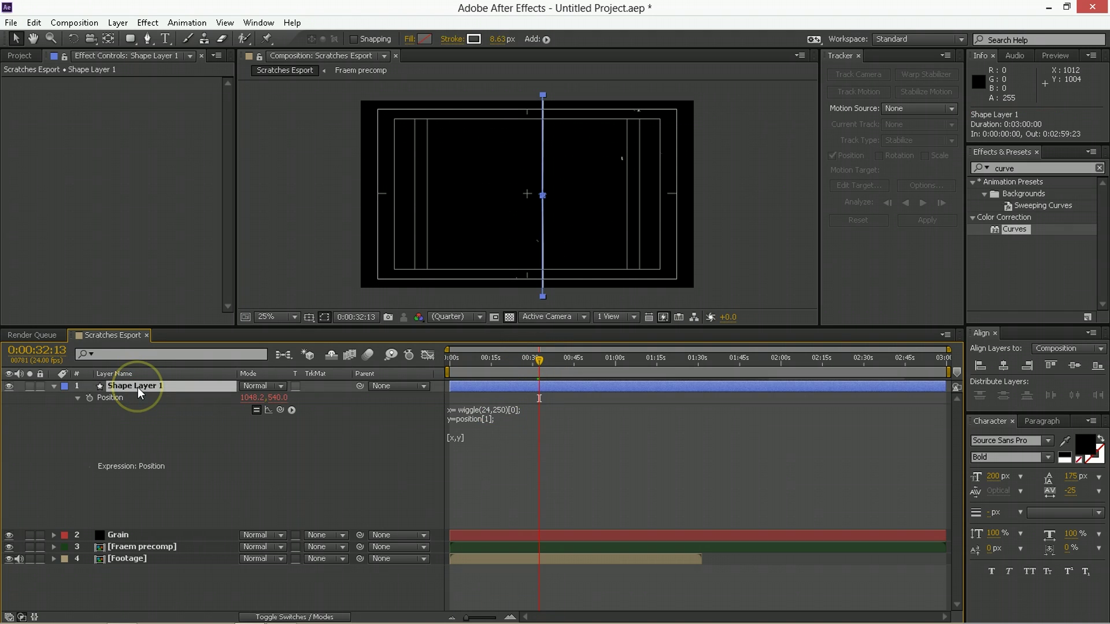
click(138, 394)
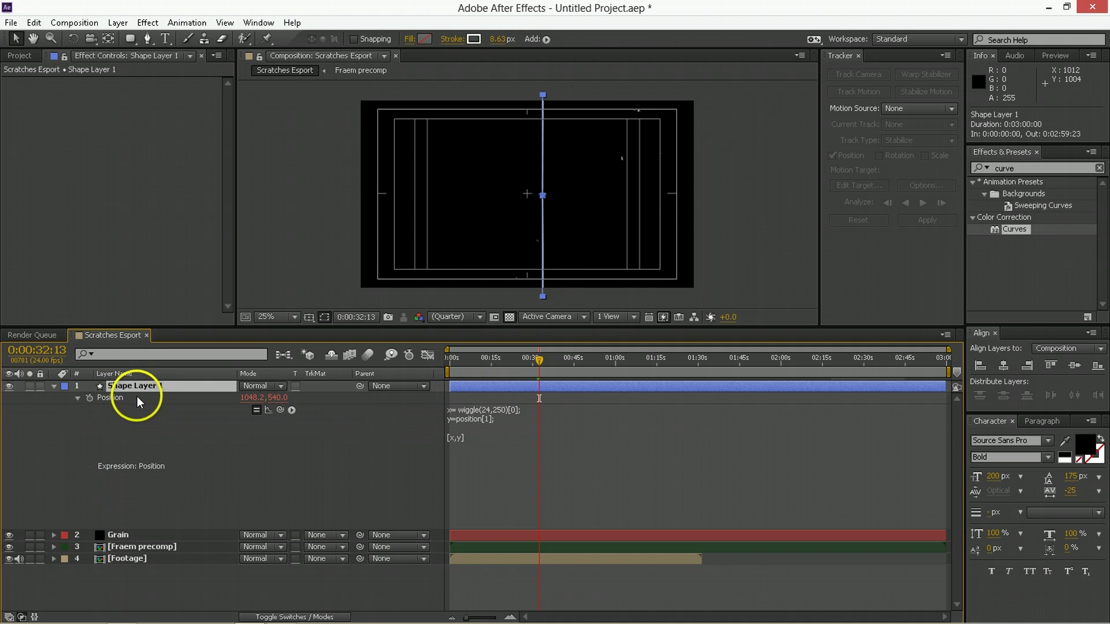
key(r)
Step: Give Rotation a wiggle(24,1) expression and commit it
alt+click(90, 397)
text(wiggle(24))
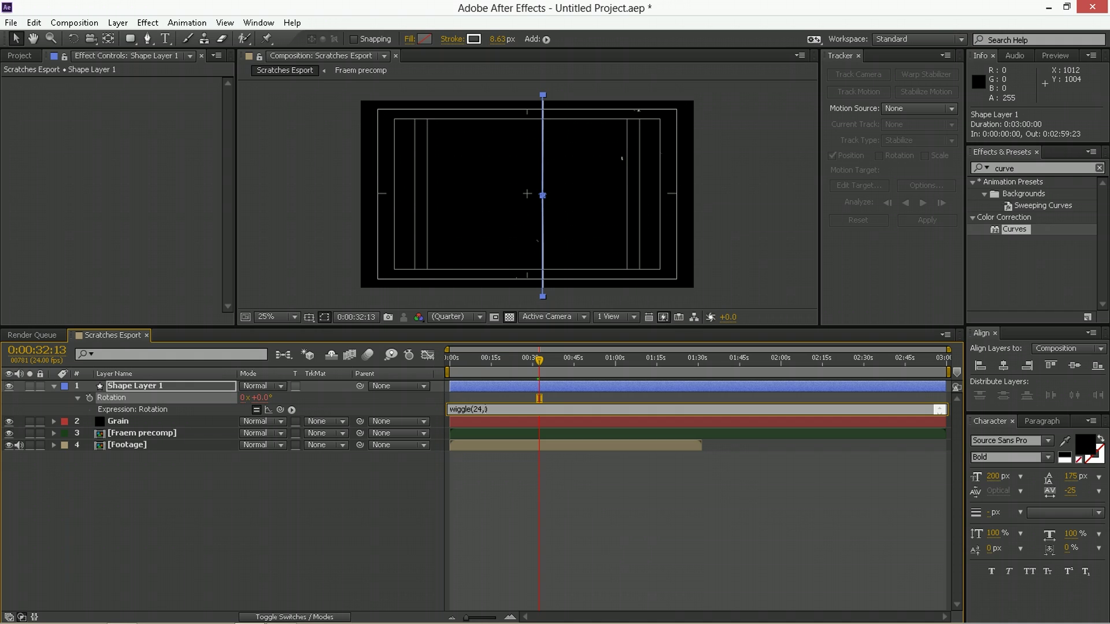
text(1)
key(KP_Enter)
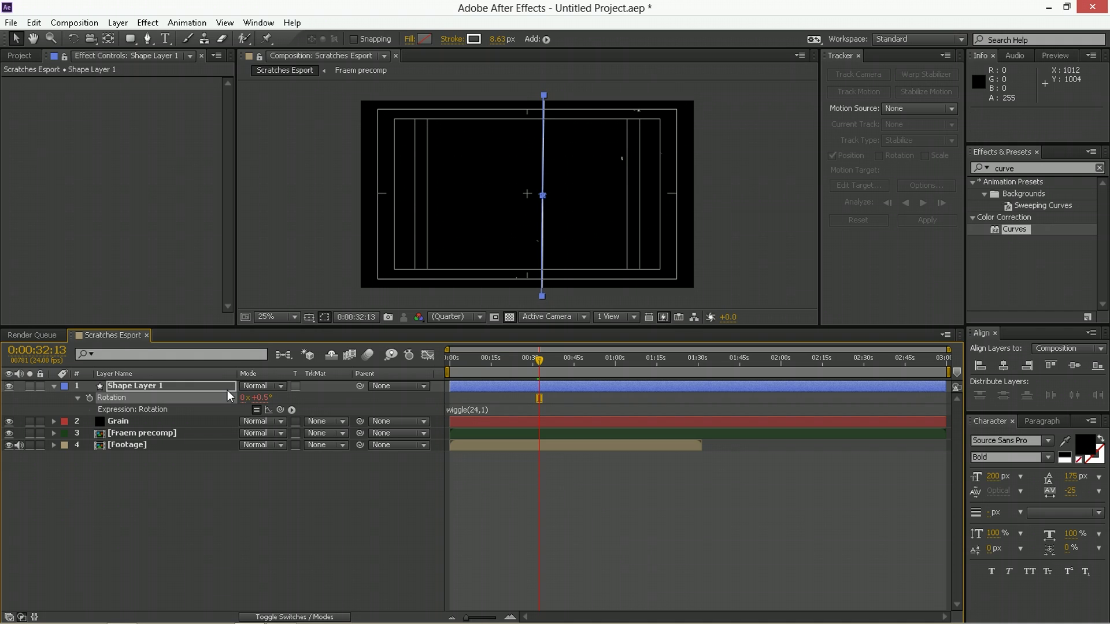
click(571, 409)
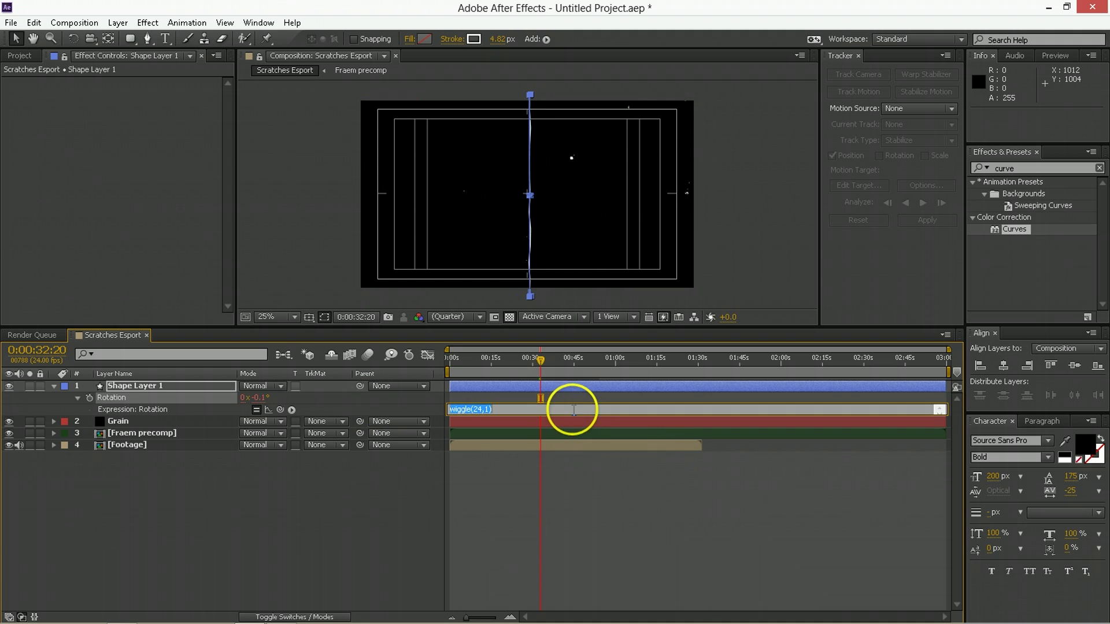
click(564, 388)
click(713, 471)
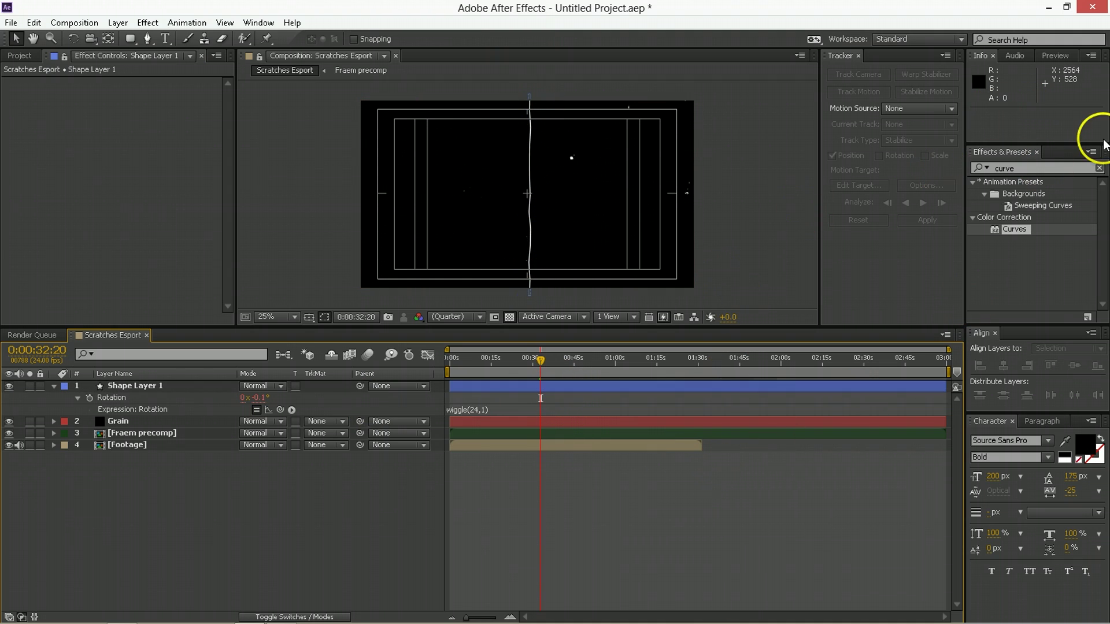
click(1021, 170)
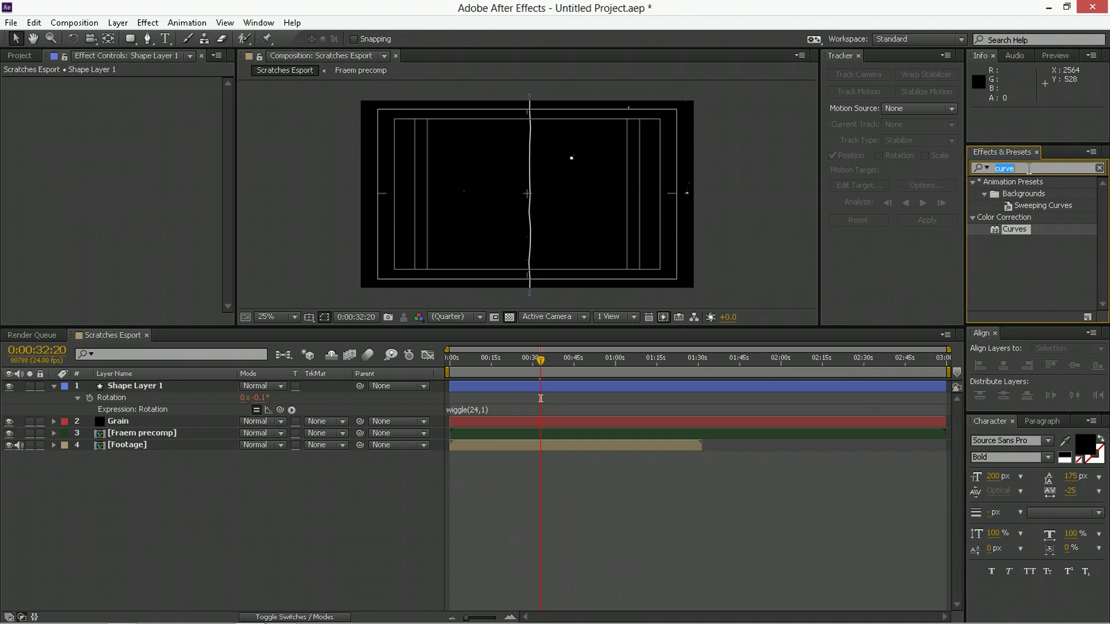
Step: Apply Strobe Light to Shape Layer 1 with Strobe set to Makes Layer Transparent
text(s)
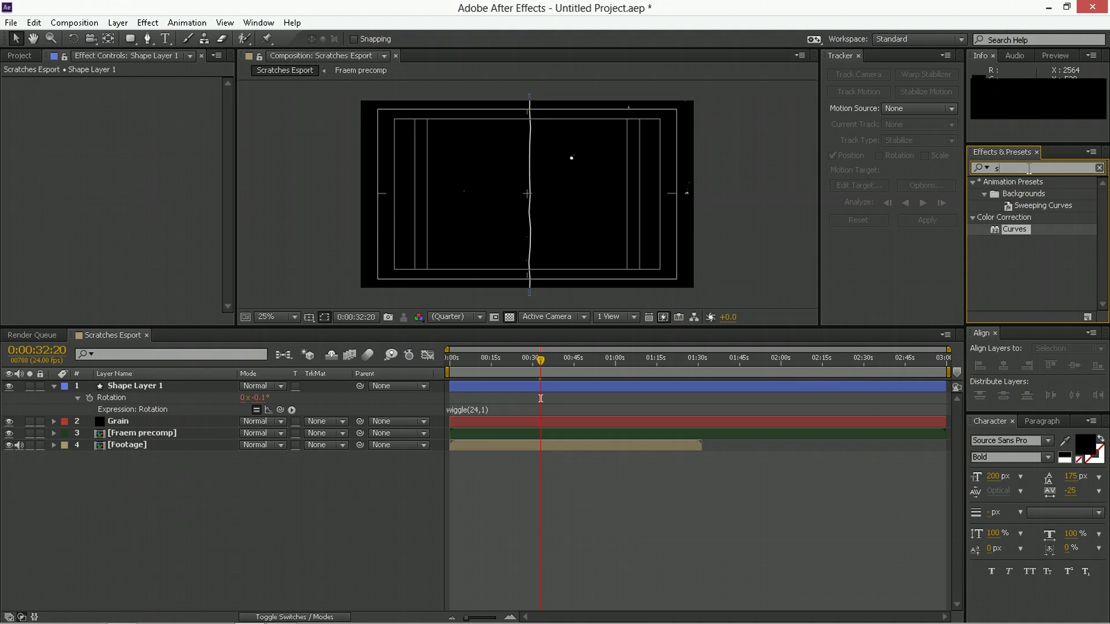
text(trobe)
drag(1022, 194, 638, 386)
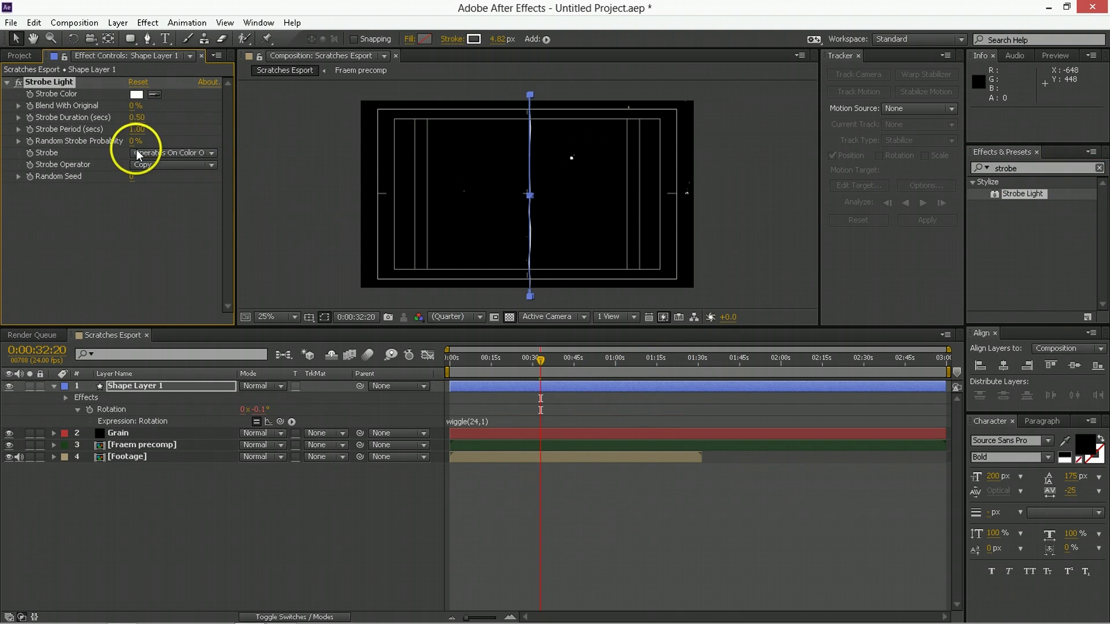
click(144, 154)
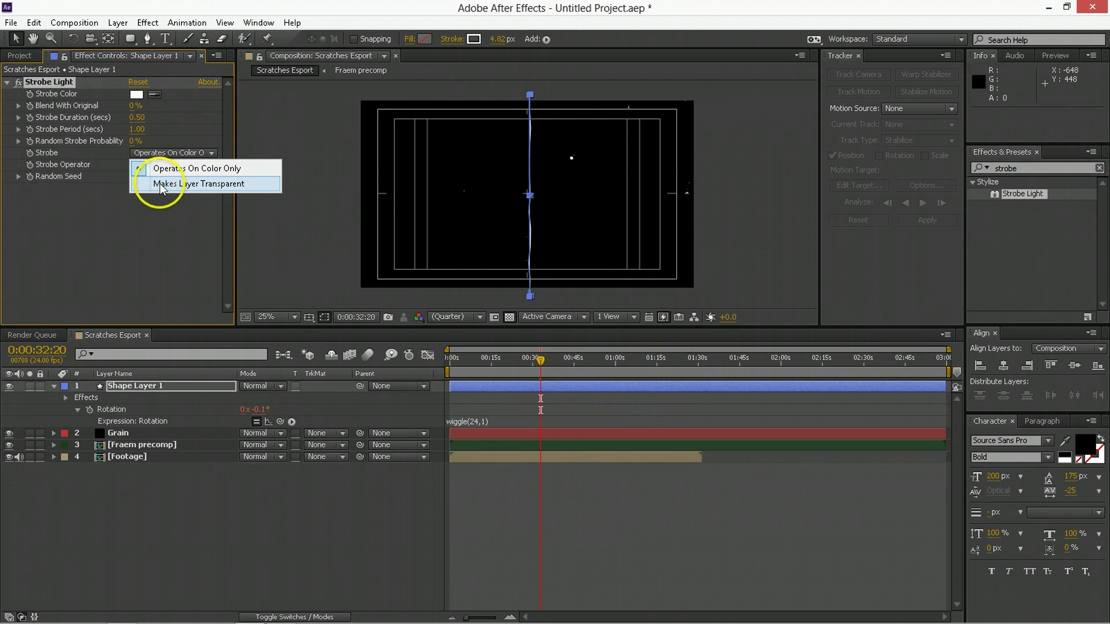
click(193, 185)
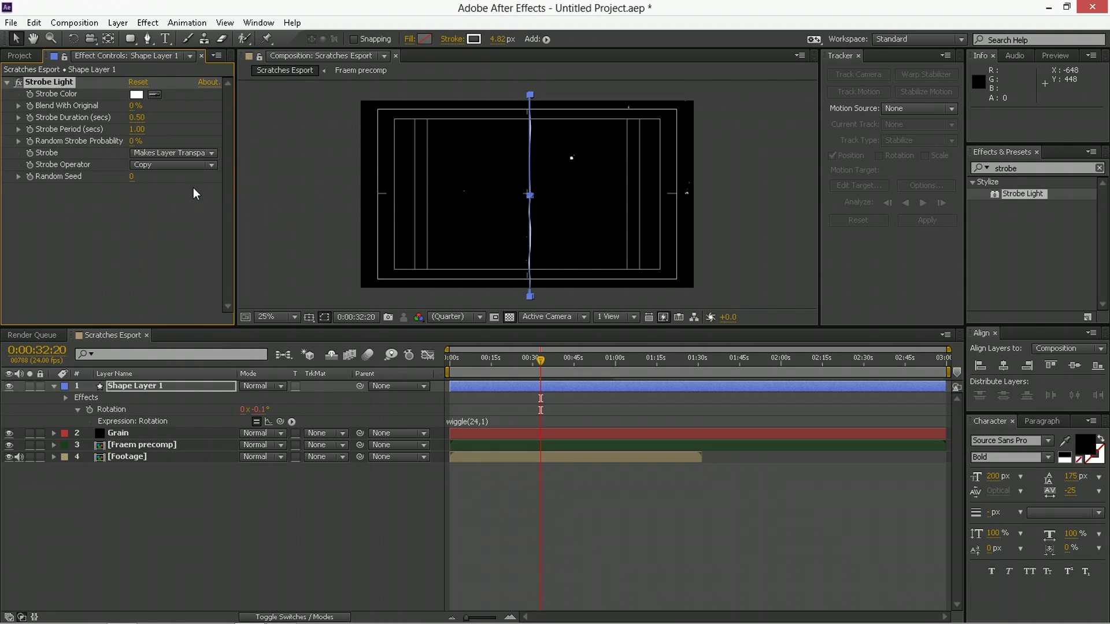
click(436, 578)
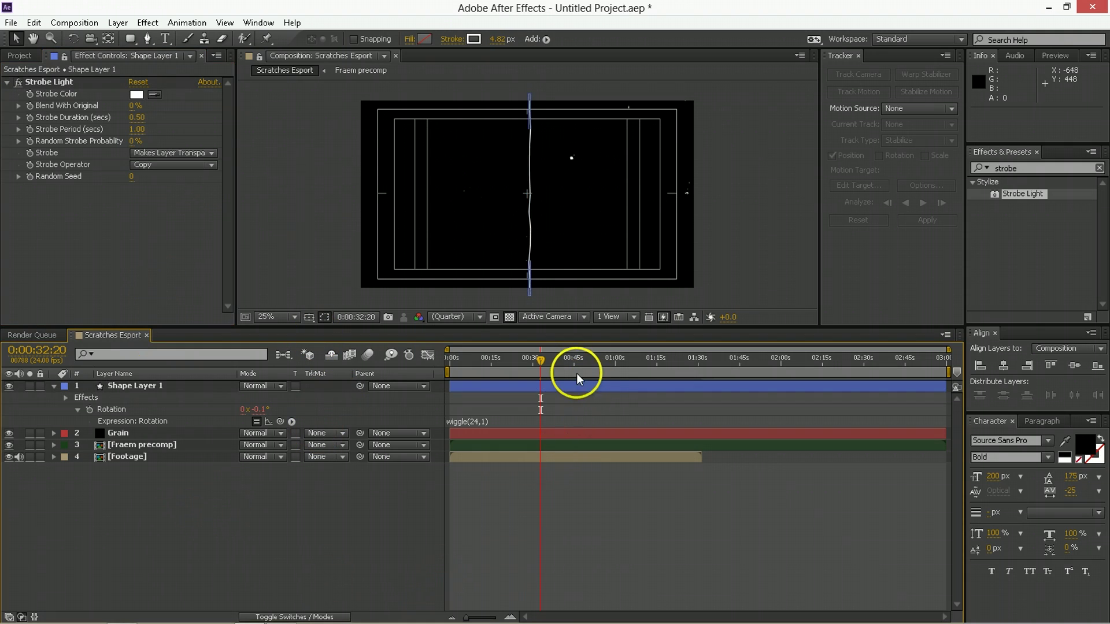
click(570, 369)
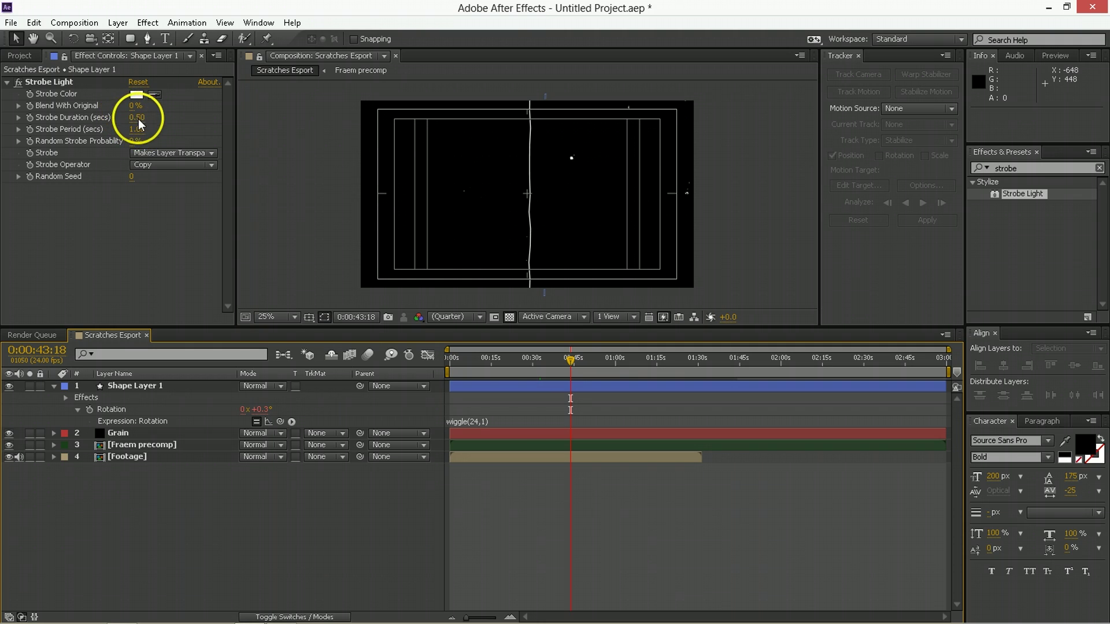
Step: Drive Strobe Duration with a wiggle(24,1) expression, preview, and collapse the effect
click(15, 128)
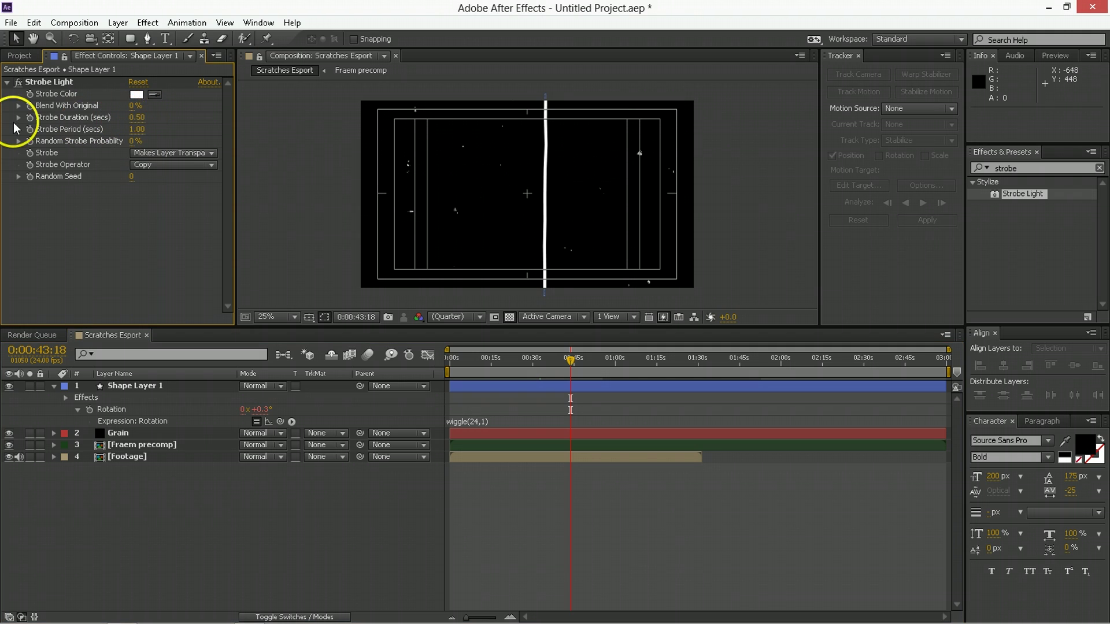
alt+click(30, 117)
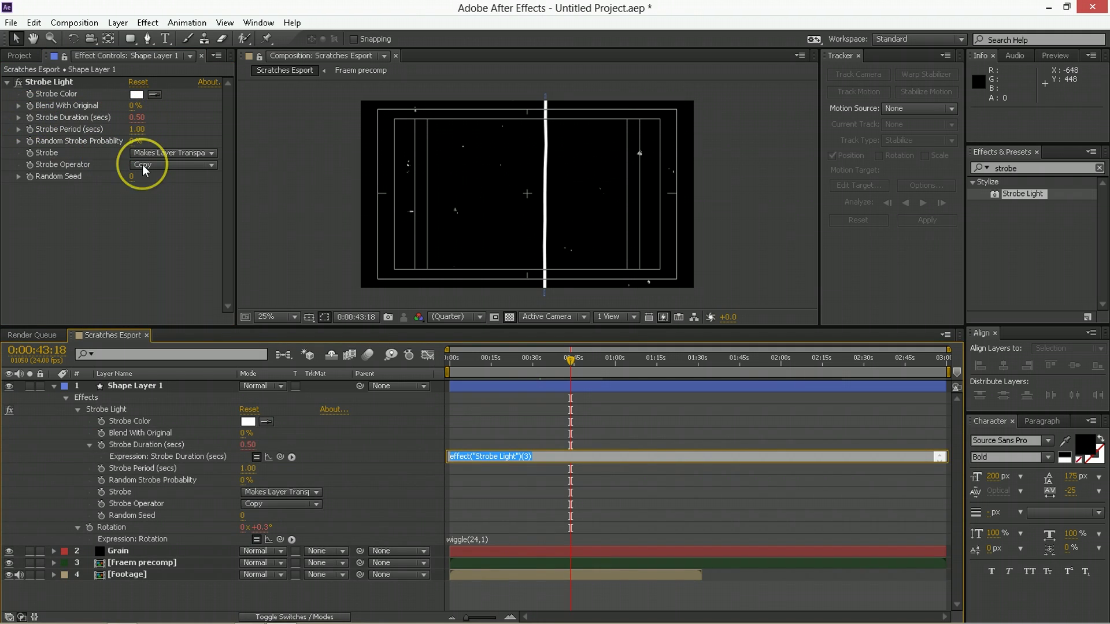
text(wig)
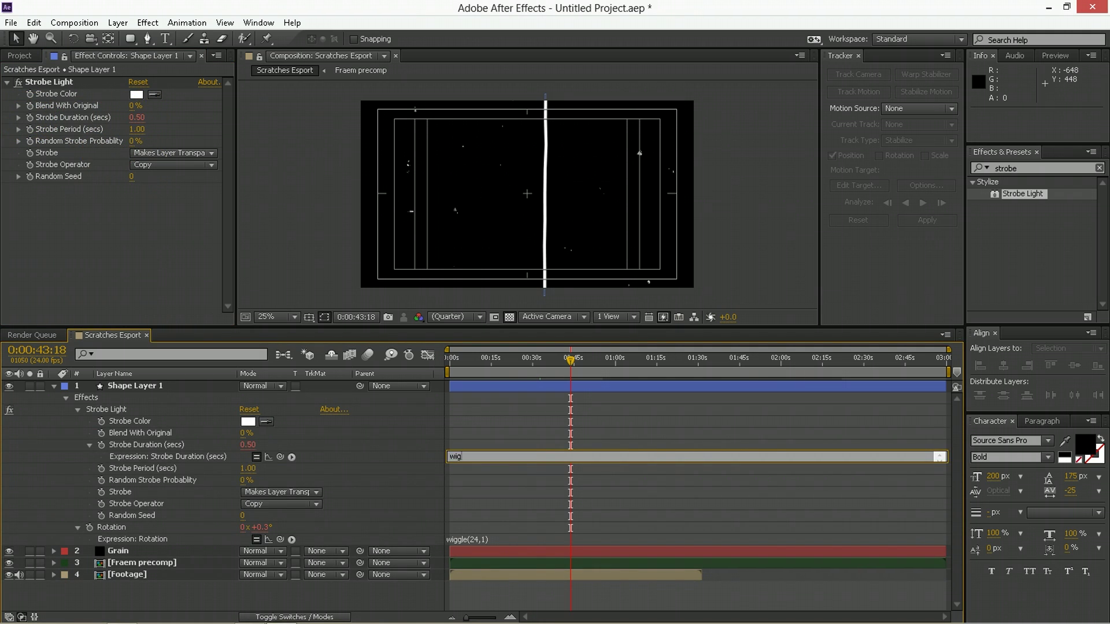
text(gle(24,1)
key(KP_Enter)
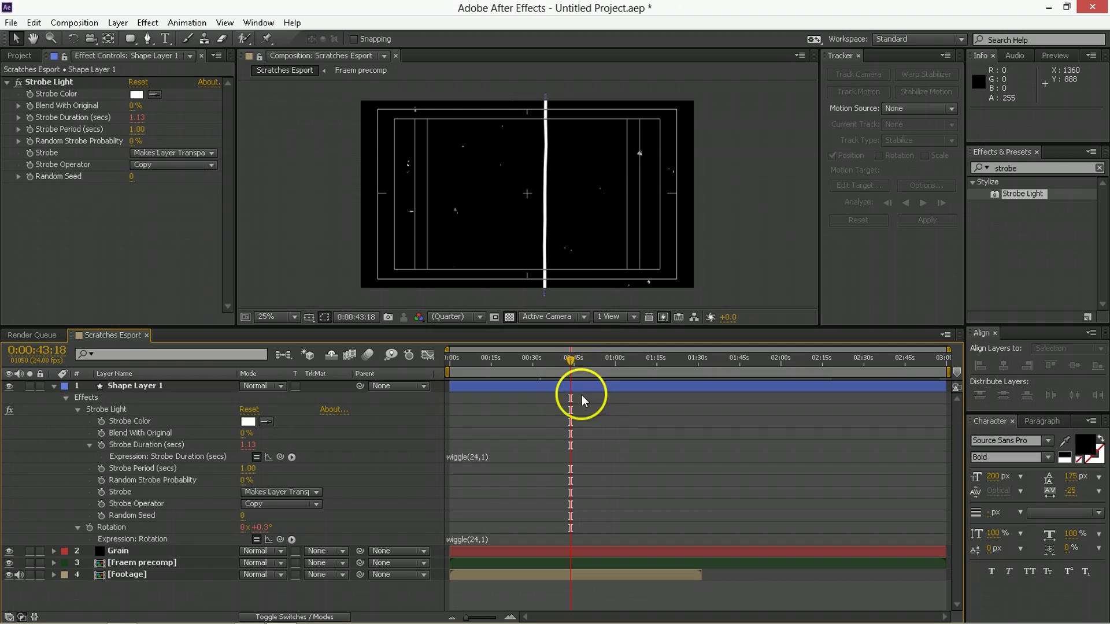
key(space)
click(565, 370)
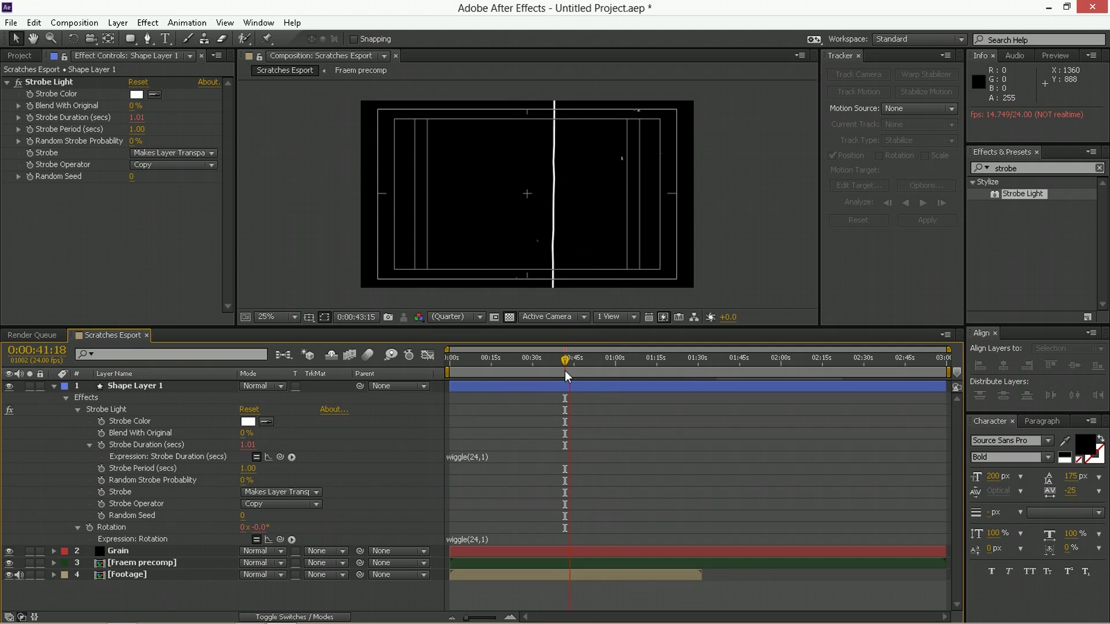
click(542, 388)
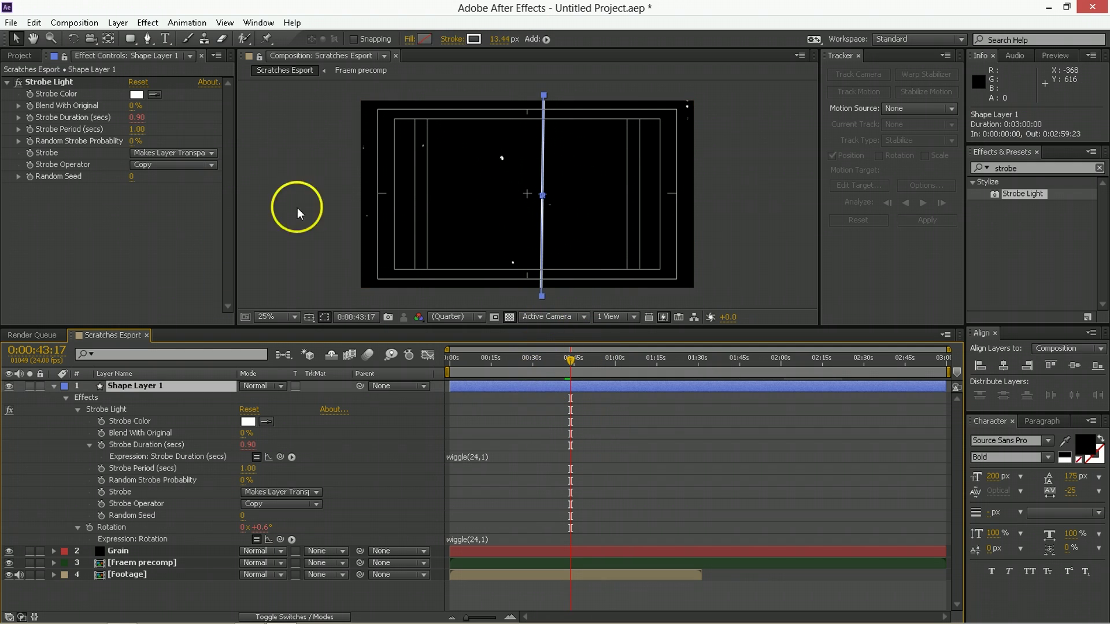
click(8, 82)
Step: Apply Roughen Edges to Shape Layer 1 (Border 6.00, Complexity 2) to rag the scratch line
click(1015, 165)
text(roug)
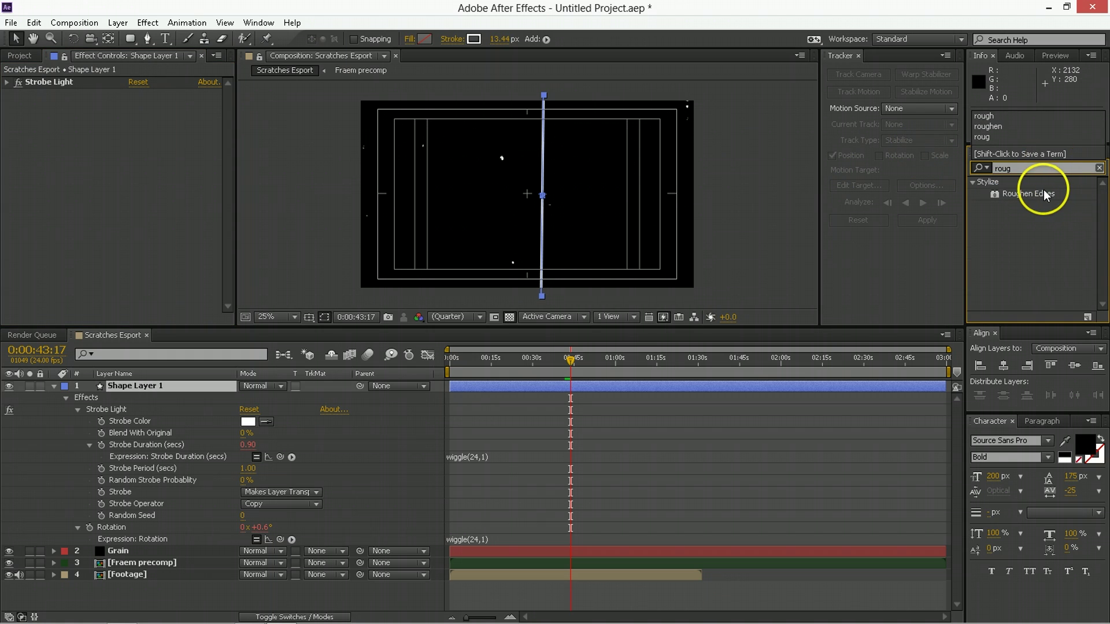
click(1043, 189)
drag(1043, 189, 478, 165)
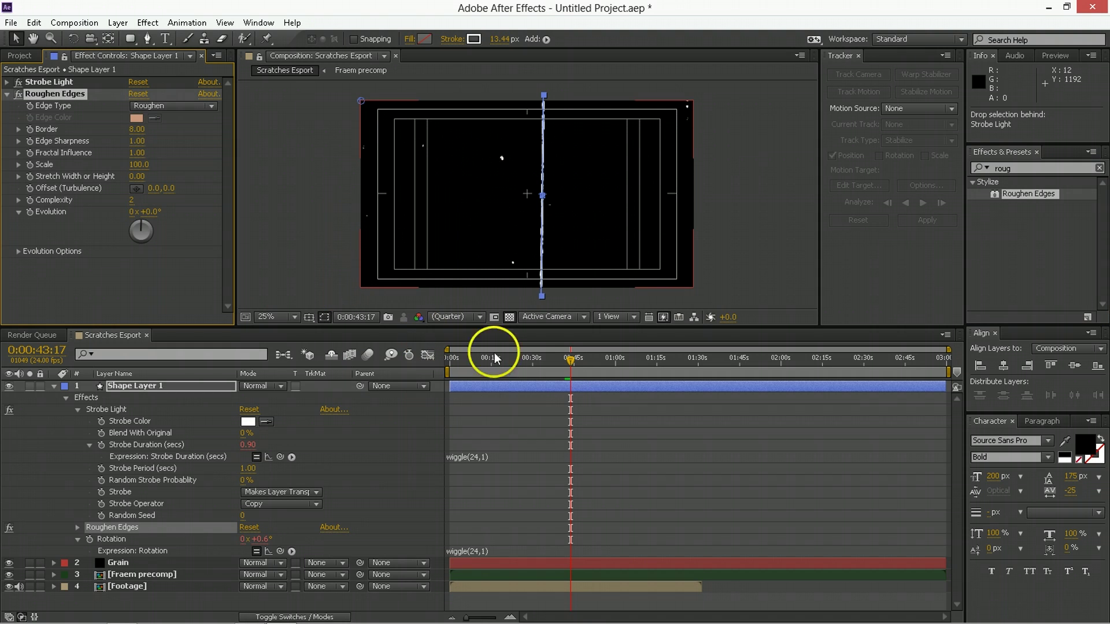
click(557, 387)
click(762, 246)
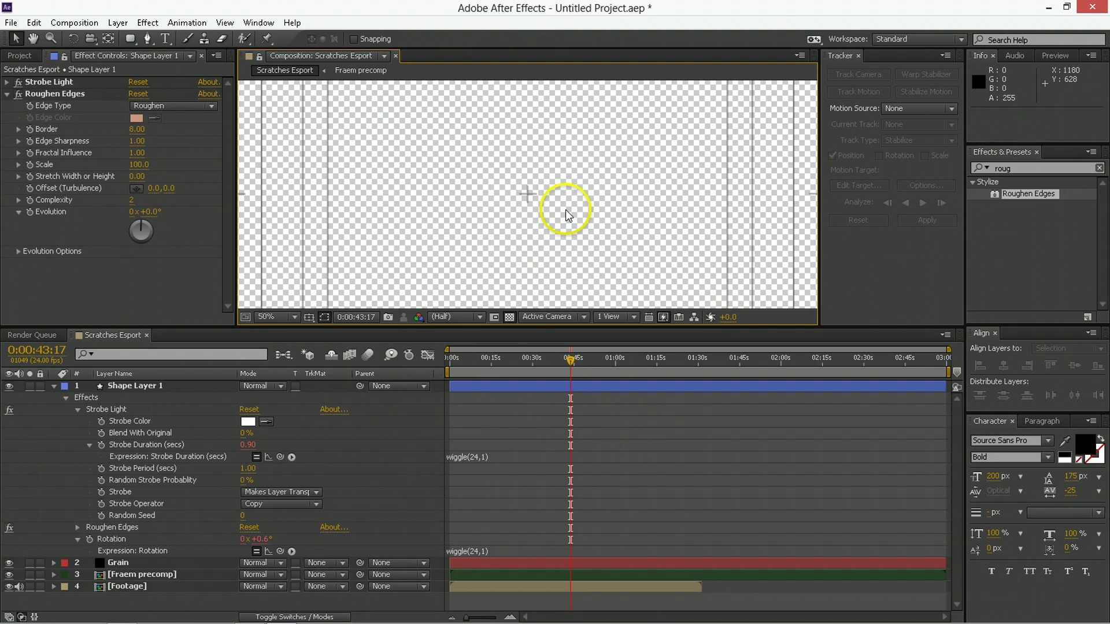
click(550, 189)
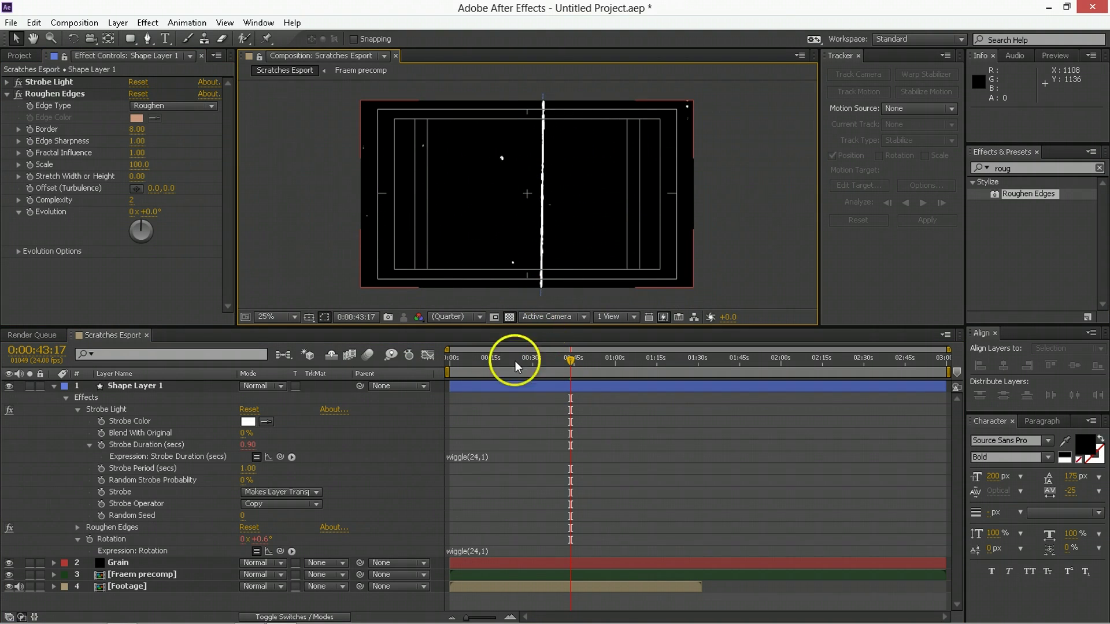
Step: Preview the roughened scratch at about 0:21, 0:55, 1:15 and 1:38
click(55, 387)
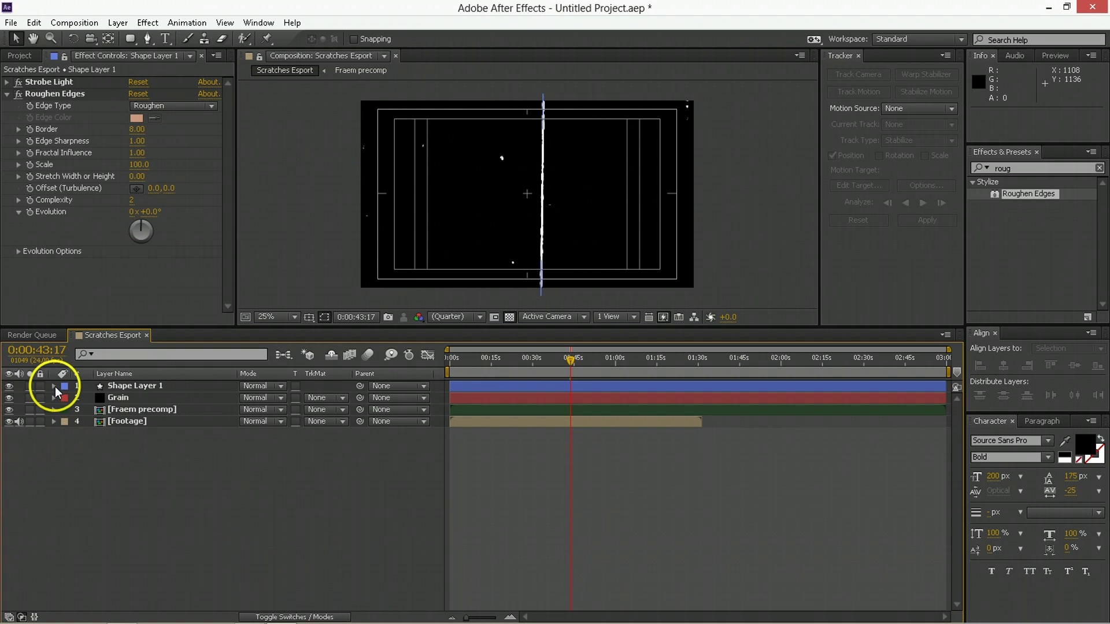
shift+click(162, 396)
click(545, 509)
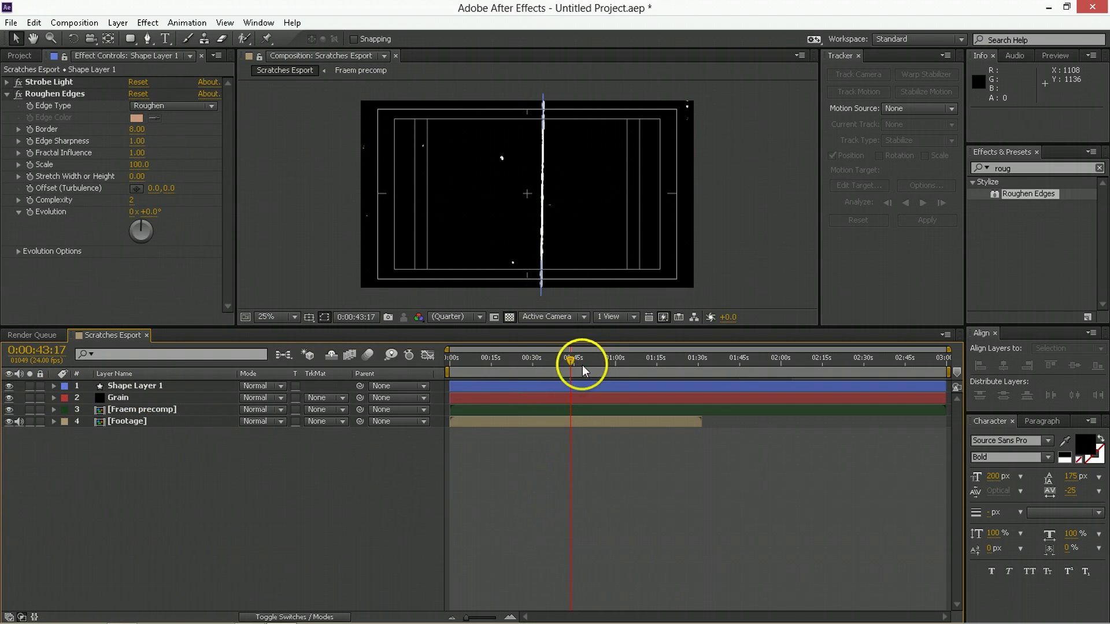
drag(599, 358, 591, 366)
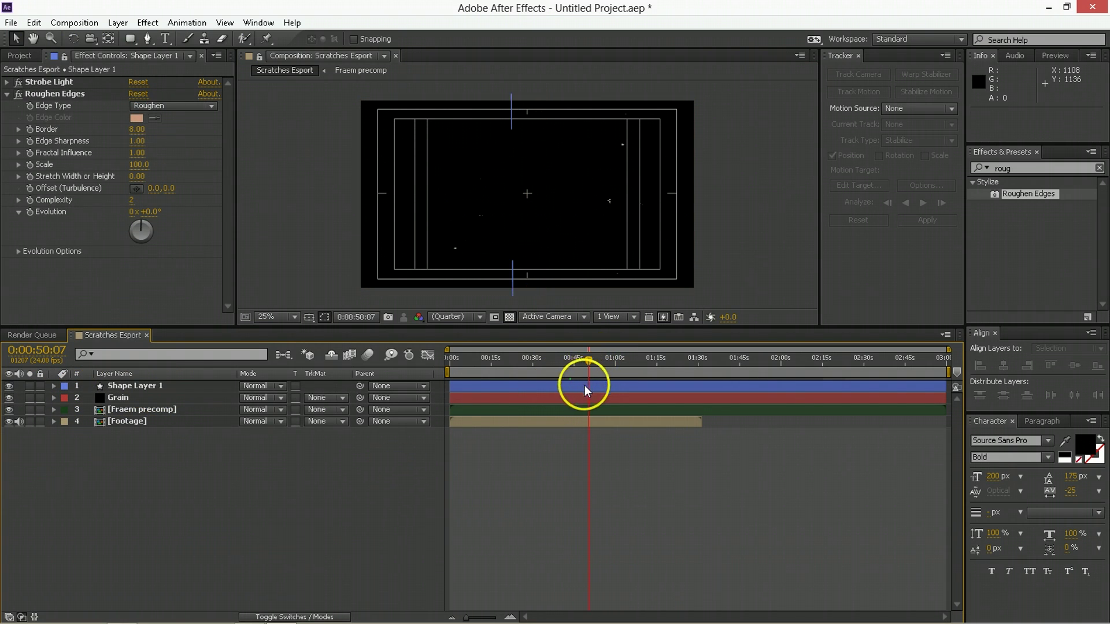
click(508, 359)
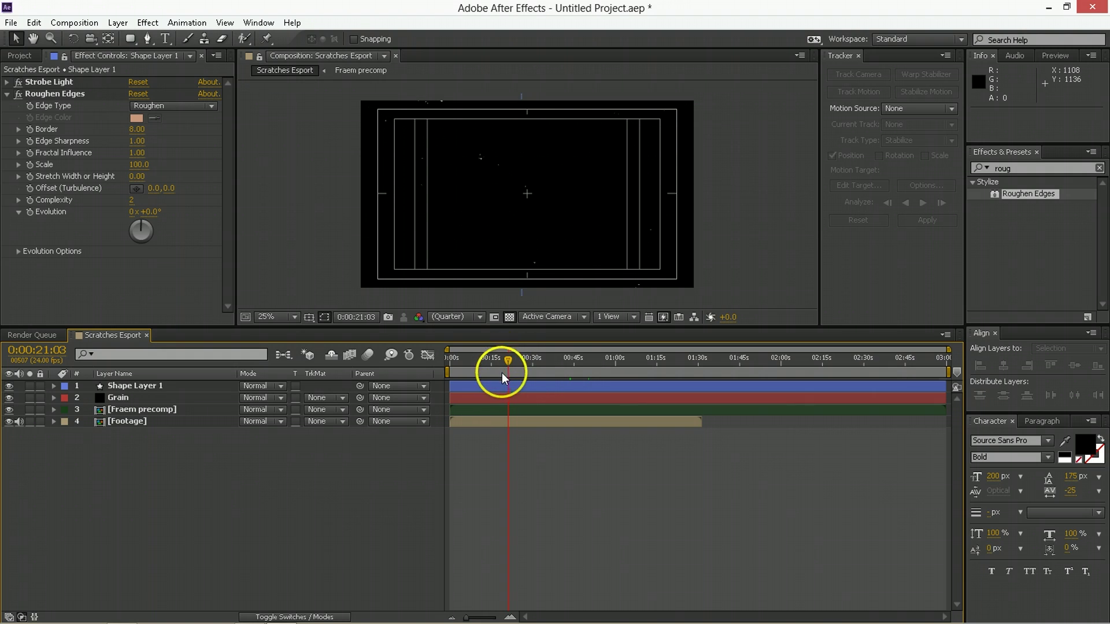
click(553, 385)
click(602, 366)
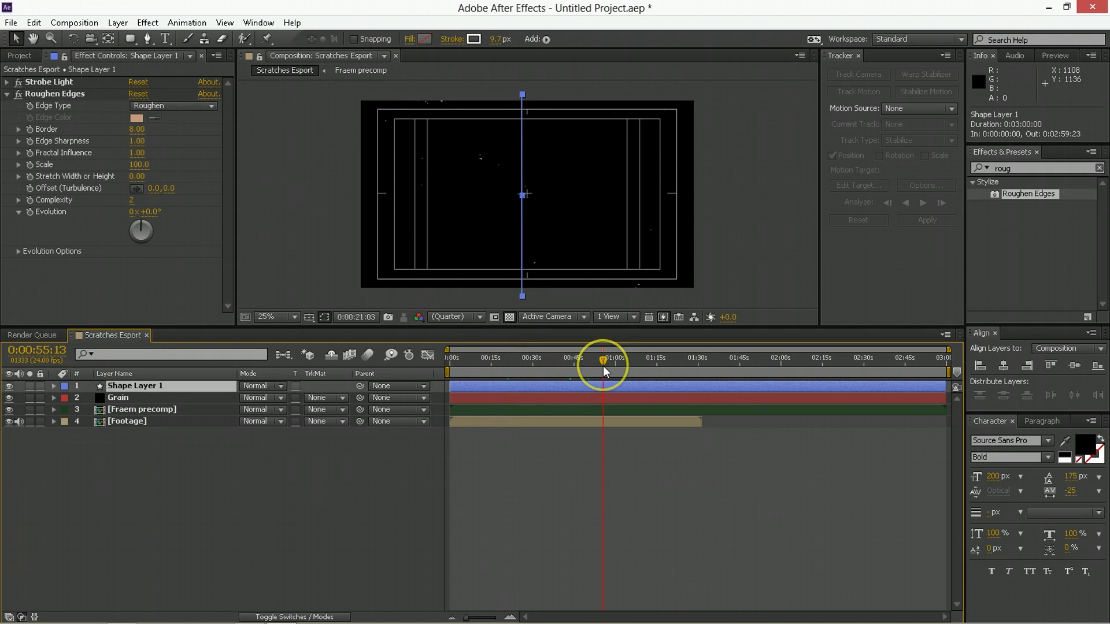
click(661, 363)
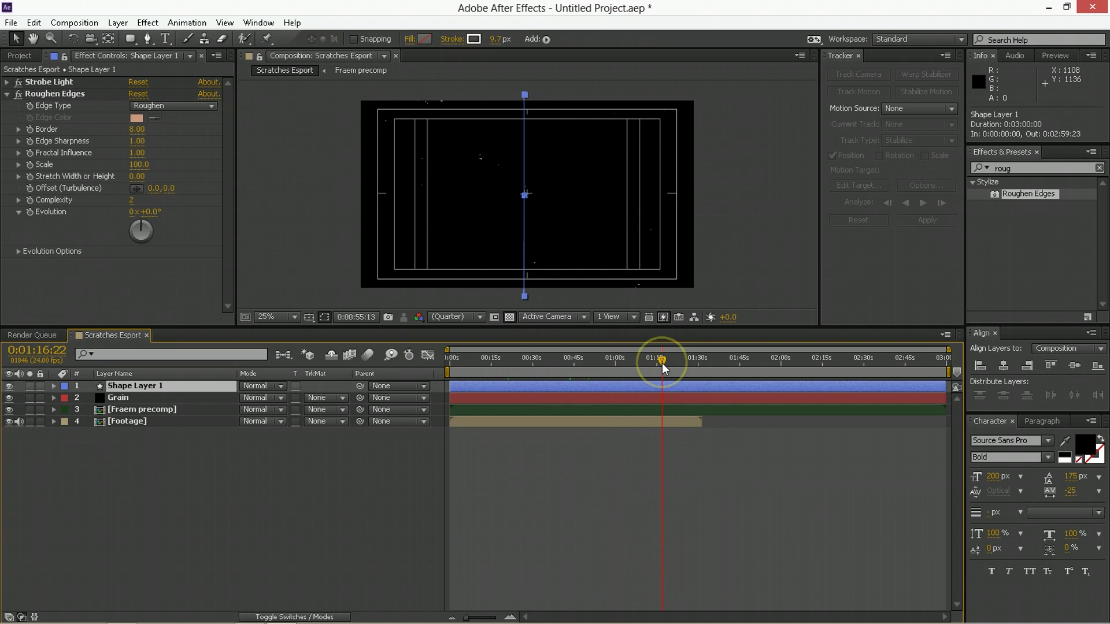
click(723, 363)
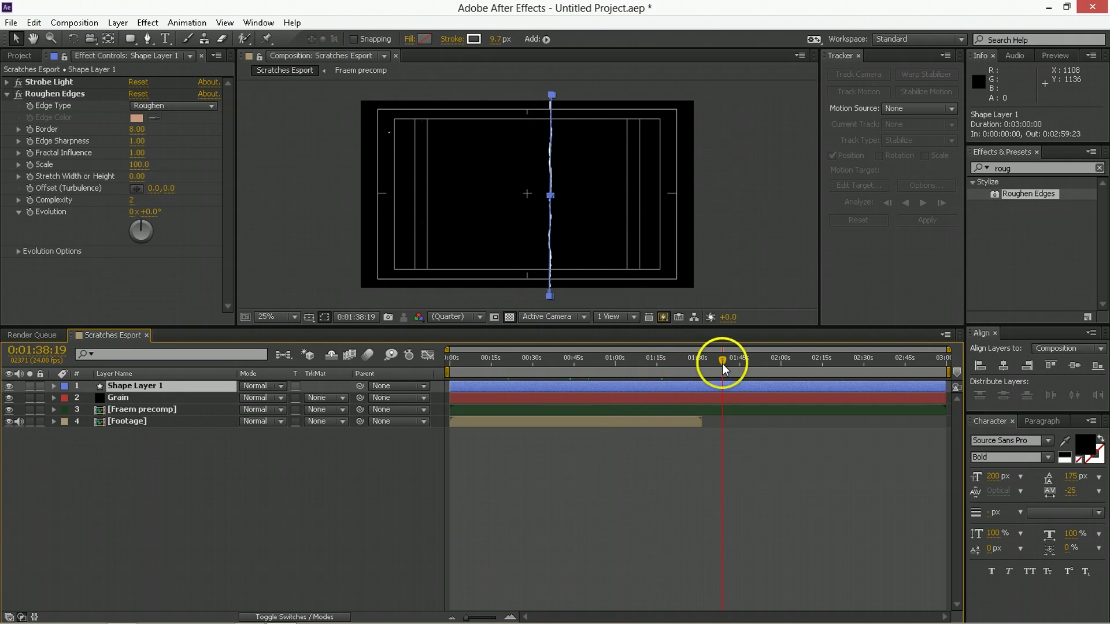
Step: Lengthen Strobe Light's Strobe Duration to 0.25 seconds
click(606, 474)
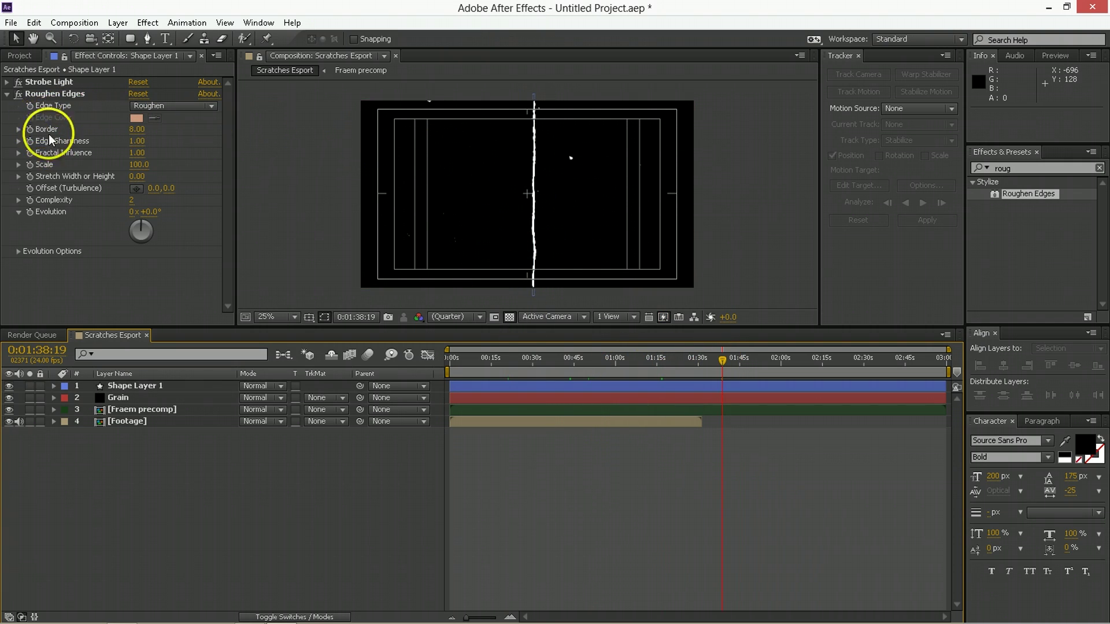
click(8, 82)
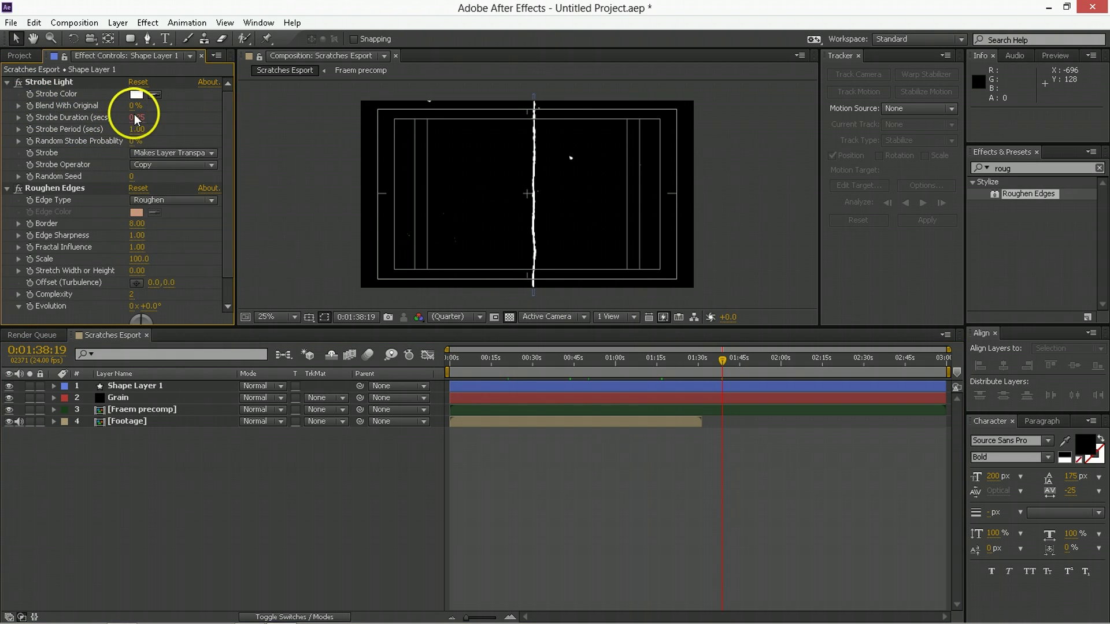
drag(139, 117, 133, 127)
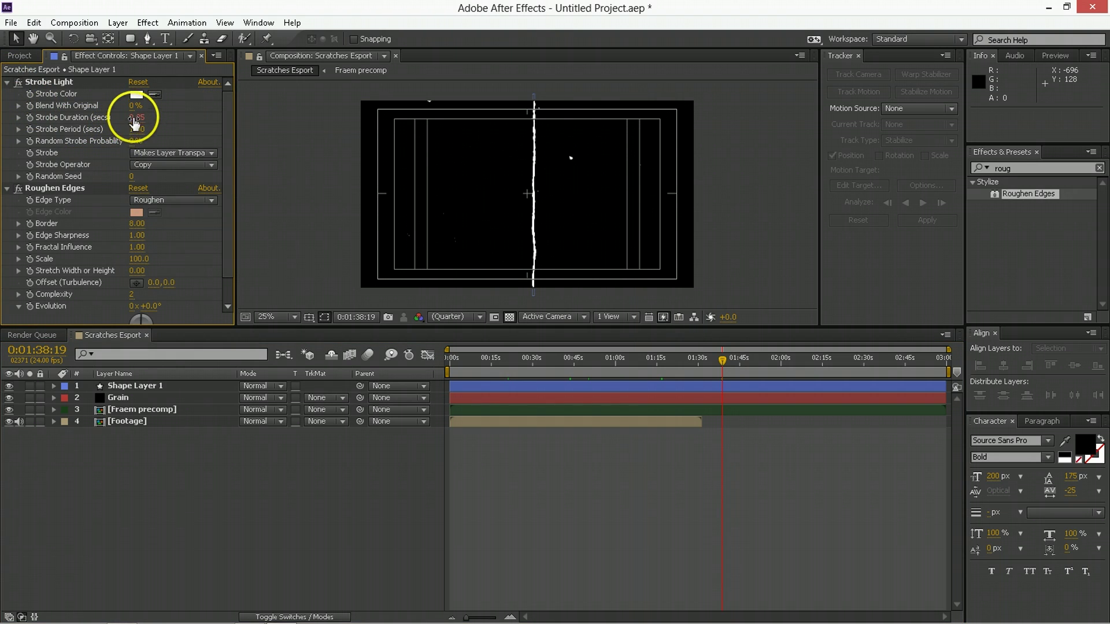
click(692, 389)
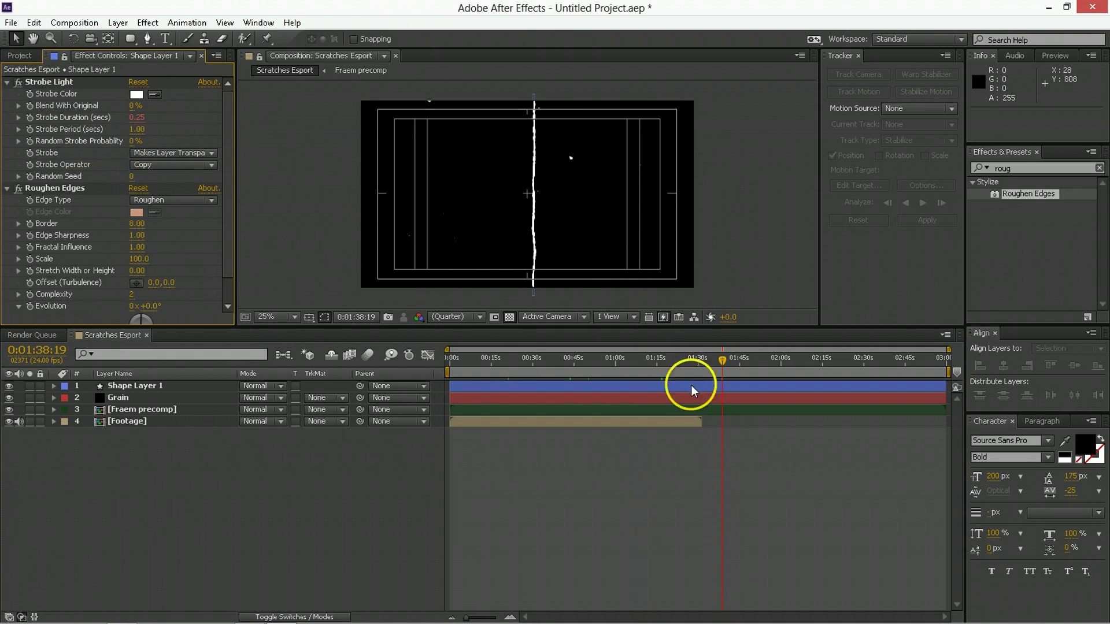
Step: Duplicate the scratch shape layer twice and move all three scratches right of centre
click(657, 386)
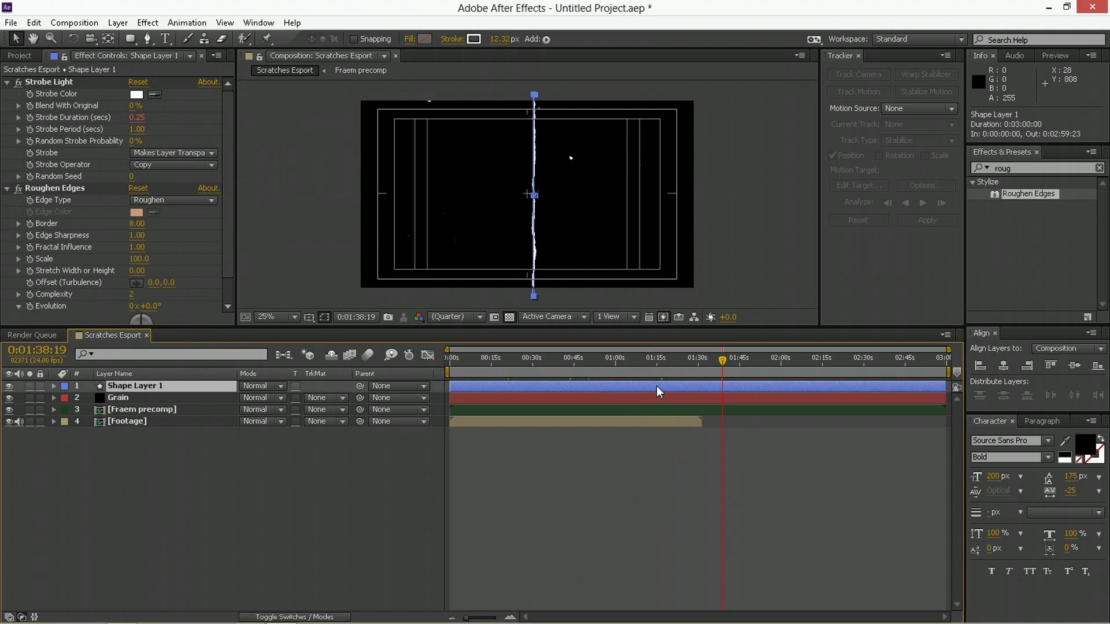
key(ctrl+d)
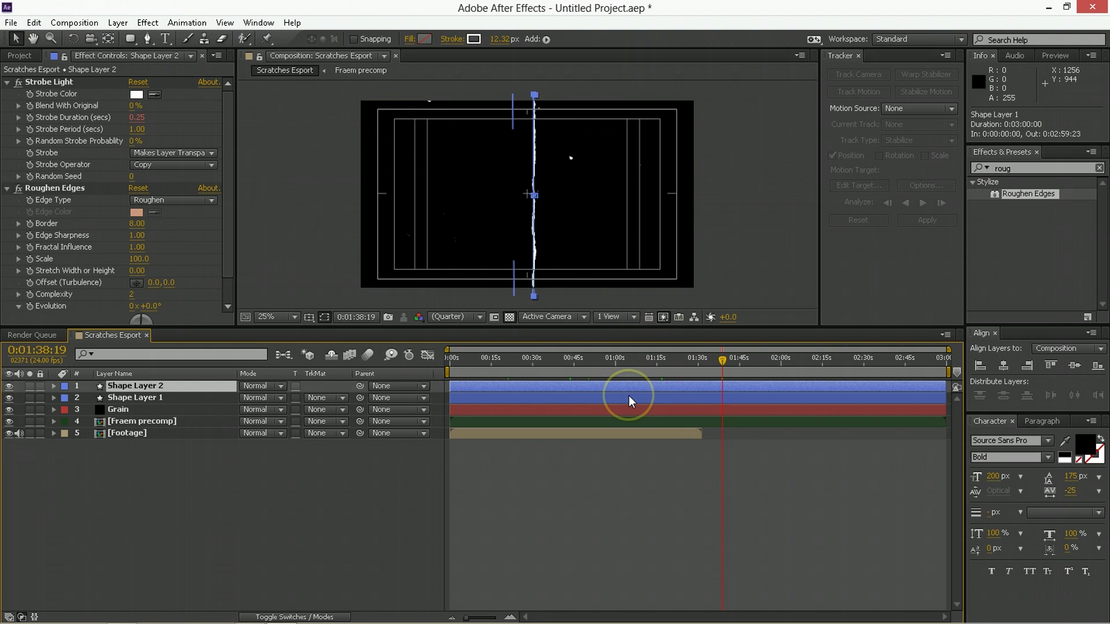
key(ctrl+d)
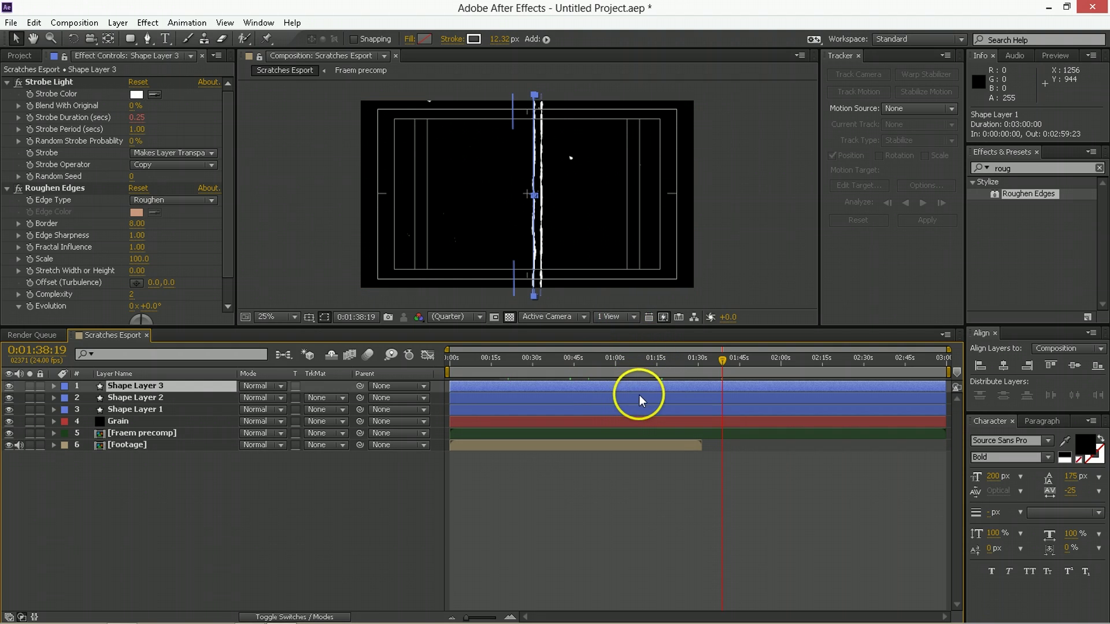
shift+click(613, 407)
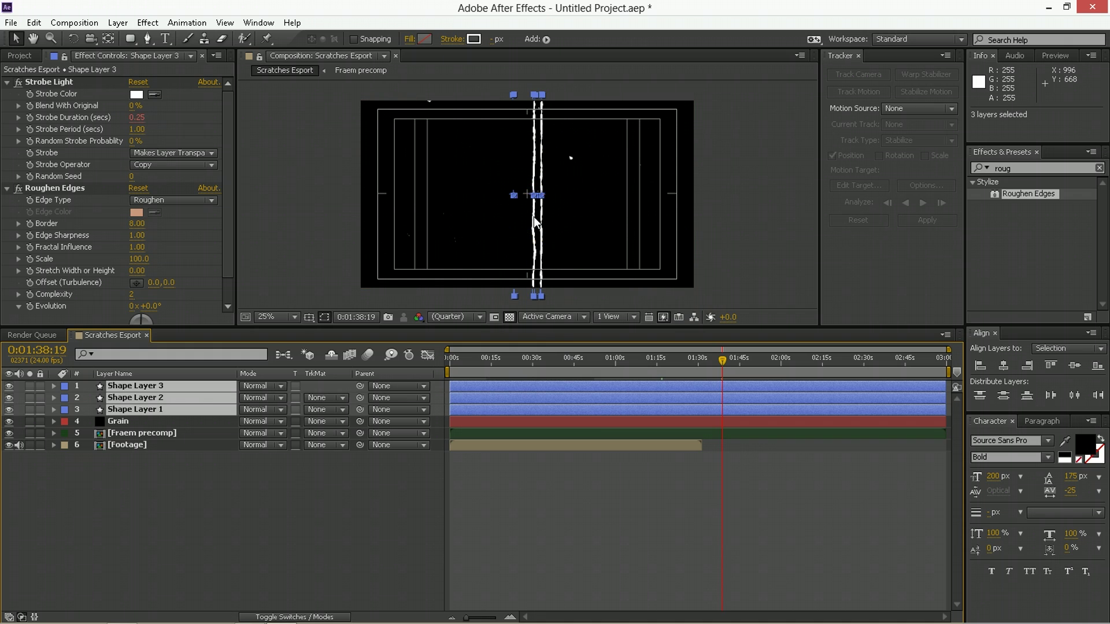
drag(536, 220, 463, 219)
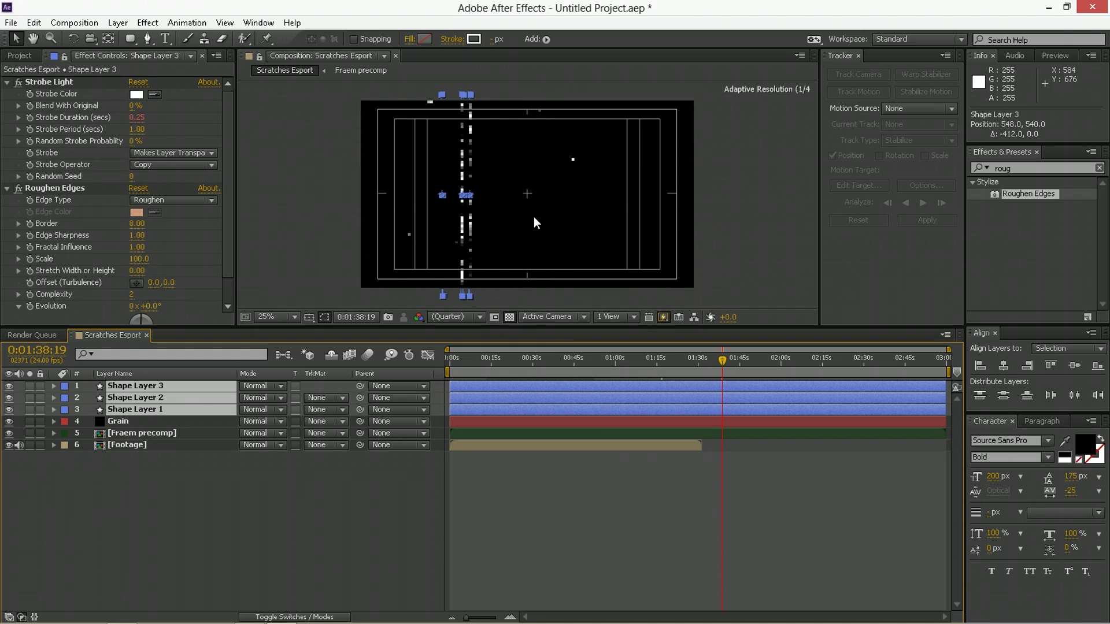
drag(533, 217, 575, 214)
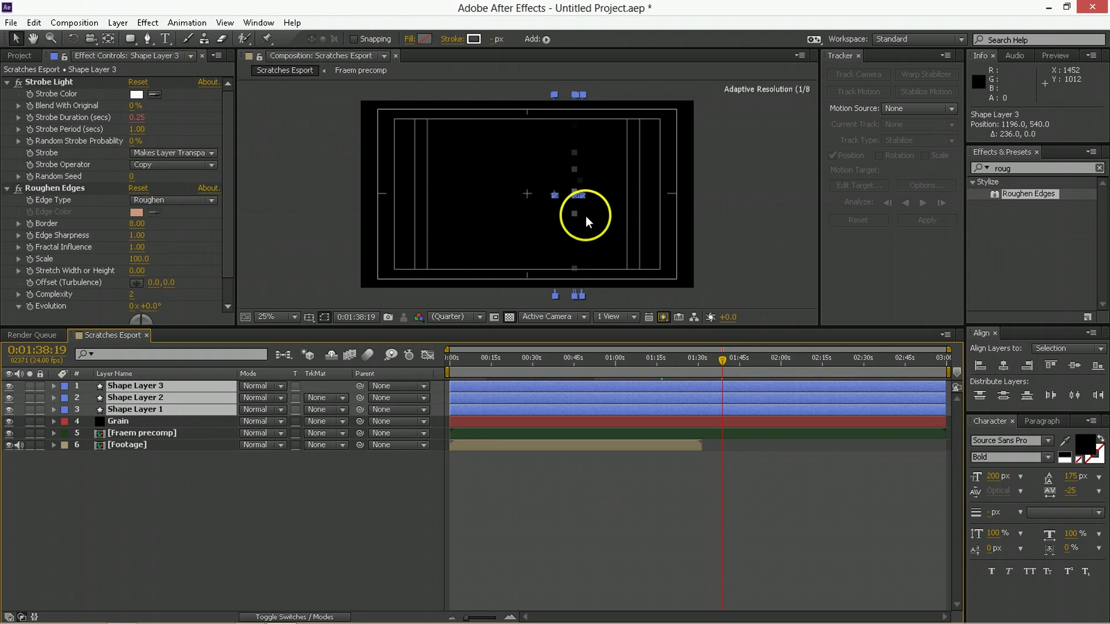
click(589, 484)
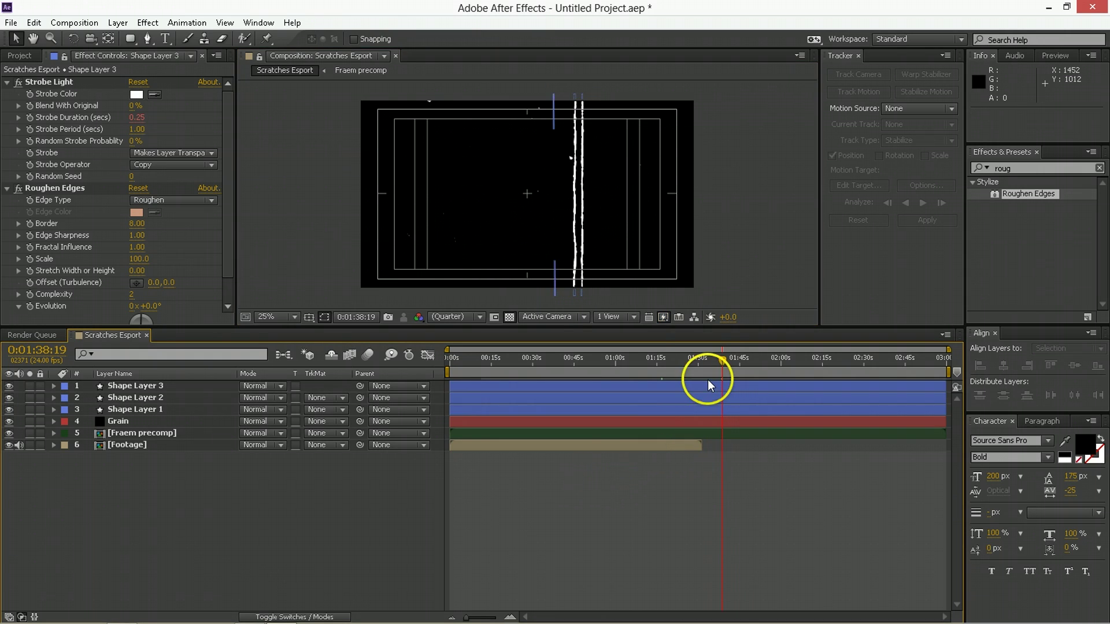
click(124, 425)
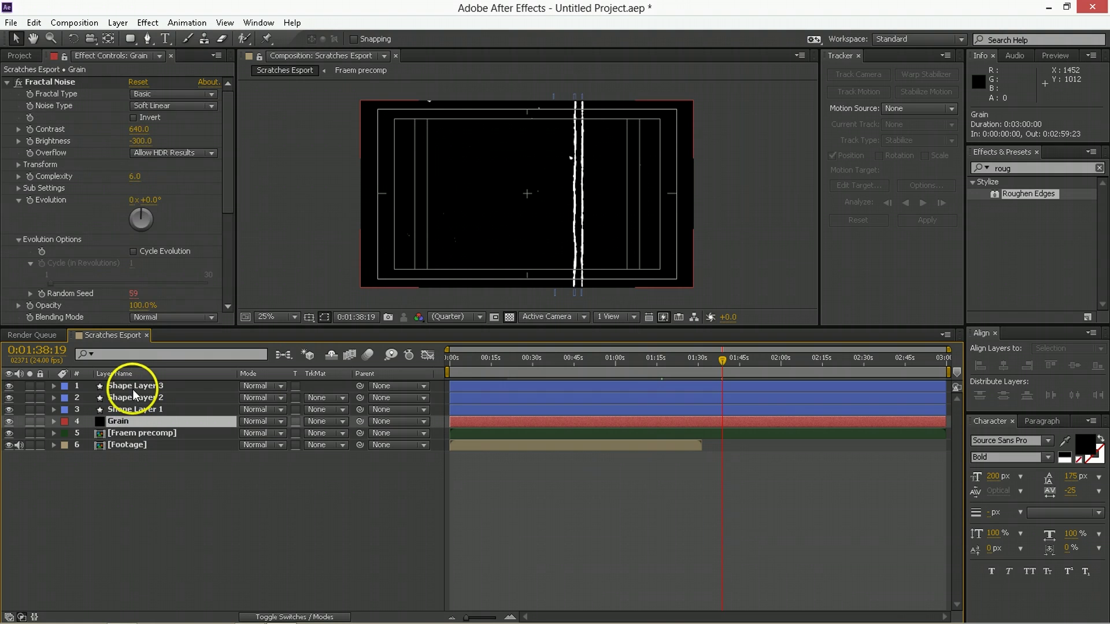
Step: Pre-compose the Grain and three scratch layers into 'grain and scratches'
shift+click(129, 386)
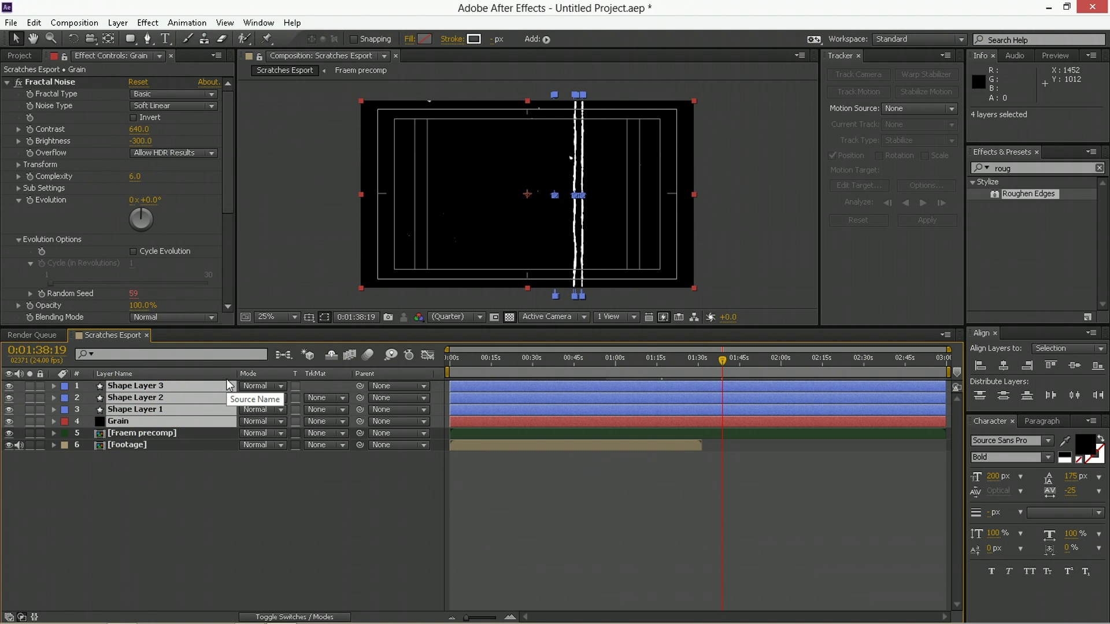
key(ctrl+shift+c)
text(grain)
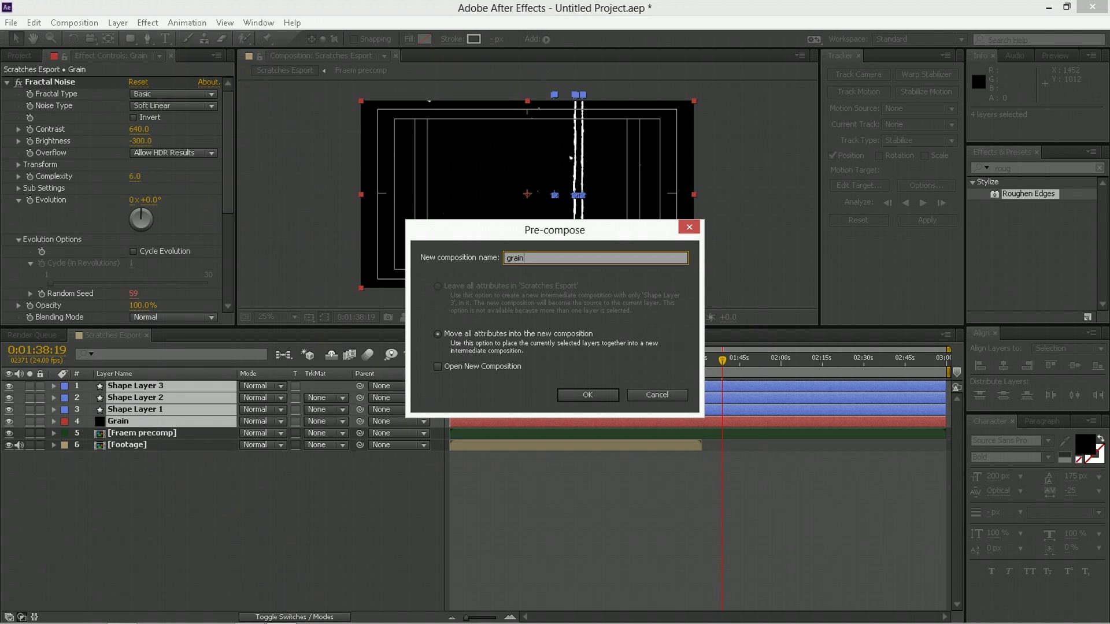
text( and scratches)
key(Return)
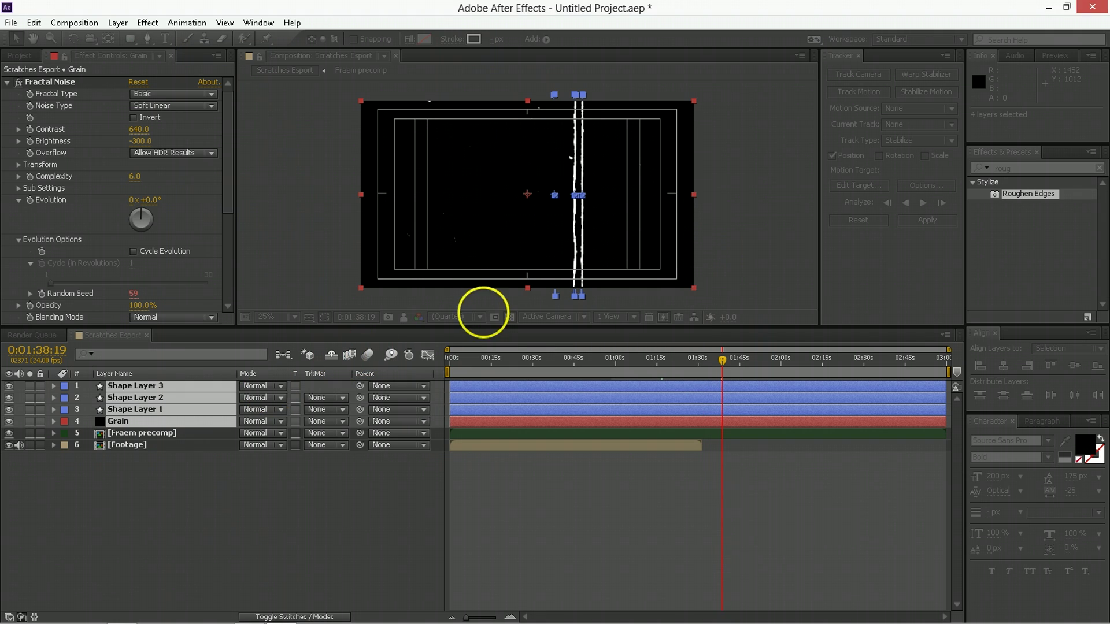
Step: Set the 'grain and scratches' layer to Add mode and place it below Fraem precomp
click(176, 388)
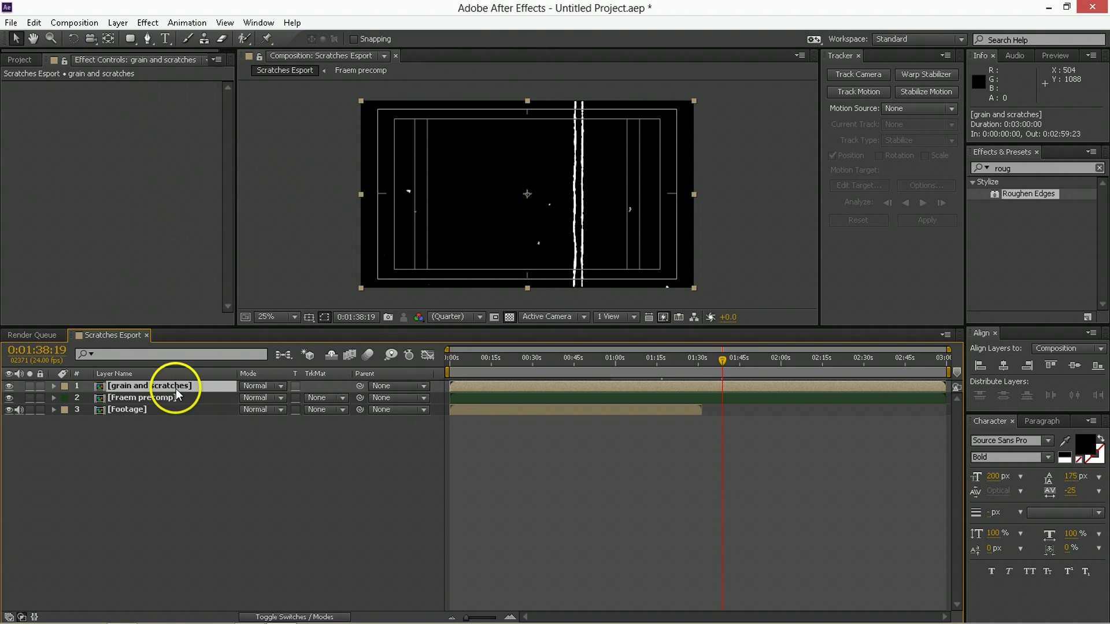
click(263, 386)
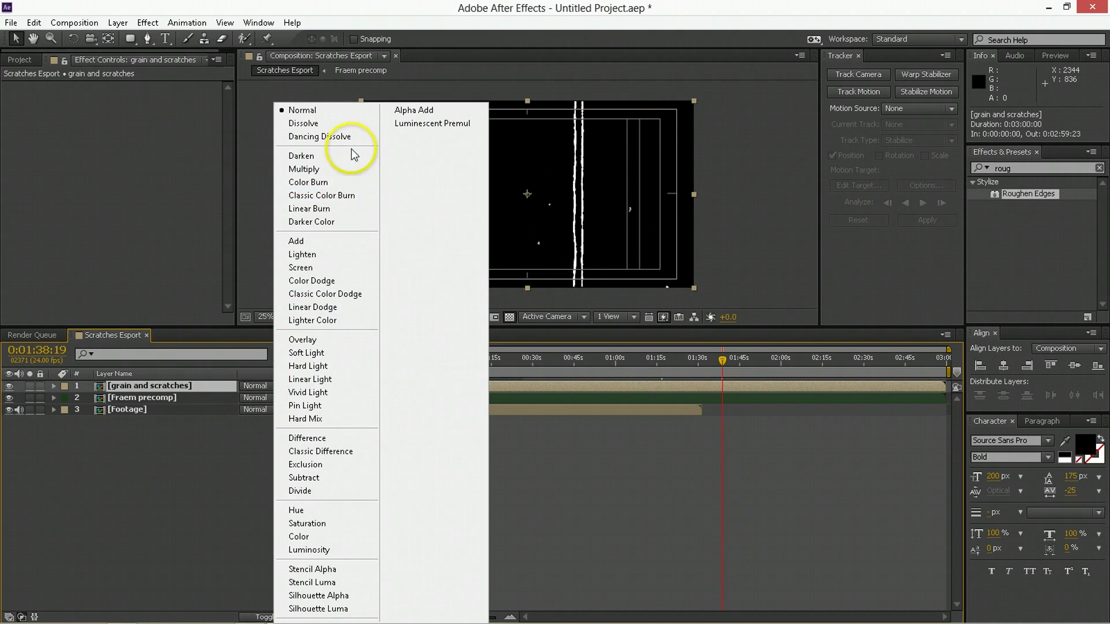
click(308, 240)
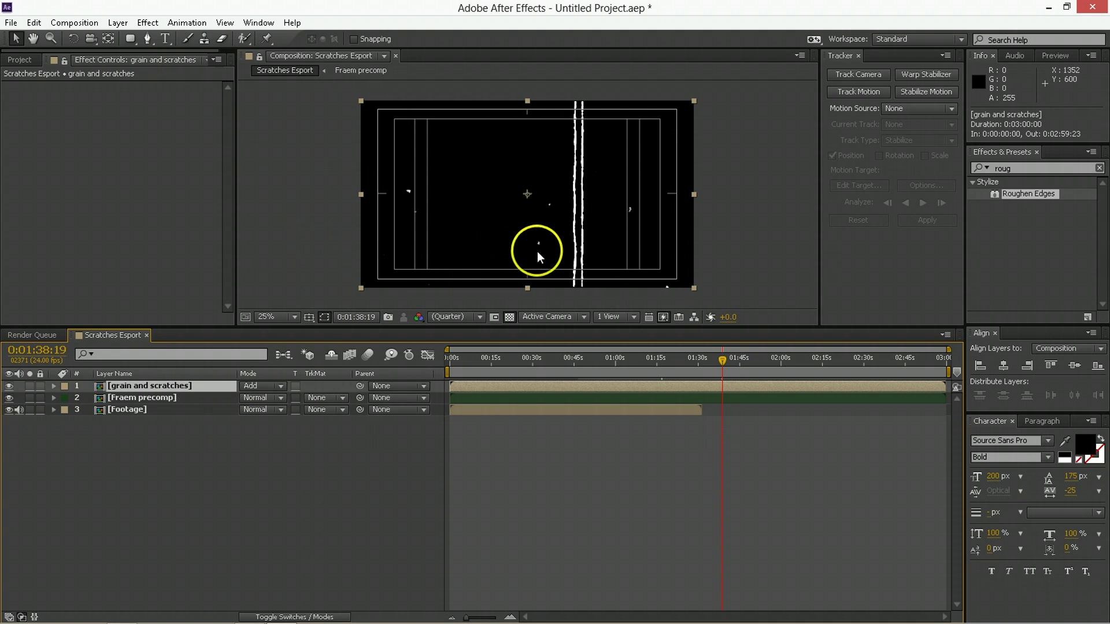
click(582, 360)
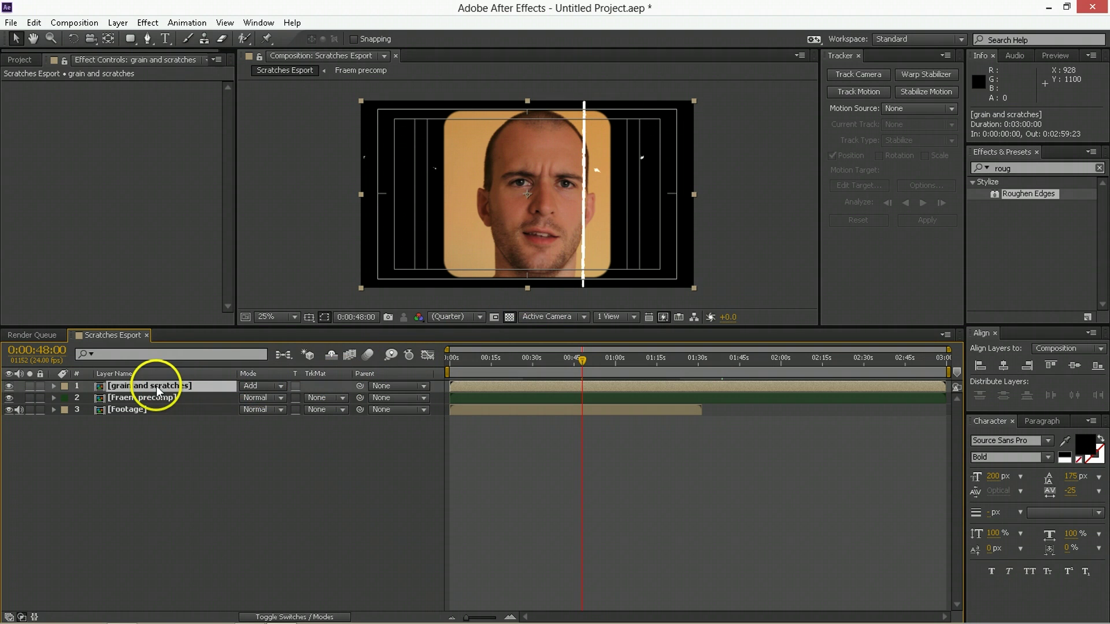
drag(156, 386, 154, 403)
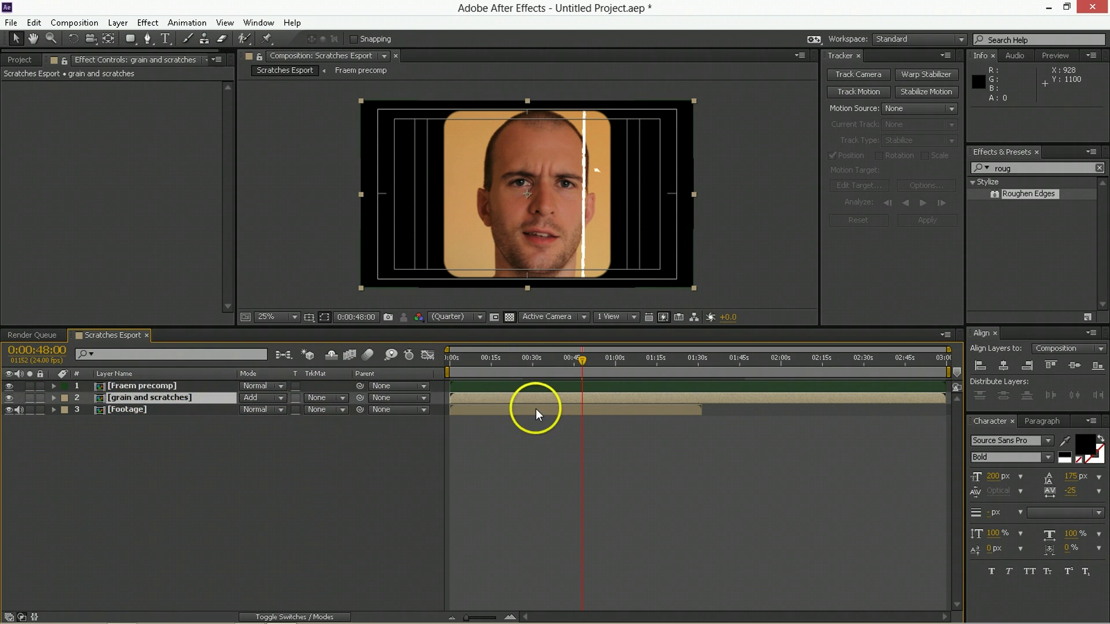
click(1034, 168)
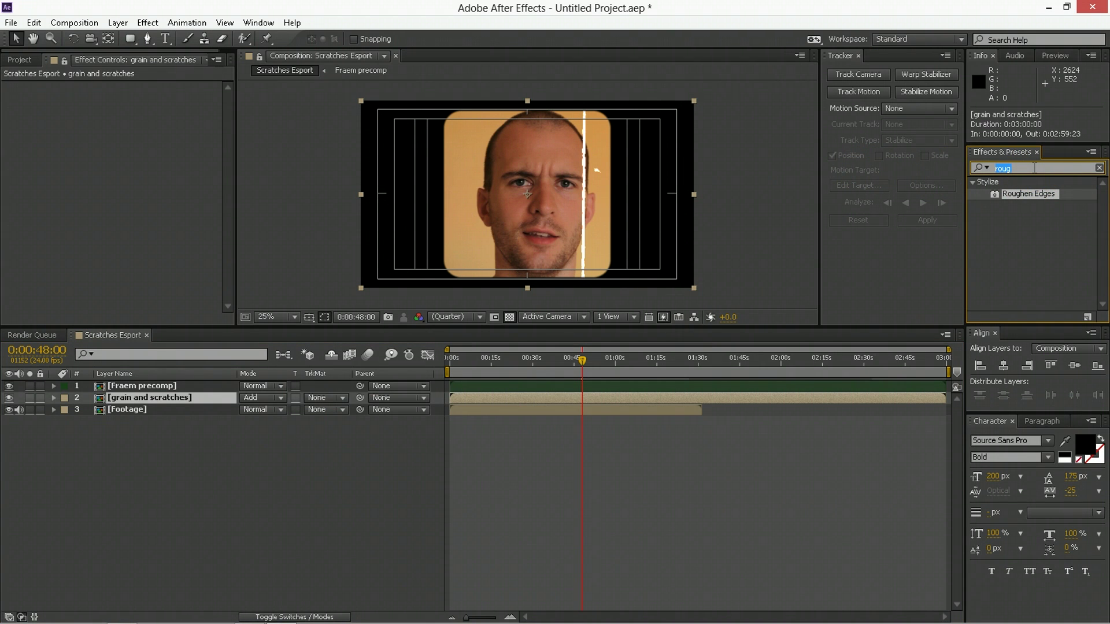
Step: Apply Invert to 'grain and scratches' and switch its blend mode to Multiply
text(in)
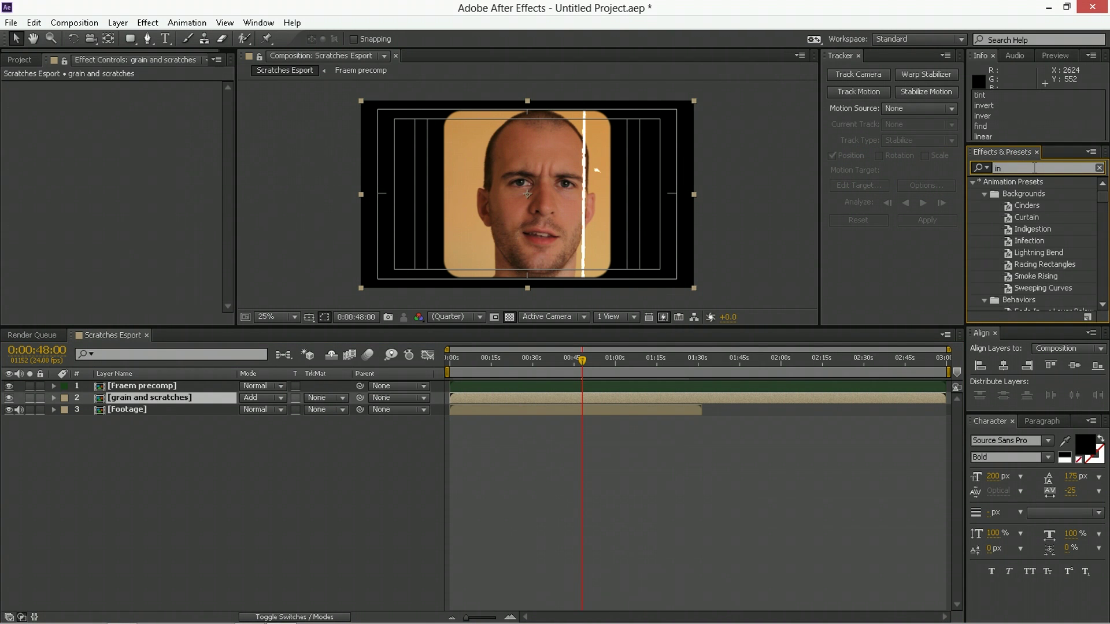
text(ver)
drag(1022, 235, 551, 398)
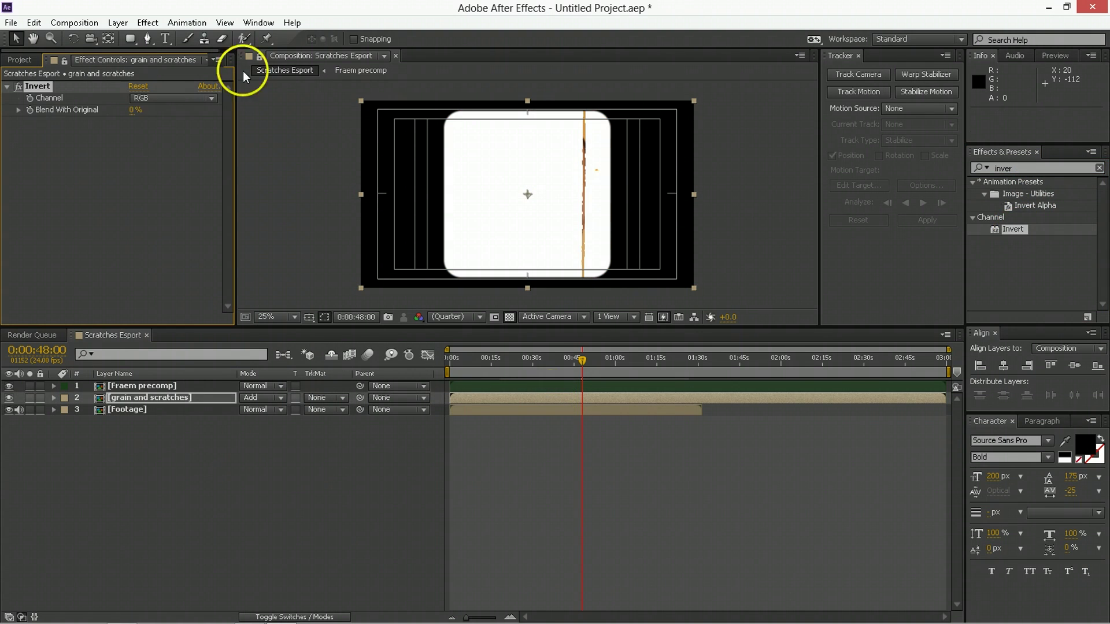
click(262, 399)
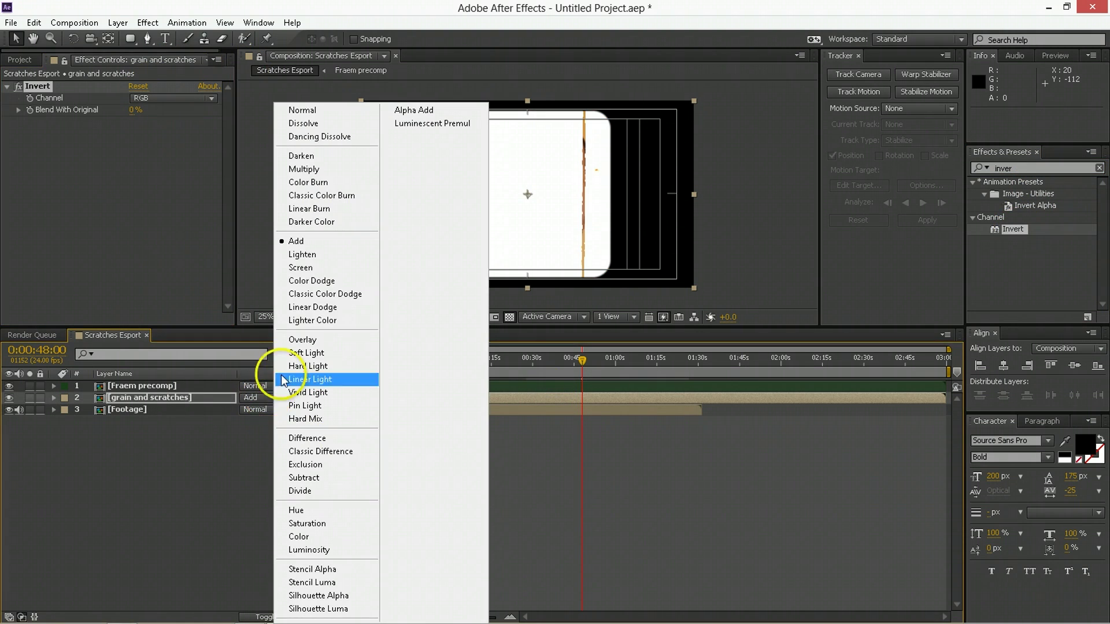
click(304, 169)
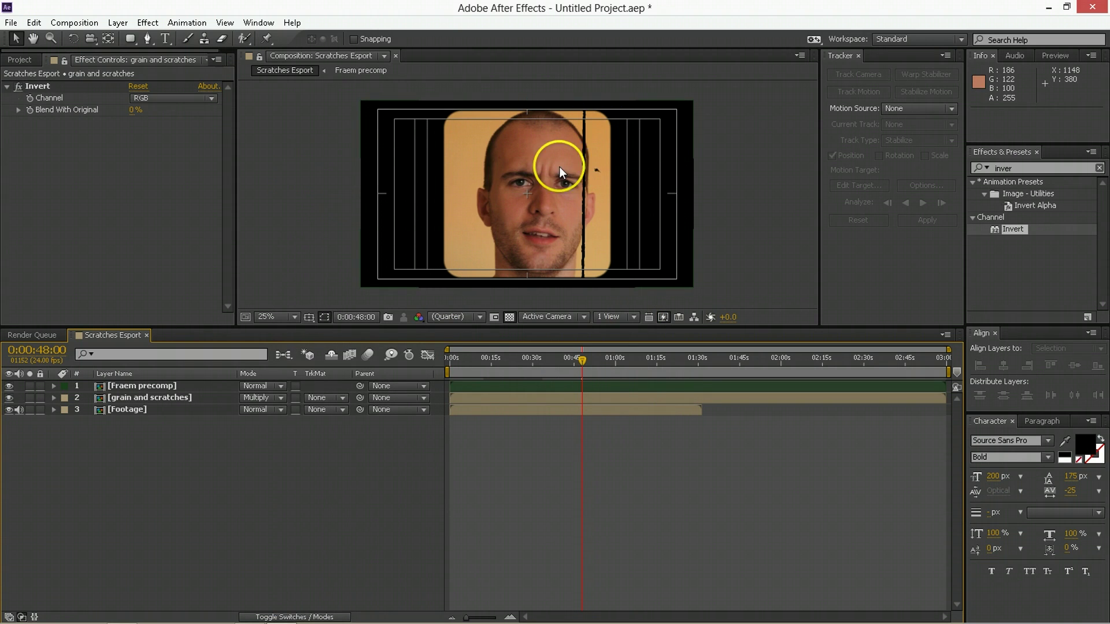
click(647, 399)
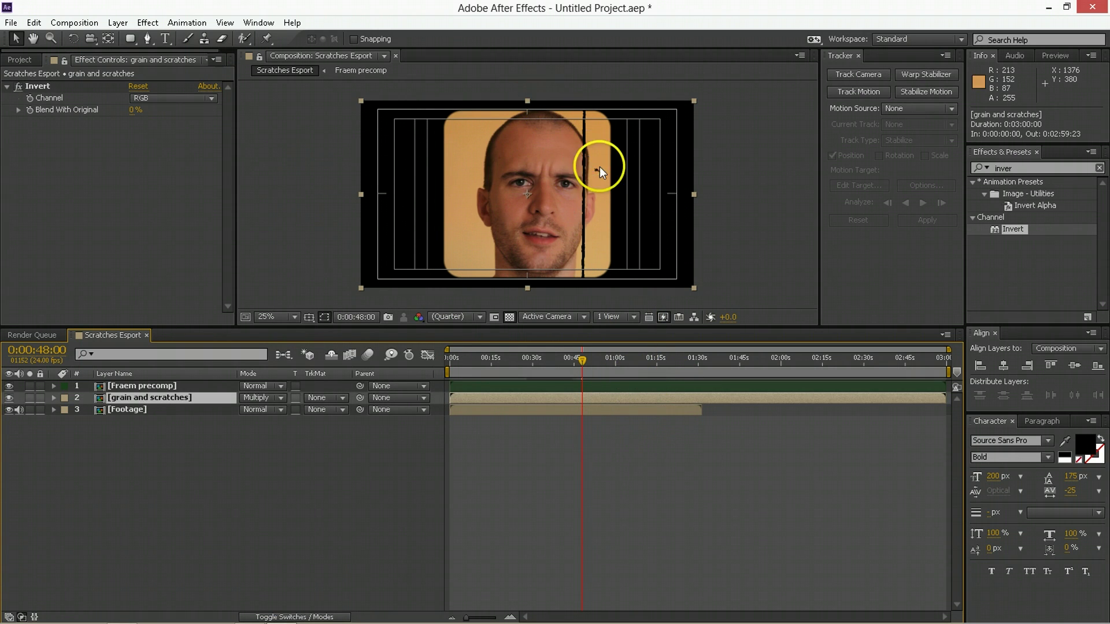
Step: Add Fast Blur to 'grain and scratches' with Blurriness 5.0
click(1021, 168)
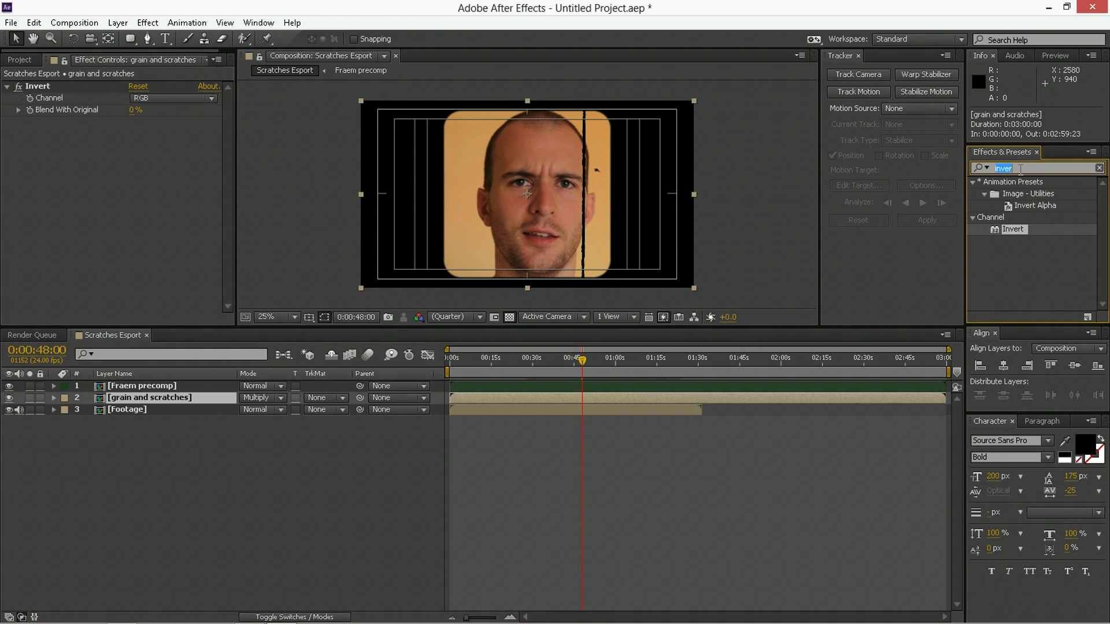
text(fast)
drag(1022, 252, 175, 135)
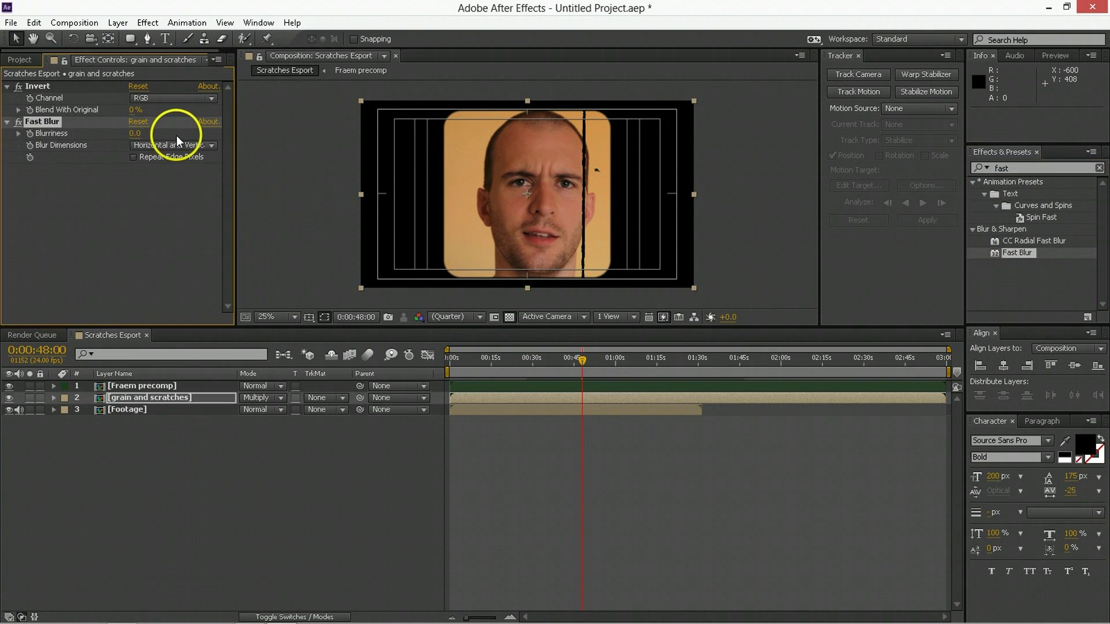
click(136, 134)
text(5)
key(Return)
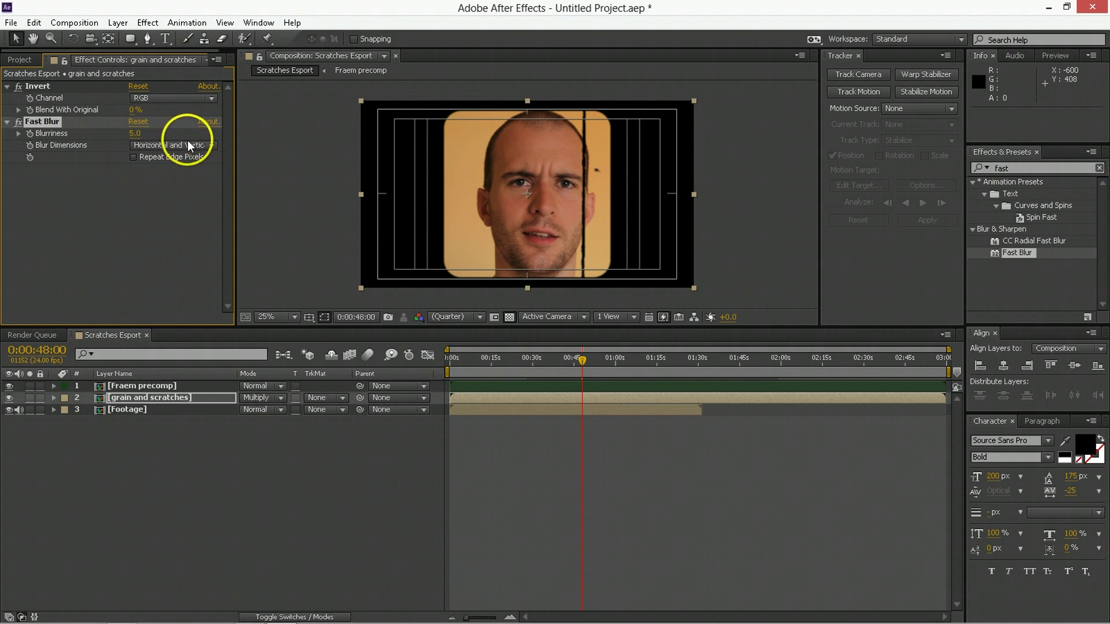
click(681, 453)
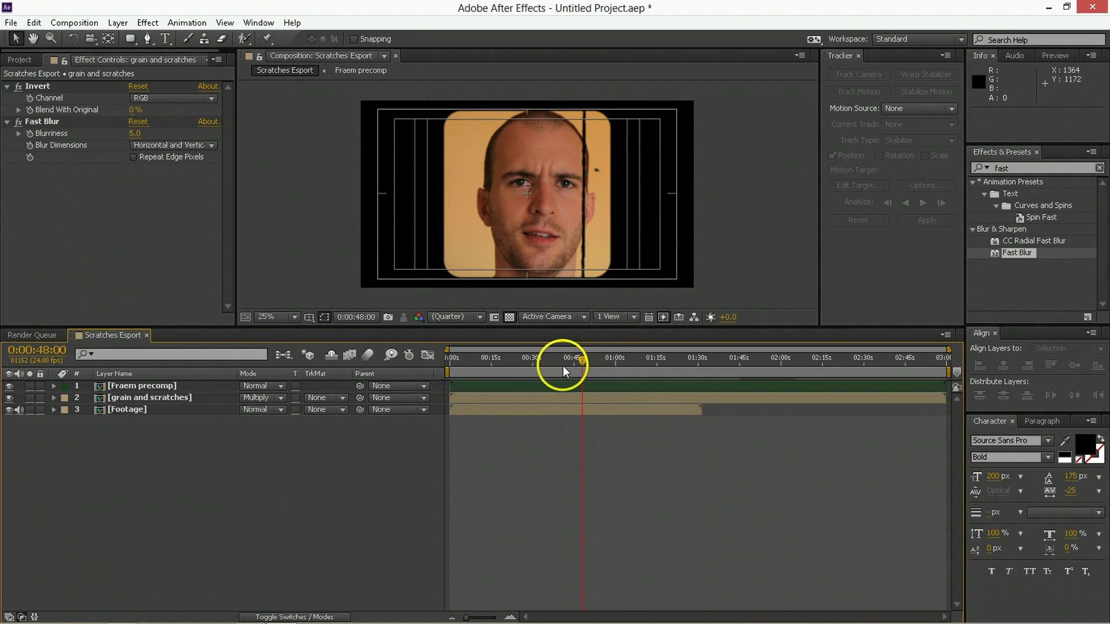
click(563, 365)
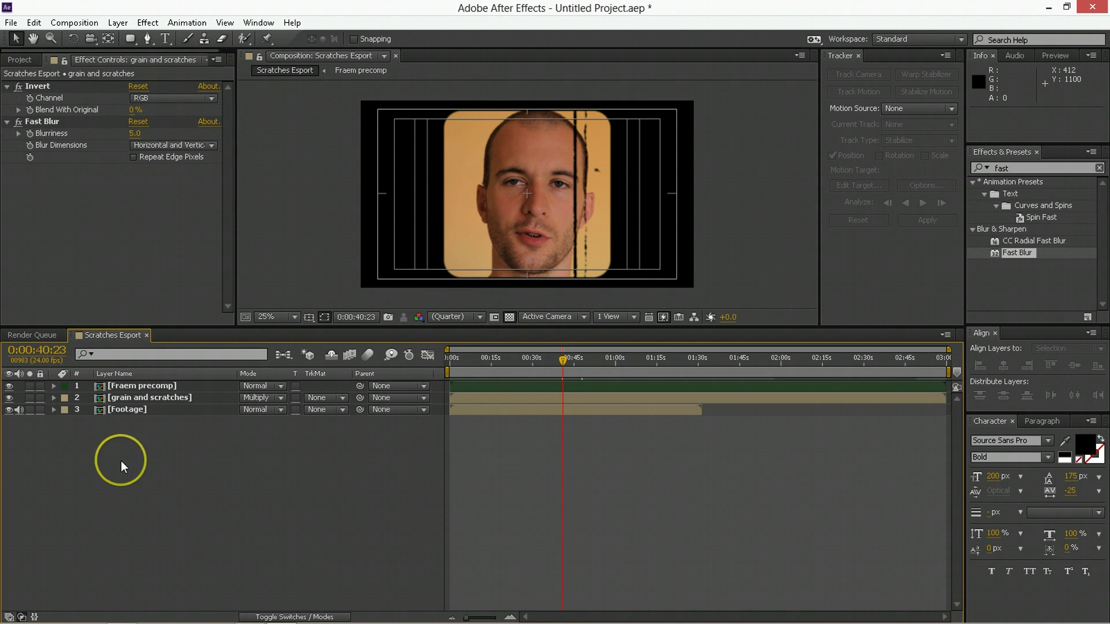
Step: Add a new adjustment layer to the composition
right_click(209, 450)
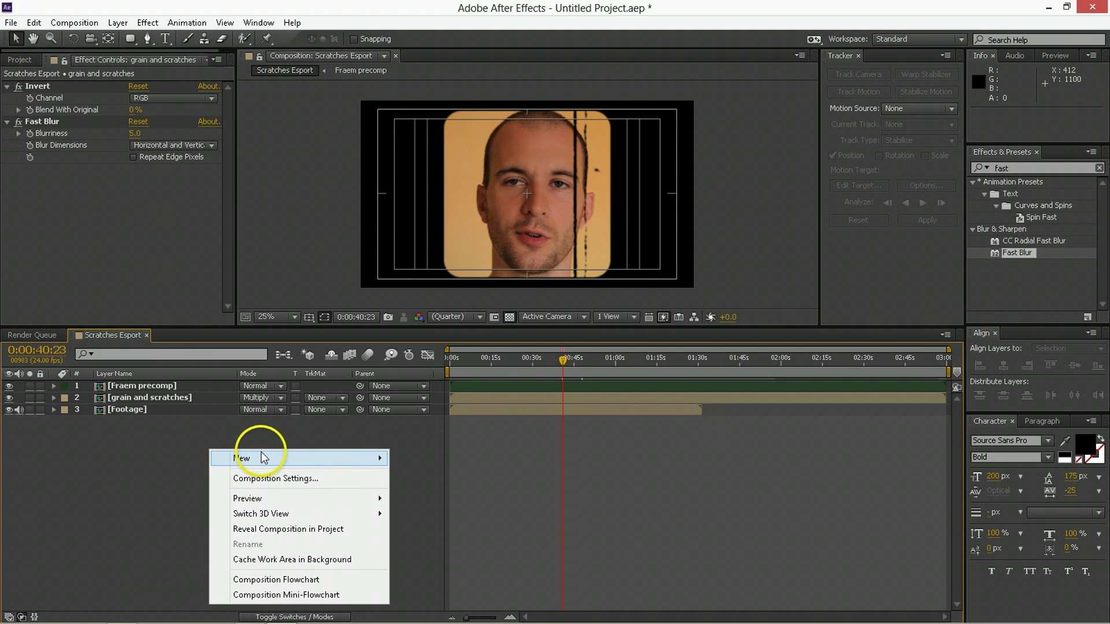
mouse_move(260, 456)
click(498, 572)
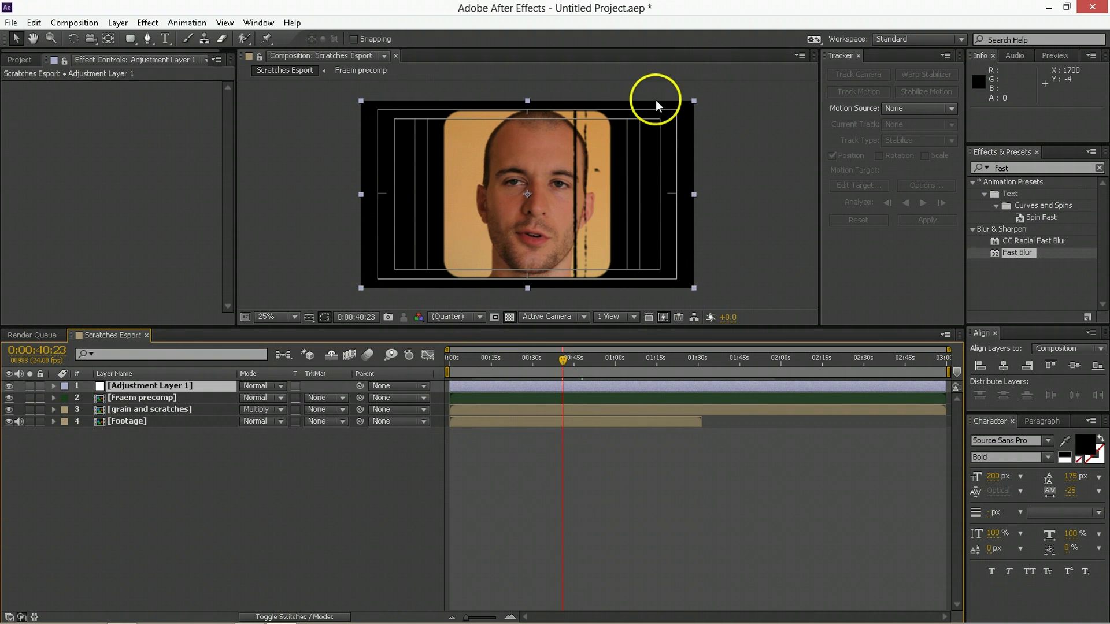
Step: Apply Offset to Adjustment Layer 1 and shift the centre down to 960.0, 1293.0
click(1032, 162)
double_click(1027, 168)
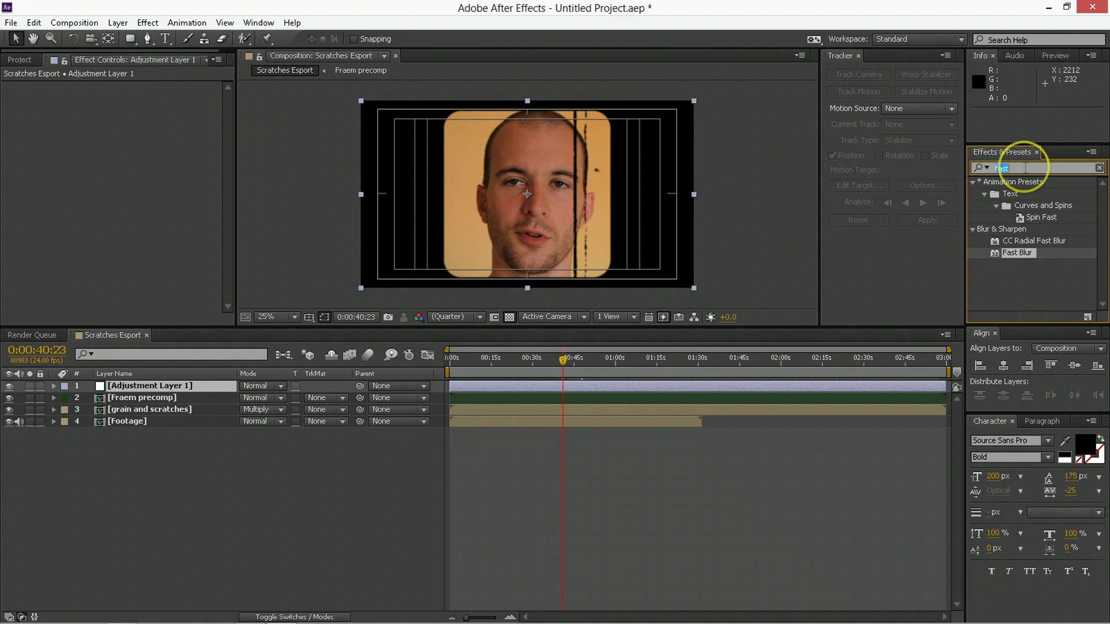
text(offset)
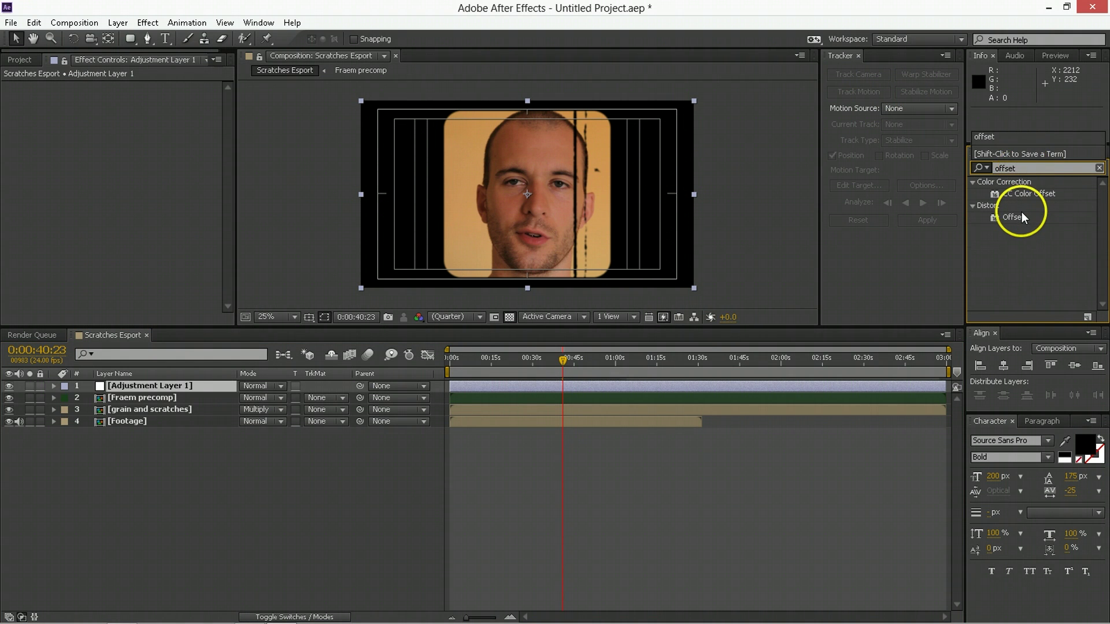
drag(1020, 216, 168, 387)
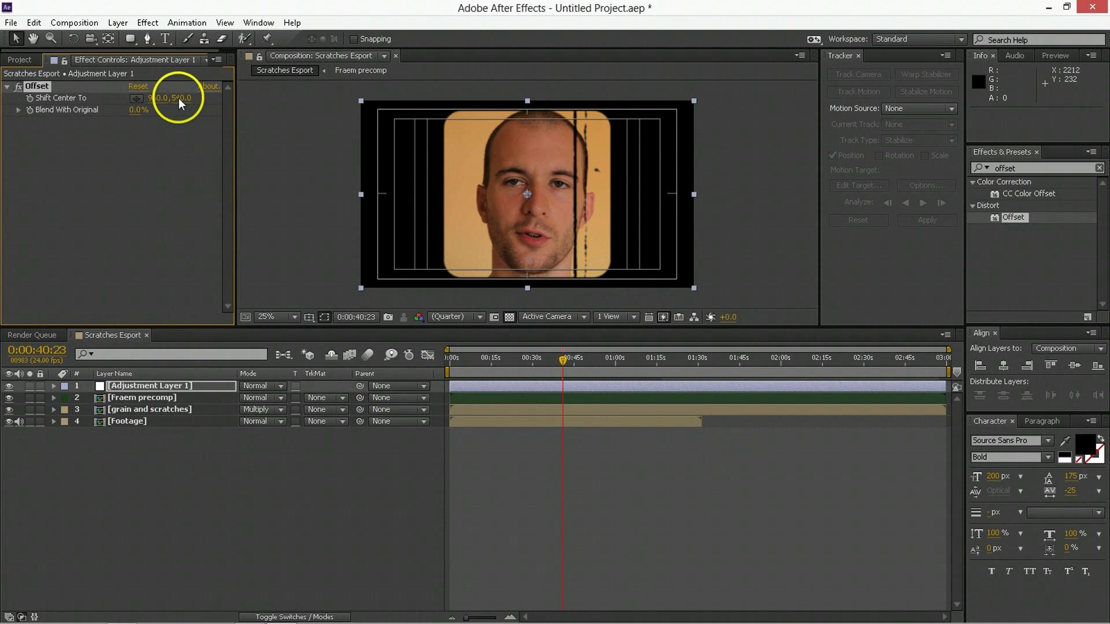
drag(178, 99, 180, 99)
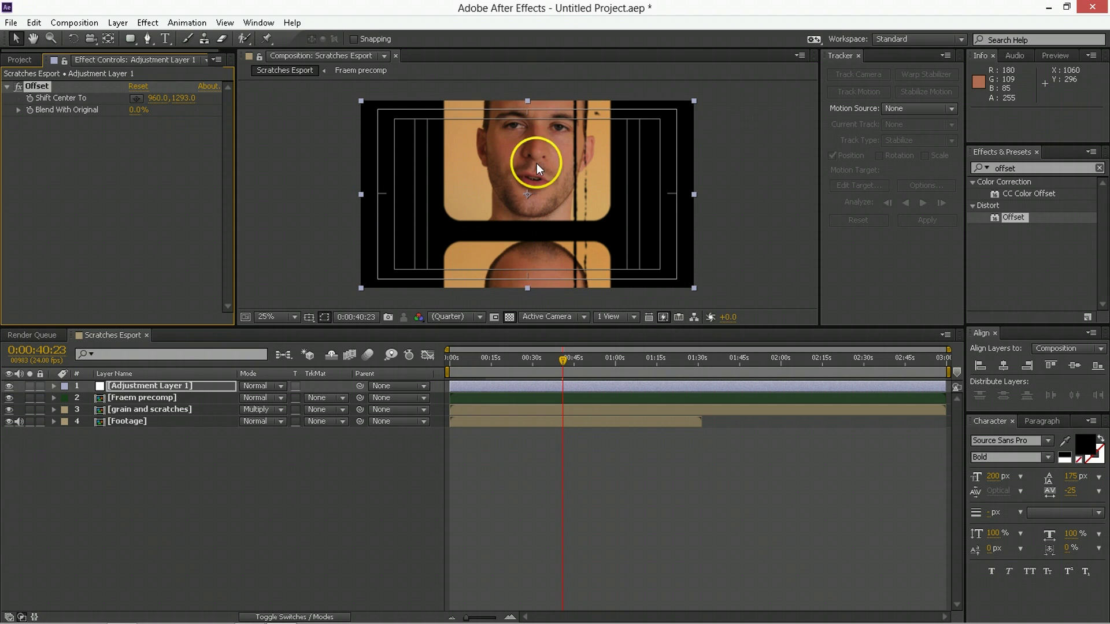
drag(467, 371, 447, 370)
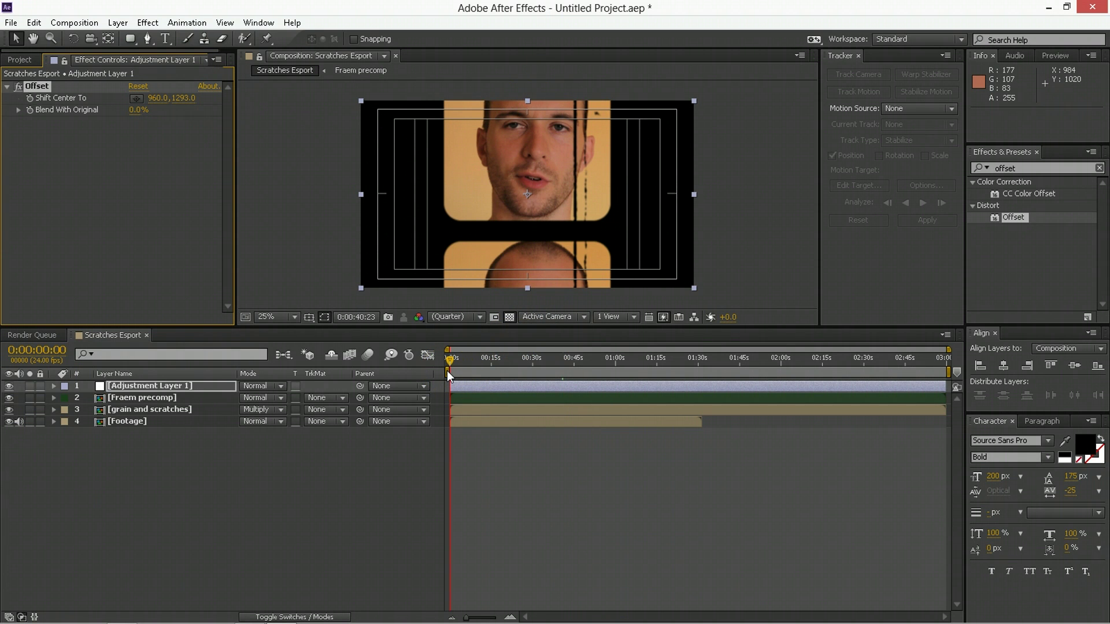
click(540, 200)
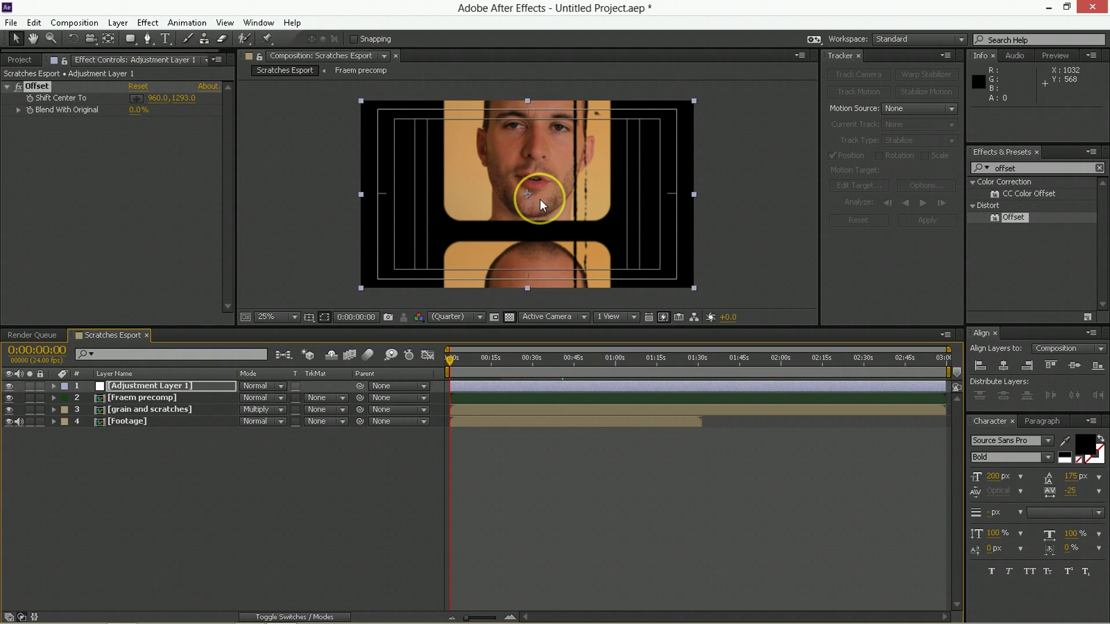
click(184, 99)
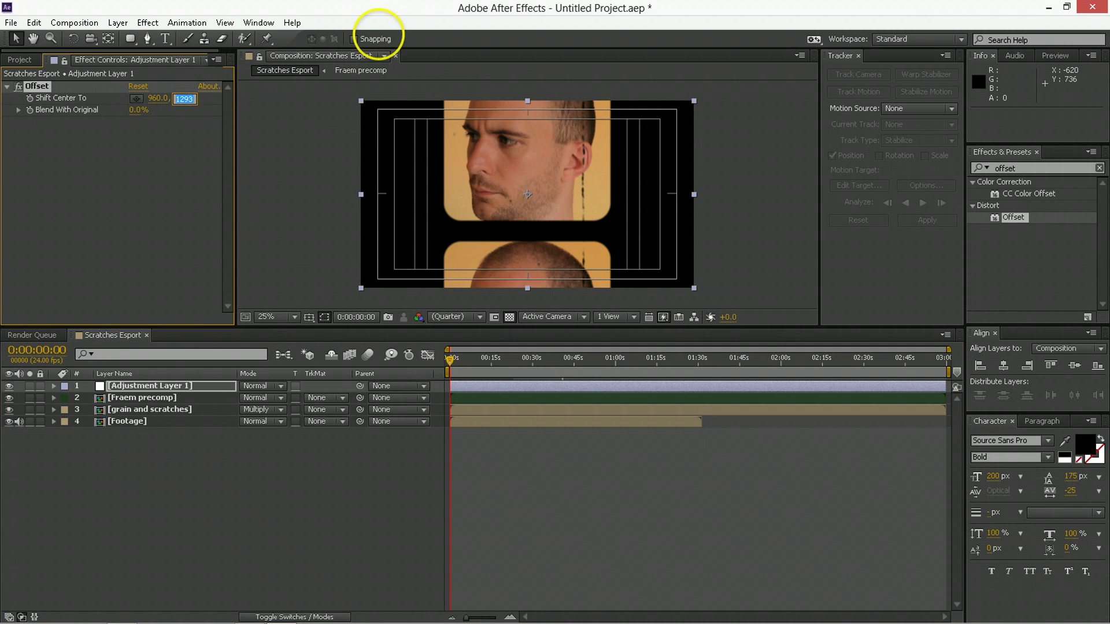
Step: Reset Shift Center To to 960.0, 540.0 and add an expression to it
text(0)
key(Return)
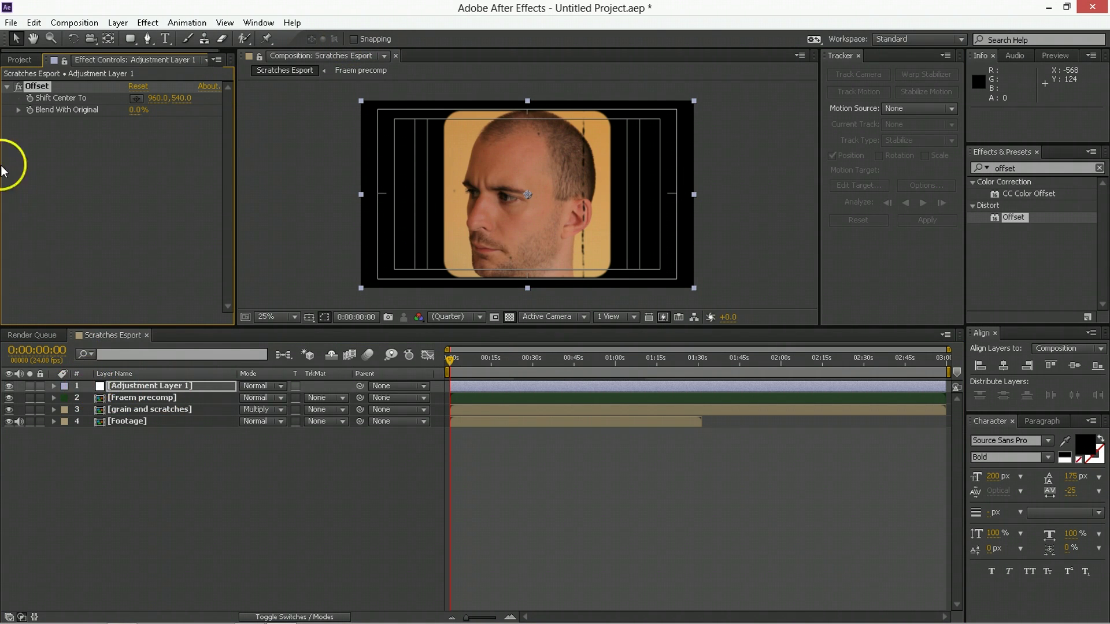
alt+click(30, 102)
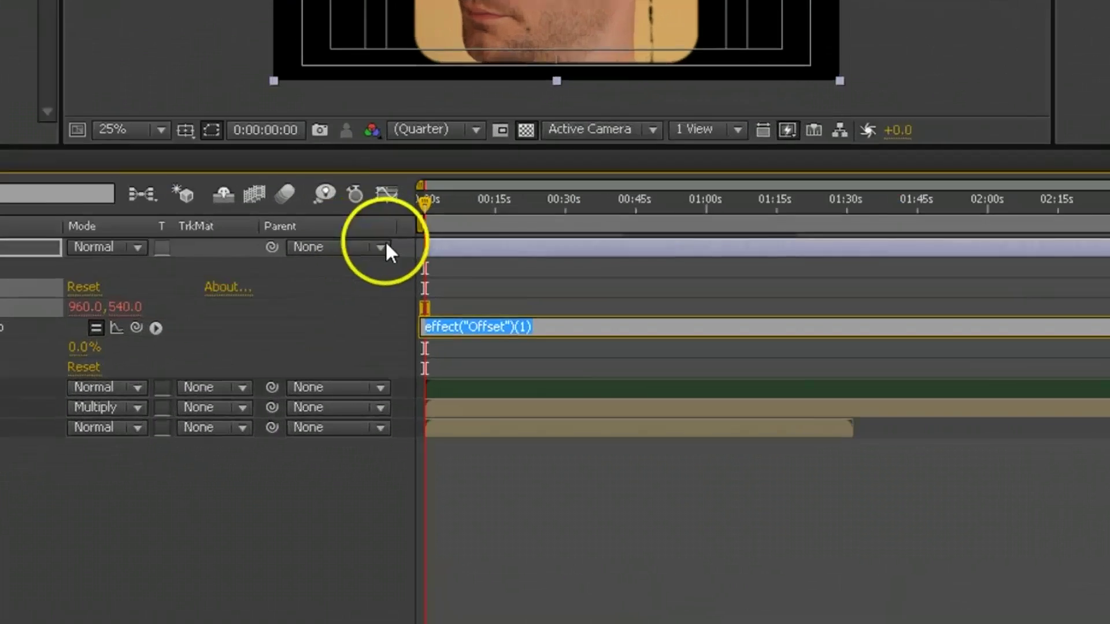
click(544, 410)
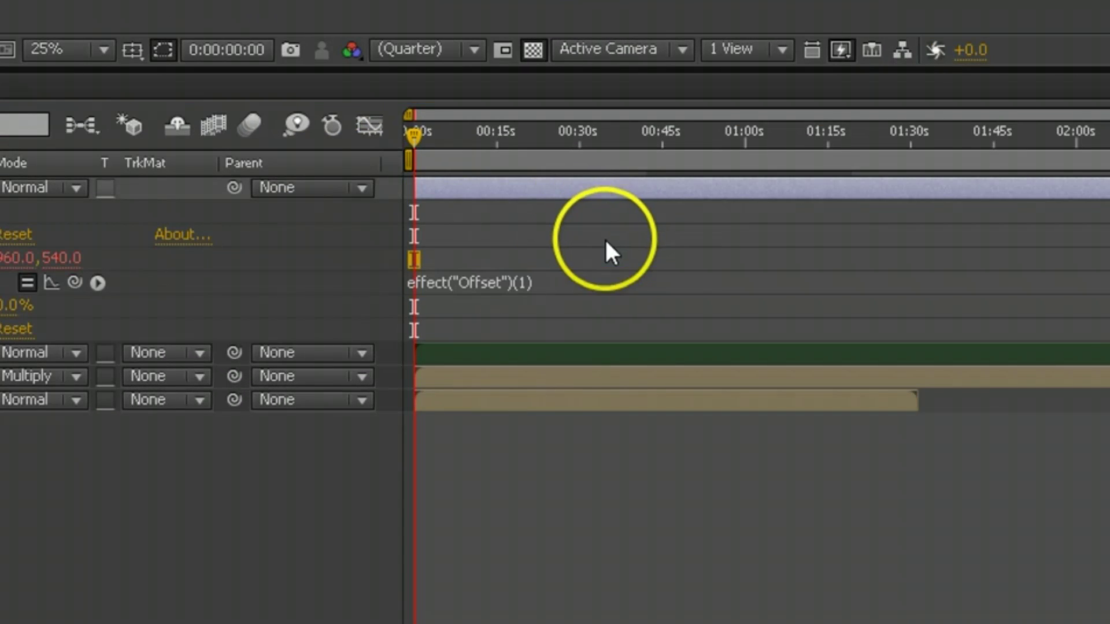
click(546, 288)
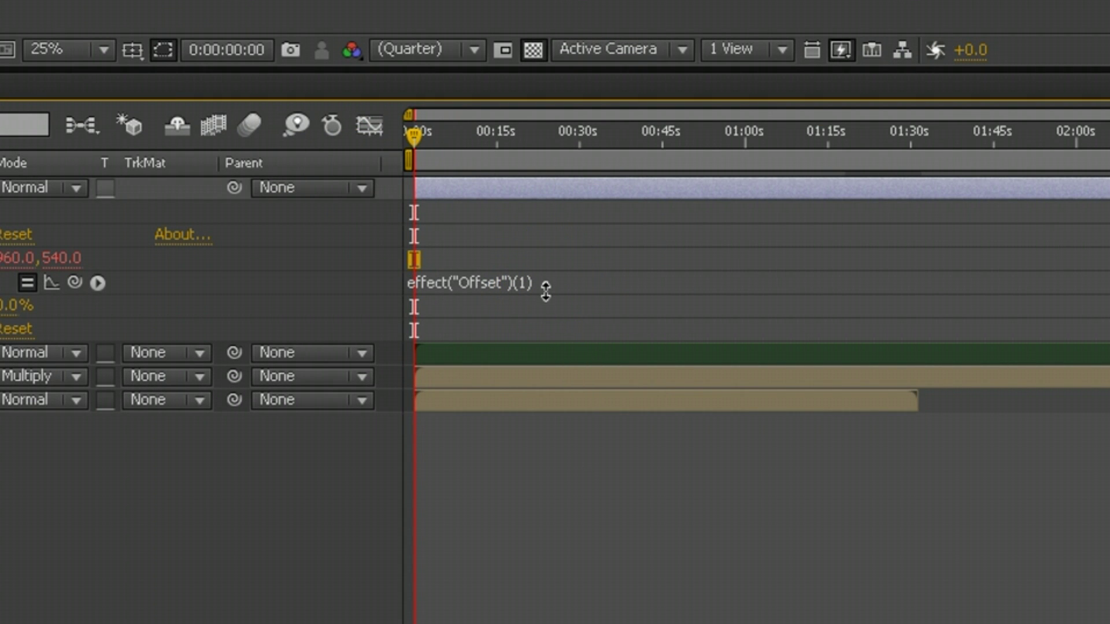
drag(546, 292, 549, 361)
click(533, 278)
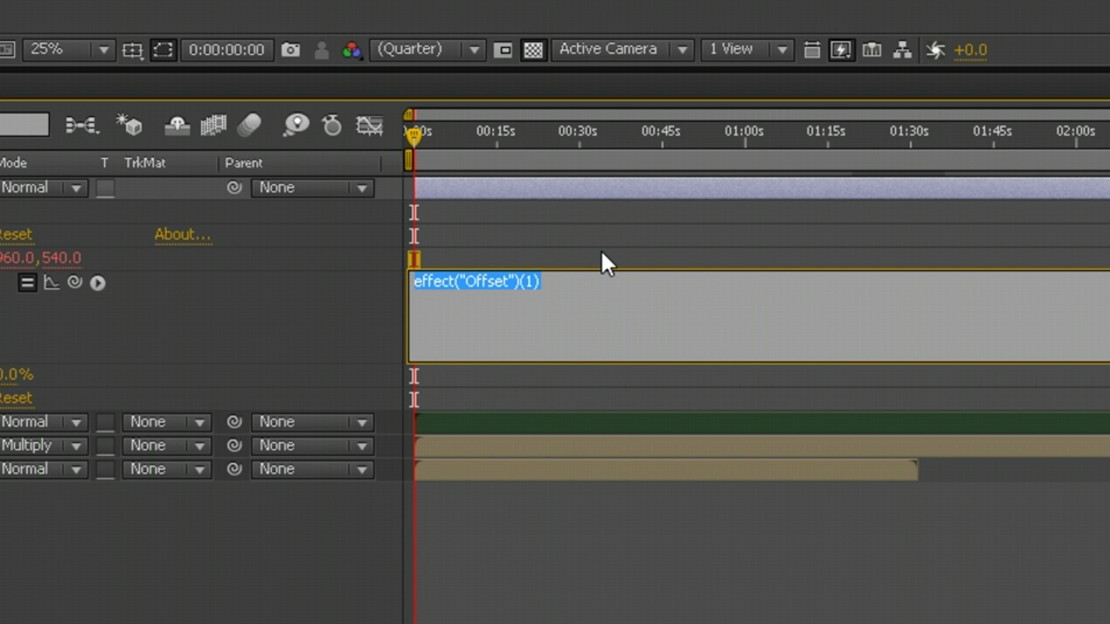
key(Return)
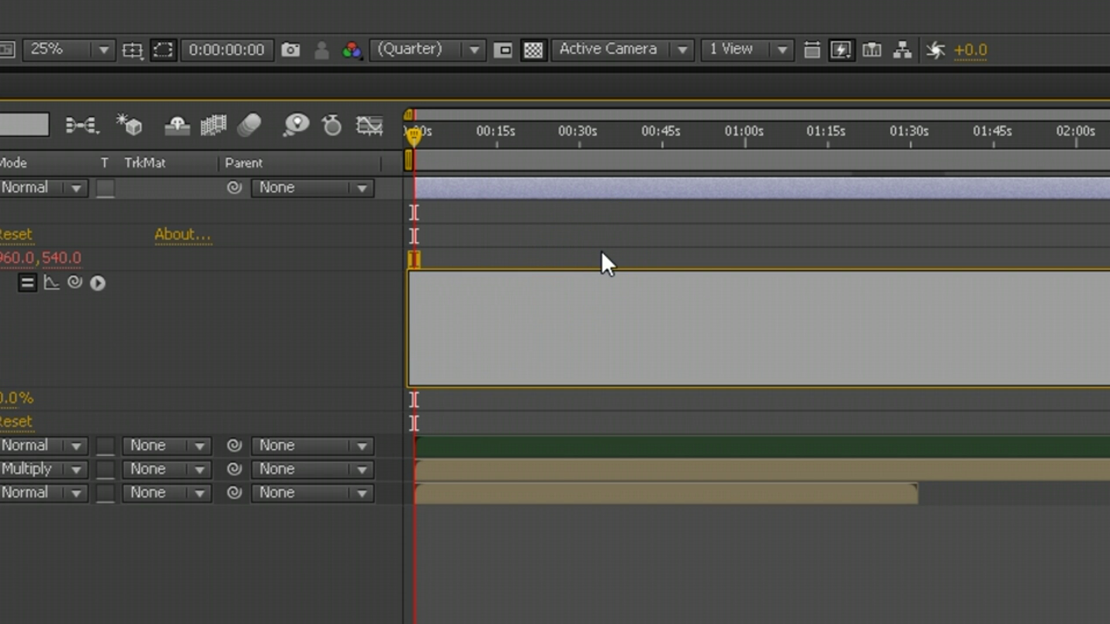
Step: Write the expression x=0; y=random(); value+[x,y] for Shift Center To
text(value+[])
key(Left)
text(x,y)
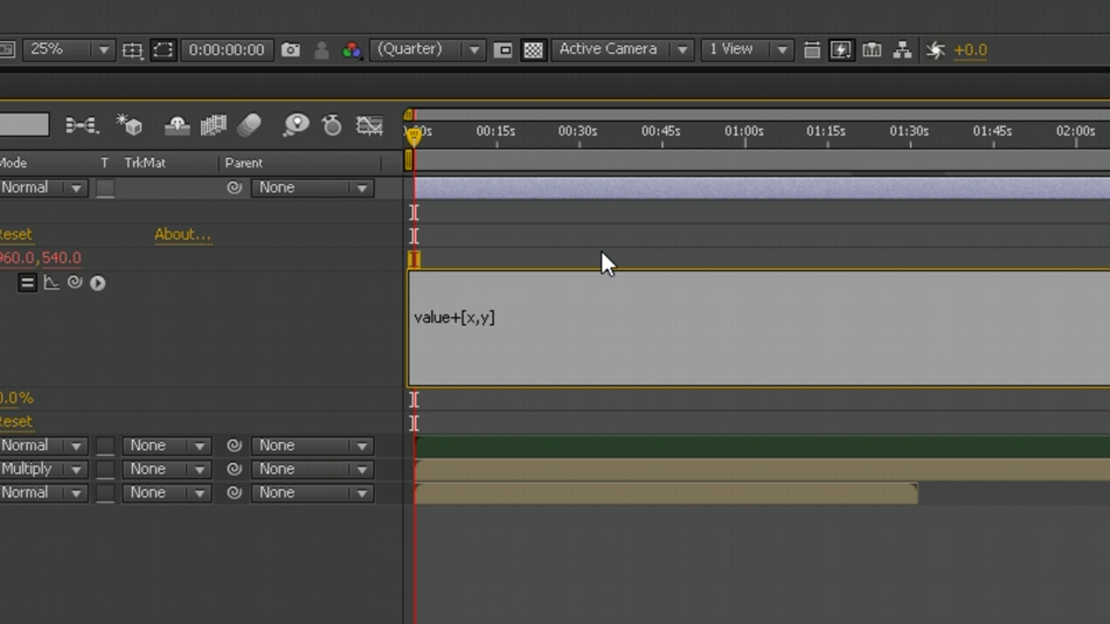
text(x=)
key(Down)
text(y=)
key(Up)
key(Left)
key(Right)
key(Right)
text(0)
key(Down)
key(Left)
text(random)
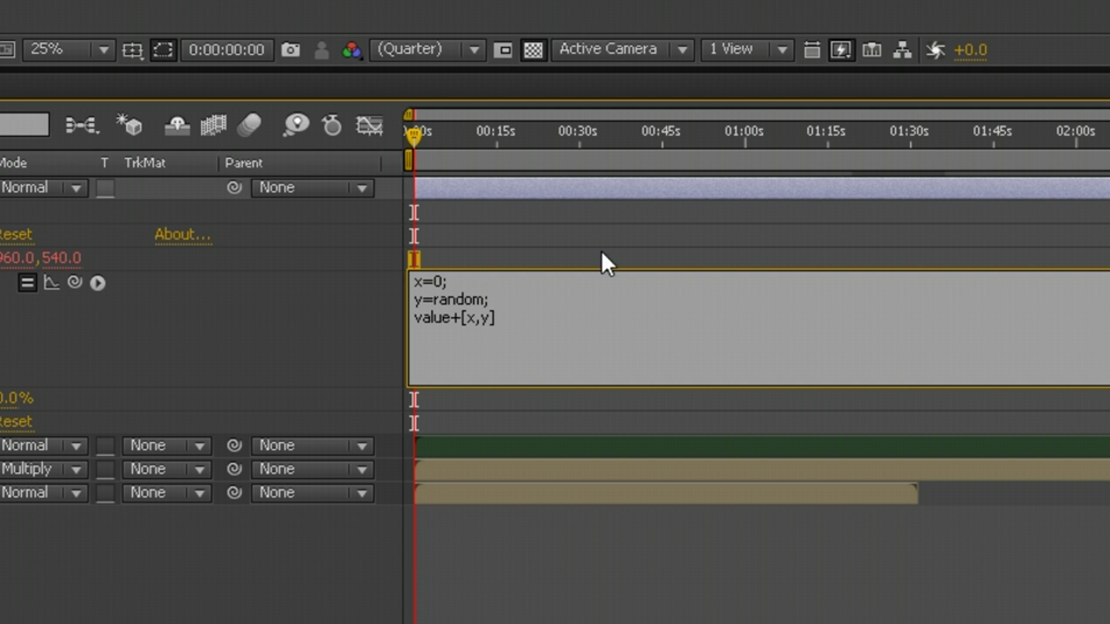
text(())
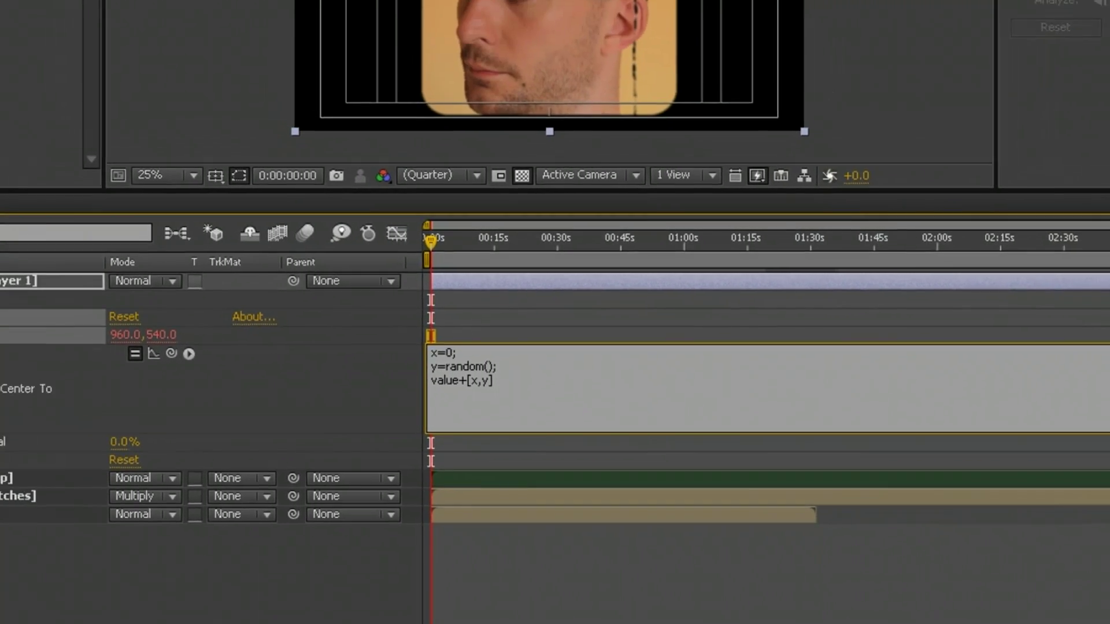
click(602, 257)
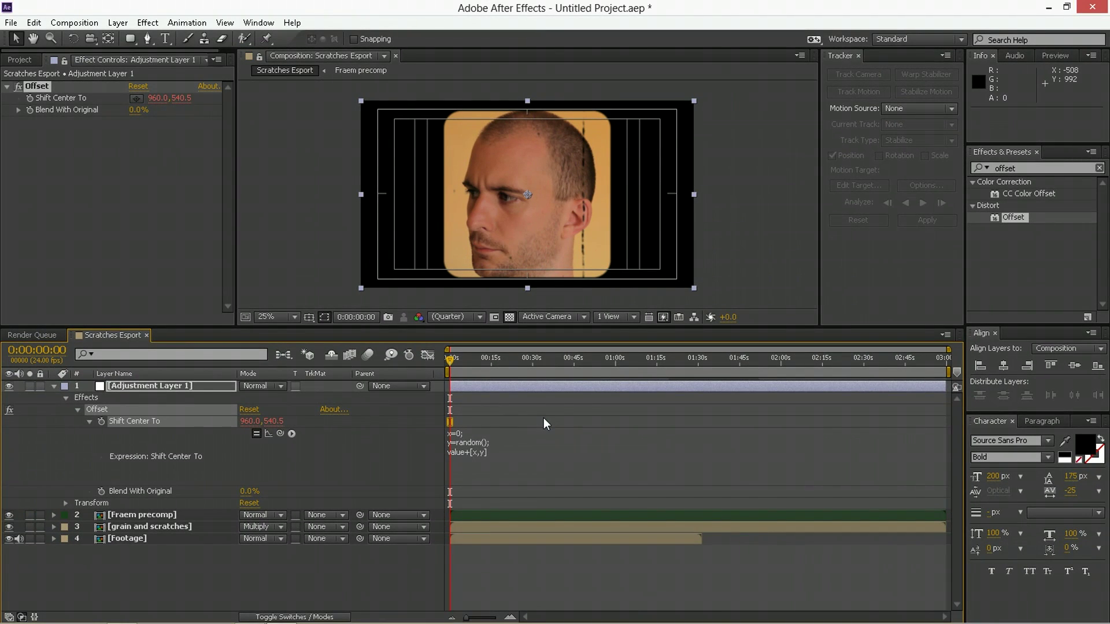
Step: Add a Slider Control effect to Adjustment Layer 1
click(1033, 167)
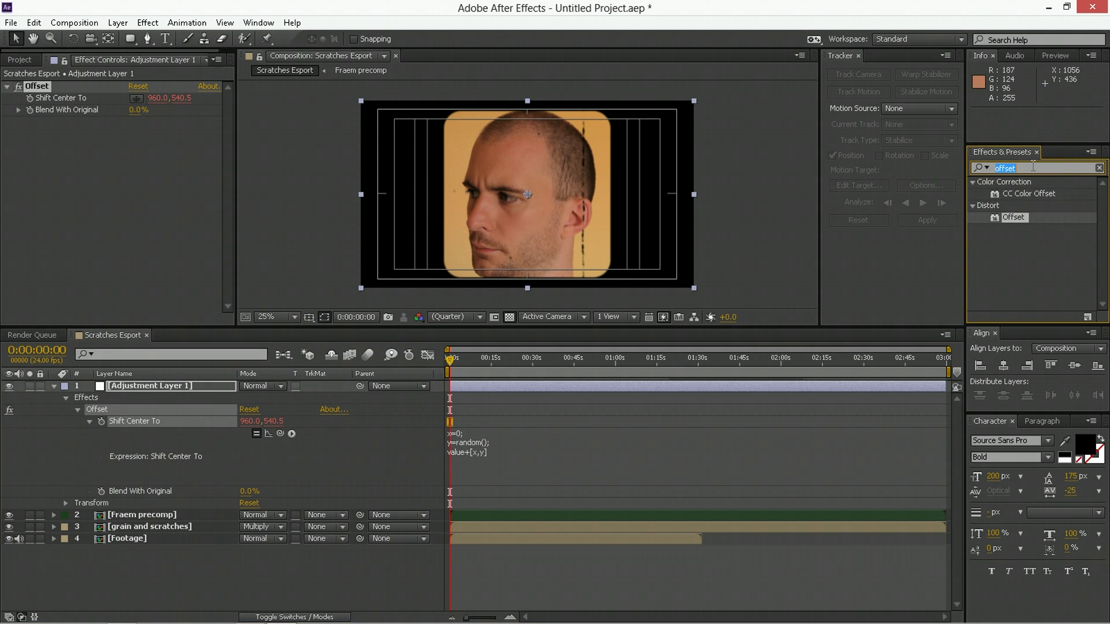
text(slider)
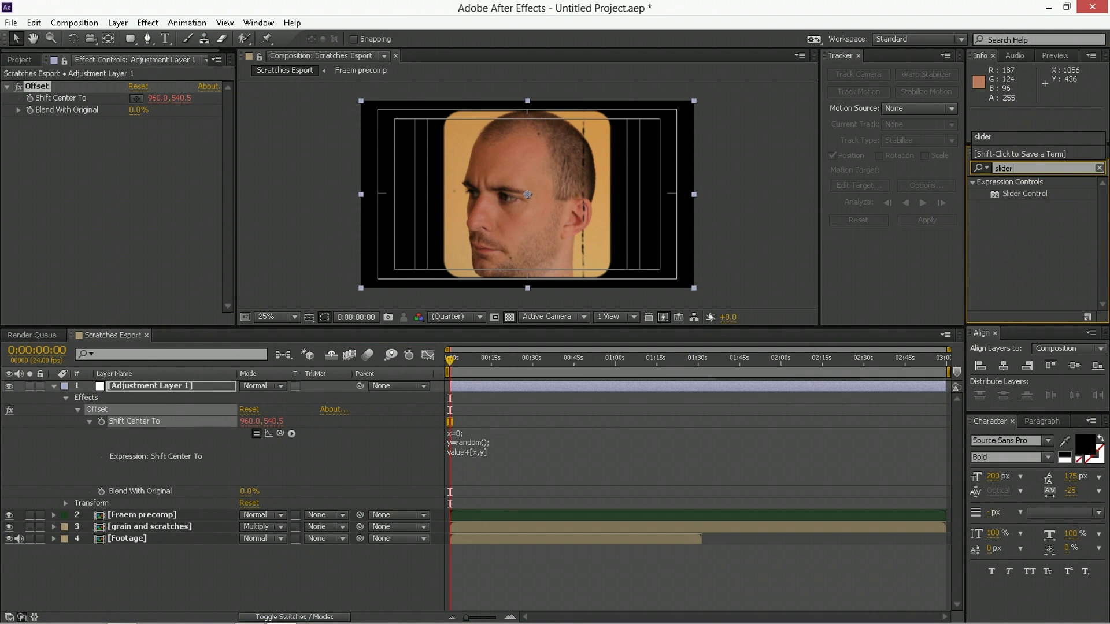
drag(1035, 199, 95, 192)
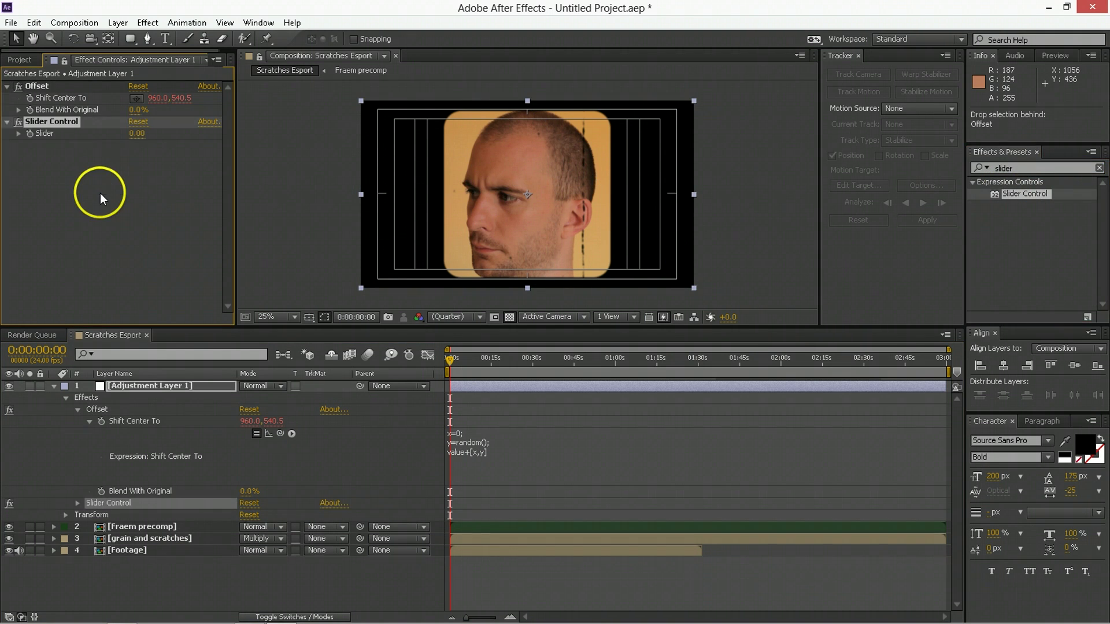
Step: Link the Slider into the expression so it reads y=random(Slider,-Slider)
click(485, 454)
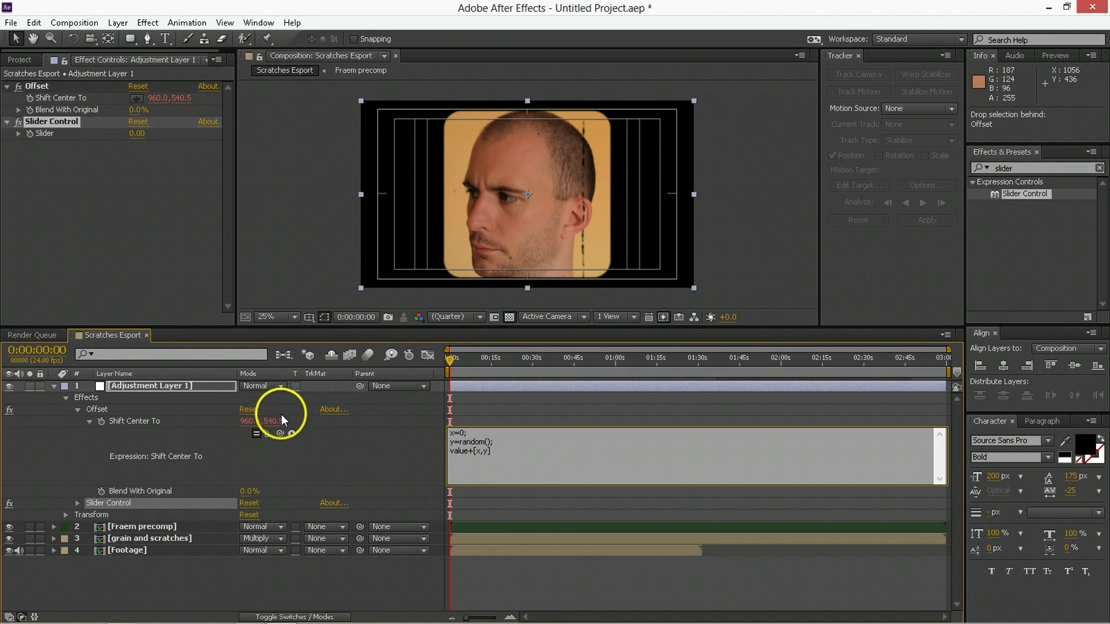
drag(280, 434, 72, 134)
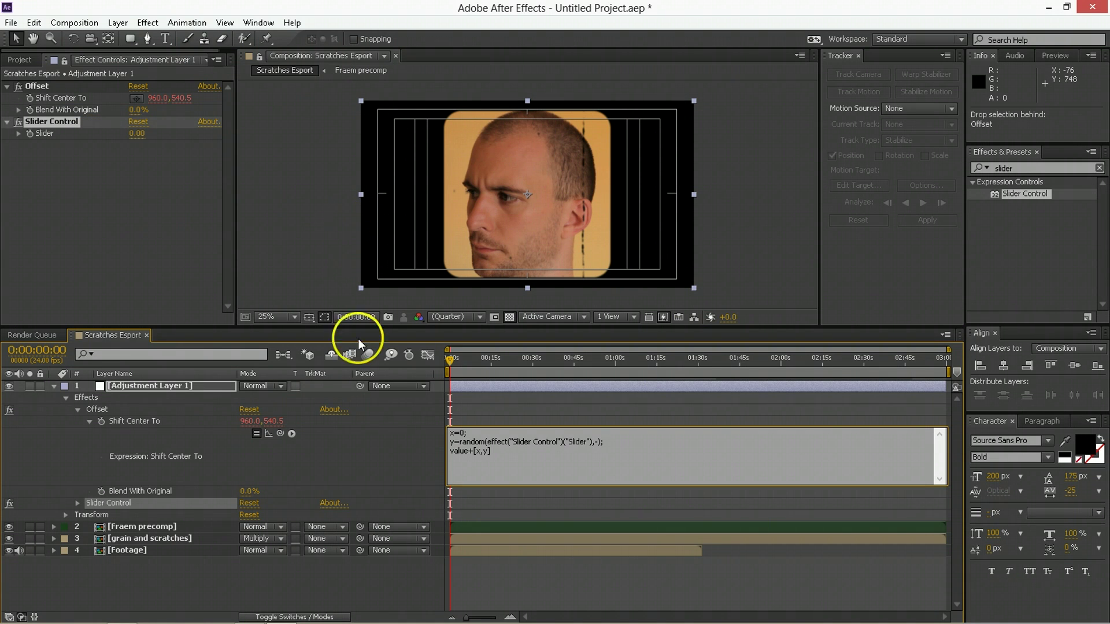
drag(280, 433, 72, 133)
click(674, 417)
click(488, 366)
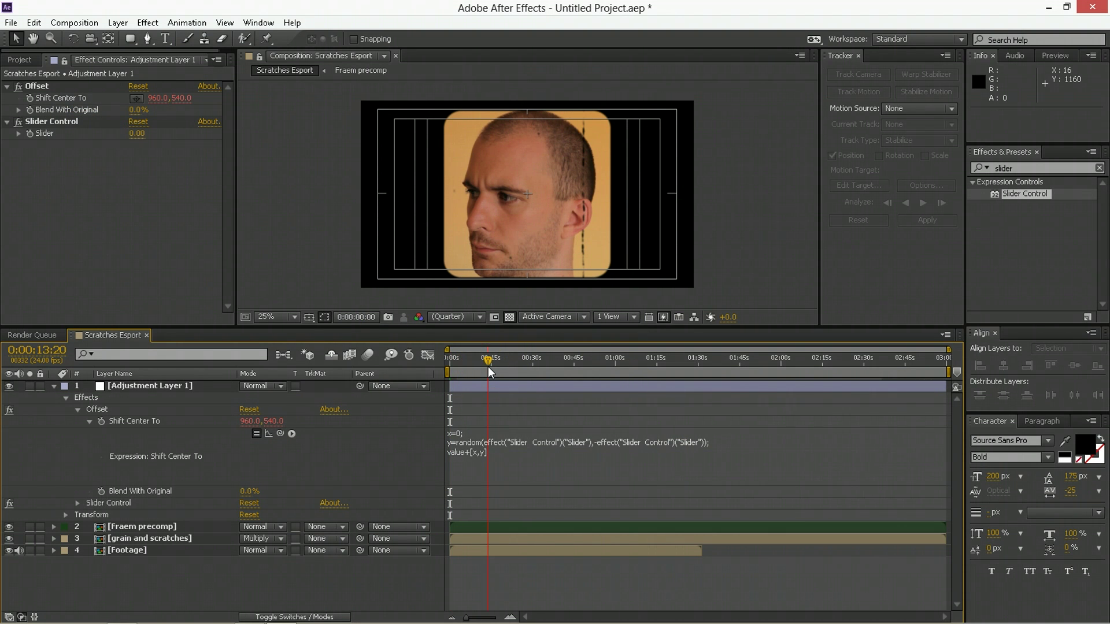
click(137, 133)
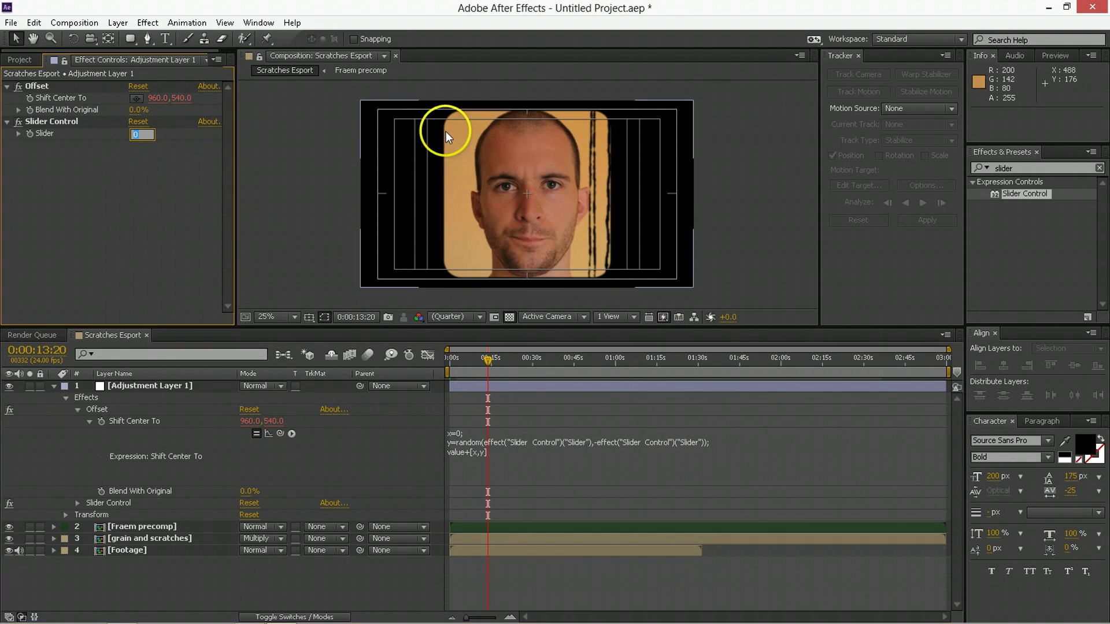
Step: Set the jitter Slider to 100 and check the offset at several times
text(100)
key(Return)
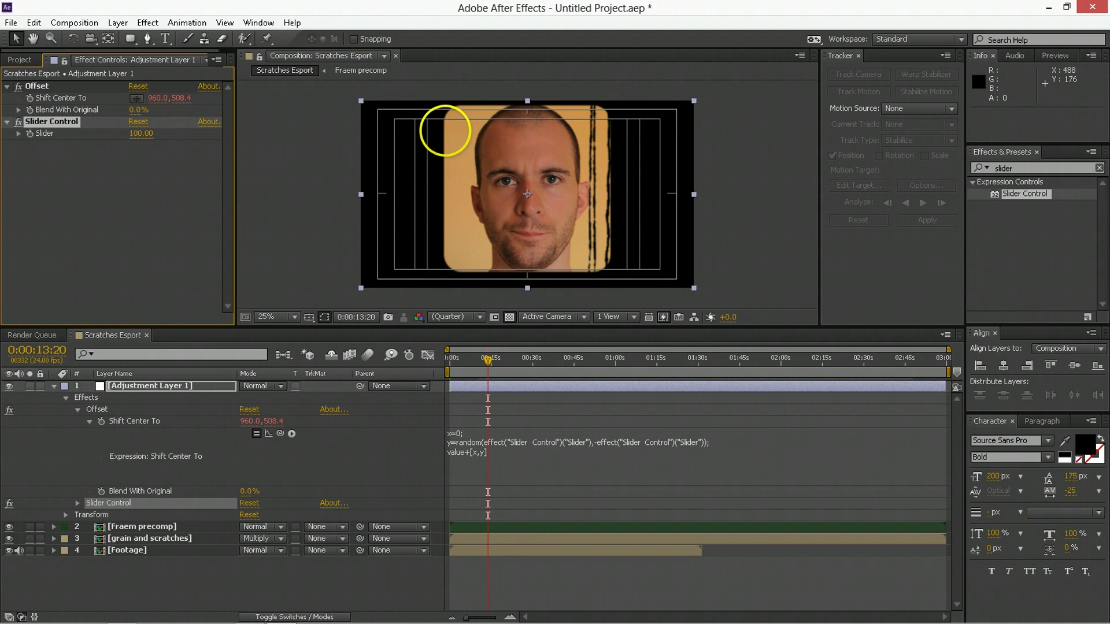
click(527, 363)
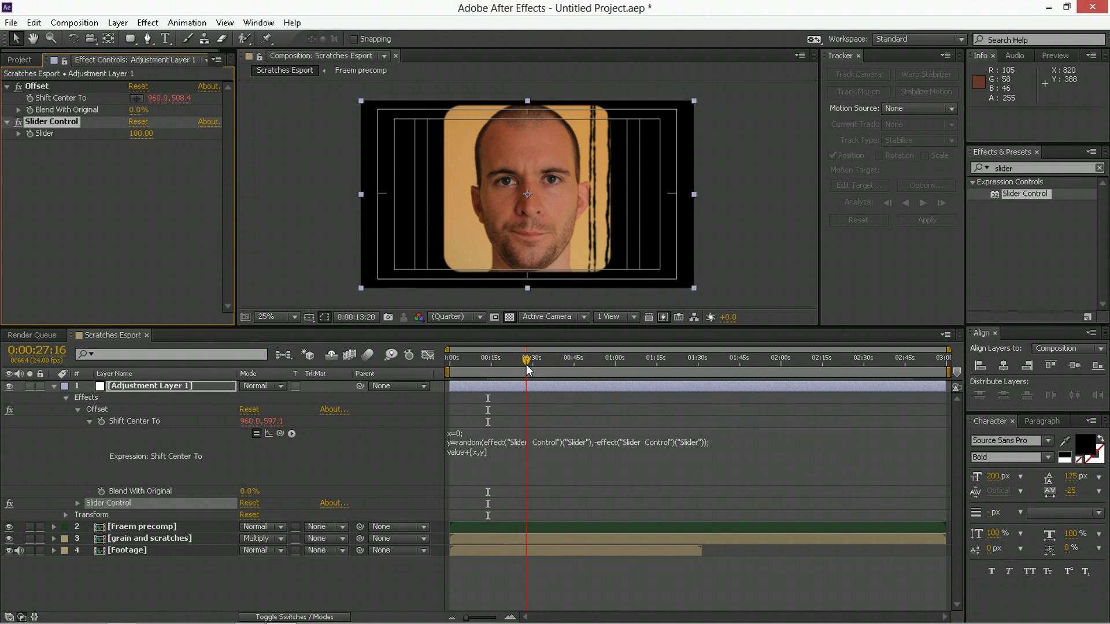
click(561, 363)
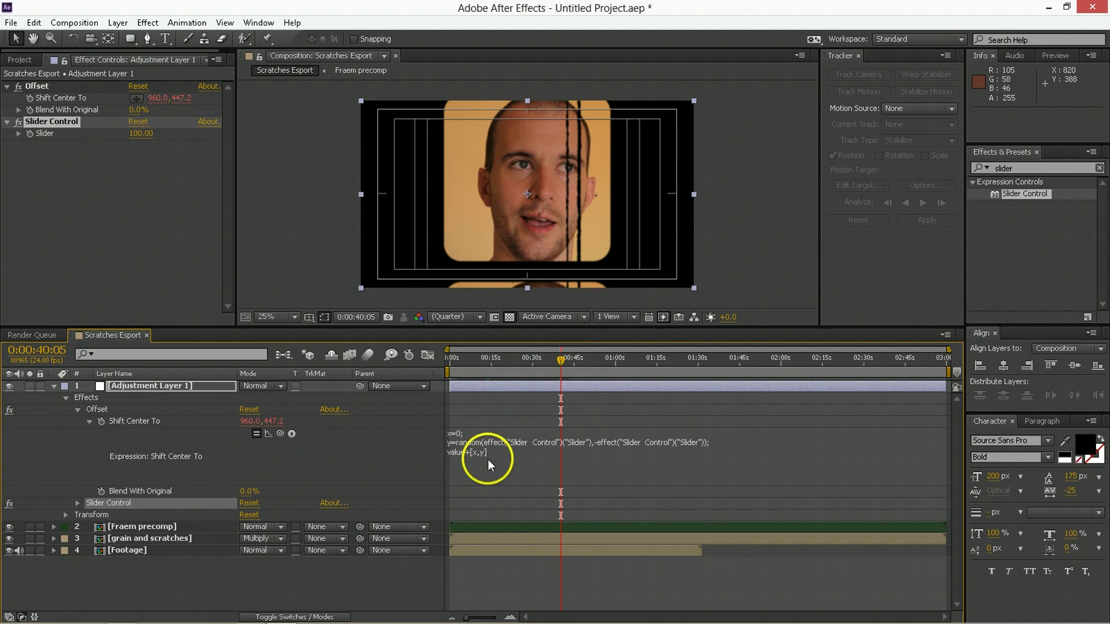
click(503, 364)
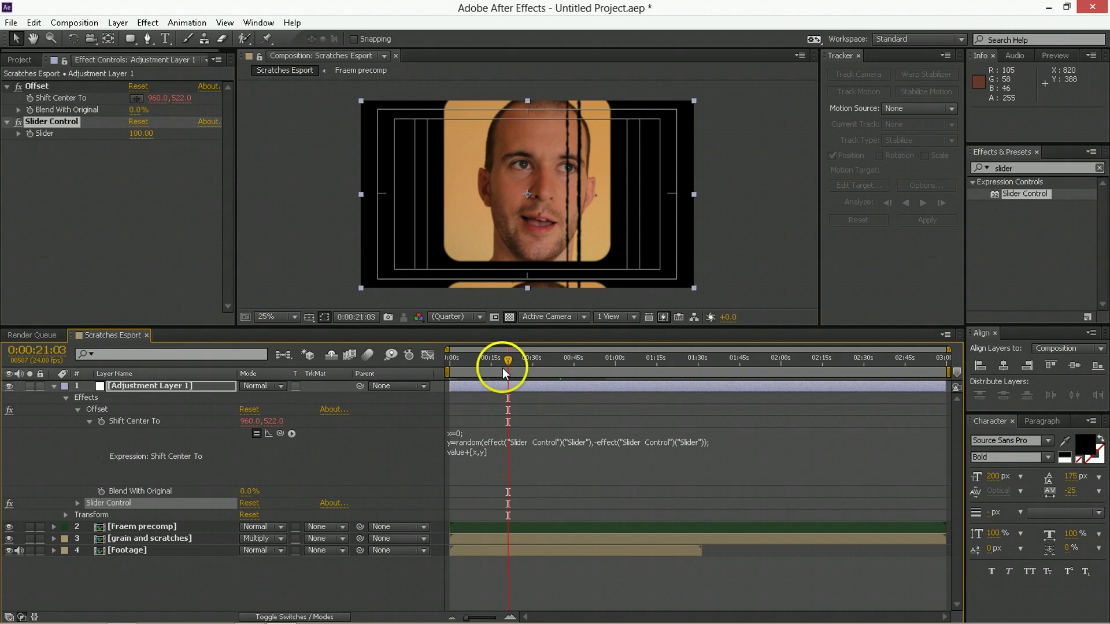
click(476, 363)
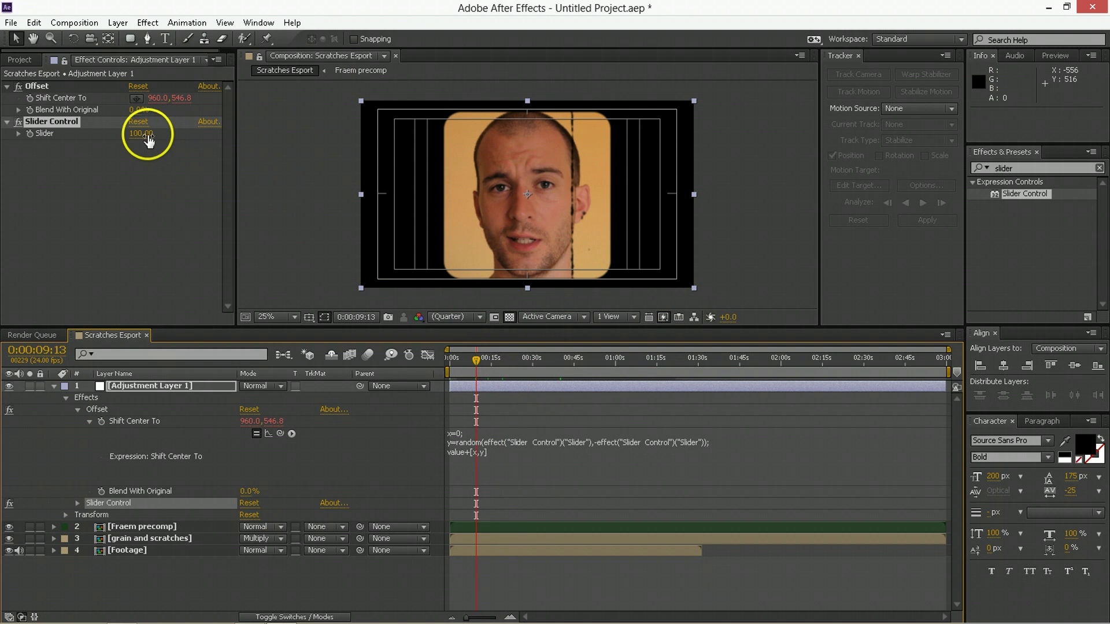
click(451, 364)
drag(452, 365, 426, 364)
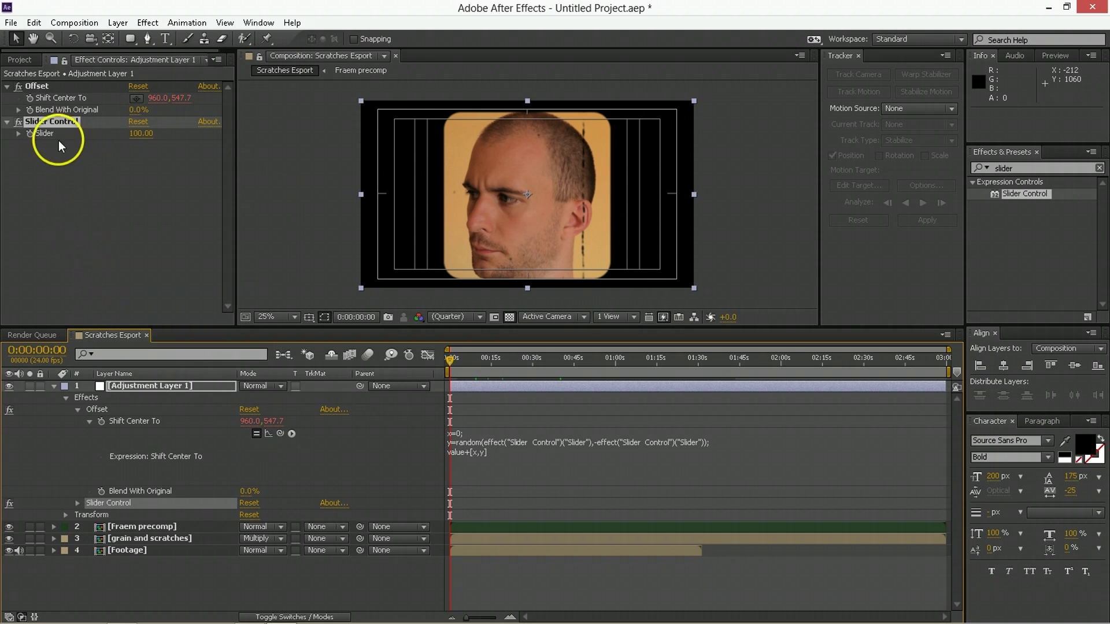
Step: Lower the jitter Slider, trying 10, and settle on 5.00 for a subtle shake
click(140, 133)
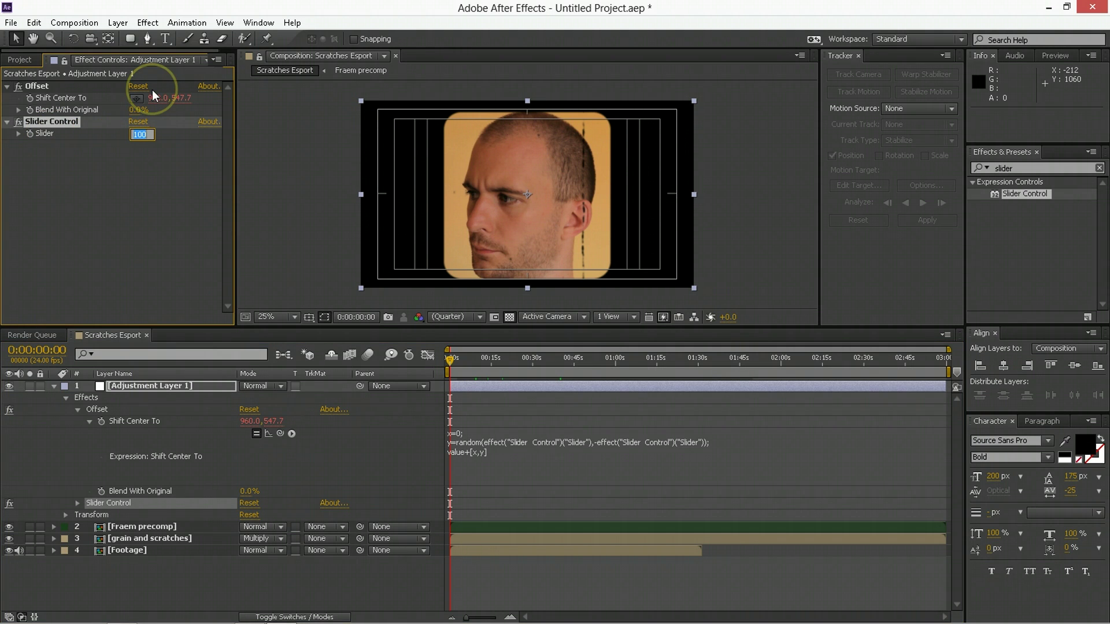
text(10)
key(Return)
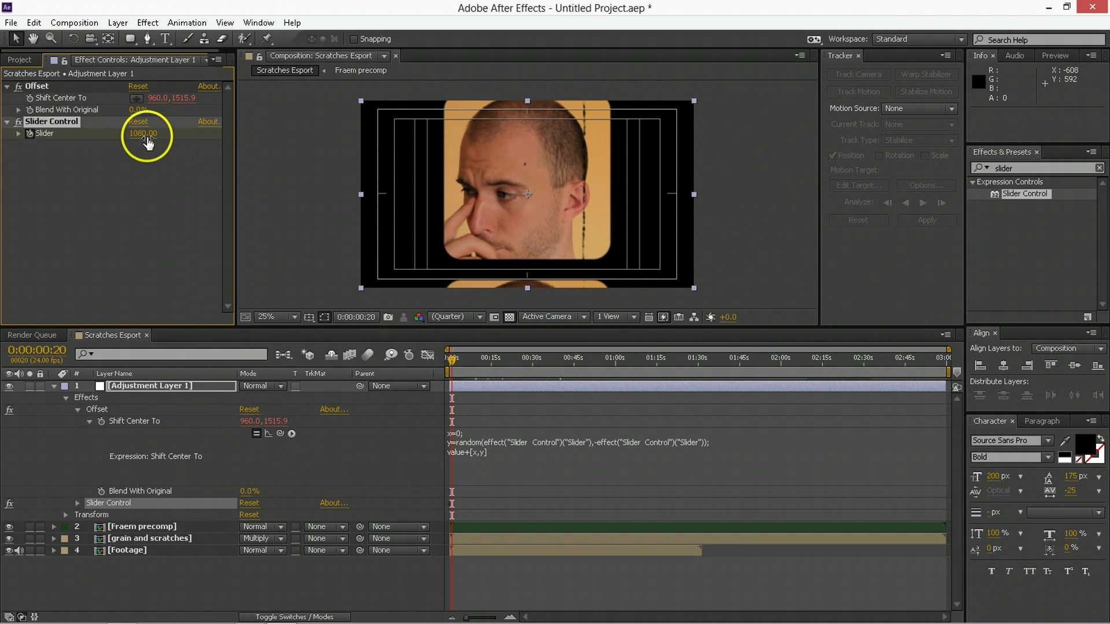
click(143, 134)
text(0)
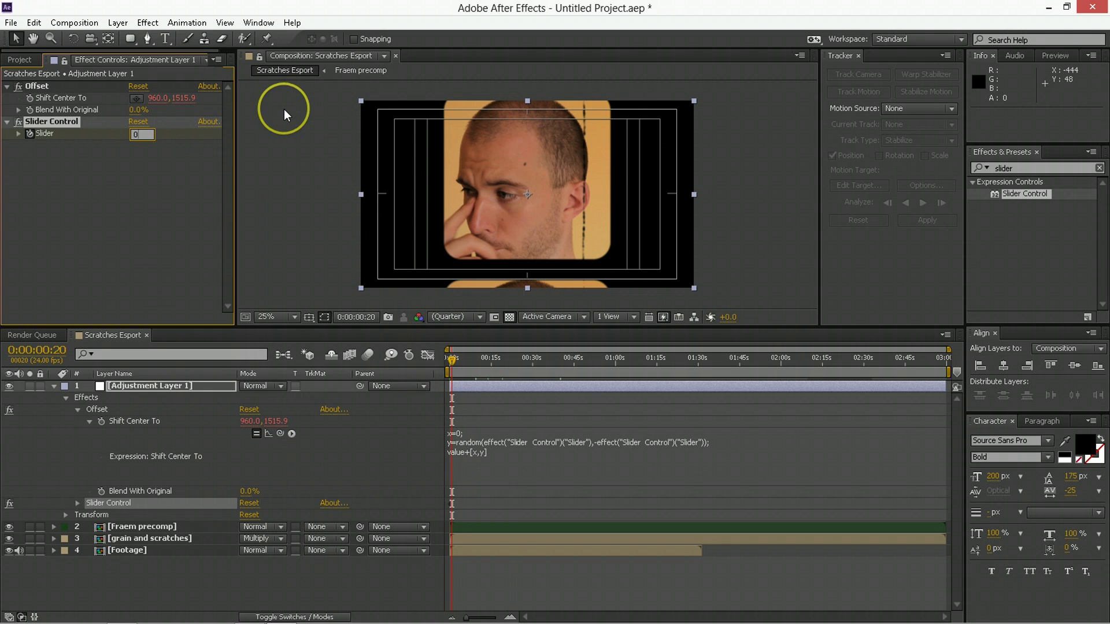
click(285, 114)
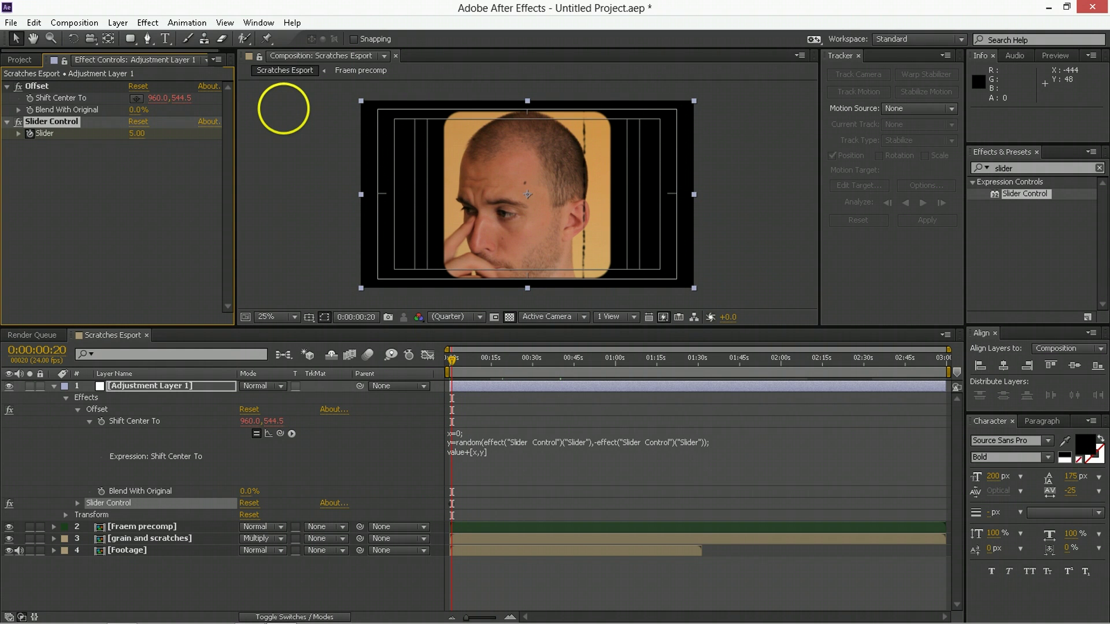
click(649, 584)
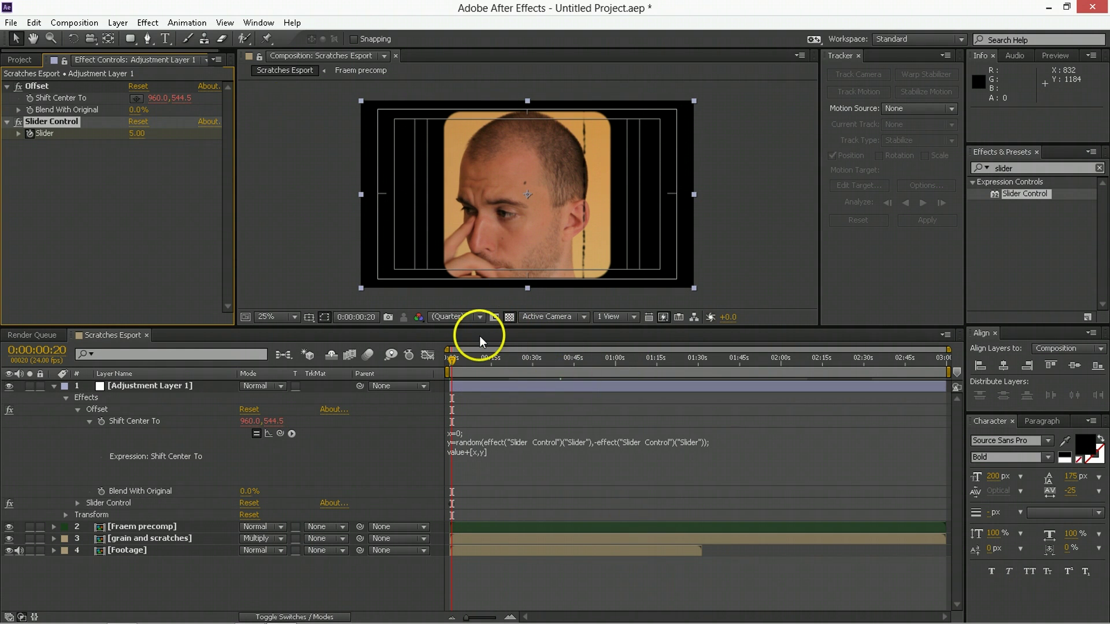
Step: Preview the jitter and end the work area near 1:19
key(KP_0)
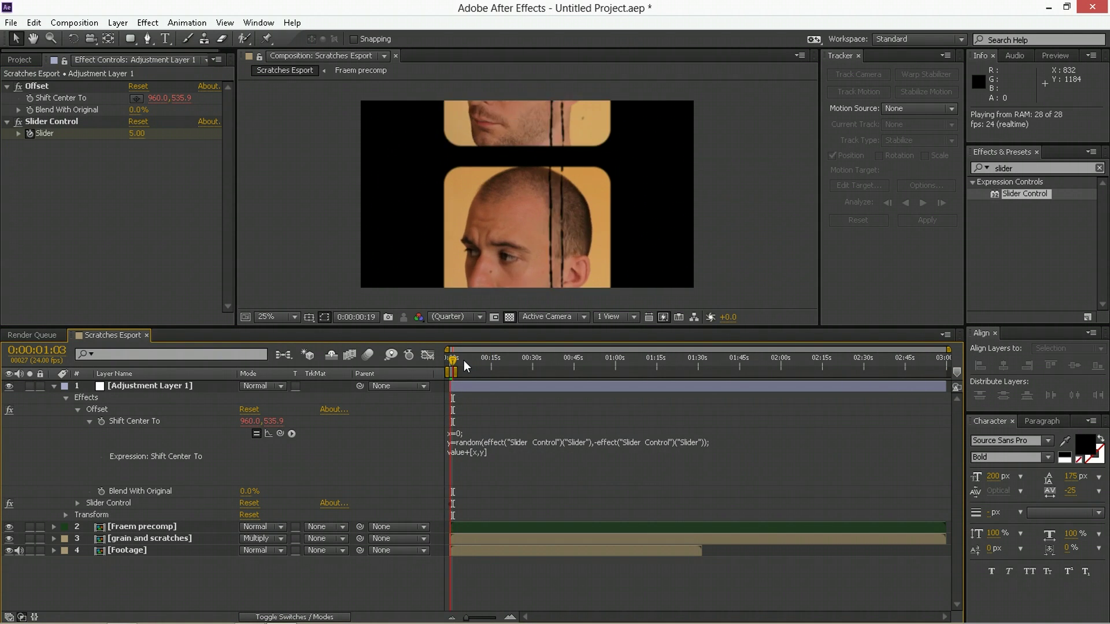
click(501, 400)
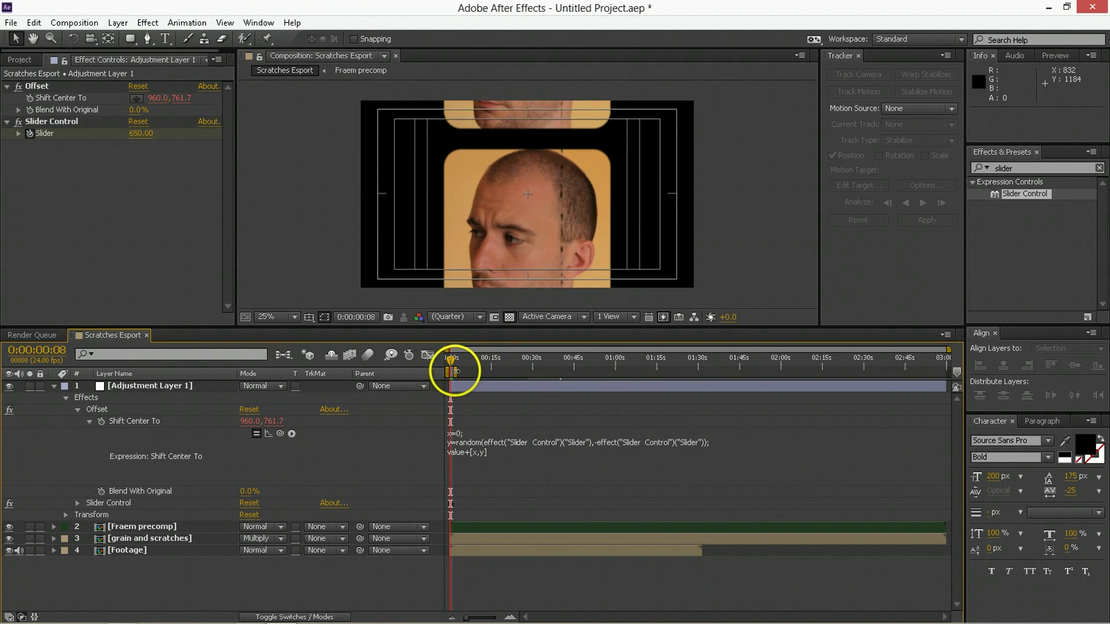
drag(459, 370, 669, 370)
click(531, 362)
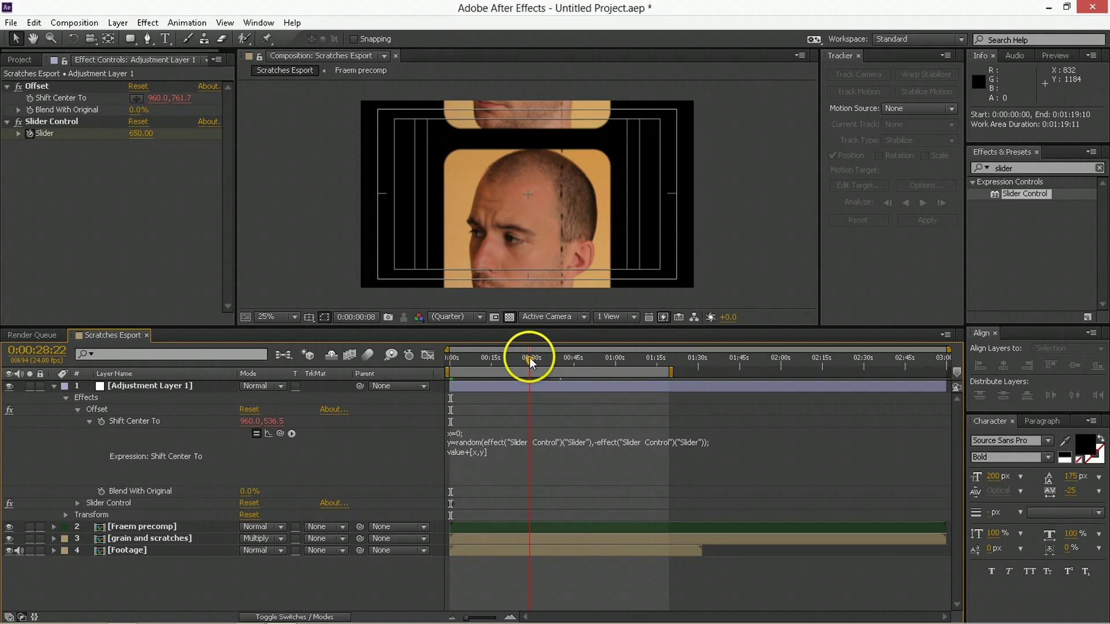
click(52, 386)
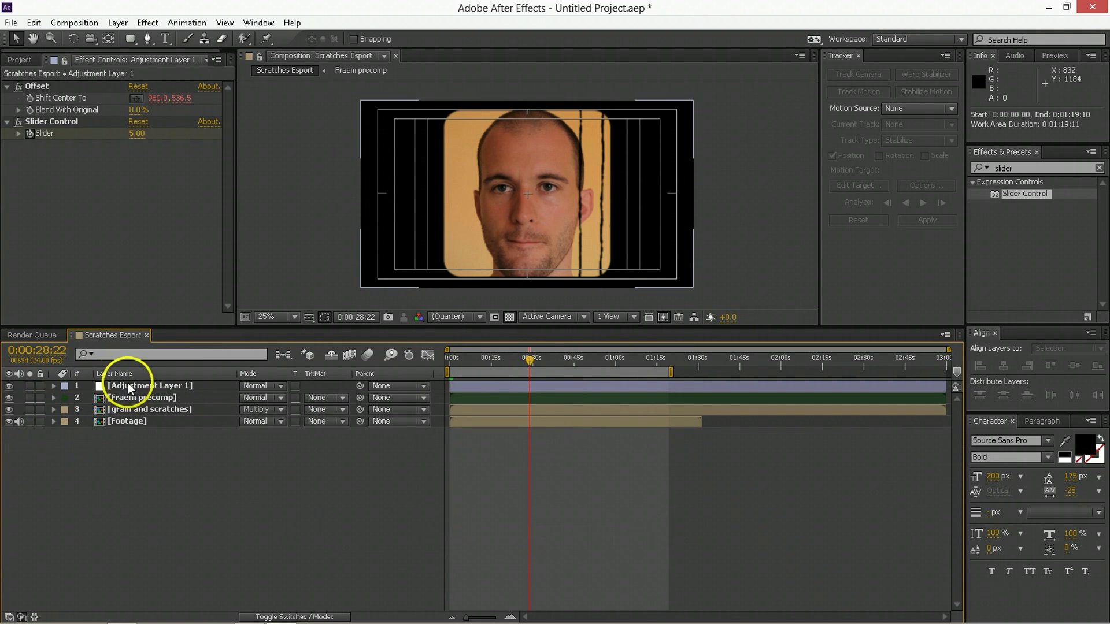
Step: Add Adjustment Layer 2 at the top of the layer stack
right_click(187, 504)
mouse_move(347, 363)
click(407, 469)
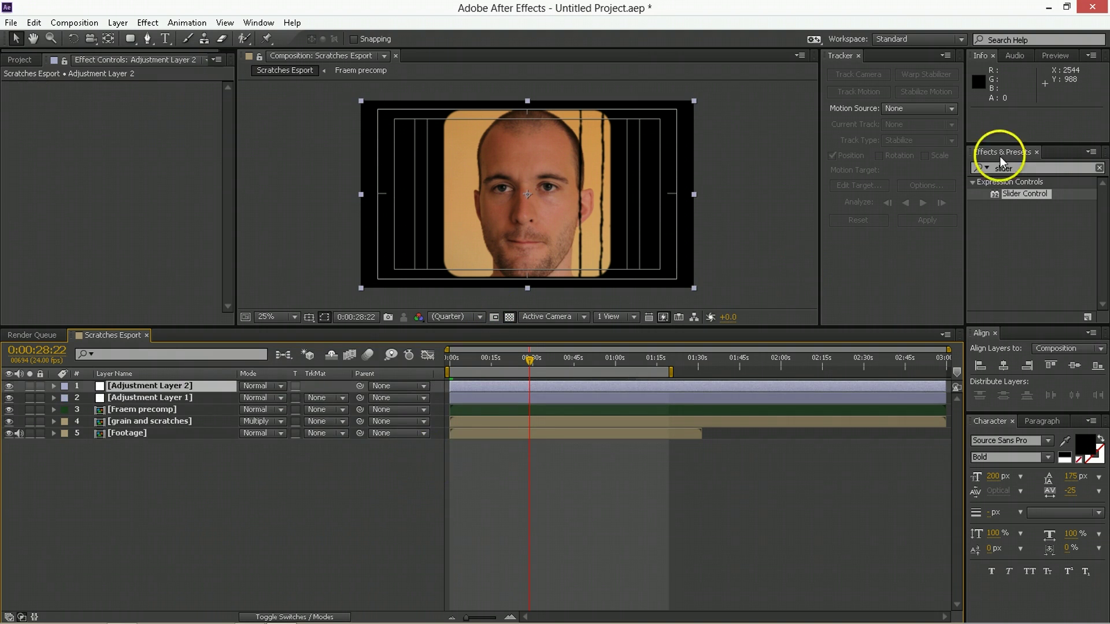
click(1015, 154)
Step: Apply Tint to Adjustment Layer 2 with a 25% amount
text(tint)
click(1011, 229)
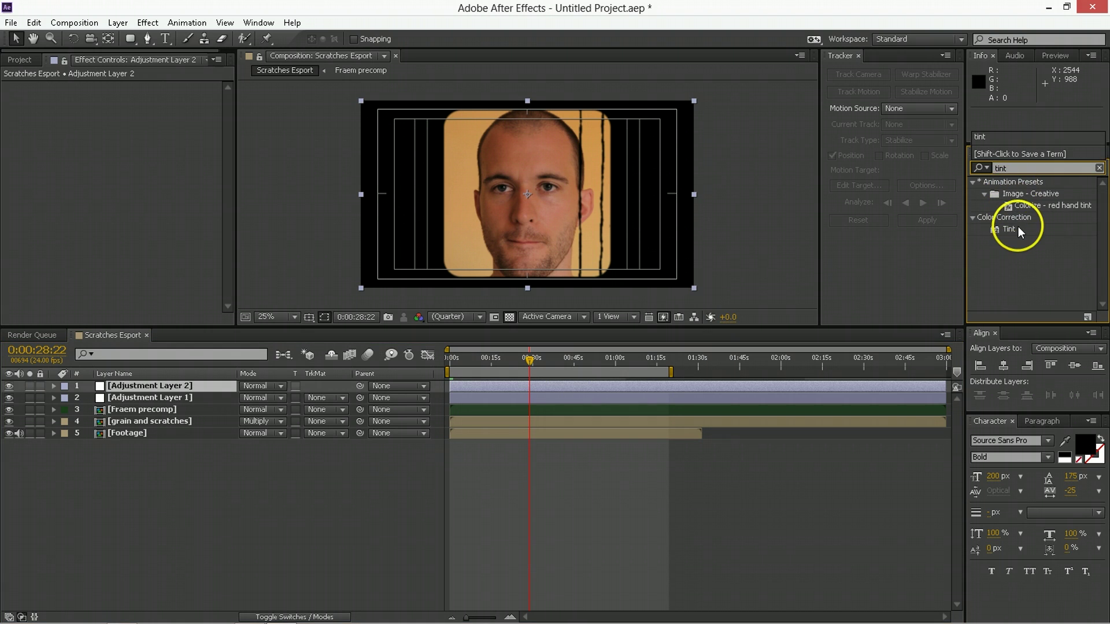
double_click(1009, 229)
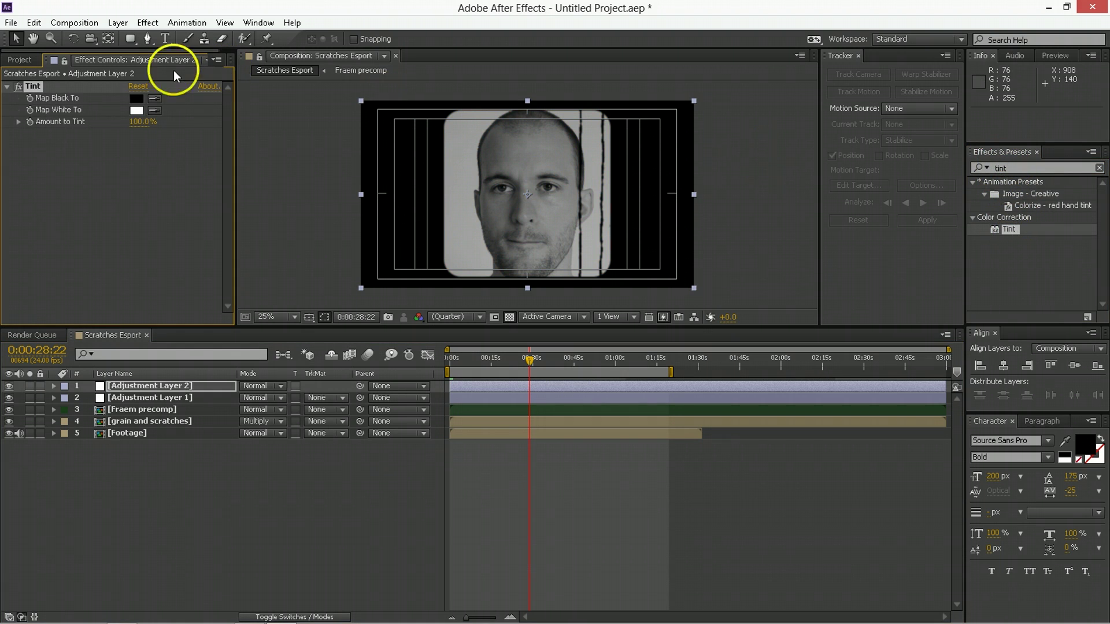
click(154, 122)
text(25)
key(Return)
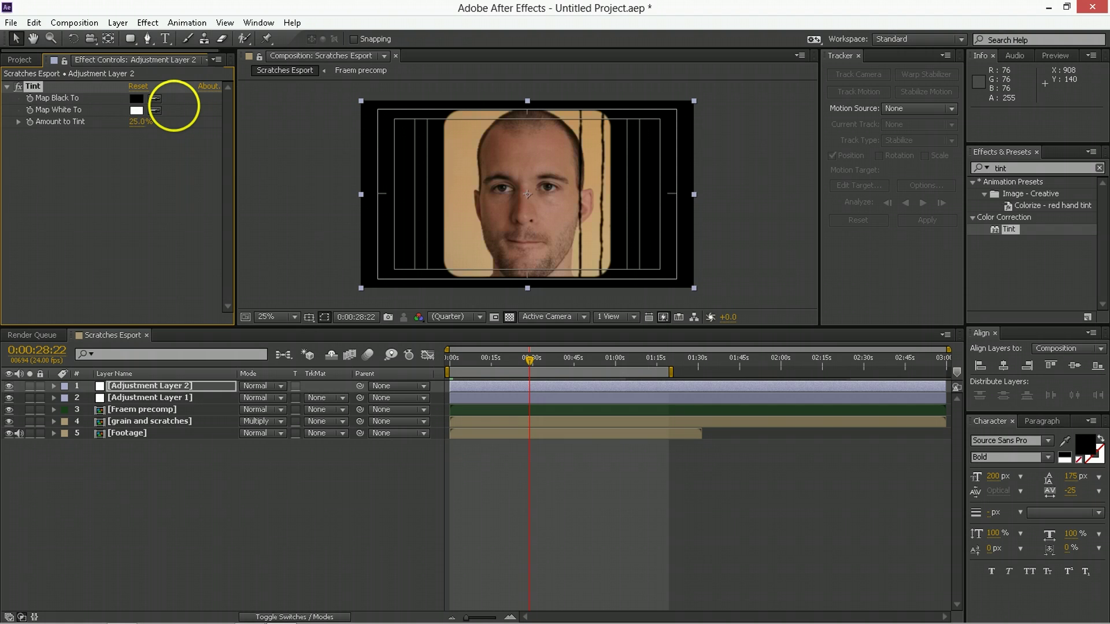
Step: Add Curves with S-shaped RGB and Red curves, and a Blue curve pulled down for warmth
double_click(1006, 168)
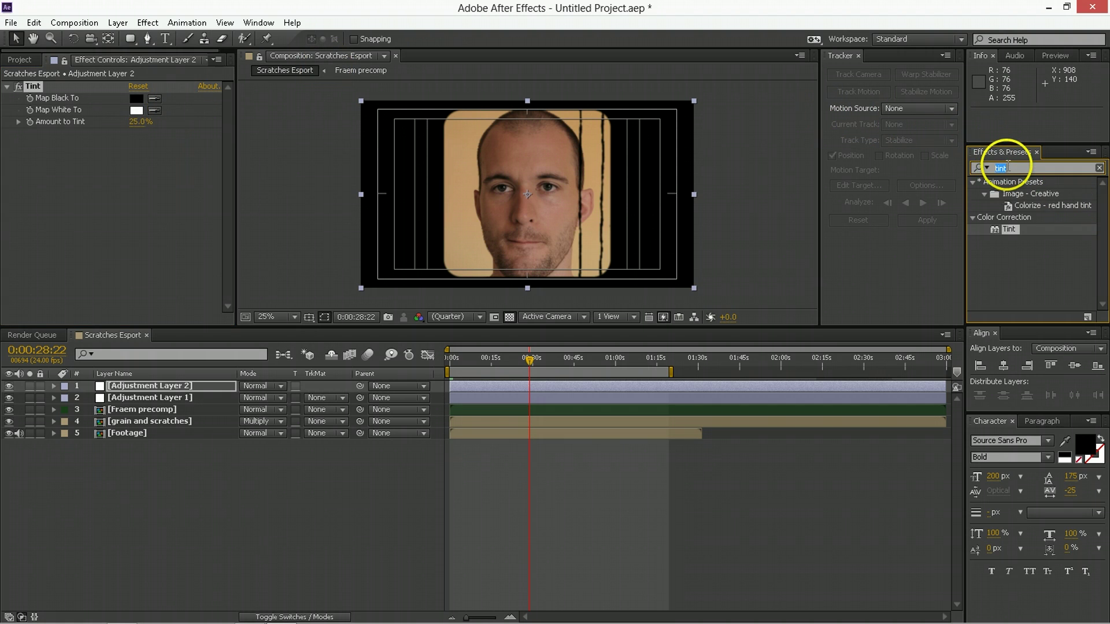
text(curves)
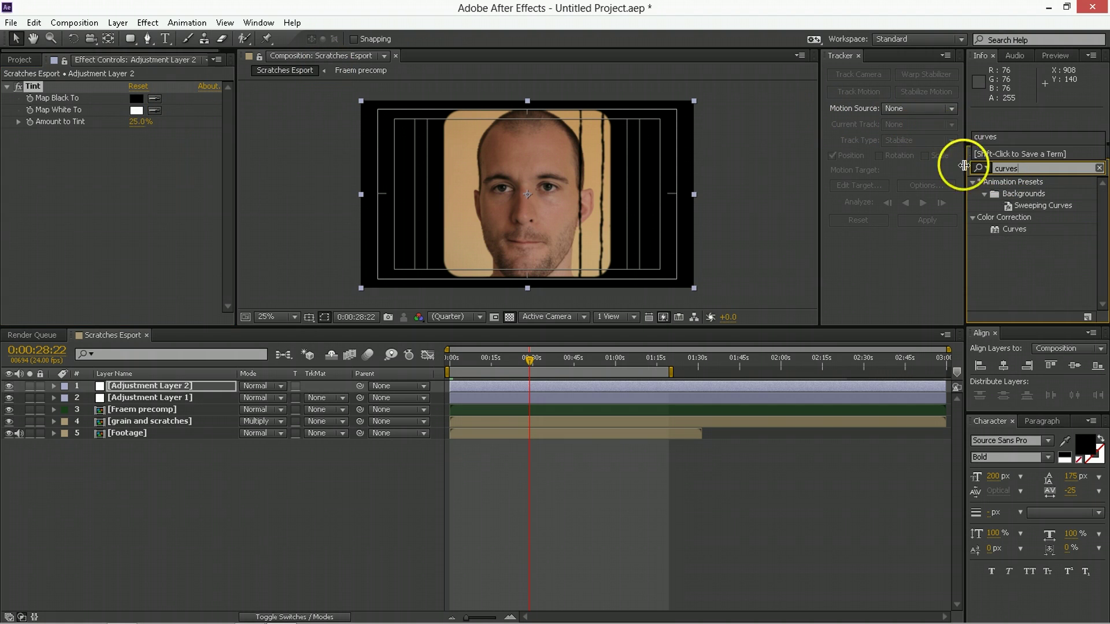
drag(1017, 227, 105, 203)
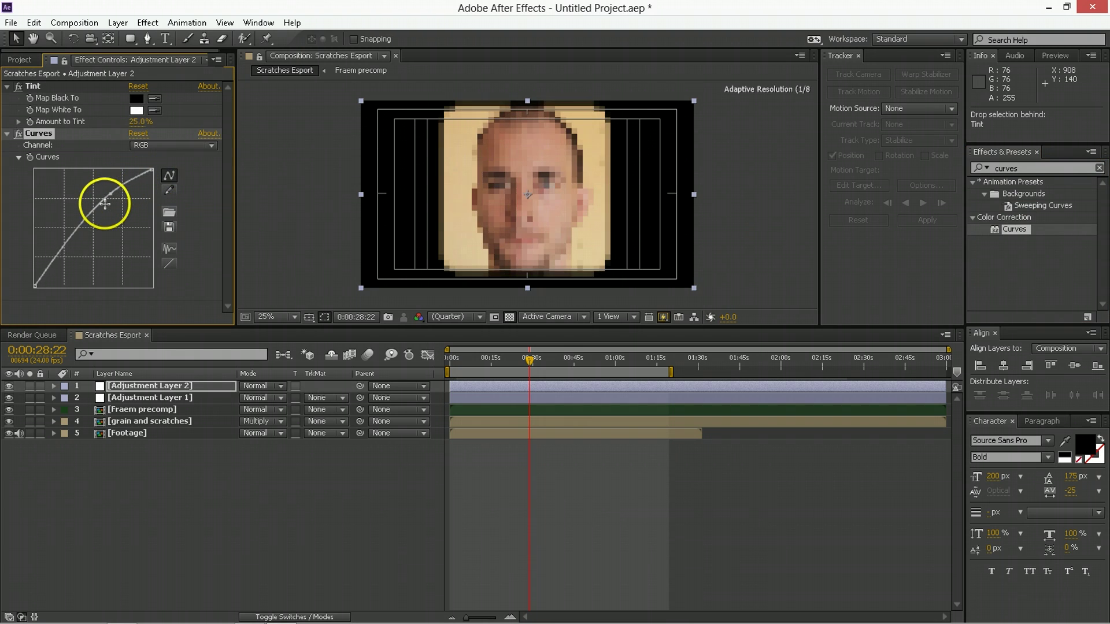
drag(54, 264, 55, 269)
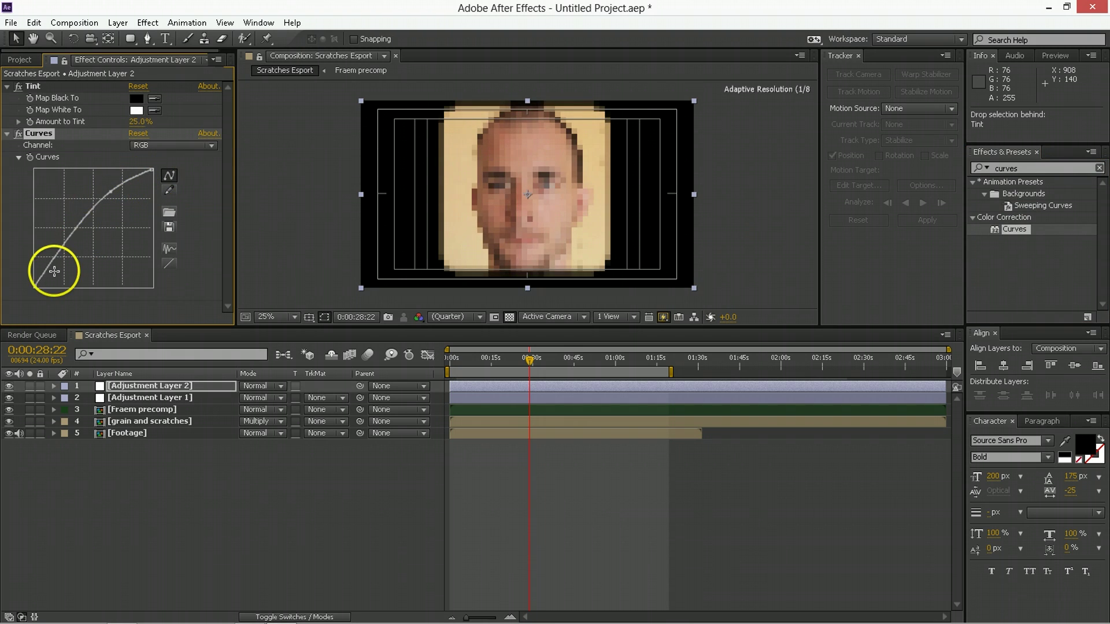
click(170, 151)
click(161, 177)
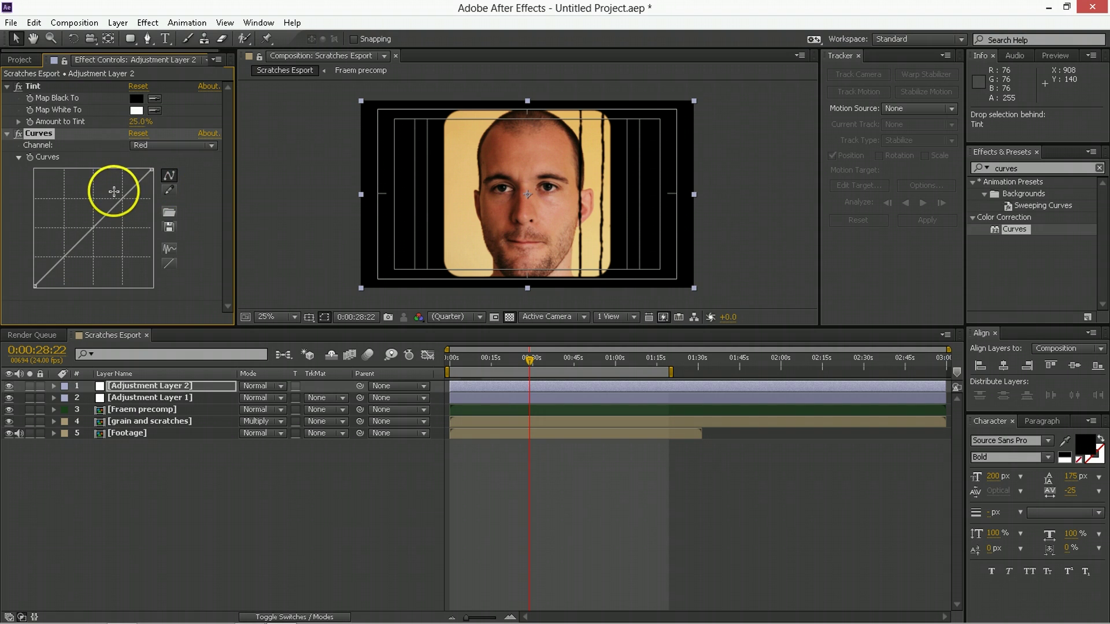
click(113, 191)
drag(69, 246, 60, 262)
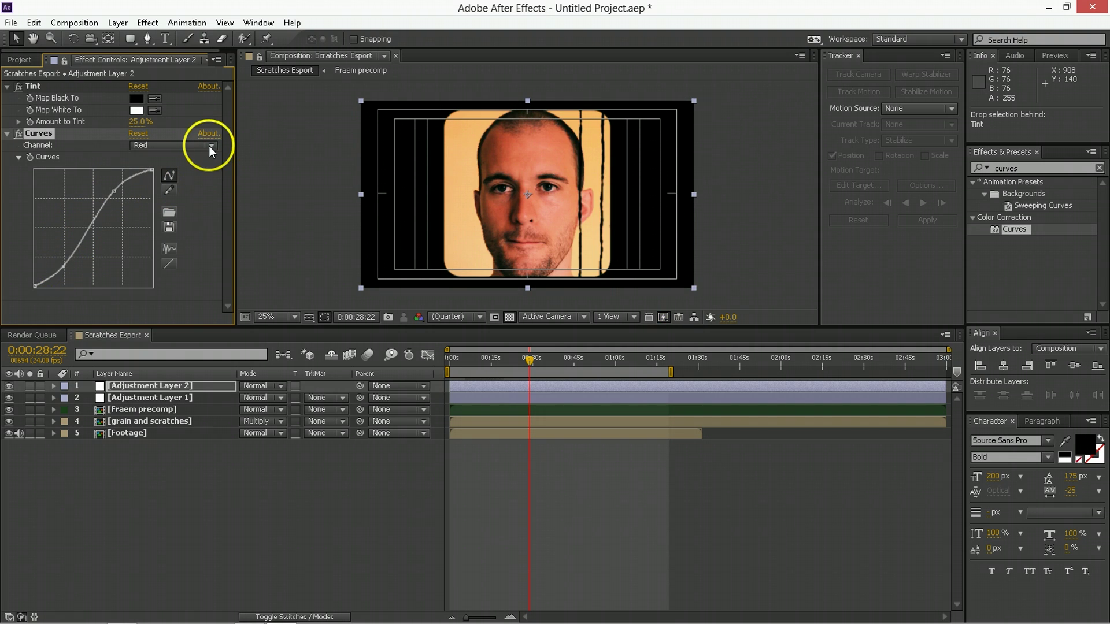
click(211, 152)
click(168, 212)
drag(55, 267, 59, 256)
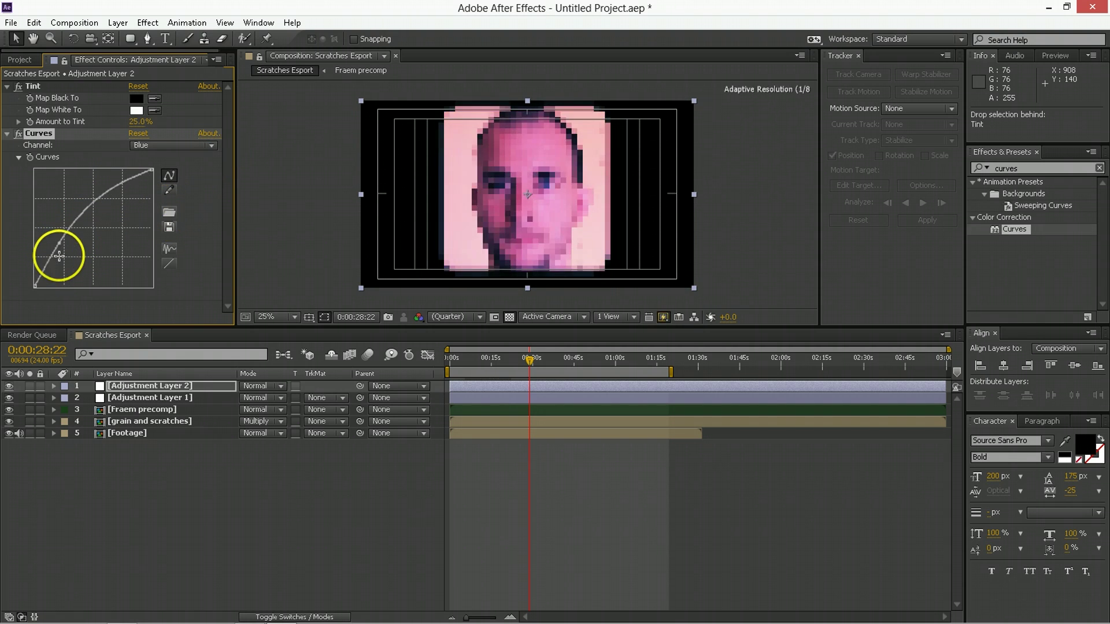
drag(87, 206, 92, 234)
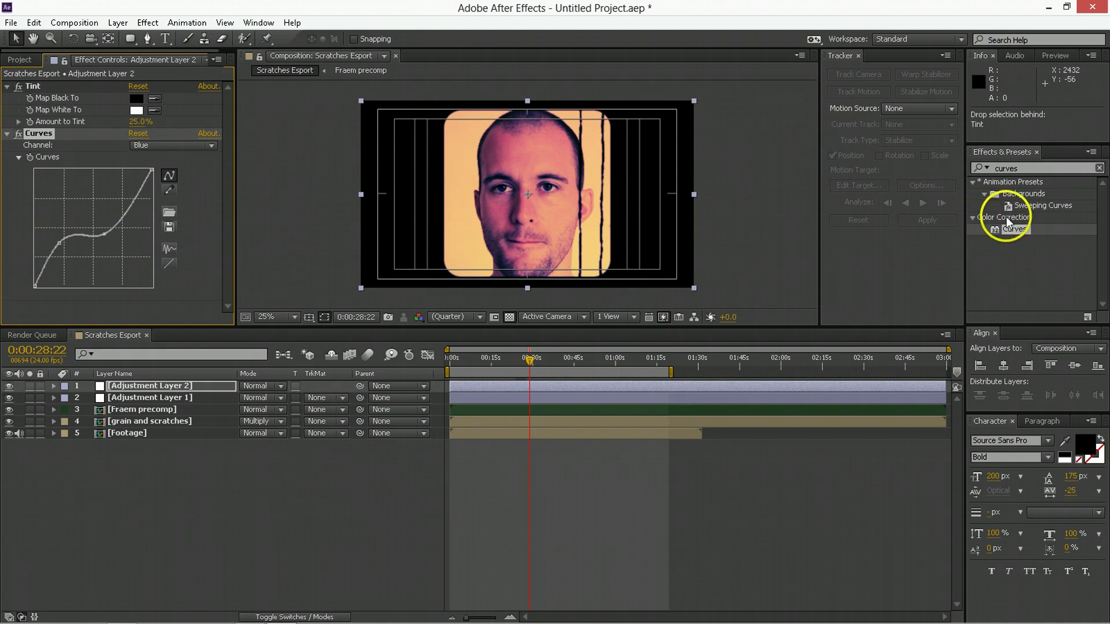
Step: Add a second Tint at 50% amount, then collapse the first Tint's settings
click(1009, 171)
double_click(1011, 168)
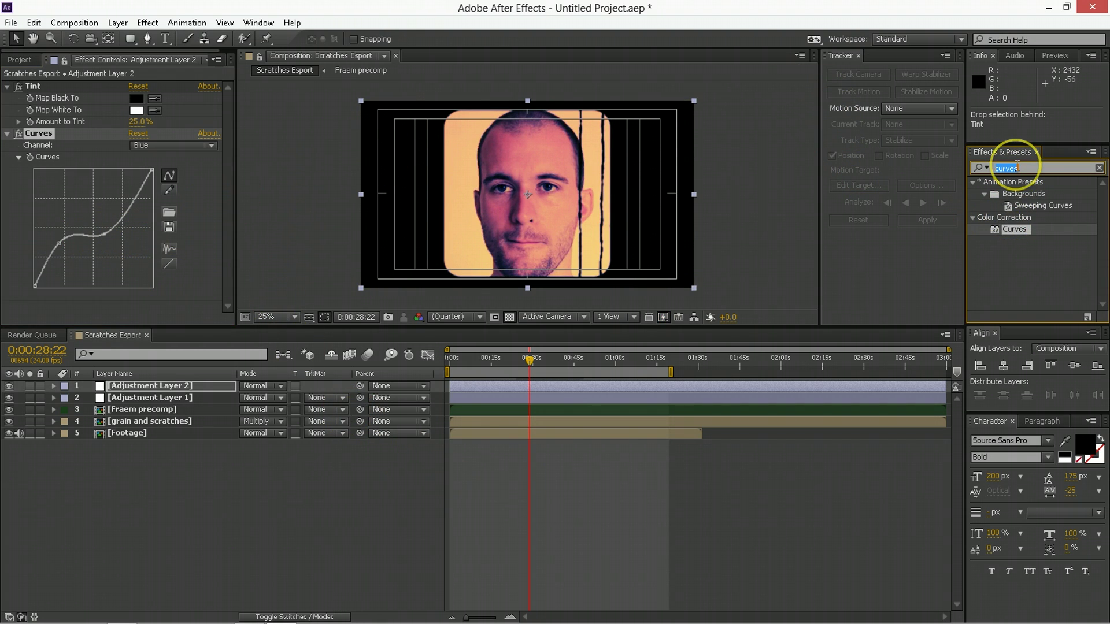
text(tint)
double_click(1010, 229)
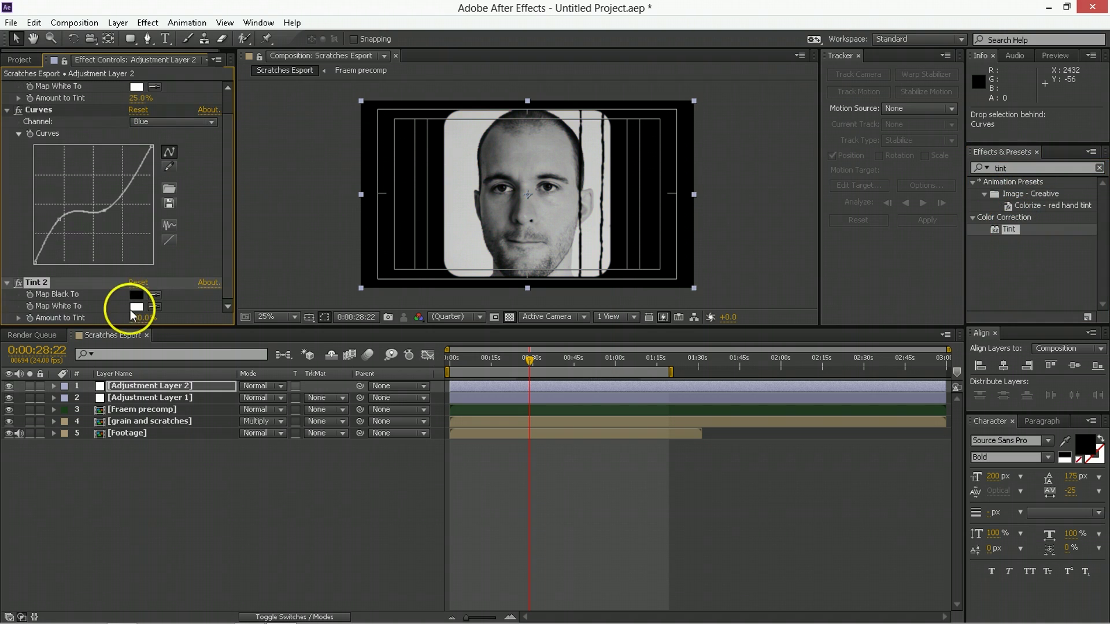
click(140, 318)
text(50)
key(Return)
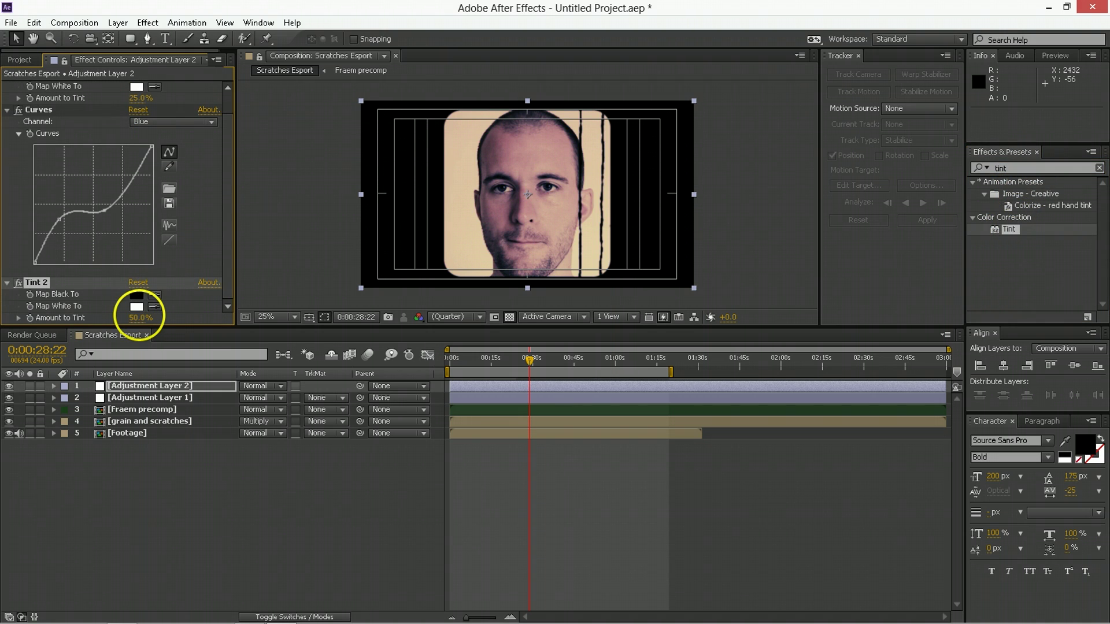
click(459, 525)
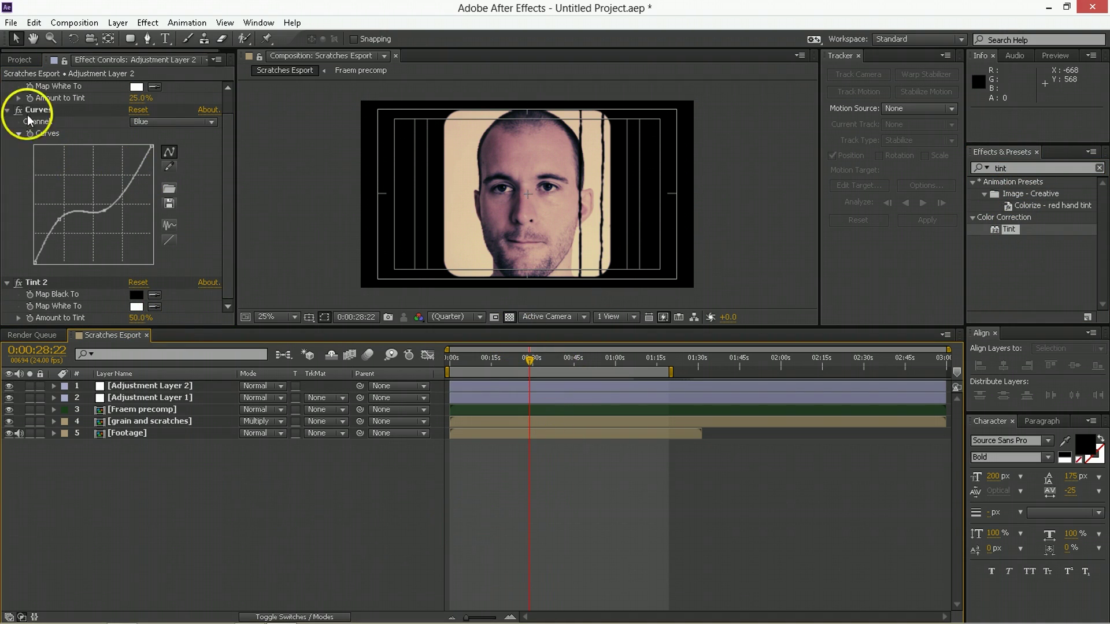
scroll(12, 98, up, 2)
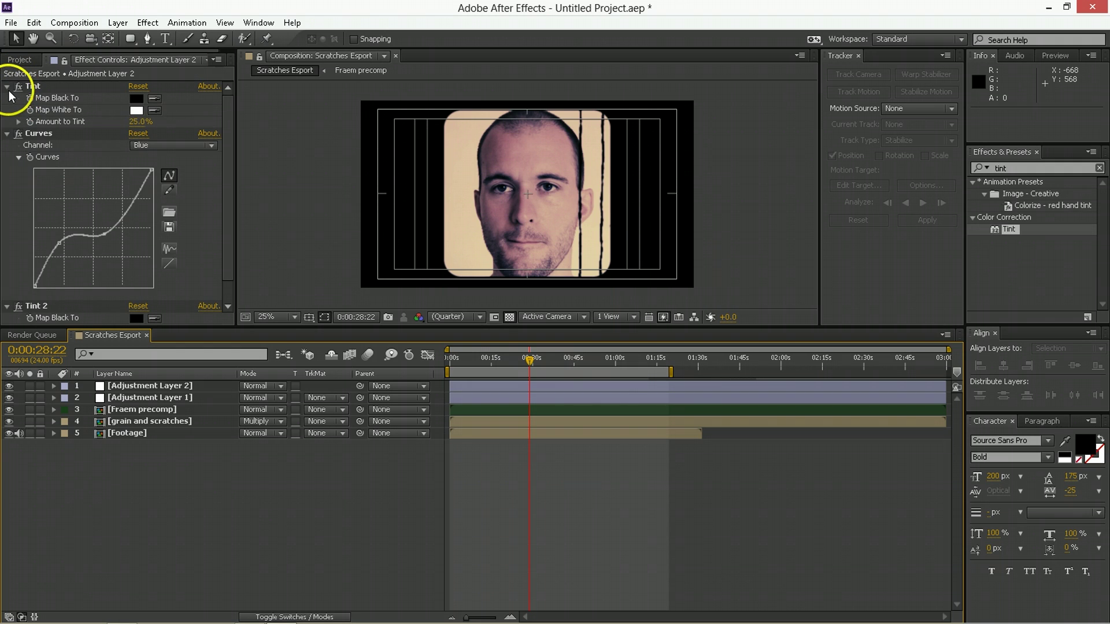
click(6, 86)
Step: Create a new black solid and place it below Fraem precomp
click(7, 98)
click(7, 109)
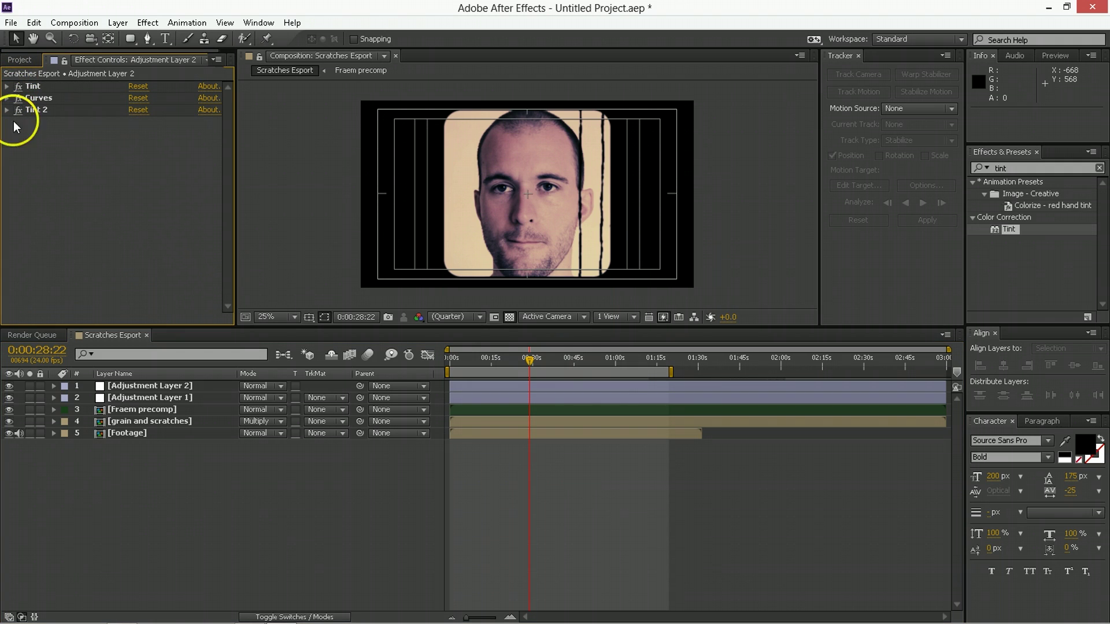
click(117, 496)
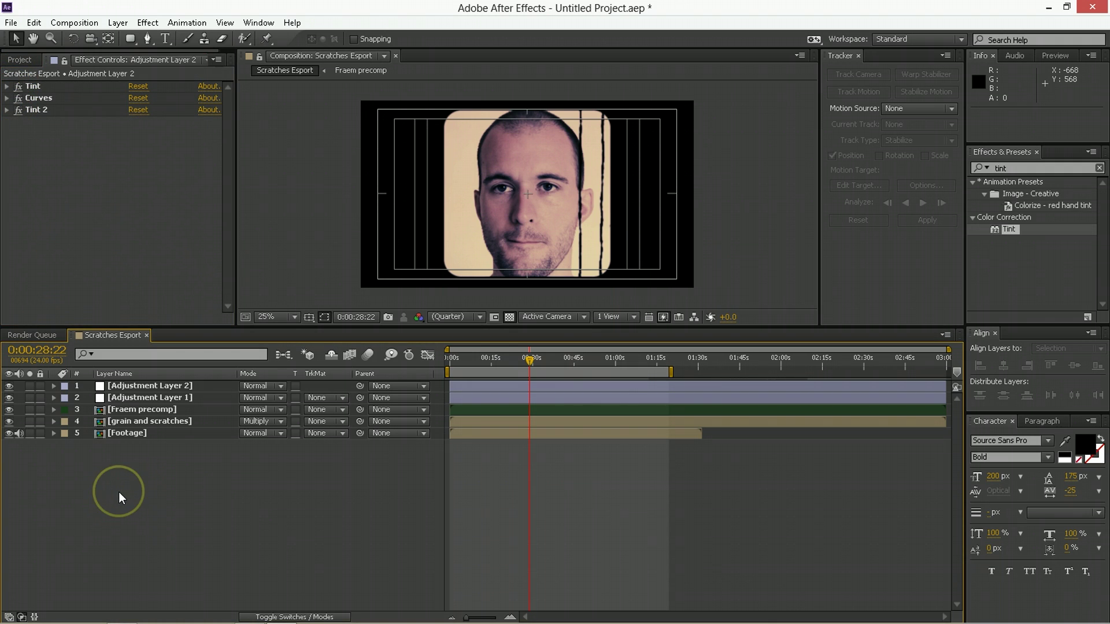
right_click(119, 491)
mouse_move(201, 352)
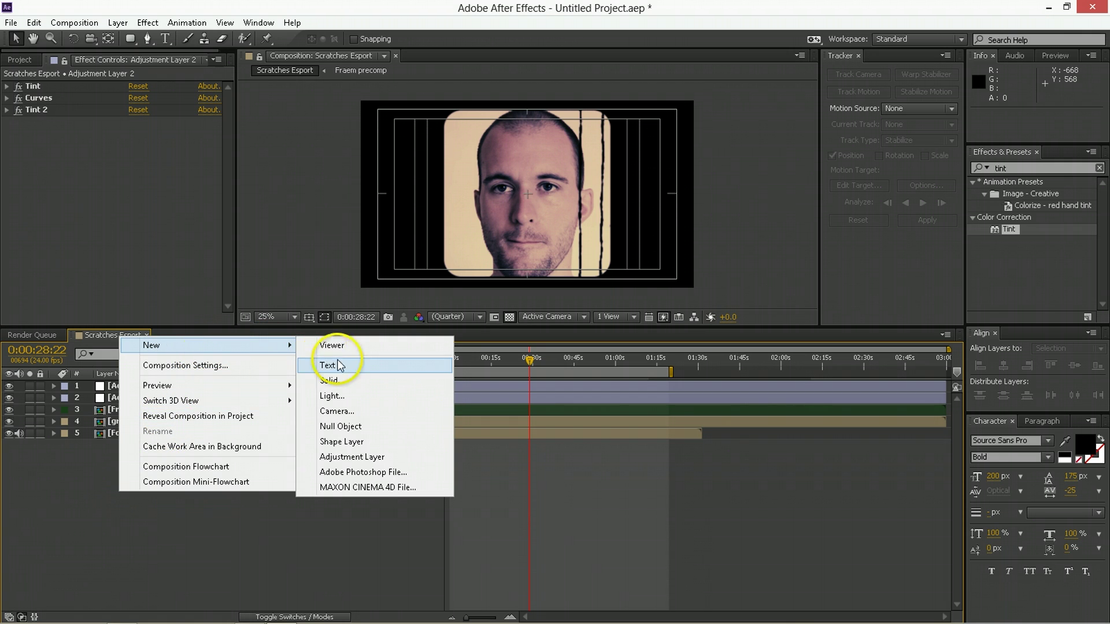
click(344, 382)
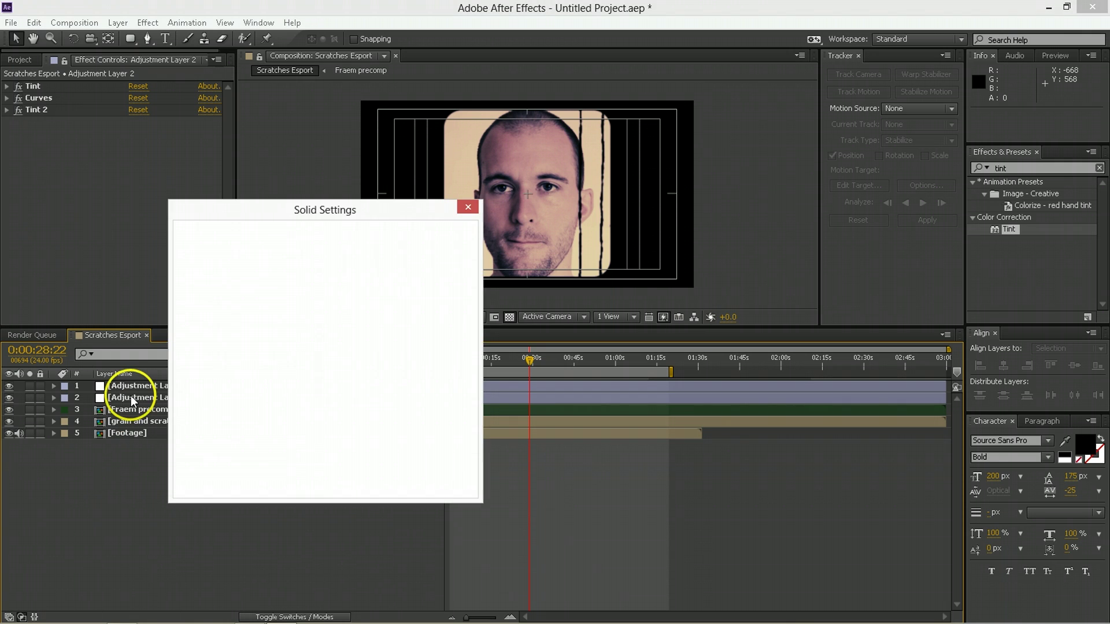
click(359, 477)
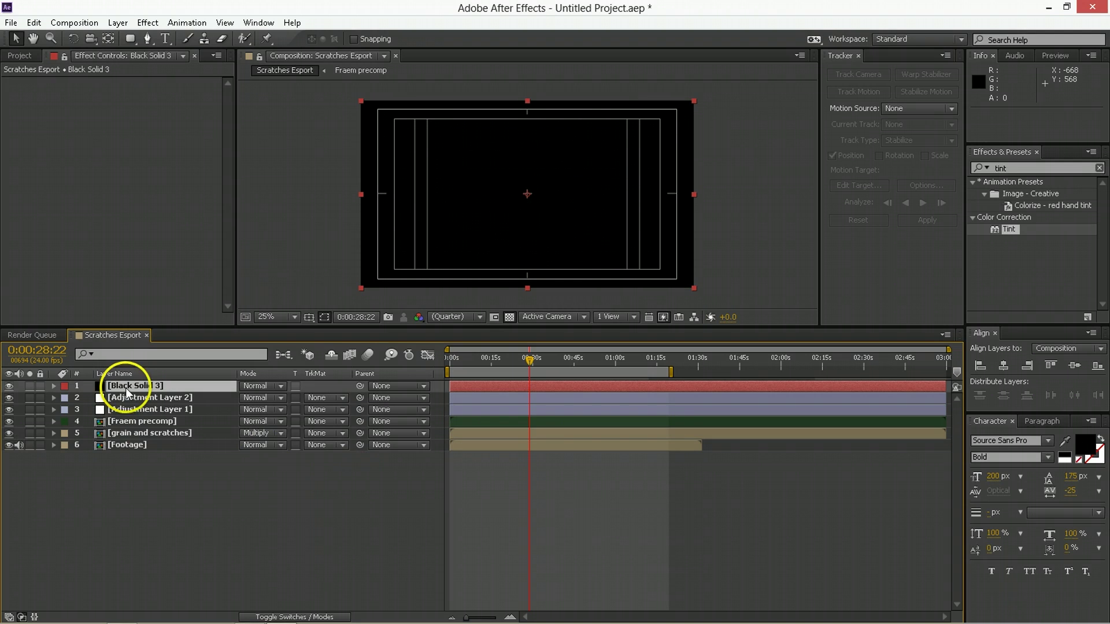
drag(126, 390, 130, 430)
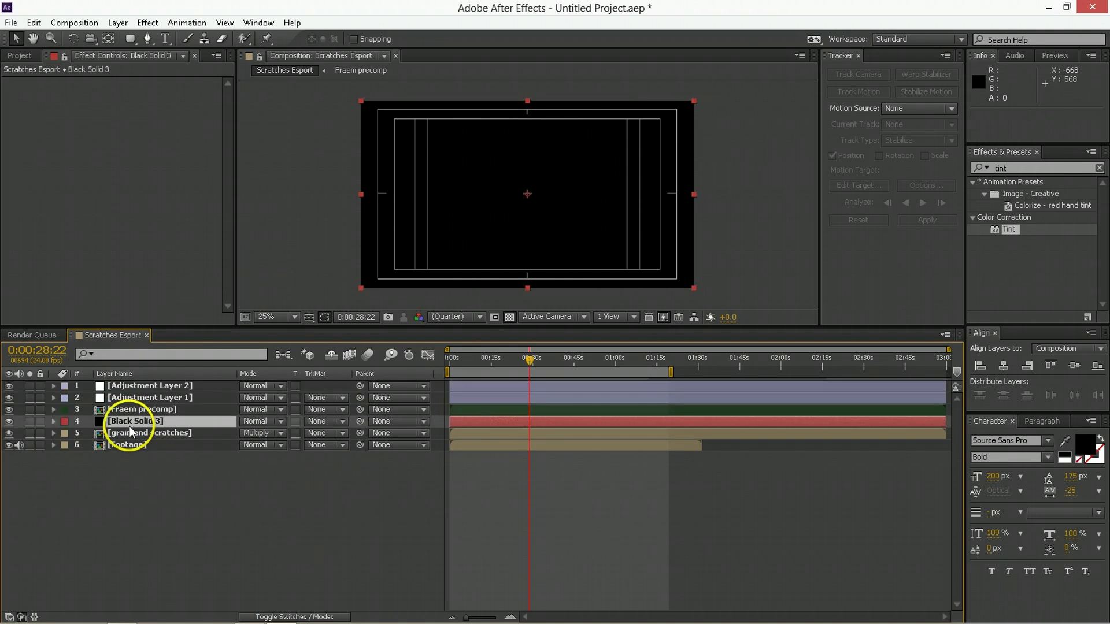
Step: Apply the Circle effect to Black Solid 3 with black colour and Invert Circle on
click(1035, 170)
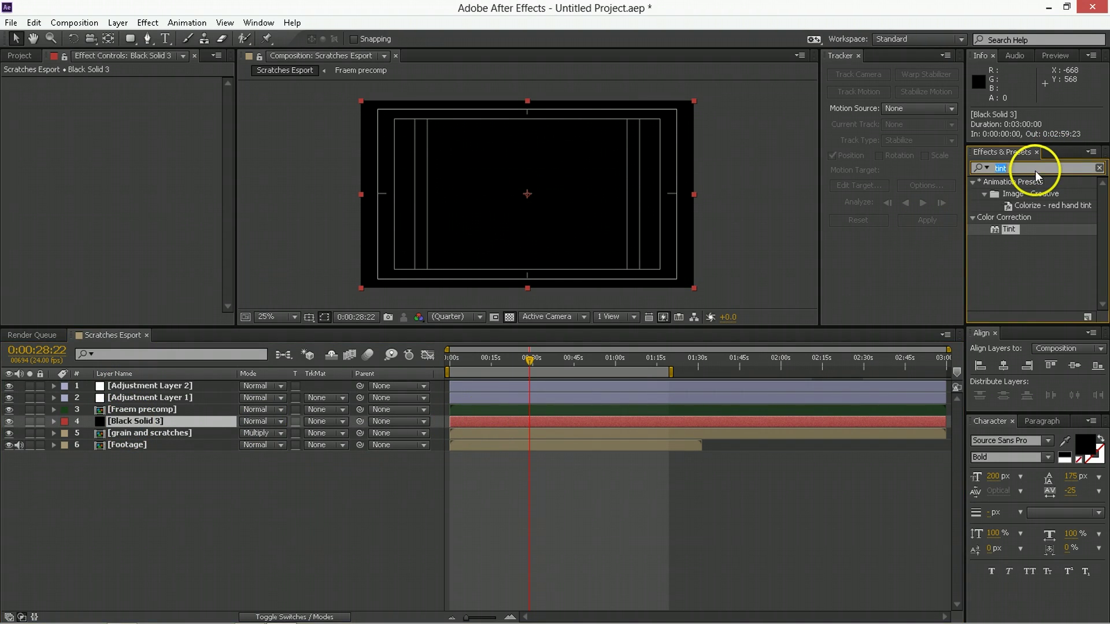
text(circle)
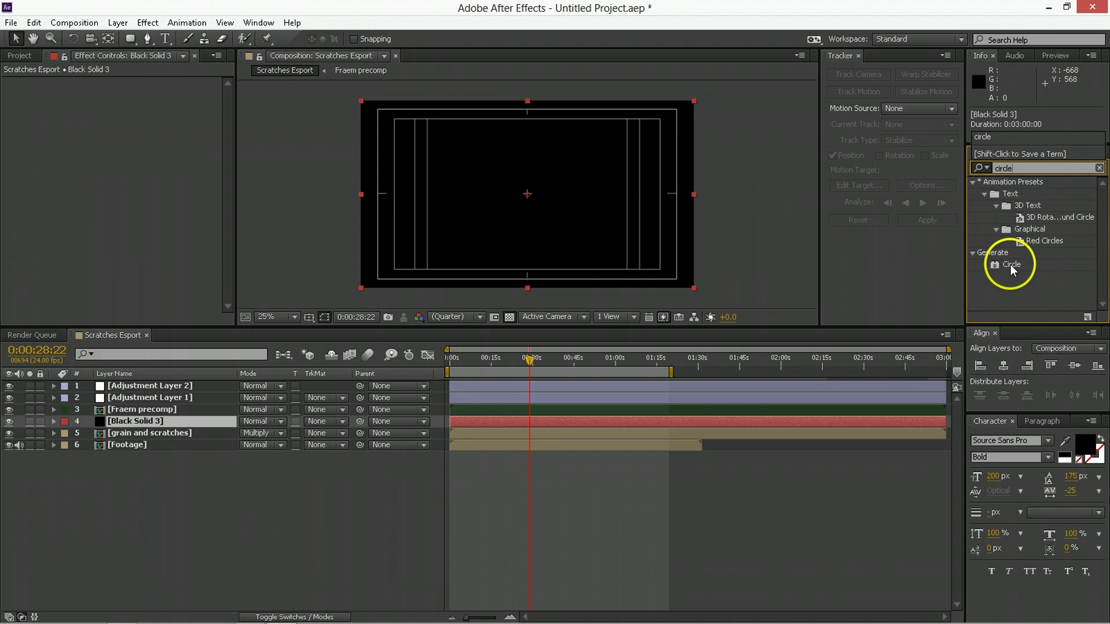
drag(1011, 265, 514, 188)
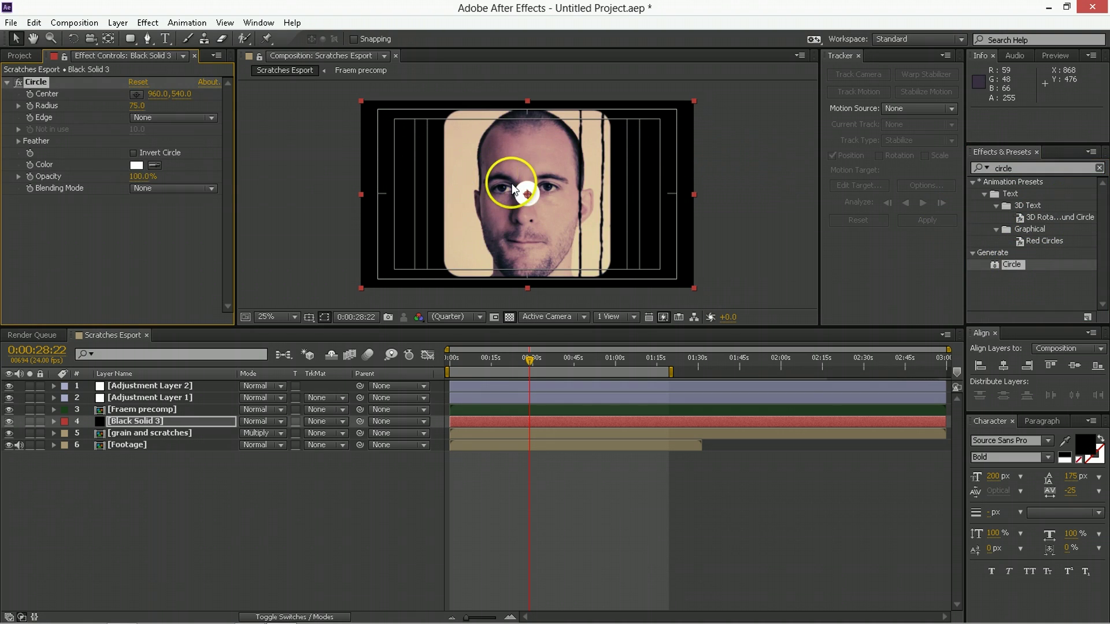
click(157, 165)
click(399, 166)
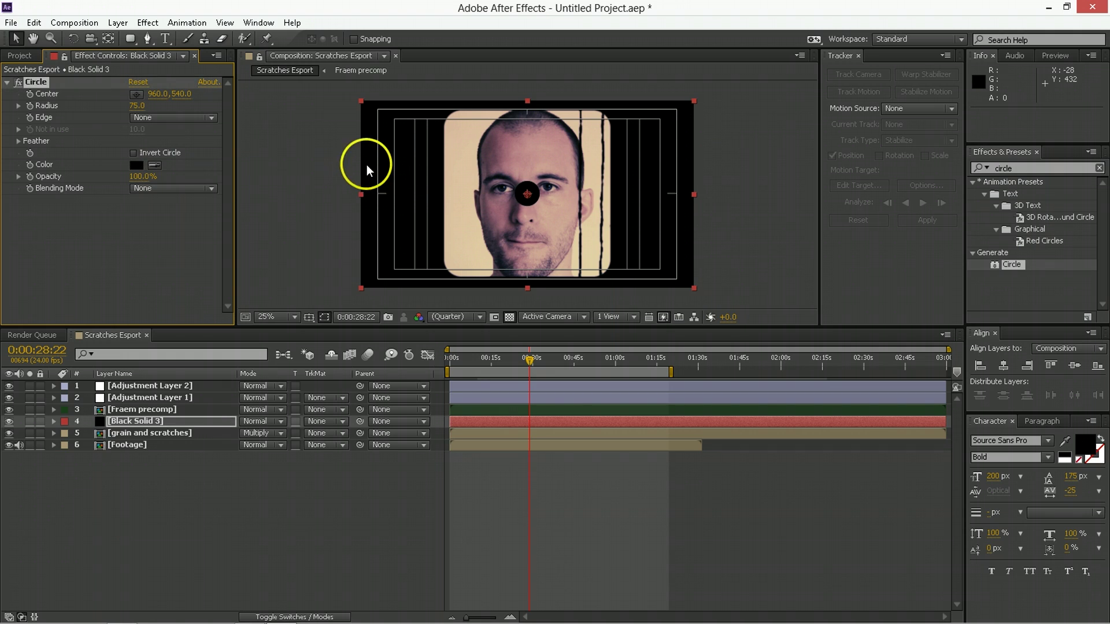
click(134, 154)
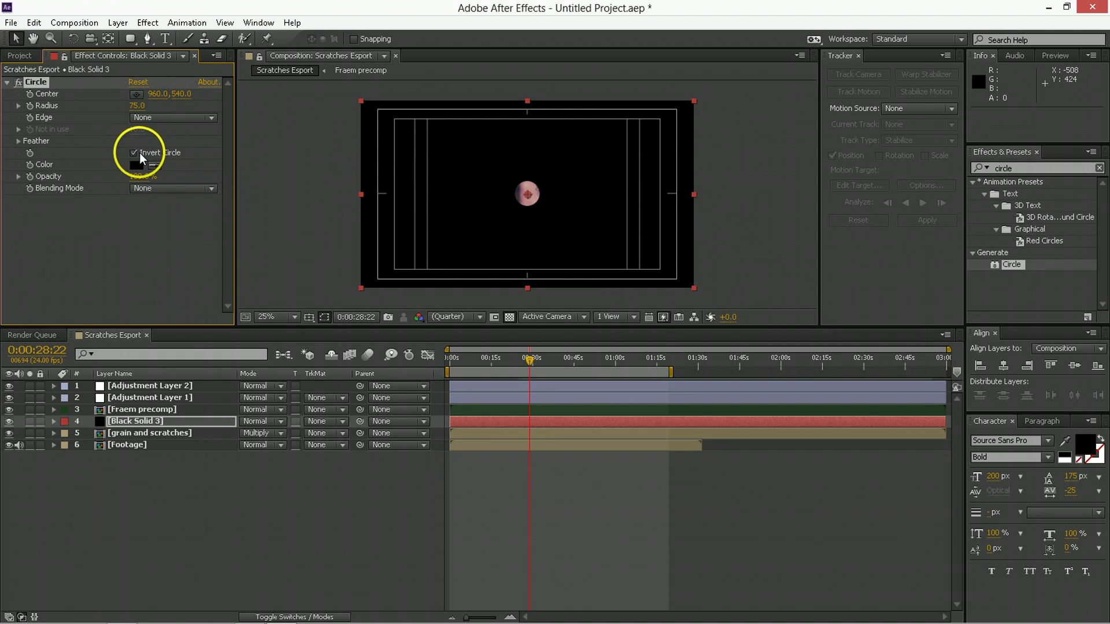
Step: Set the circle's outer edge feather to 540 and shrink its radius to 628
click(138, 107)
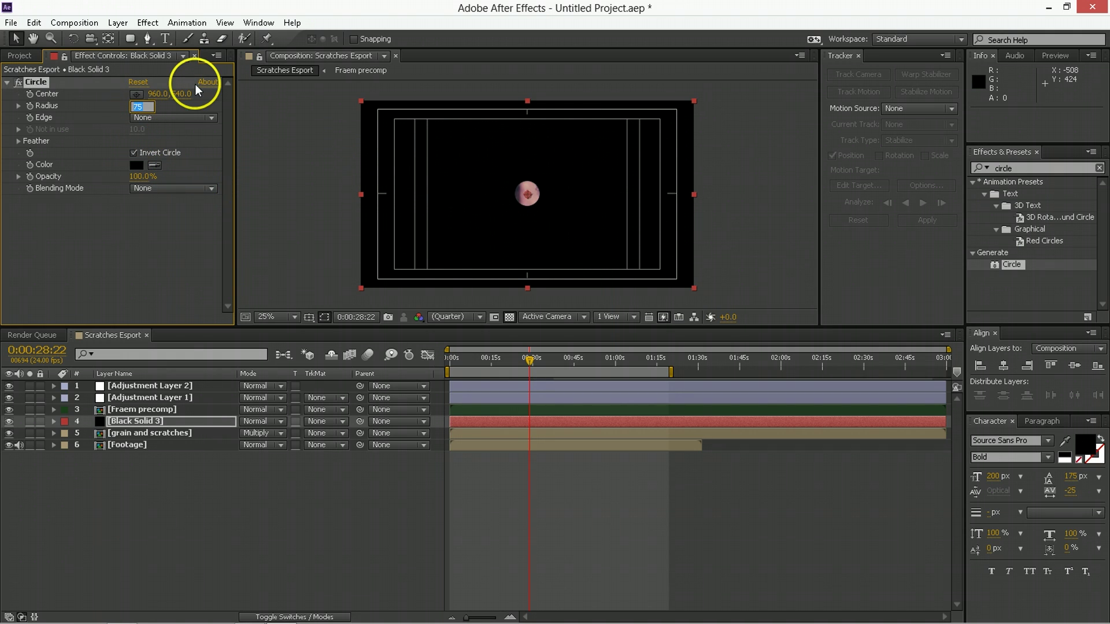
key(Return)
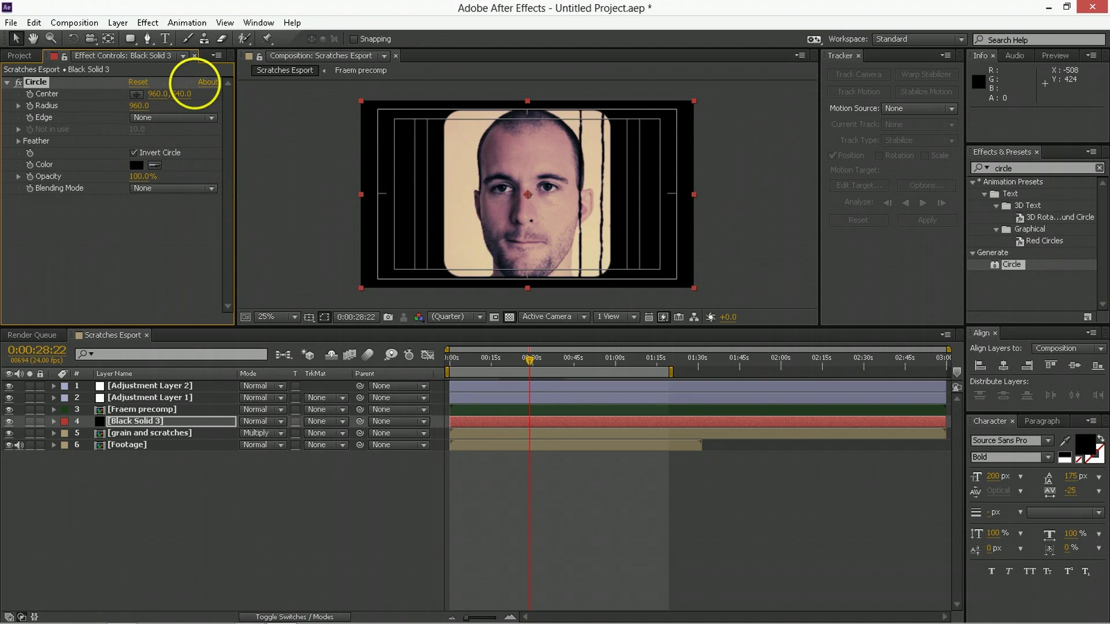
click(19, 141)
drag(134, 161, 766, 167)
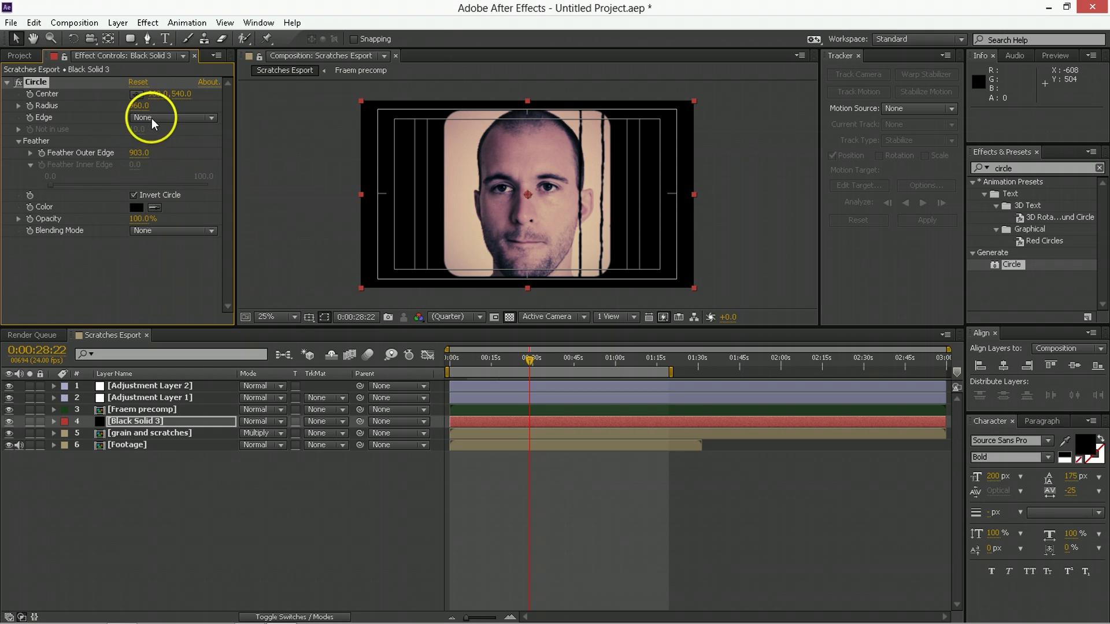
click(139, 153)
text(540)
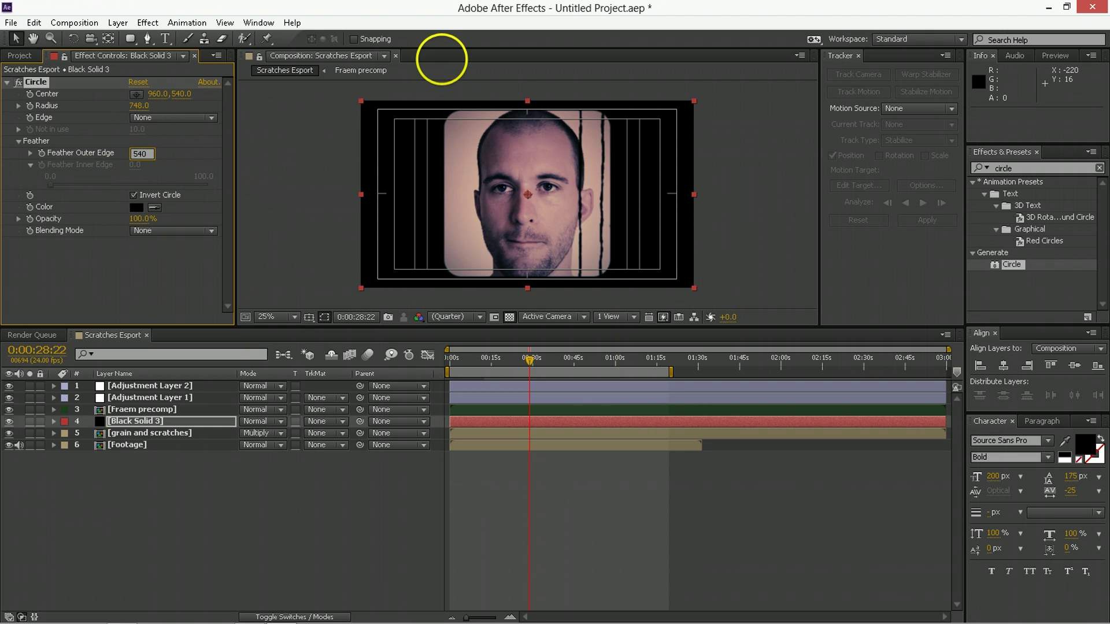
key(Return)
drag(147, 108, 146, 111)
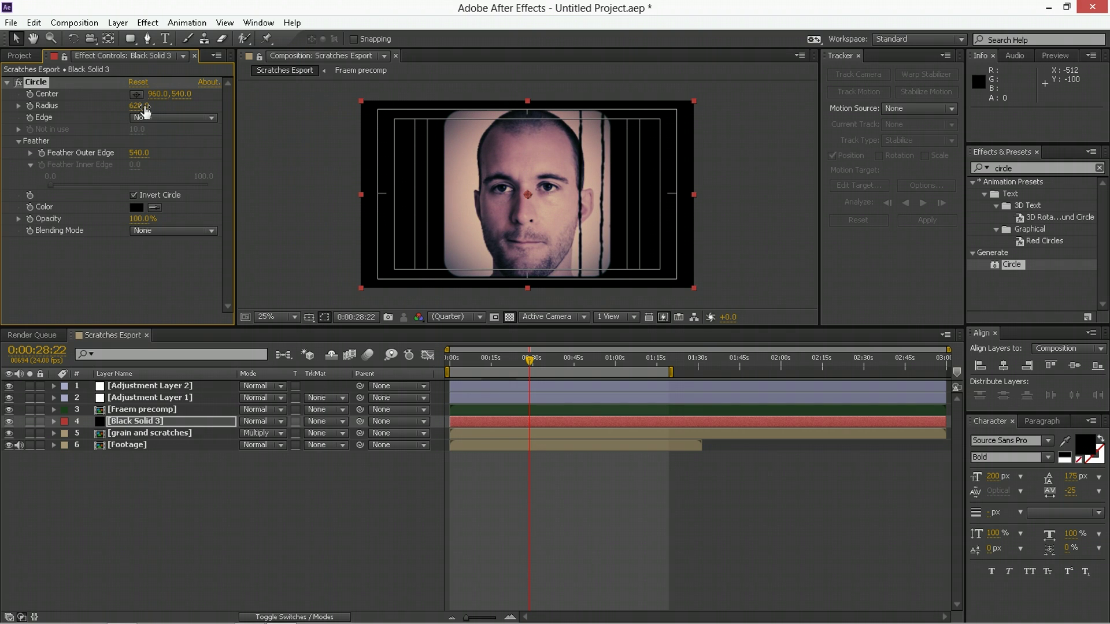
click(4, 86)
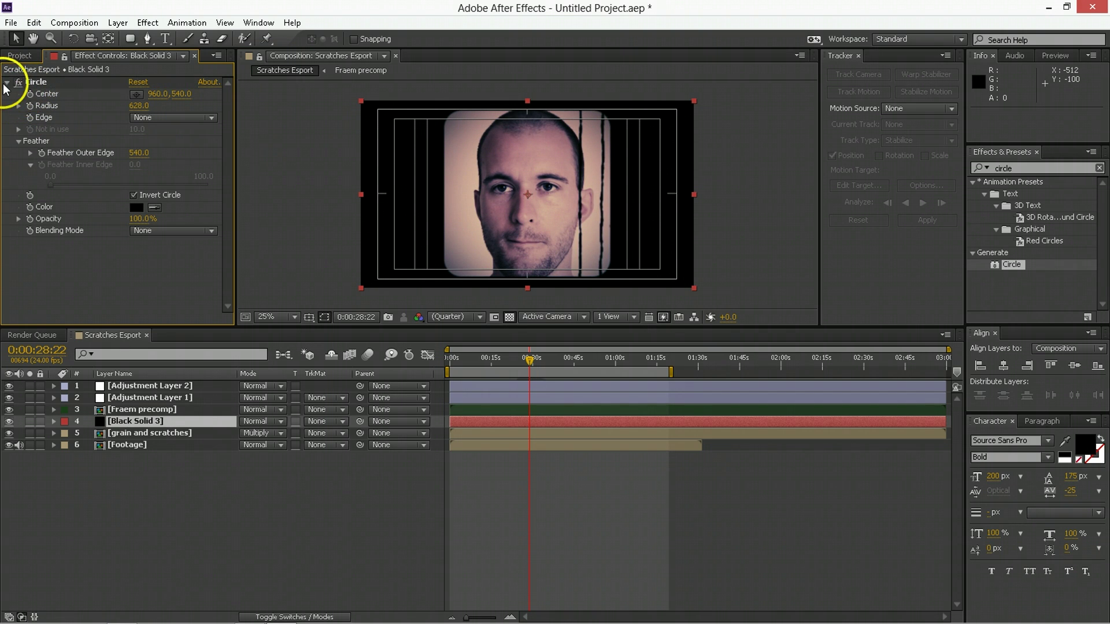
click(7, 84)
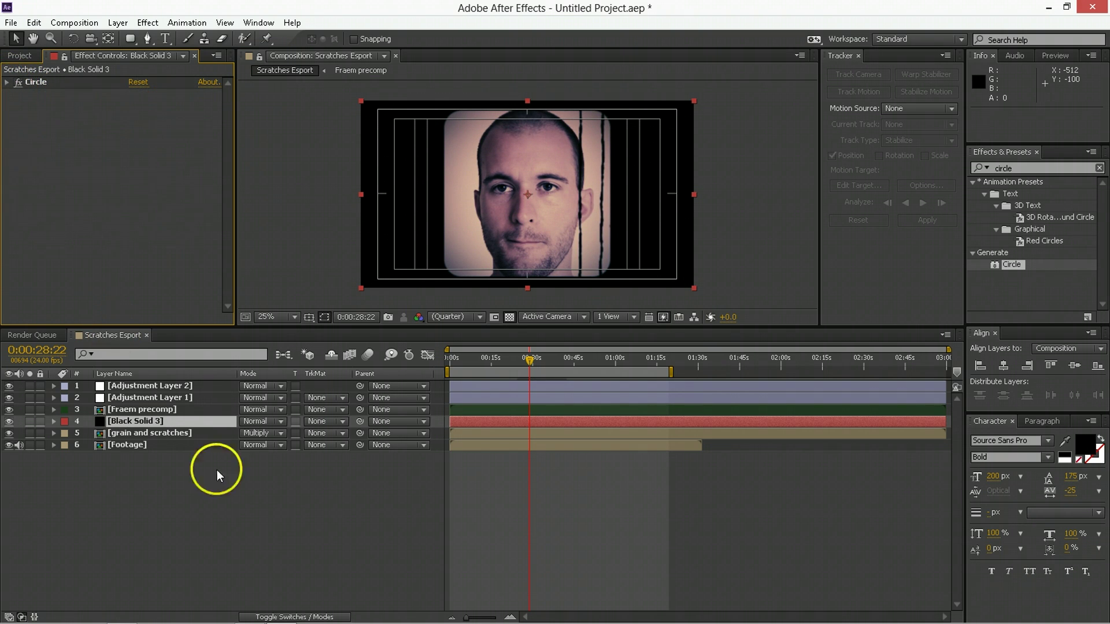
Step: Preview the vignetted composition from the start, then jump to frame 0:00:20:03
click(529, 445)
click(456, 364)
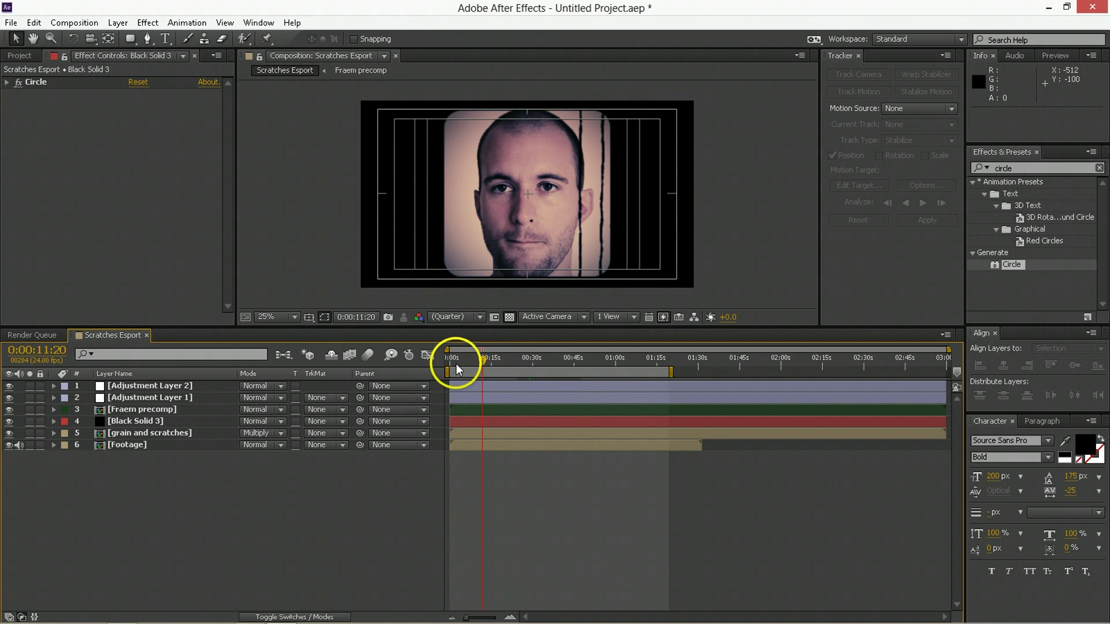
key(space)
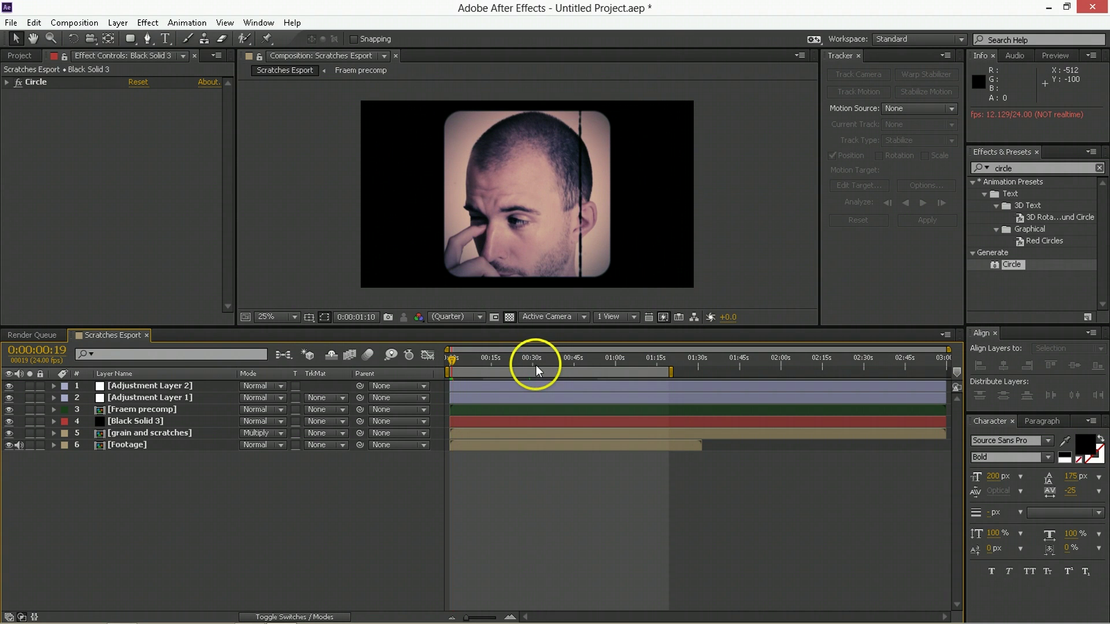
key(space)
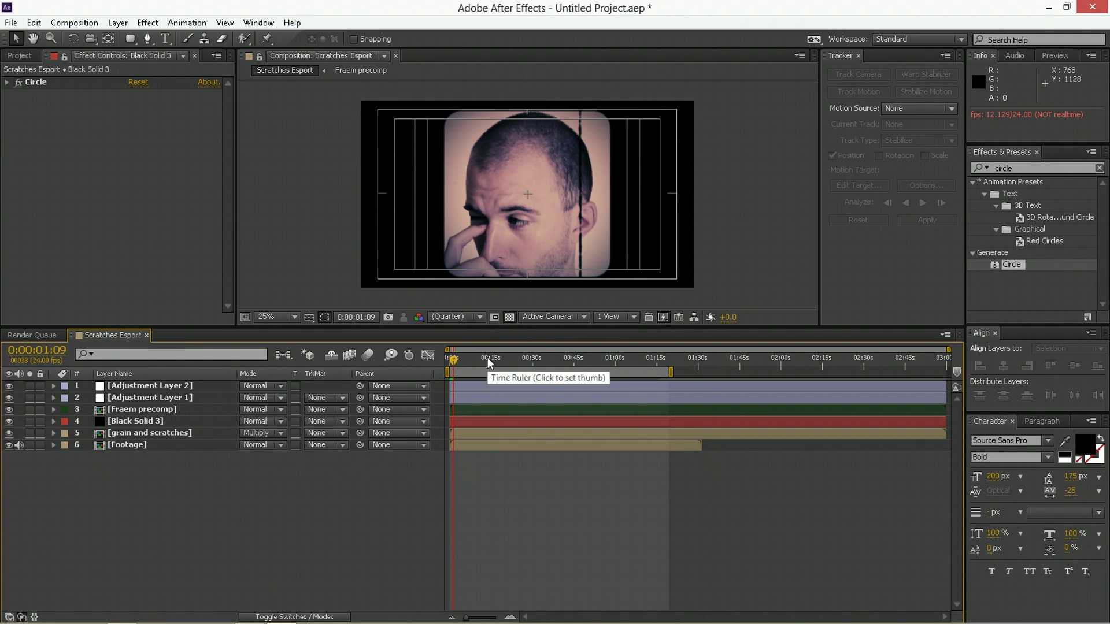
click(505, 359)
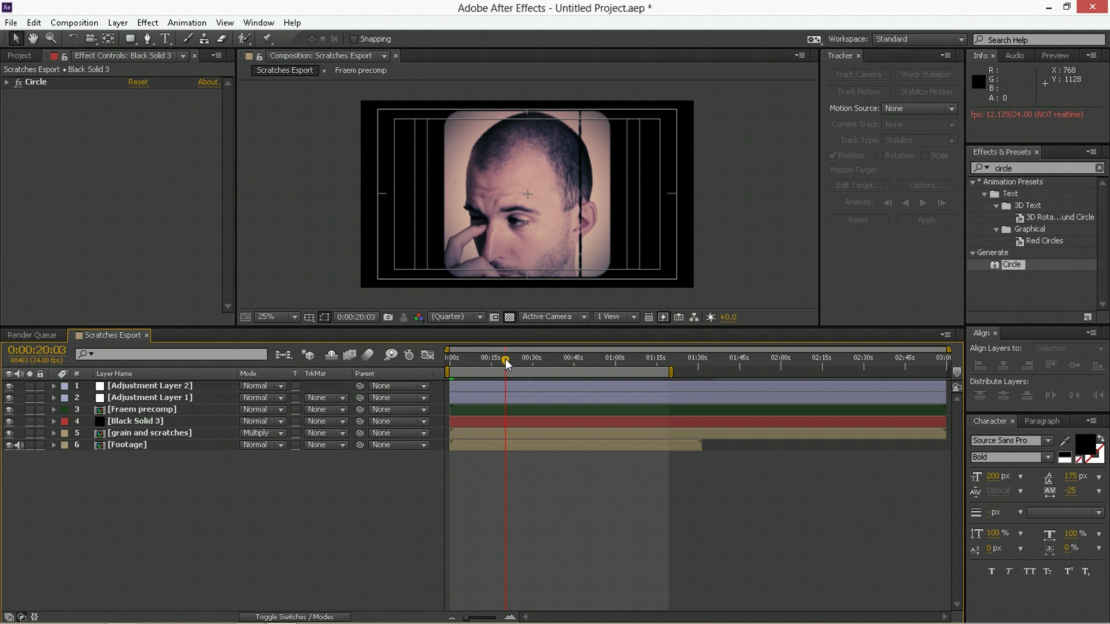
click(498, 439)
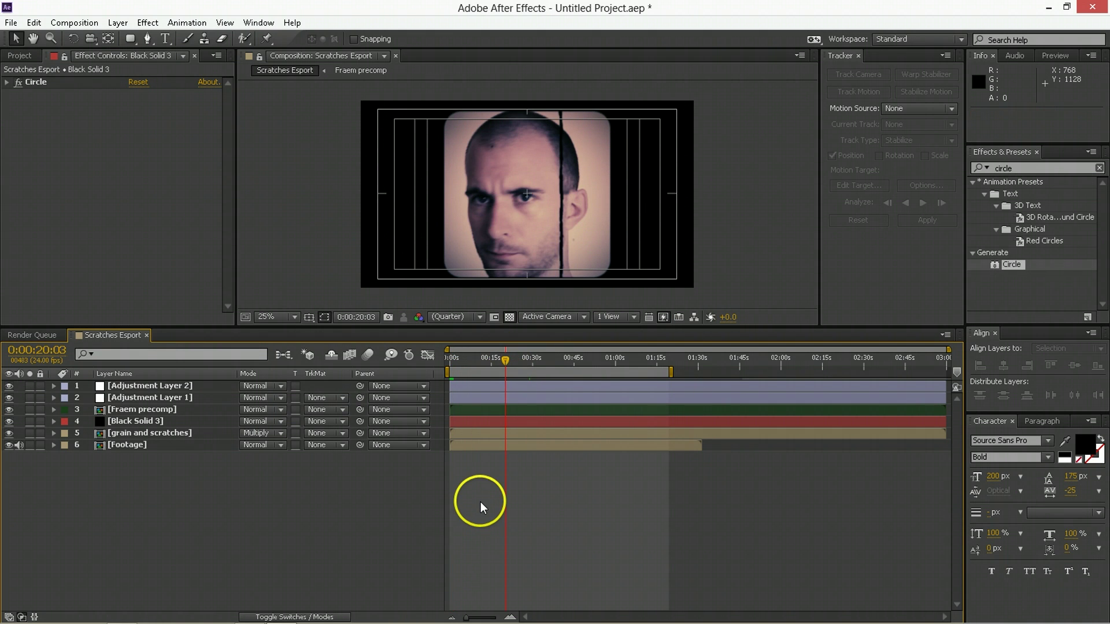